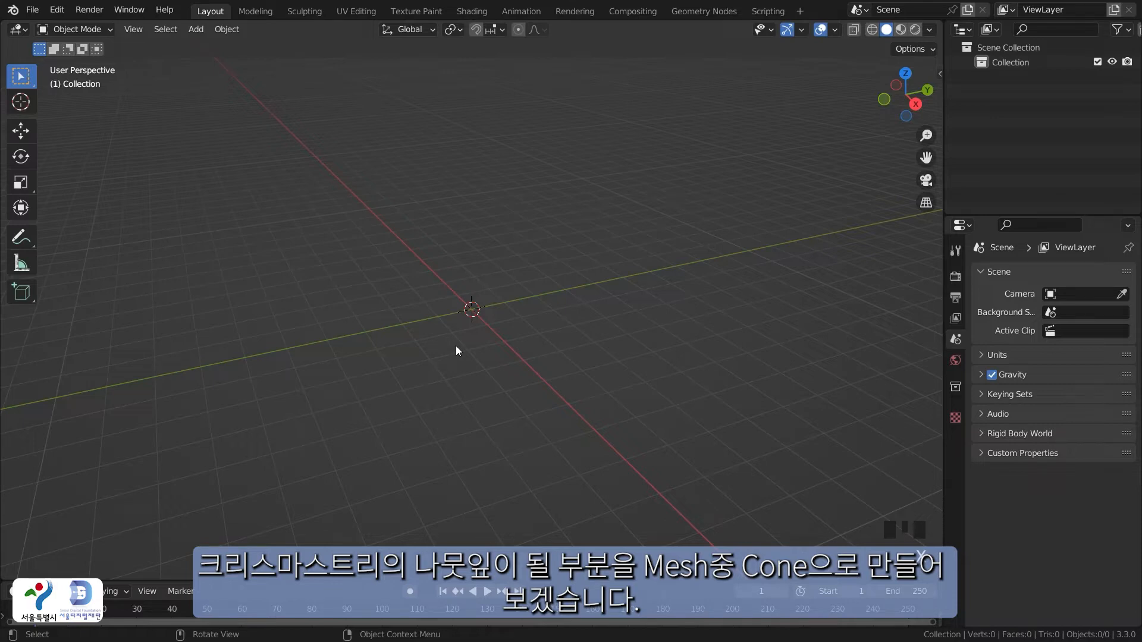
Add a cone mesh at the origin with 8 vertices to serve as the tree's foliage
key(shift+a)
mouse_move(455, 345)
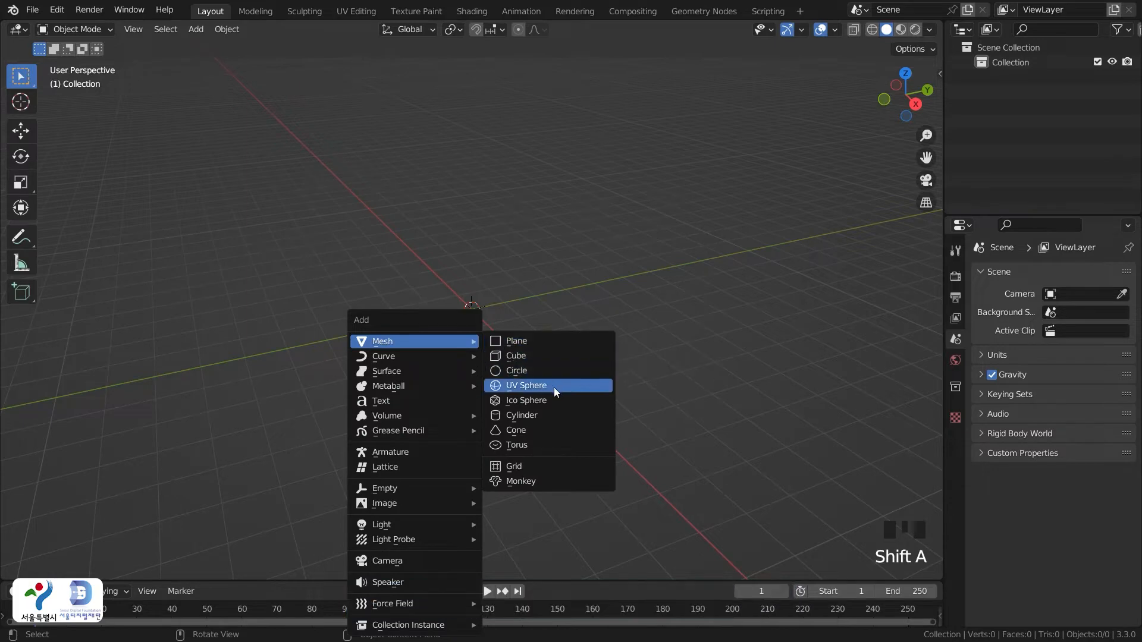
click(554, 429)
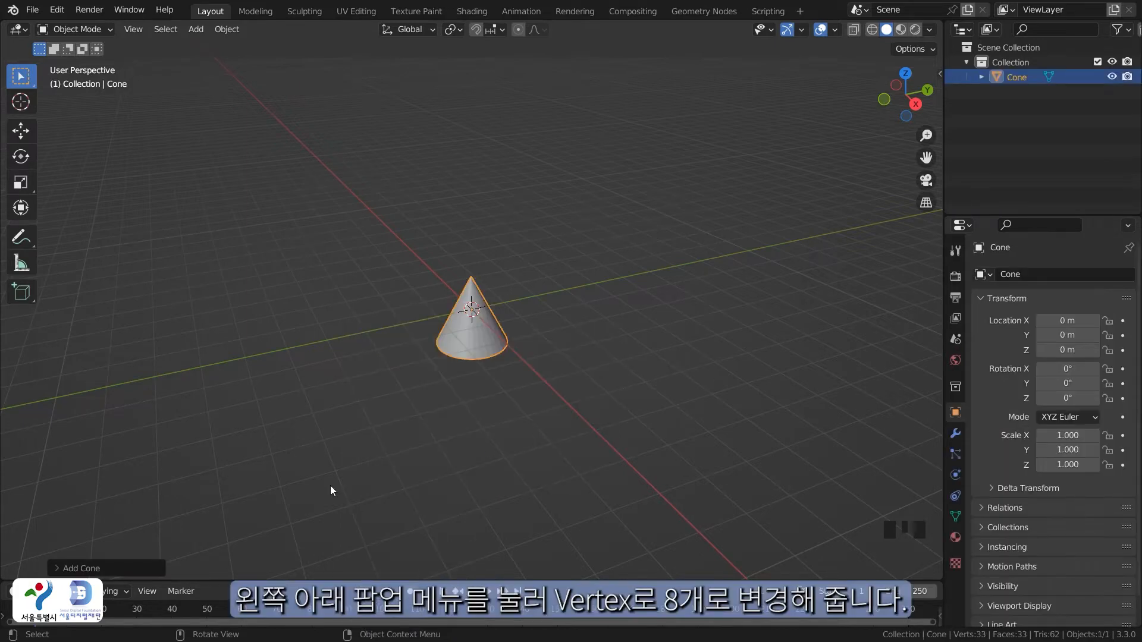
click(133, 563)
click(187, 376)
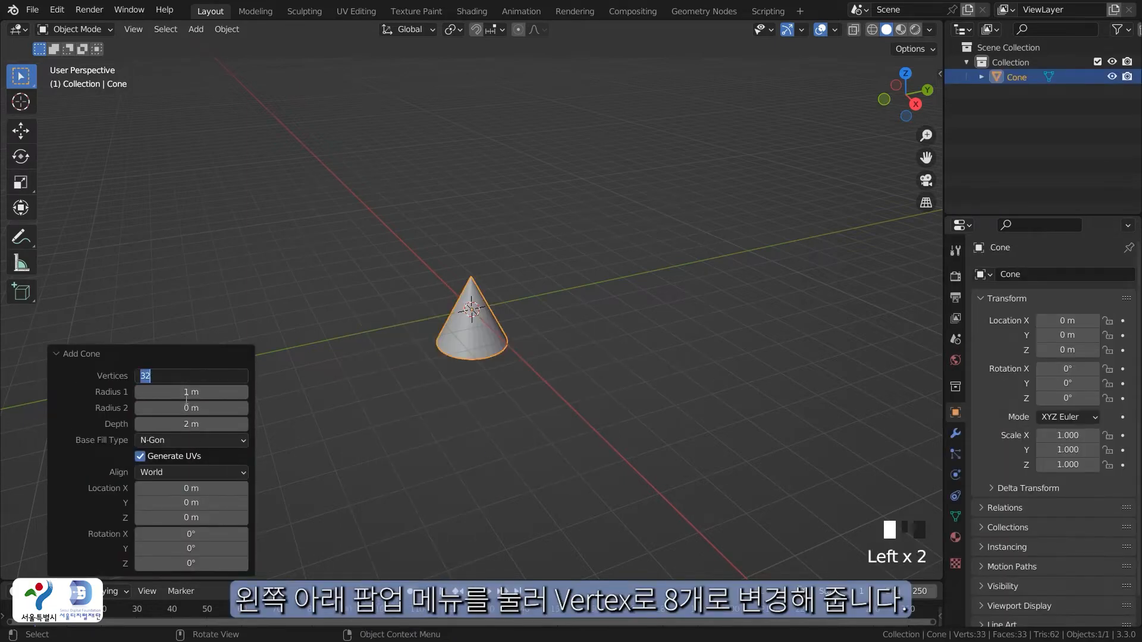
text(8)
click(185, 399)
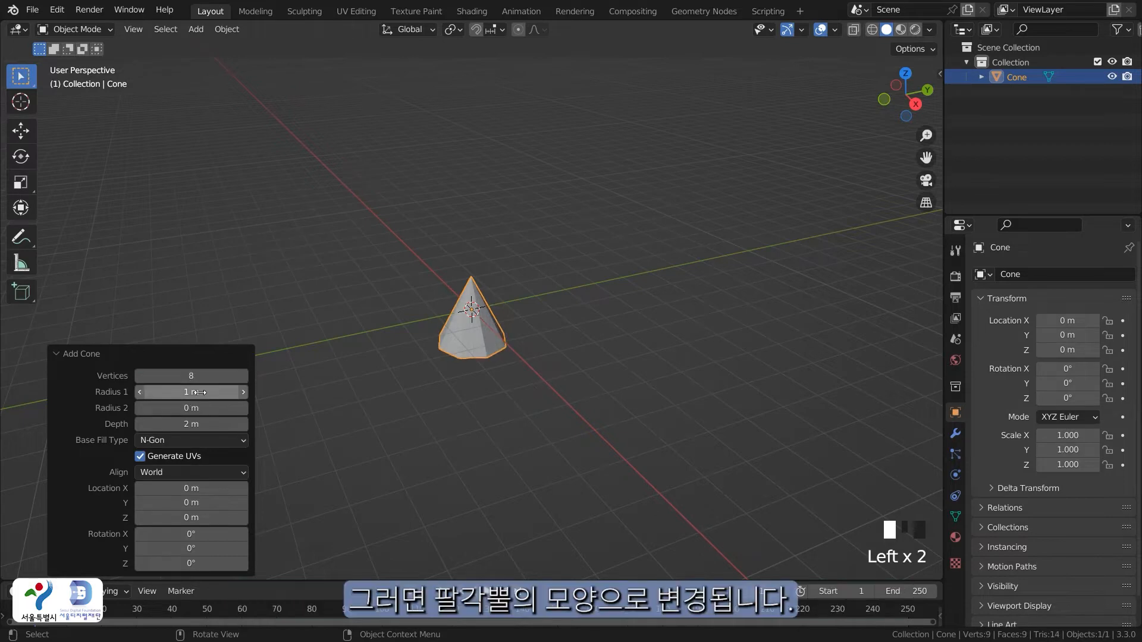
click(529, 400)
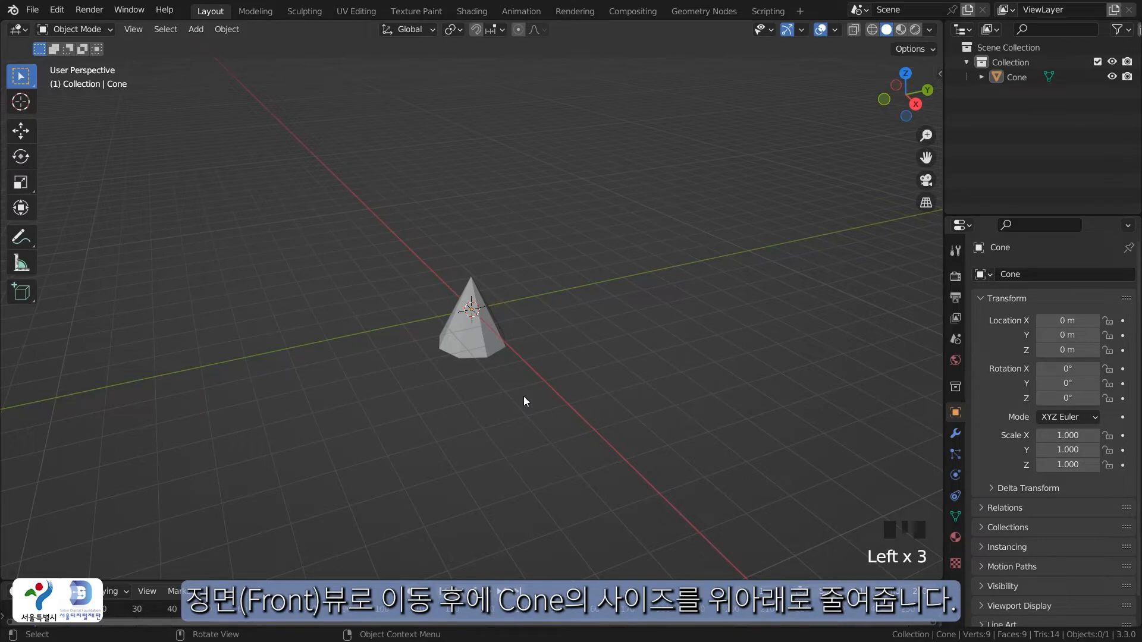
In front view, flatten the cone along the Z axis to about 0.73 of its height
key(grave)
click(452, 346)
scroll(520, 329, up, 4)
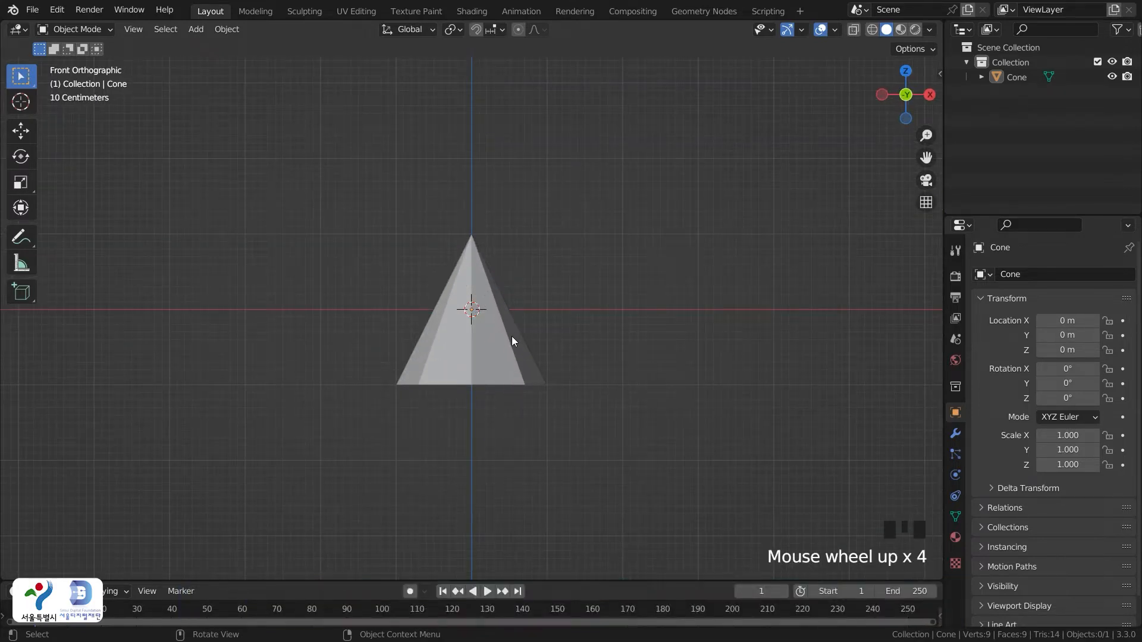
click(509, 337)
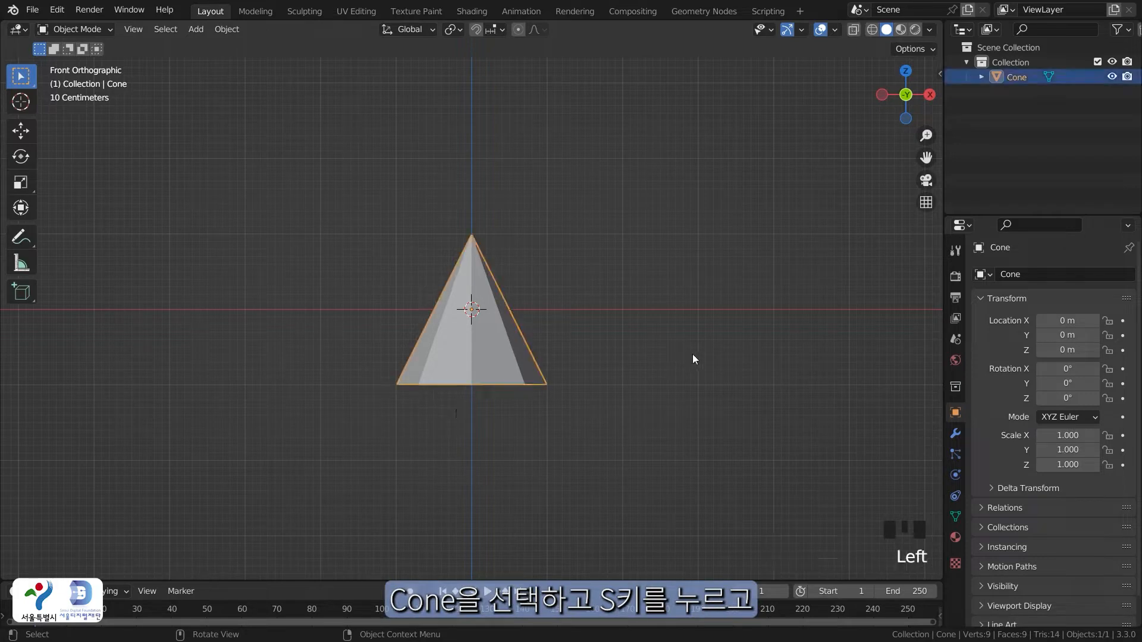
key(s)
key(z)
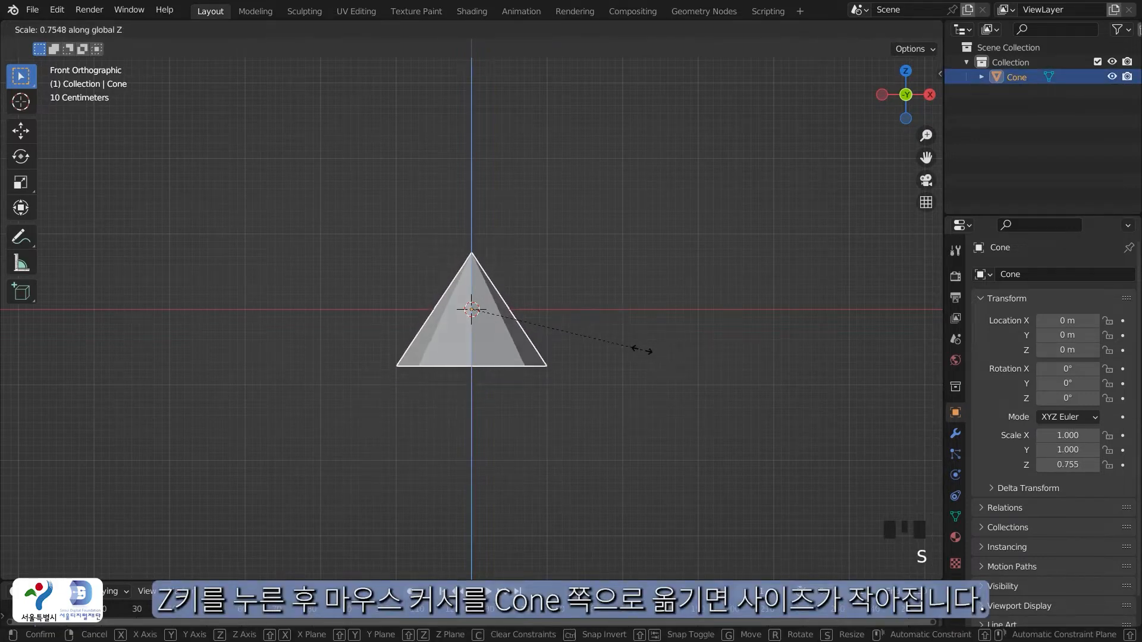
click(522, 380)
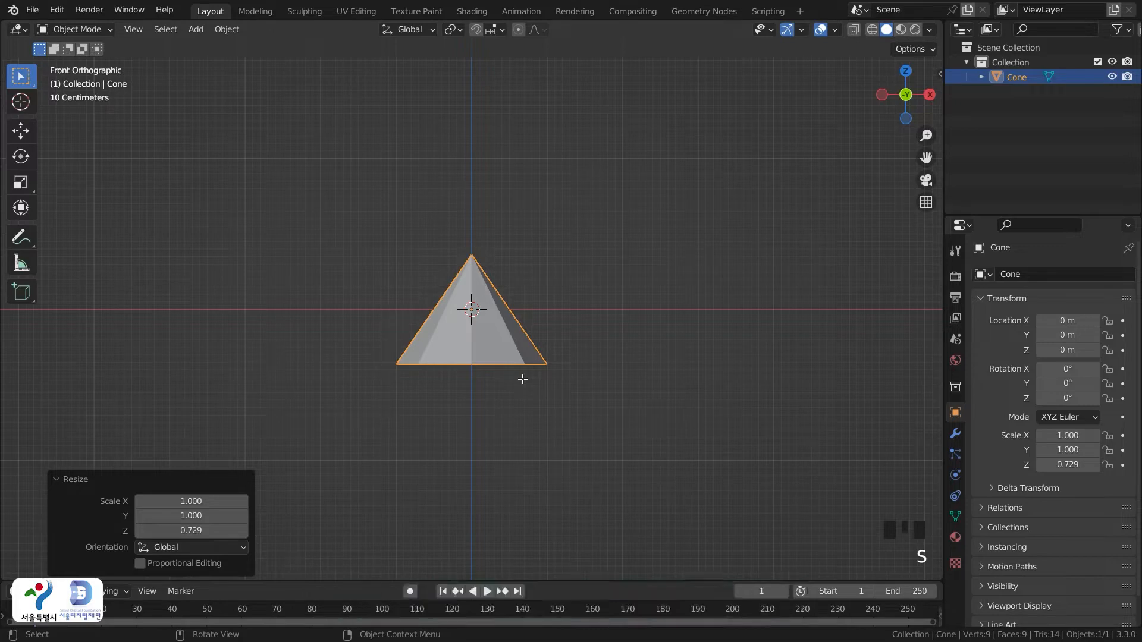
In Edit Mode, inset the cone's bottom face by about 0.23 m
key(Tab)
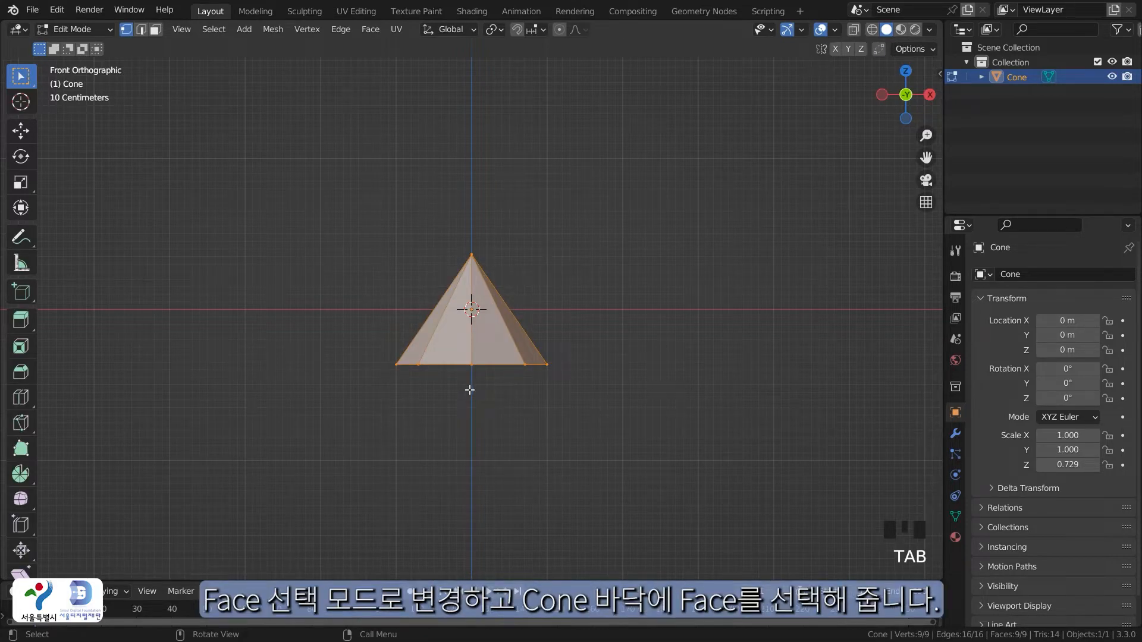
middle_drag(469, 390, 503, 305)
key(3)
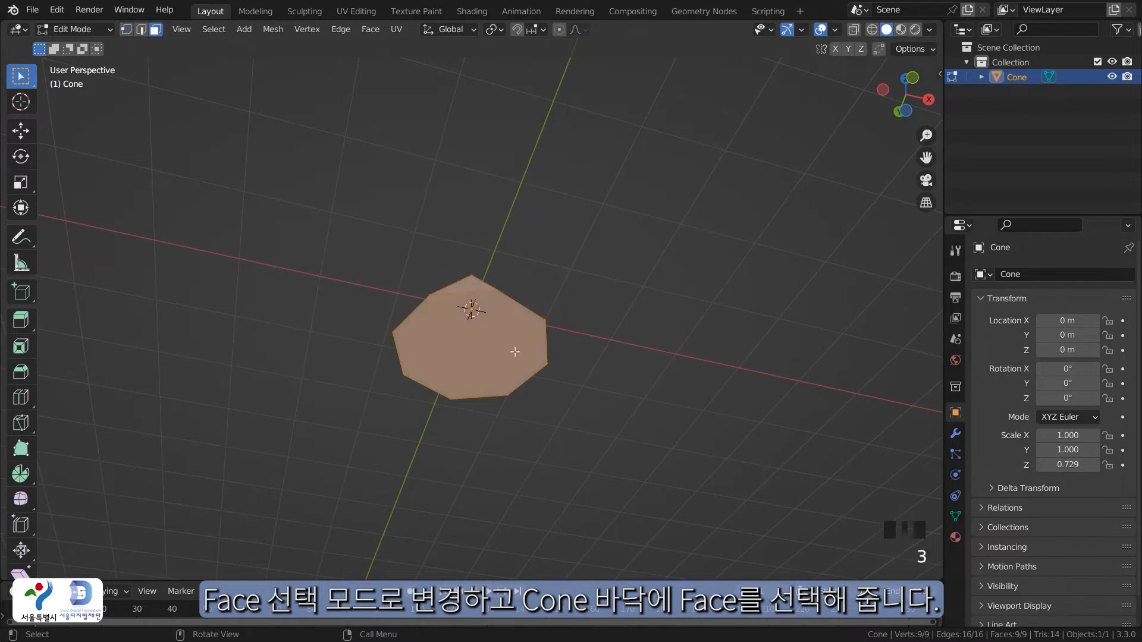
click(476, 343)
middle_drag(477, 343, 624, 412)
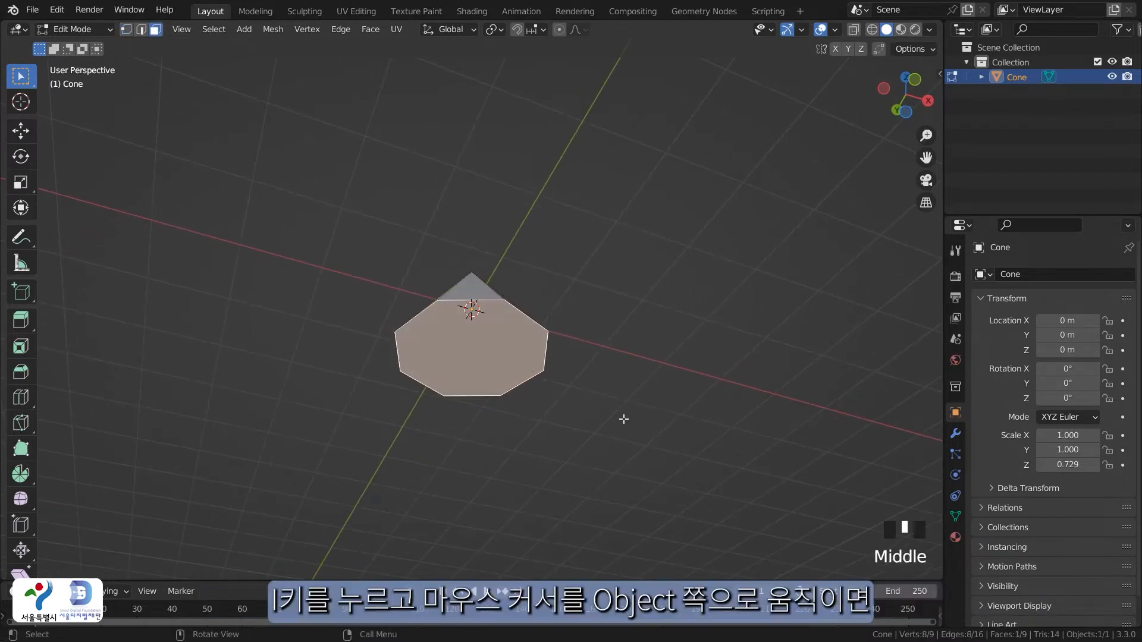
key(i)
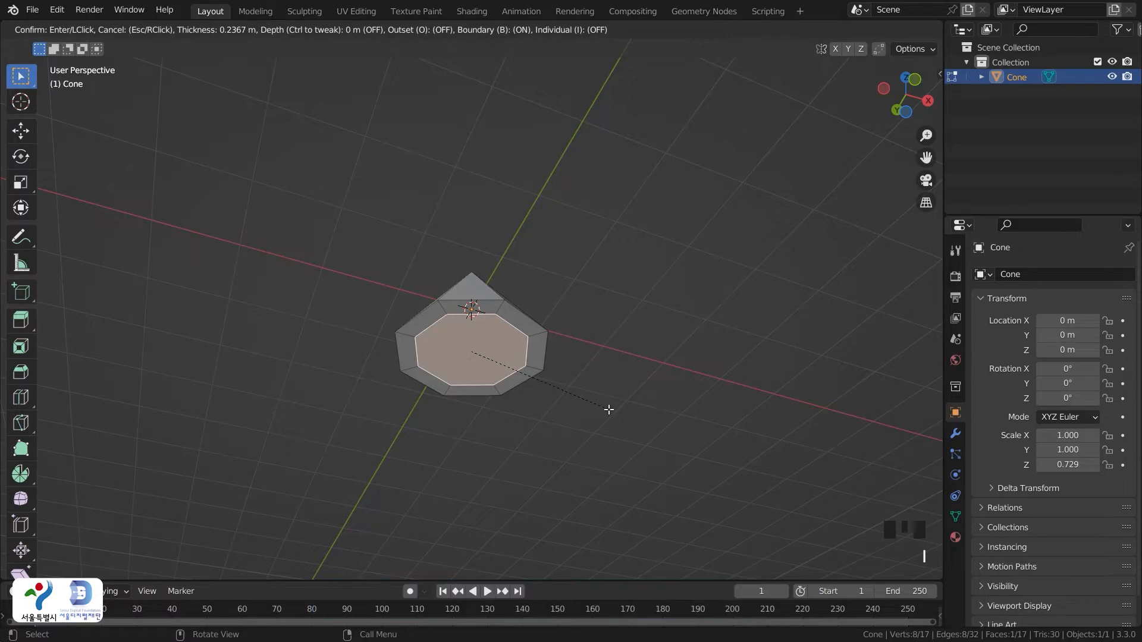
click(609, 409)
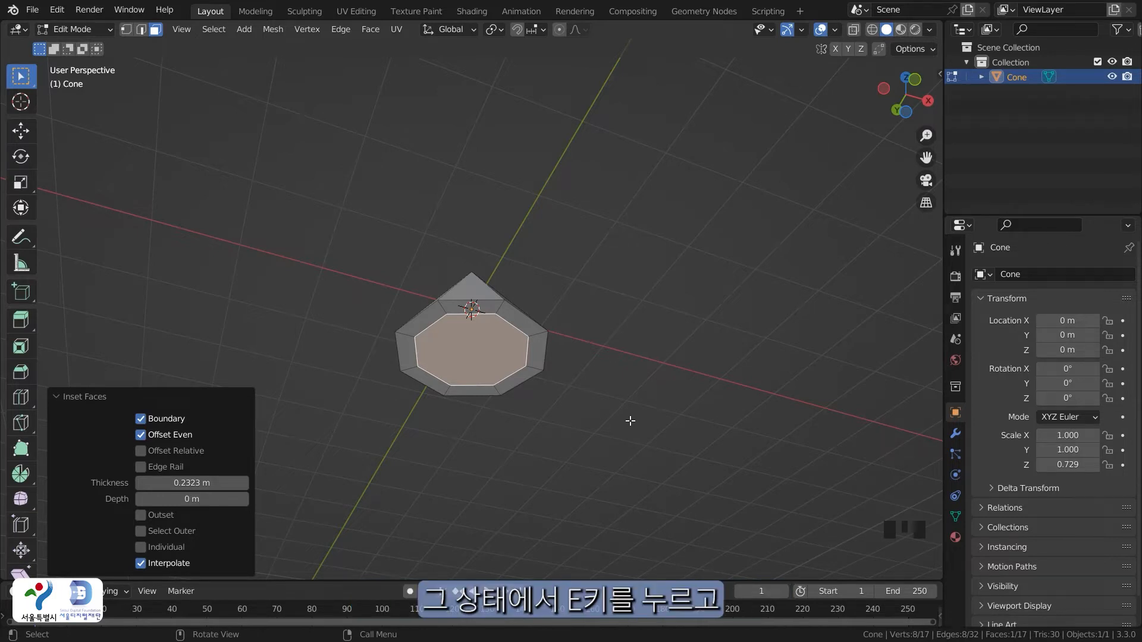
Extrude the inset bottom face about 0.27 m inward into the cone and return to Object Mode
key(e)
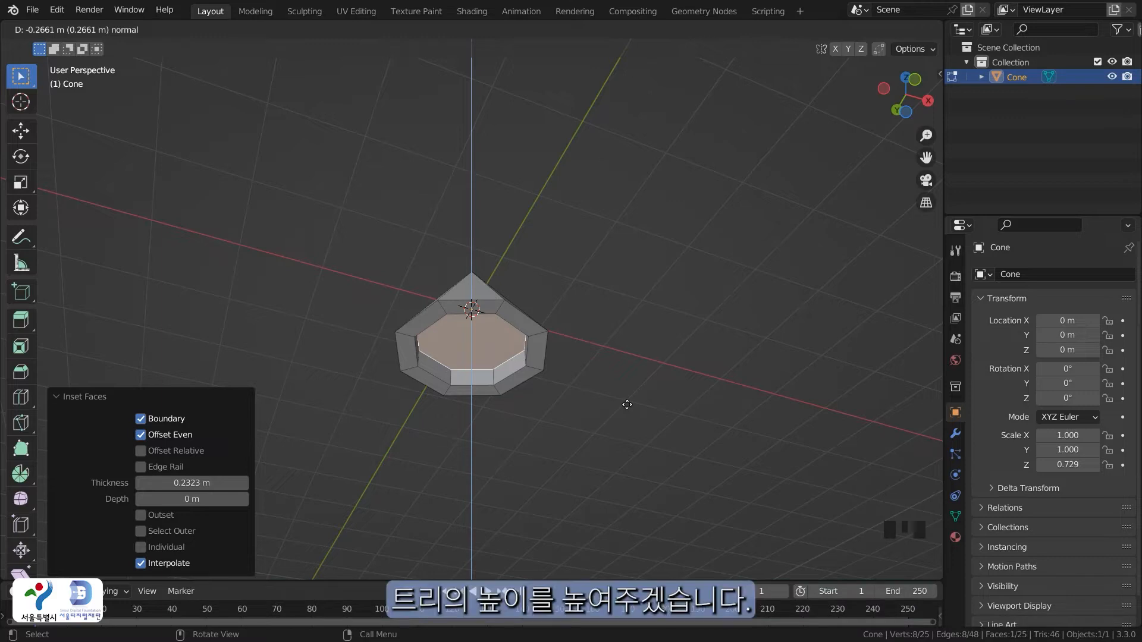
click(626, 405)
middle_drag(596, 331, 565, 385)
key(Tab)
In front view, duplicate the cone about 0.64 m up the Z axis and scale the copy to about 0.85
key(grave)
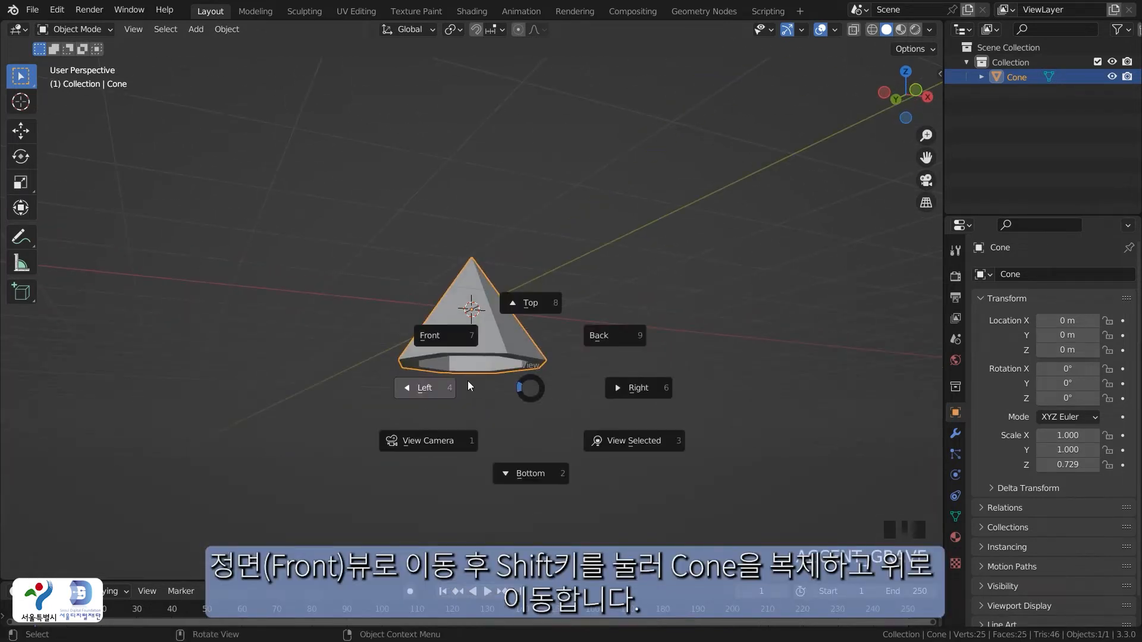
click(439, 342)
scroll(503, 348, down, 1)
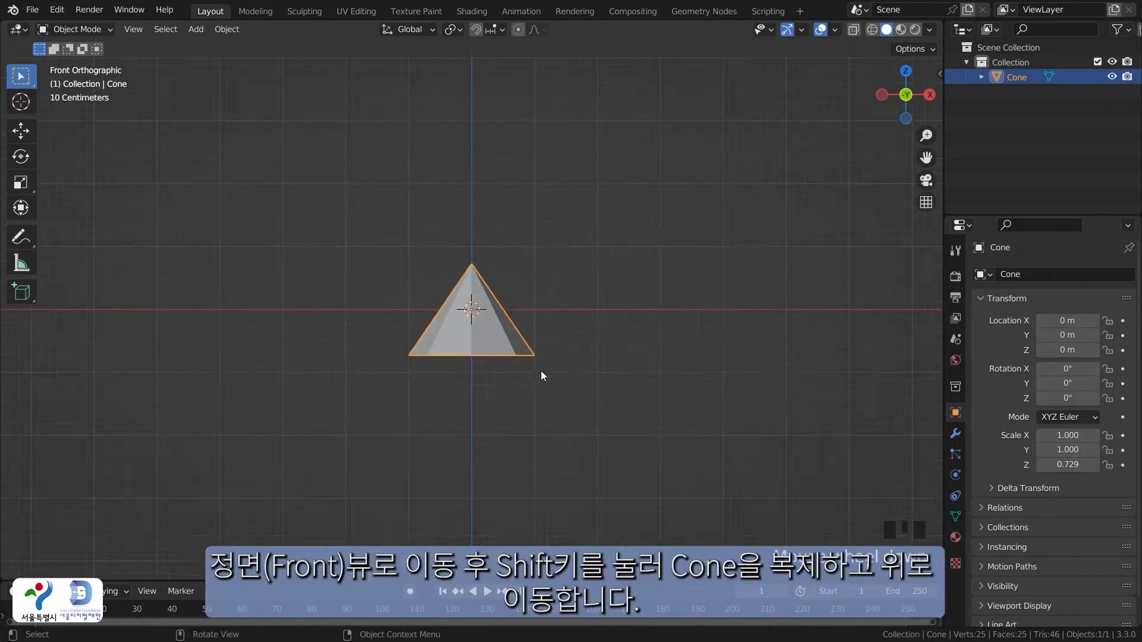
key(shift+d)
right_click(550, 377)
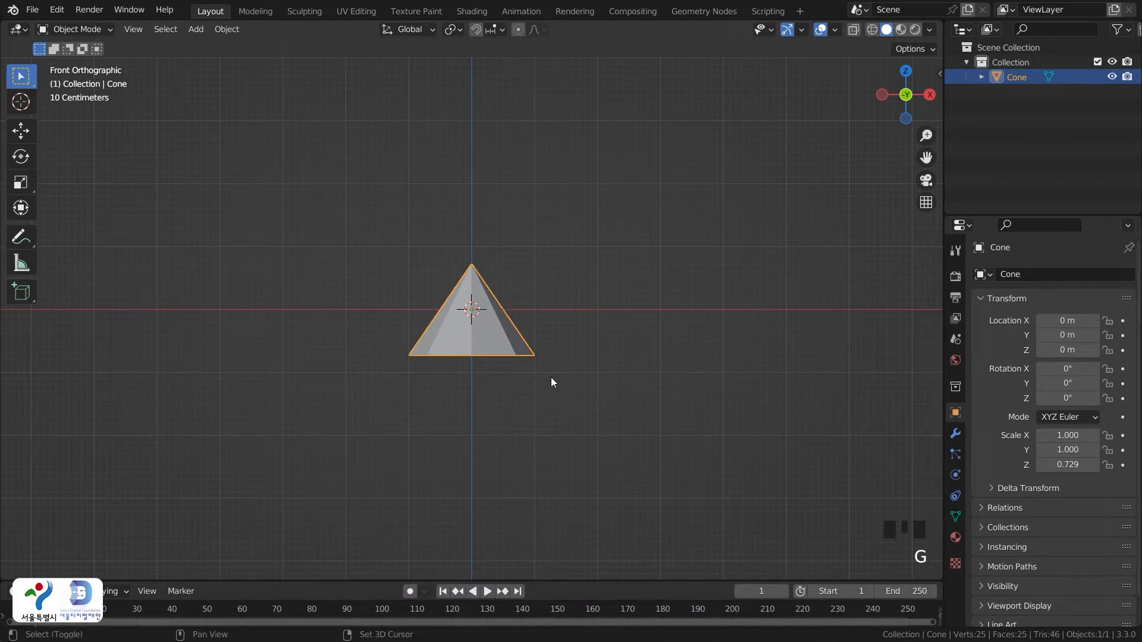
key(shift+d)
key(z)
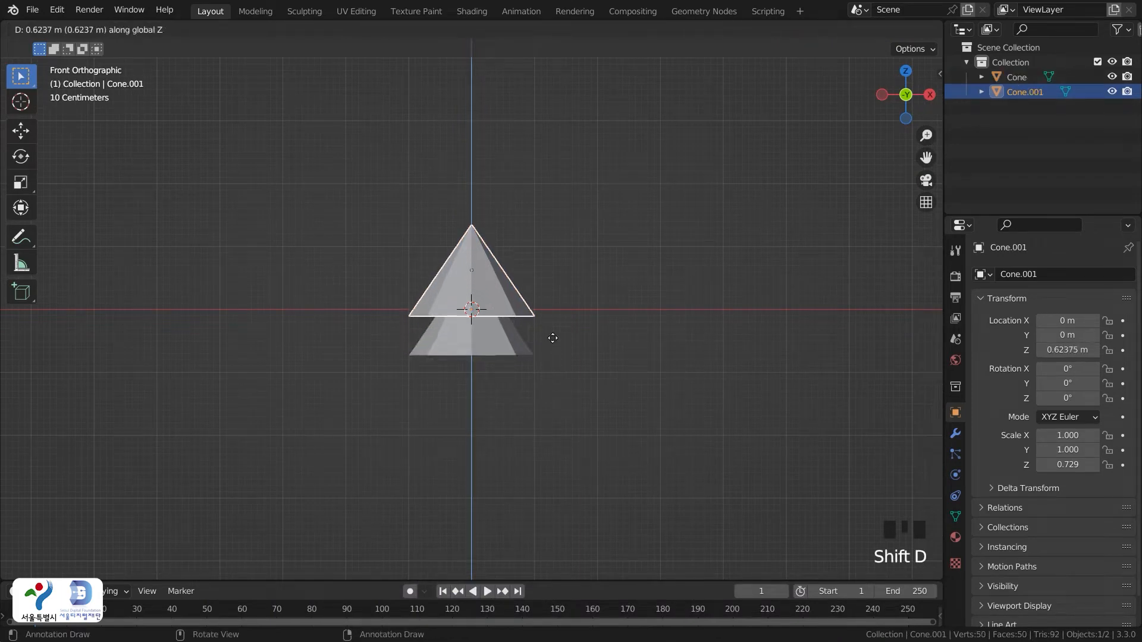
click(551, 334)
key(s)
click(647, 350)
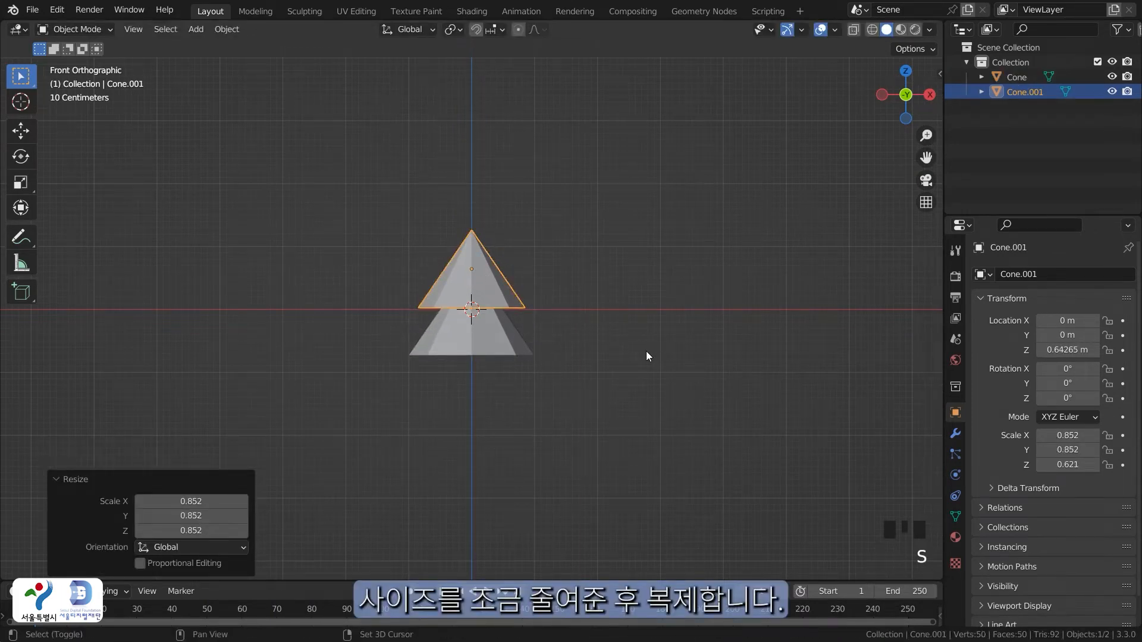
Duplicate the second cone about 0.51 m up the Z axis and scale the copy to about 0.82
key(shift+d)
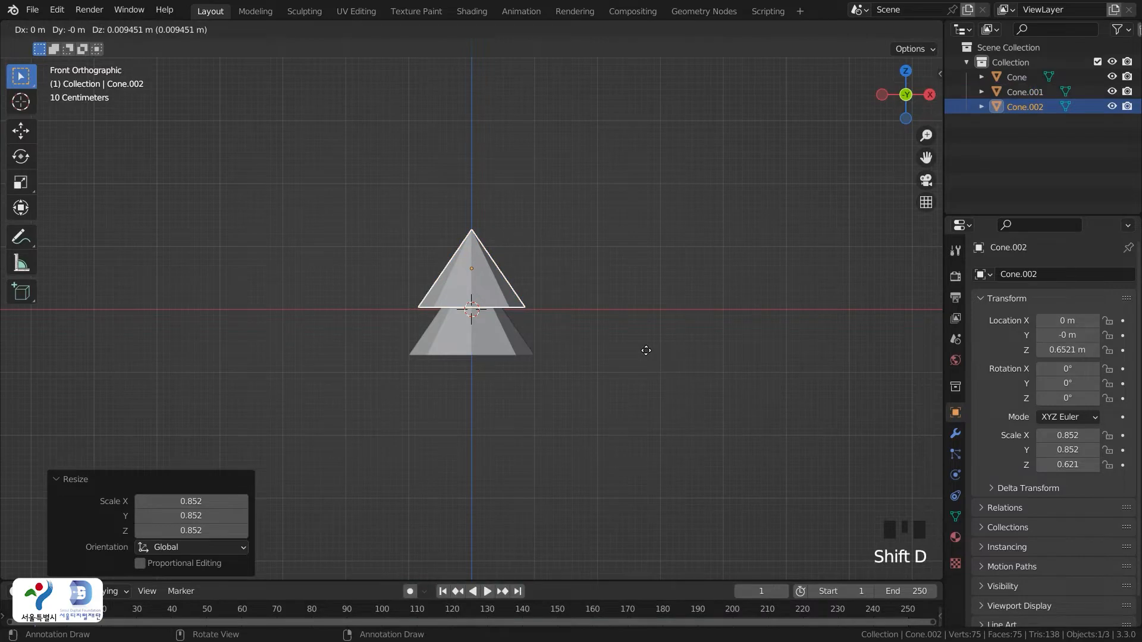
key(z)
click(645, 319)
key(s)
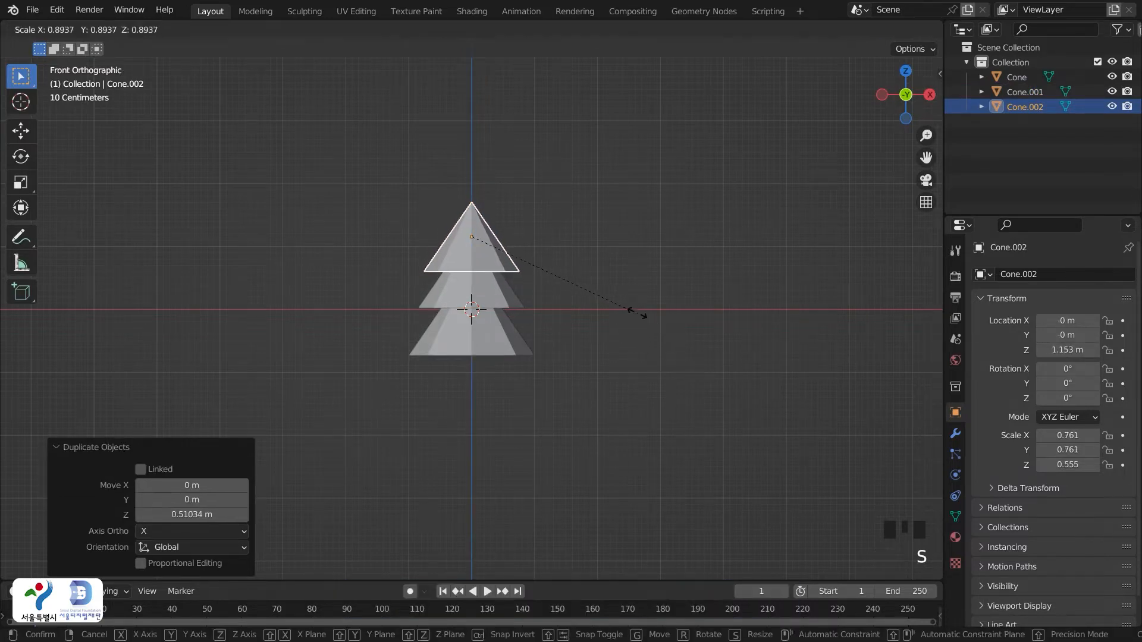
click(624, 306)
Duplicate the third cone about 0.46 m up the Z axis, scale the copy to about 0.79 and deselect it
key(shift+d)
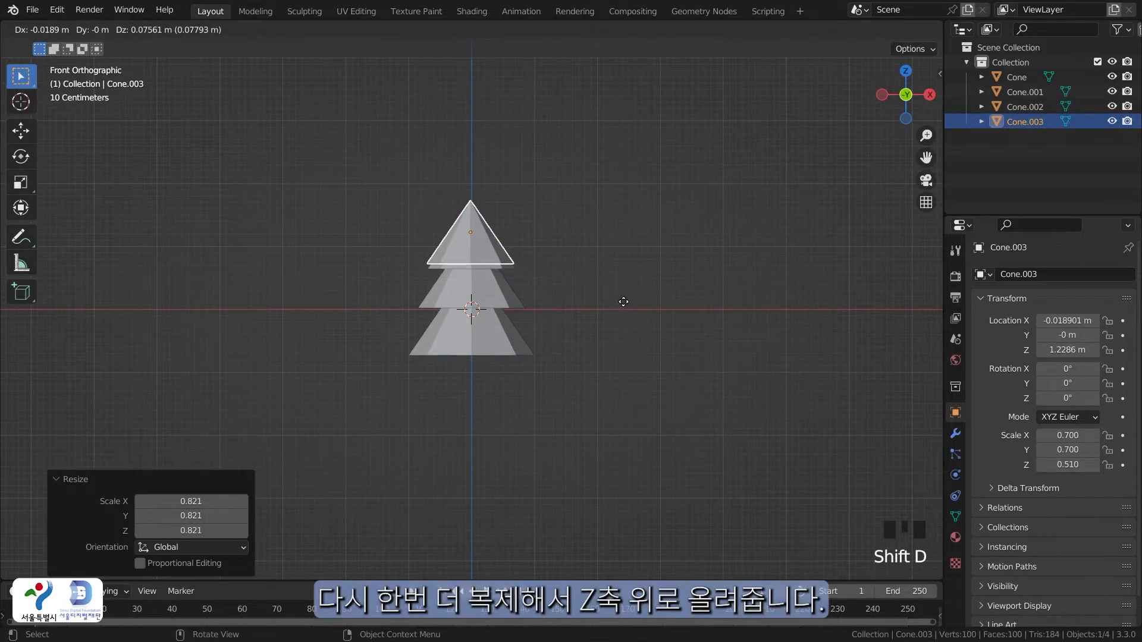
key(z)
click(623, 280)
key(s)
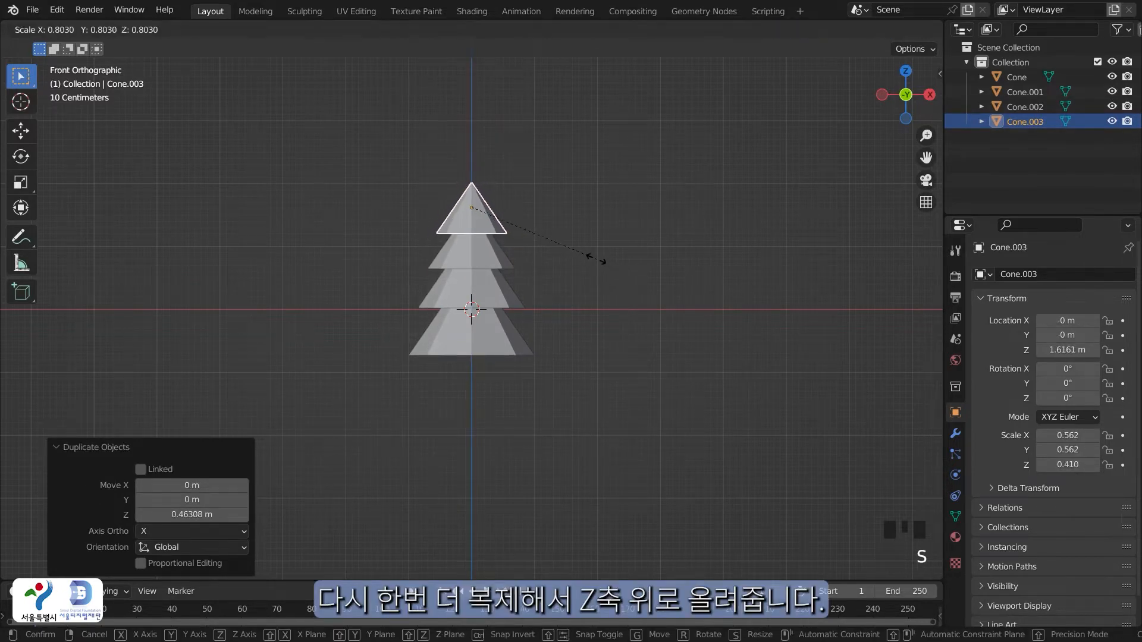
click(593, 261)
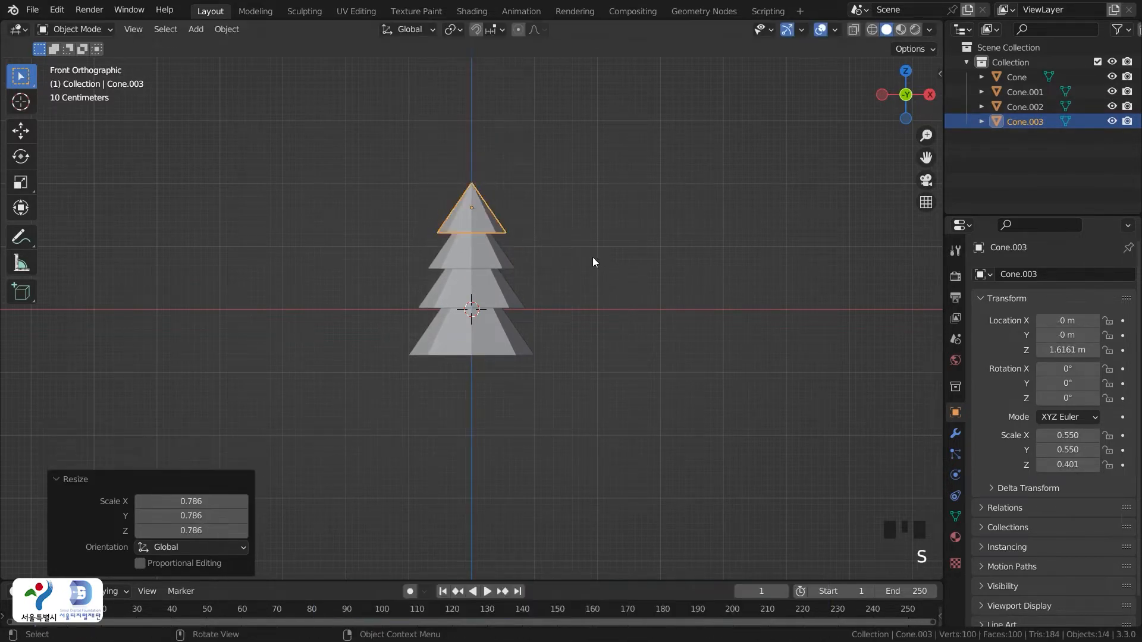
click(614, 331)
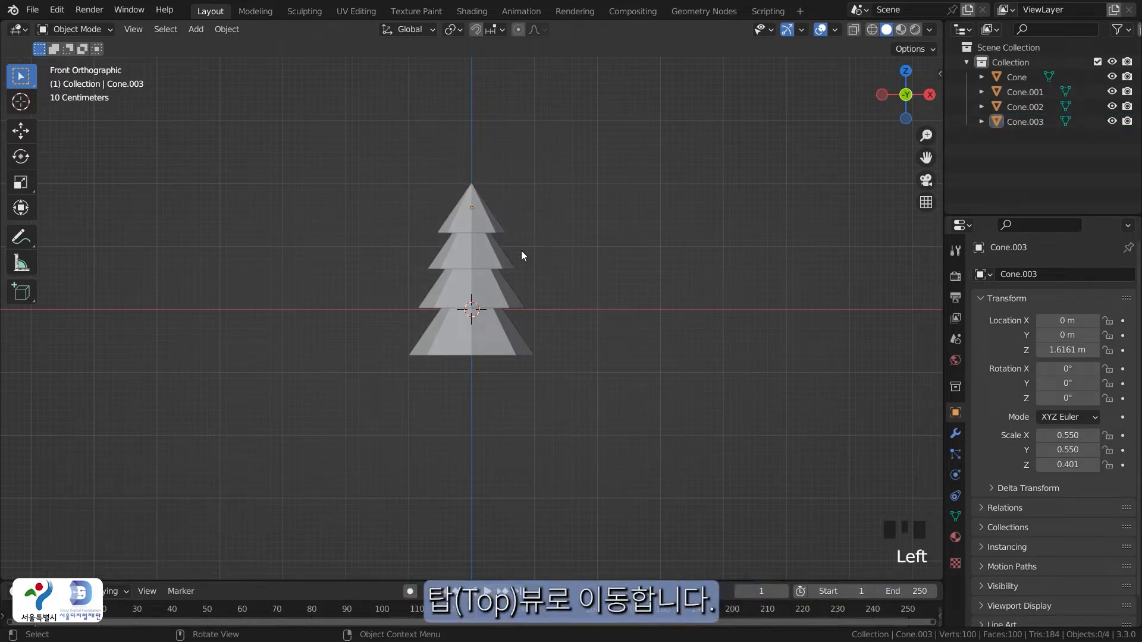
In top view, rotate the lowest, largest cone slightly about the vertical axis
key(grave)
click(520, 187)
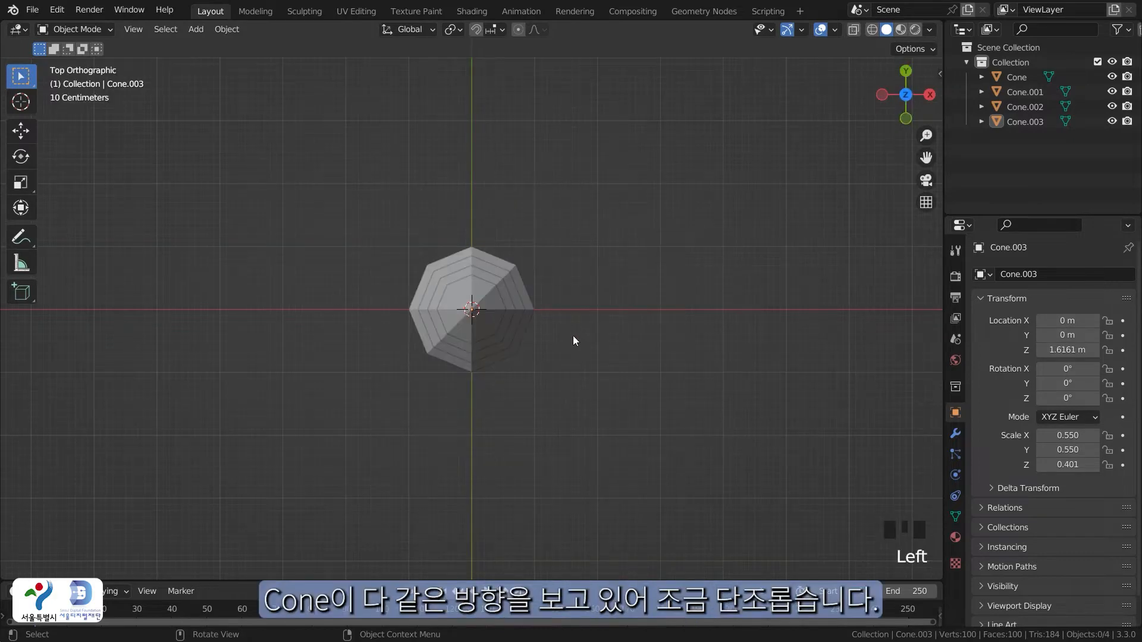
scroll(524, 297, up, 5)
shift+middle_drag(527, 315, 525, 244)
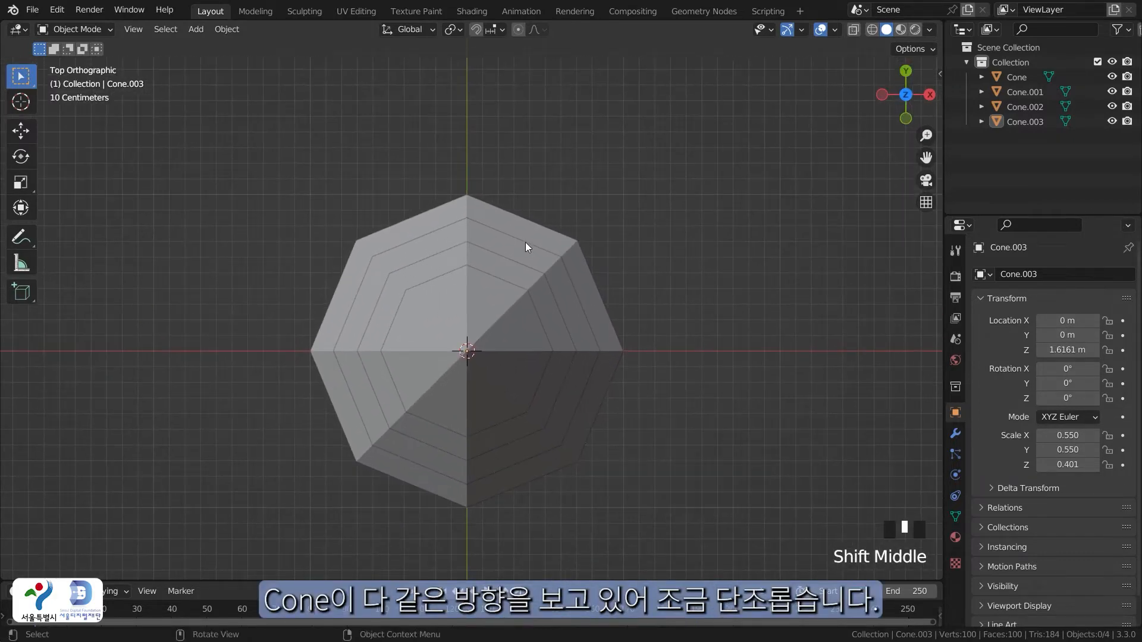
click(523, 237)
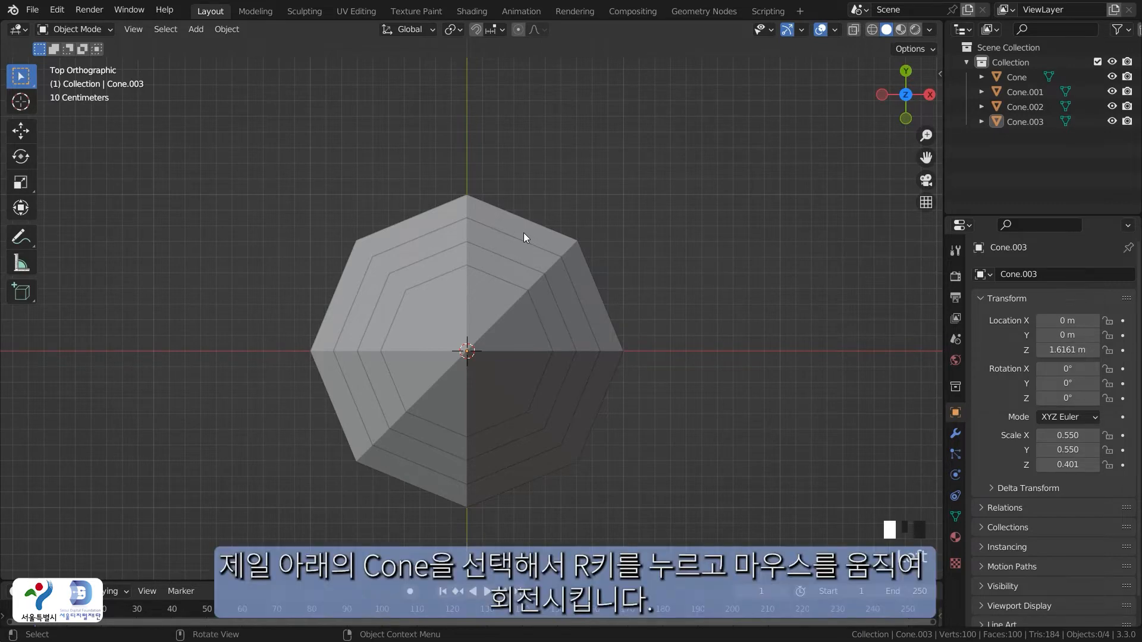
click(523, 233)
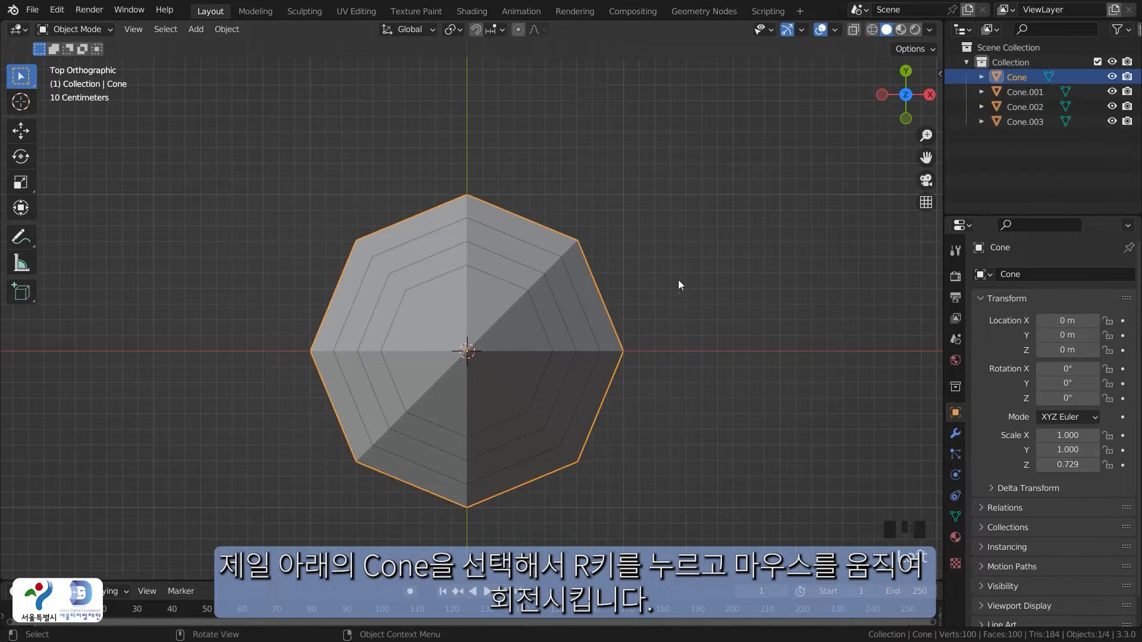
key(r)
click(647, 303)
Rotate each of the three upper cones by a different angle about the vertical axis, the topmost to about 43°
click(534, 258)
key(r)
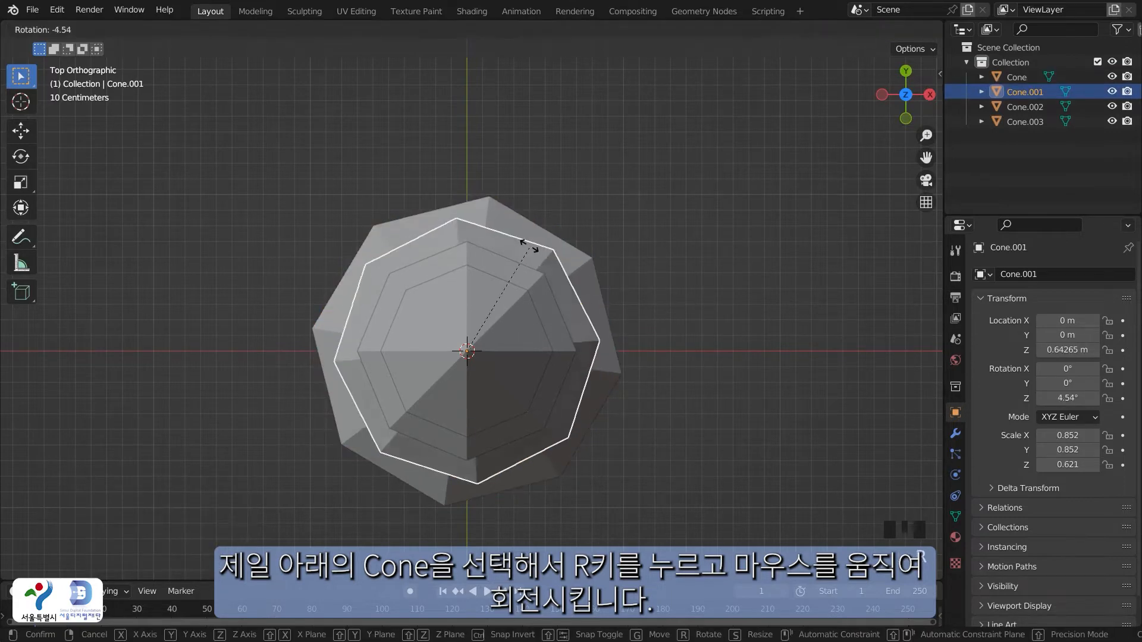
click(523, 240)
click(497, 266)
key(r)
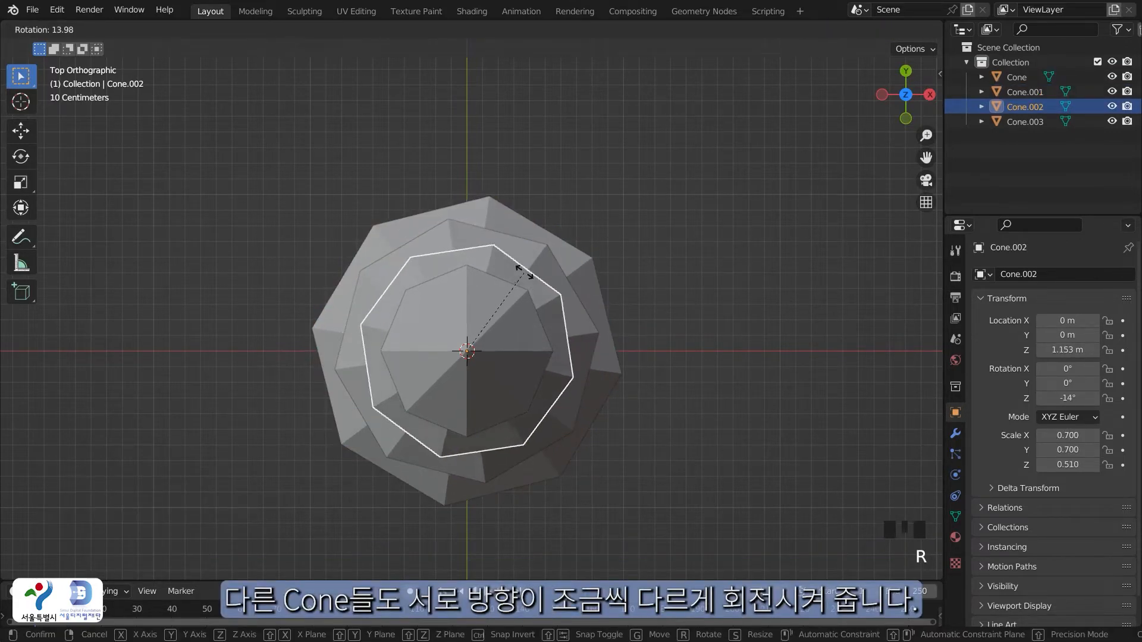
click(526, 277)
click(500, 293)
key(r)
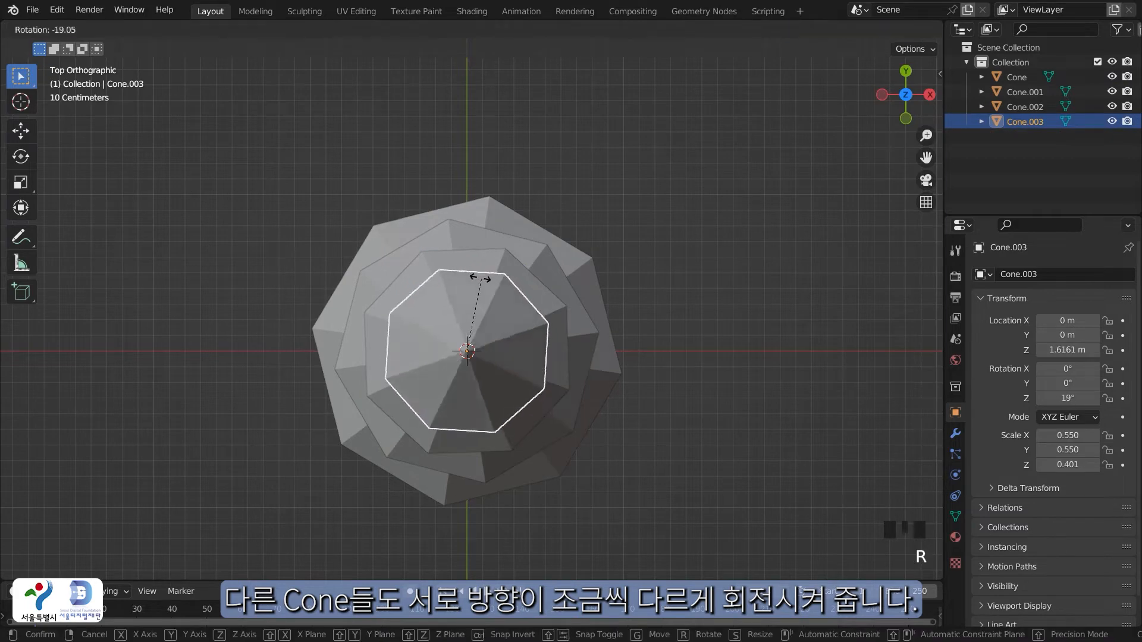
click(448, 266)
click(666, 286)
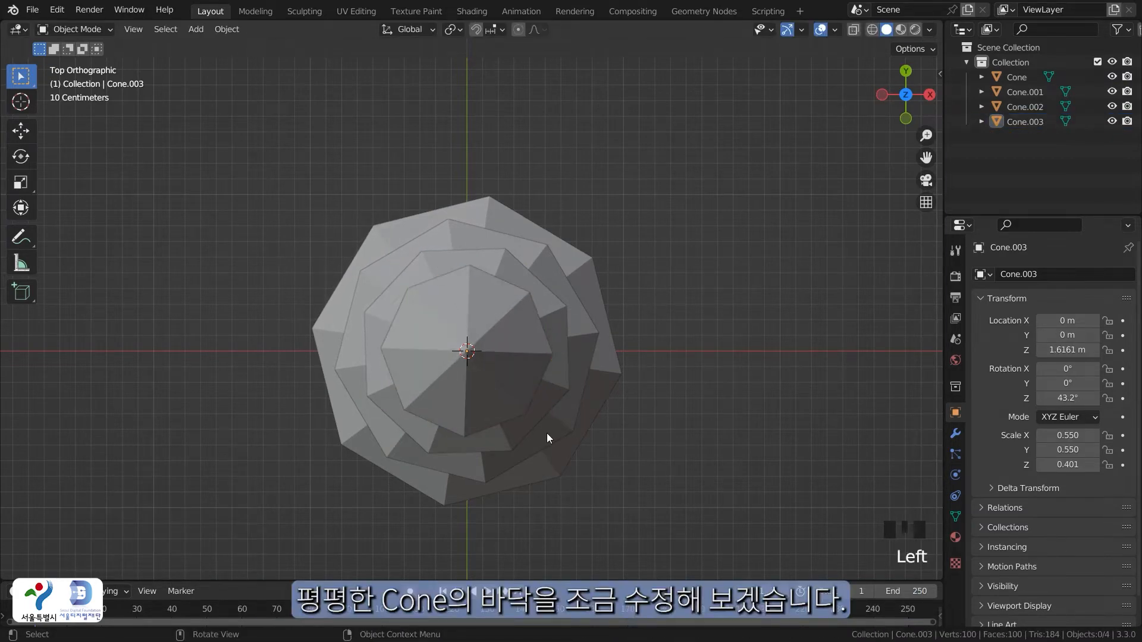
In left view, edit the lowest cone's vertices and raise one bottom-rim corner right of centre about 0.065 m along Z
middle_drag(547, 433, 522, 381)
key(grave)
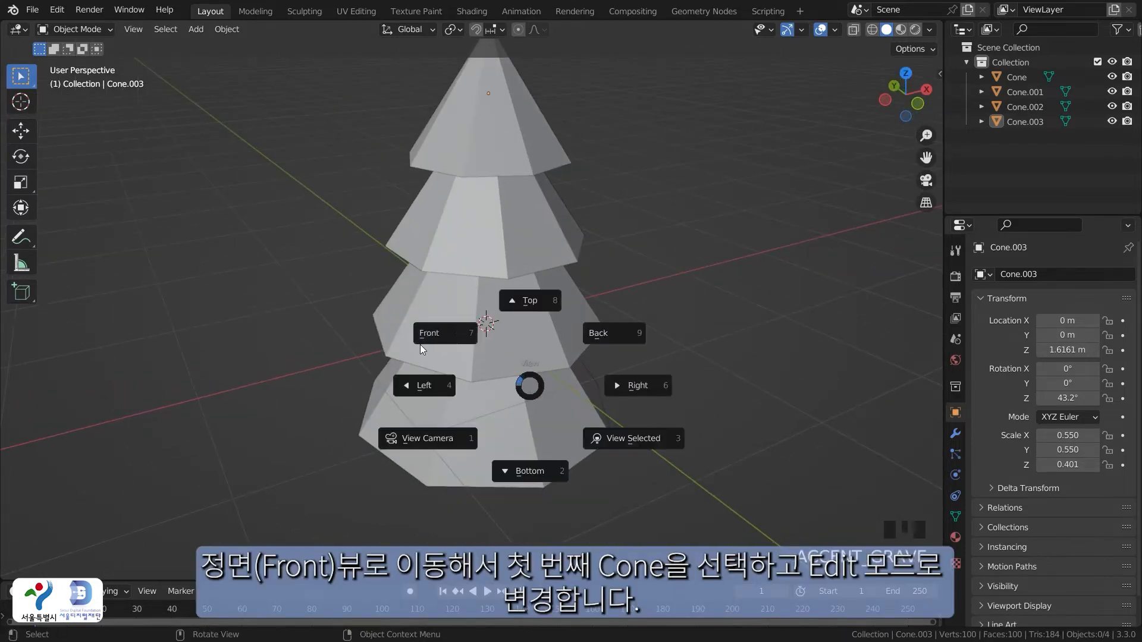
click(422, 388)
click(595, 401)
key(Tab)
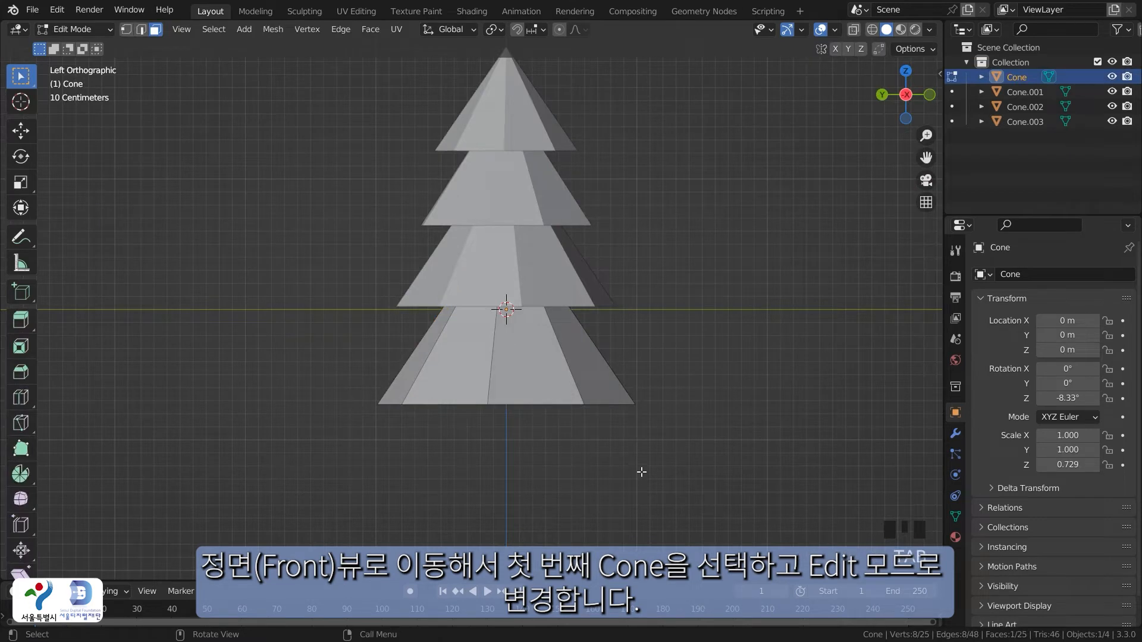
key(1)
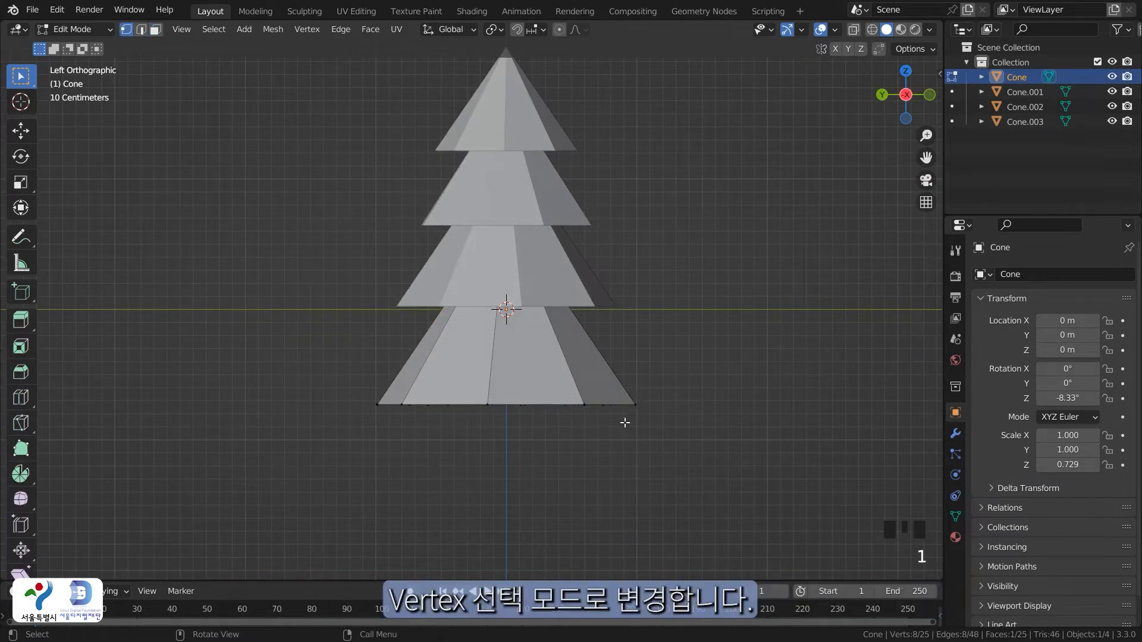
shift+middle_drag(637, 461, 617, 439)
scroll(617, 439, up, 1)
click(587, 390)
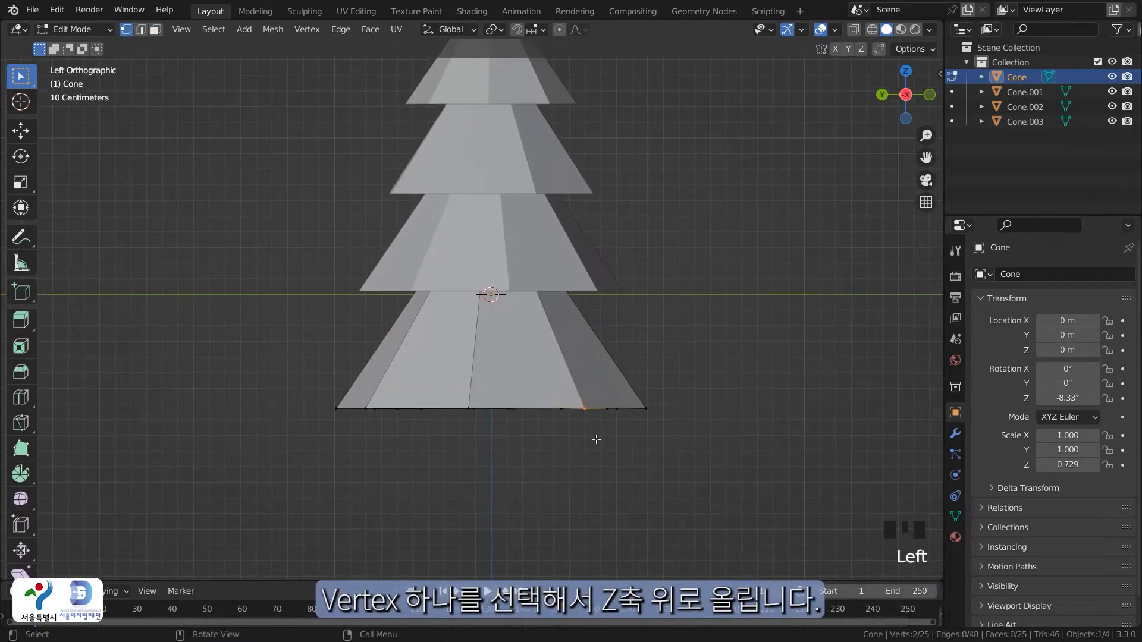
key(g)
key(z)
click(595, 423)
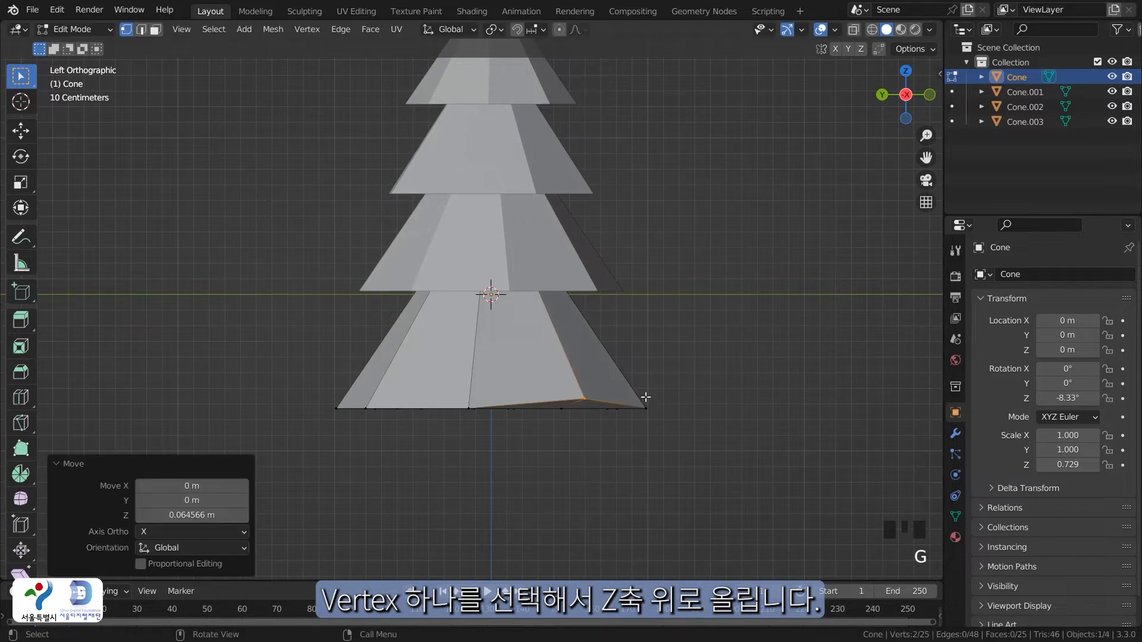
Raise the outermost left rim corner of the lowest cone slightly along Z and return to Object Mode
click(337, 407)
key(g)
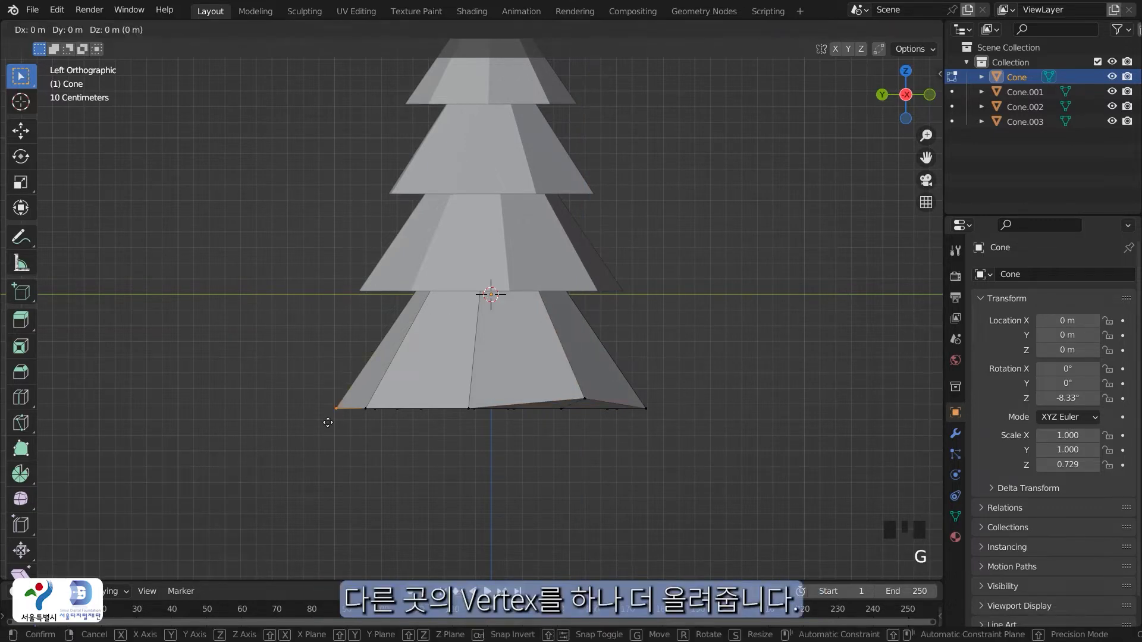
key(z)
click(566, 408)
key(Tab)
Raise two opposite rim corners of the second cone along Z, one about 0.04 m and the other about 0.08 m
middle_drag(565, 408, 538, 333)
click(519, 284)
key(Tab)
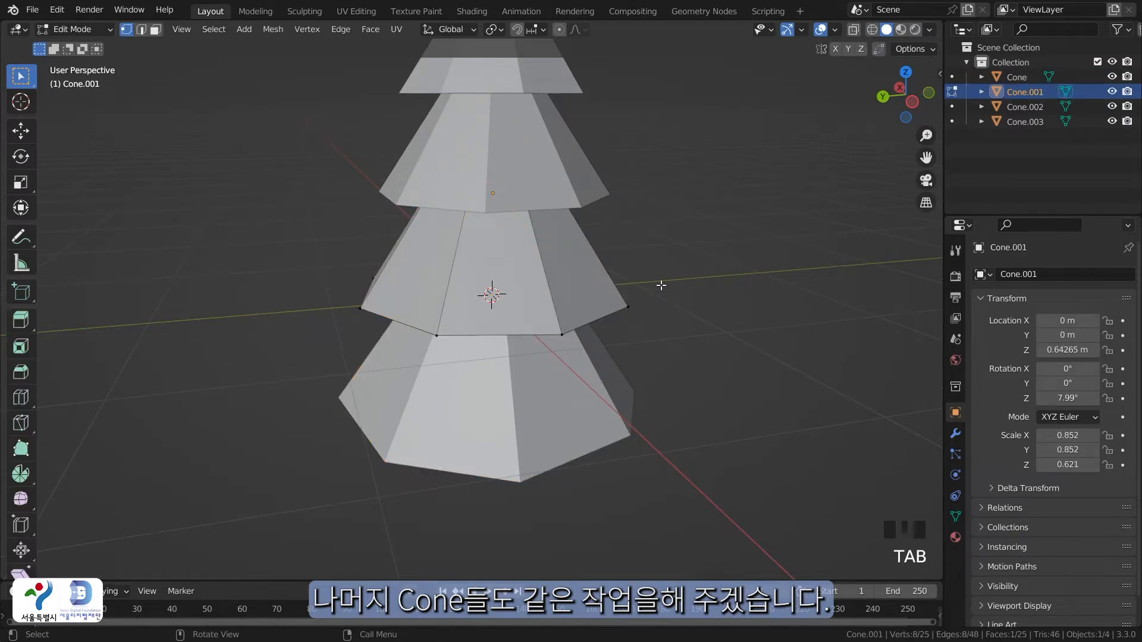
click(629, 308)
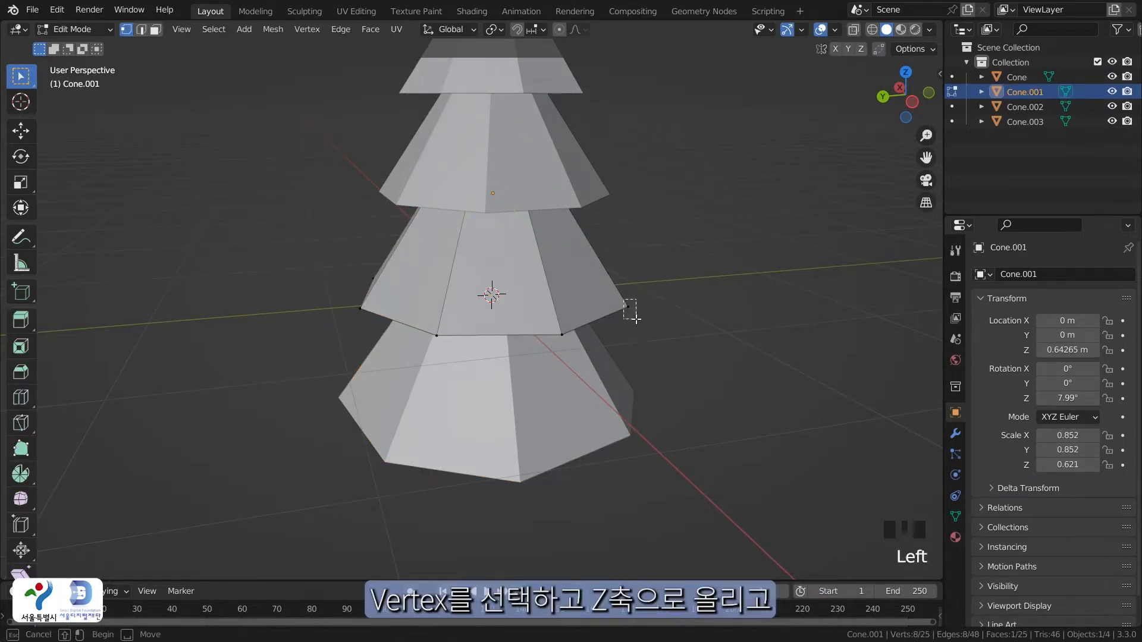
key(g)
key(z)
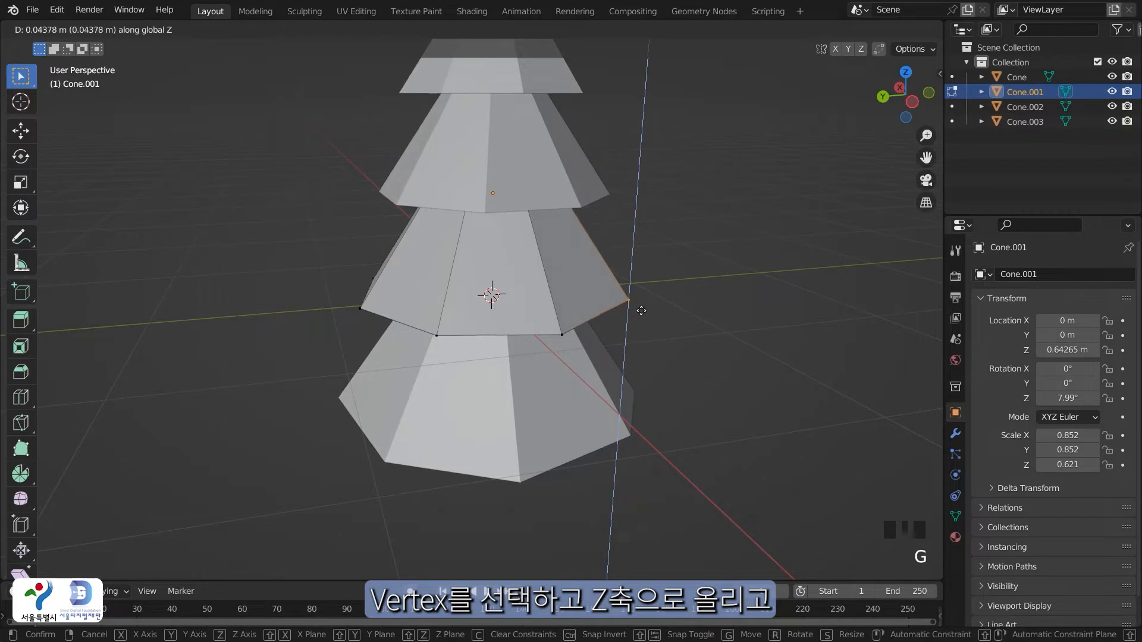
click(637, 313)
click(362, 311)
key(g)
key(z)
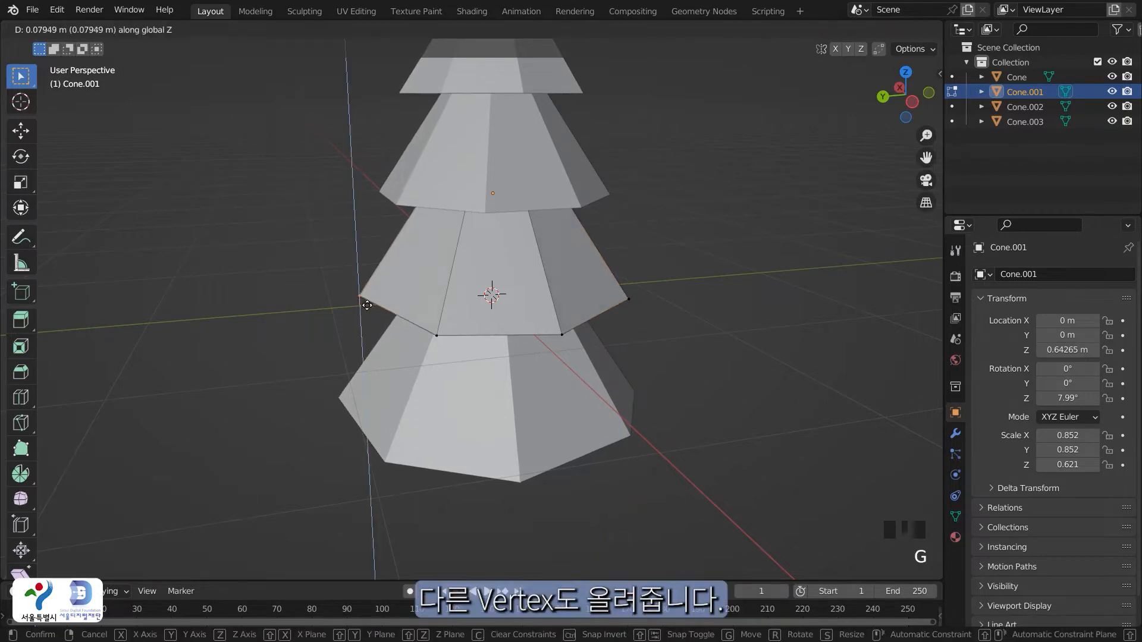
click(363, 305)
key(Tab)
middle_drag(309, 278, 484, 234)
key(Tab)
click(486, 233)
key(Tab)
click(490, 229)
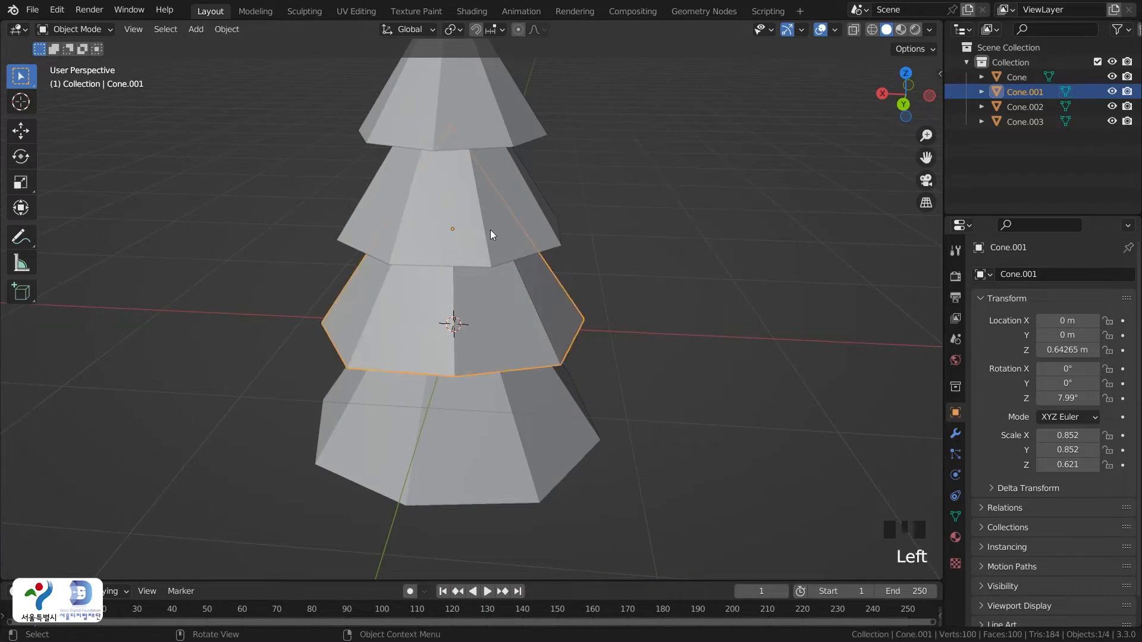
key(Tab)
click(490, 229)
key(Tab)
click(658, 213)
Raise two opposite rim corners of the third cone about 0.035 m each along Z and return to Object Mode
click(519, 222)
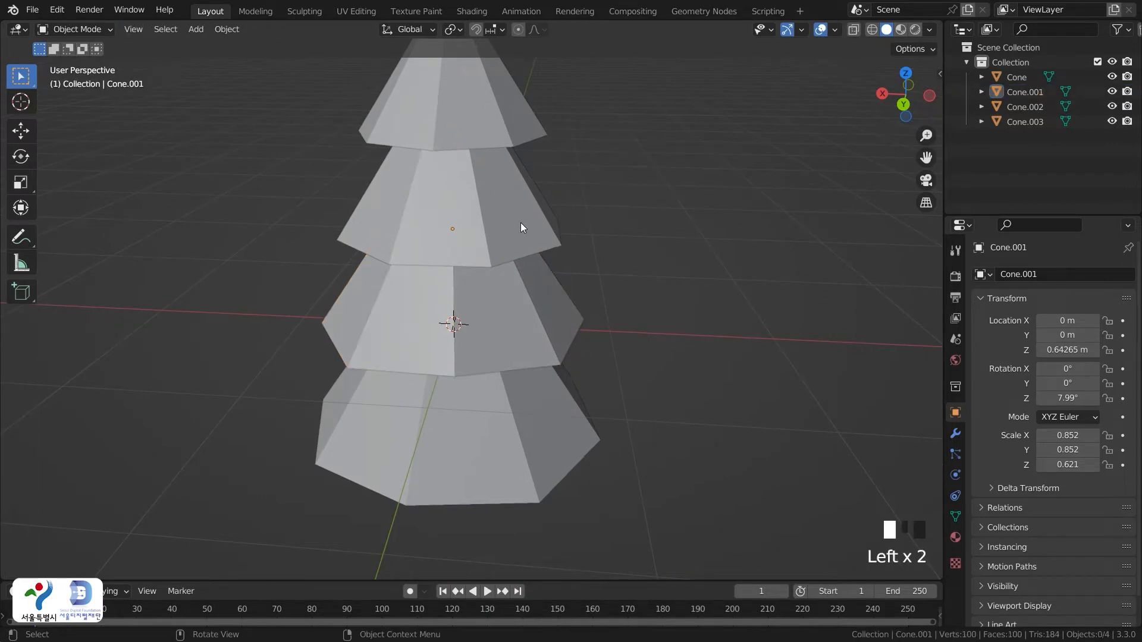
key(Tab)
click(562, 256)
key(g)
key(z)
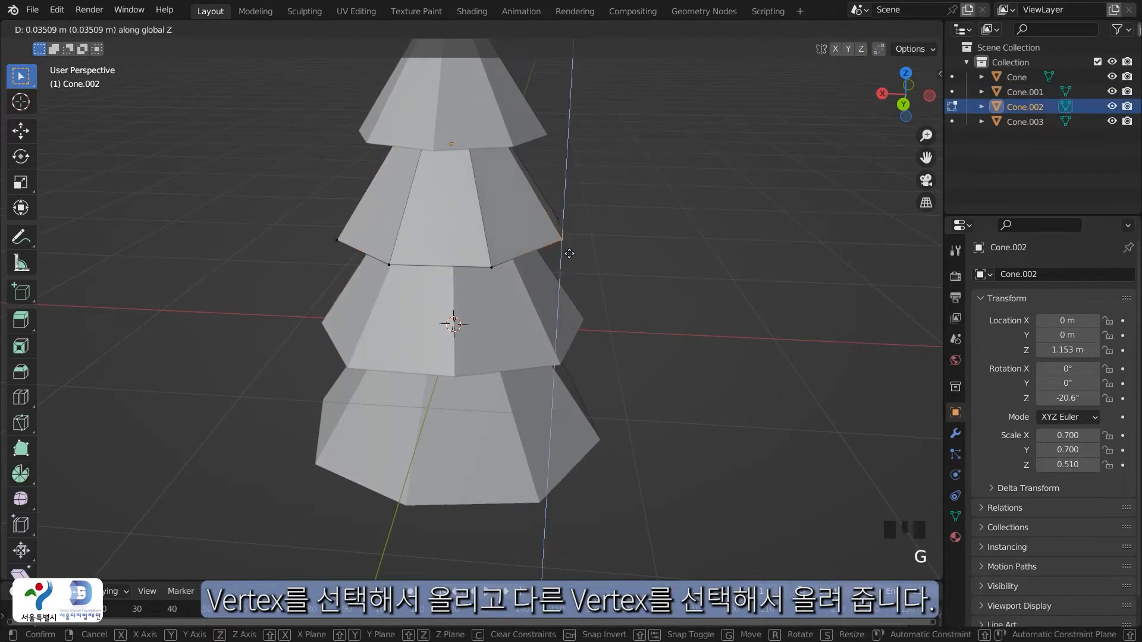
click(563, 255)
click(337, 241)
key(g)
key(z)
click(349, 247)
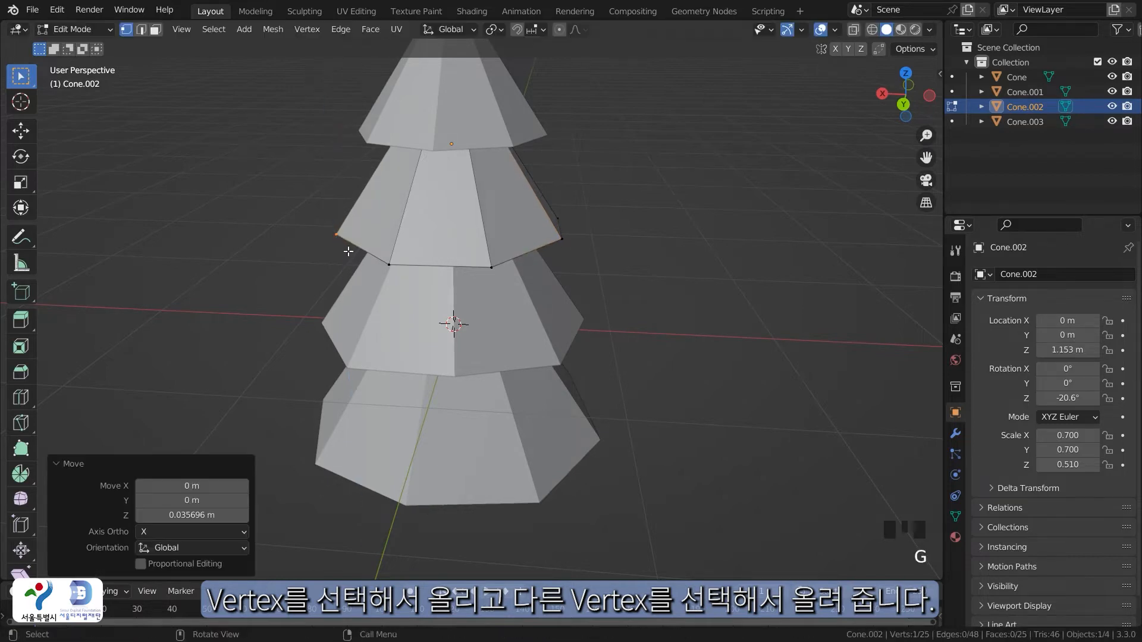
key(Tab)
Raise the outer right rim corner of the topmost cone about 0.05 m along Z
scroll(505, 214, down, 2)
shift+middle_drag(523, 208, 476, 213)
click(474, 212)
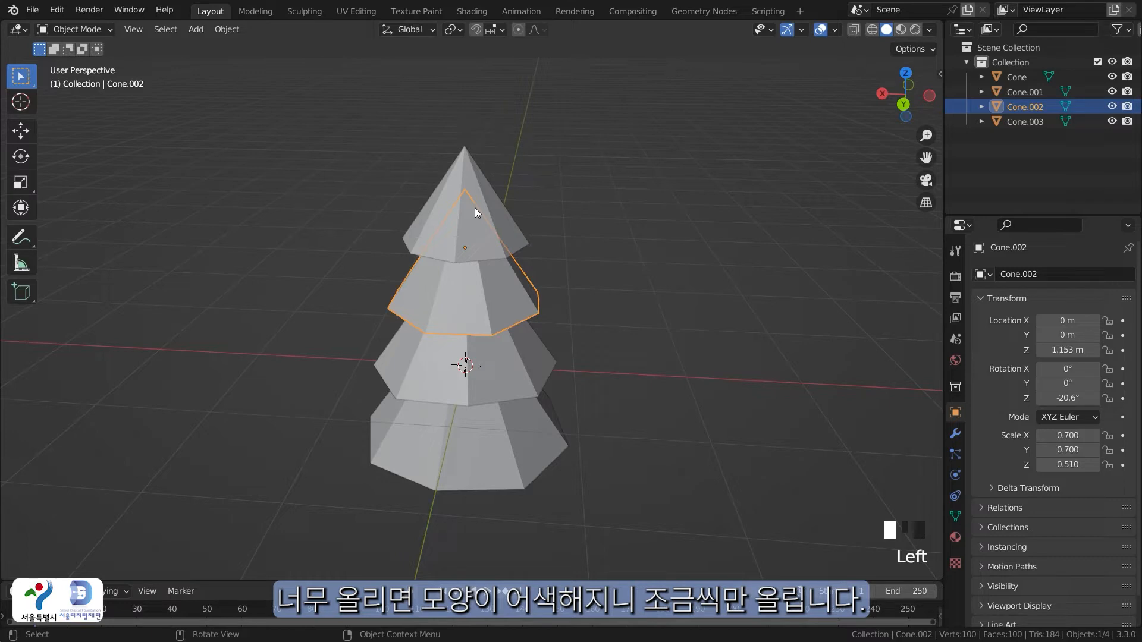
click(475, 208)
middle_drag(475, 209, 544, 230)
scroll(545, 229, up, 2)
key(Tab)
click(570, 222)
key(g)
click(576, 225)
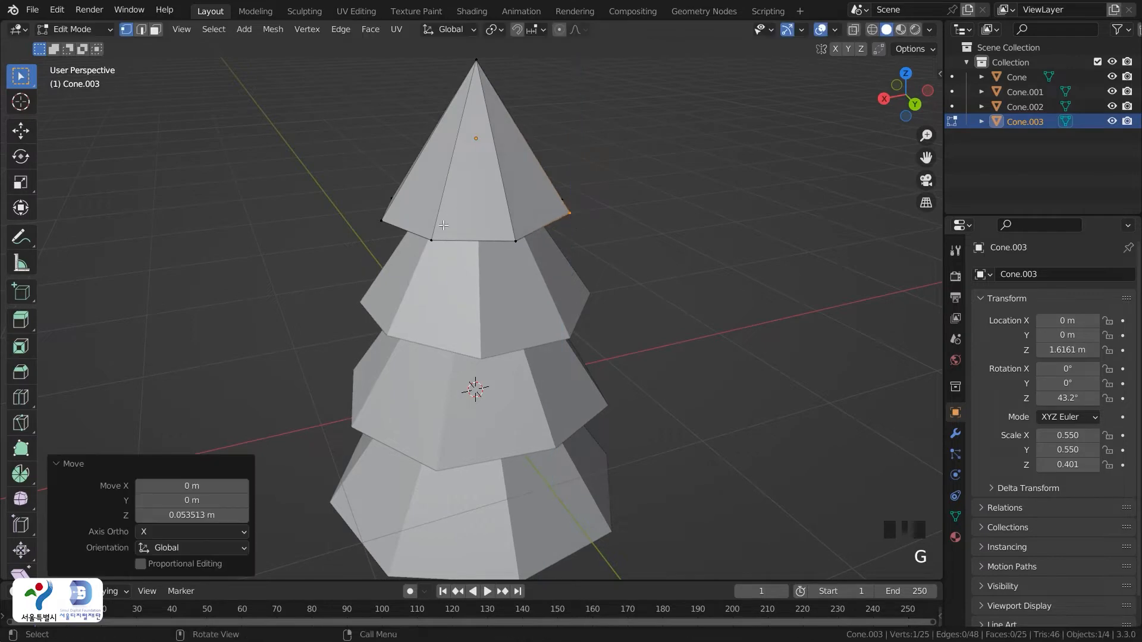
Raise the topmost cone's outer left rim corner along Z and return to Object Mode in front view
click(385, 218)
key(g)
key(z)
click(392, 226)
click(826, 304)
key(grave)
click(519, 327)
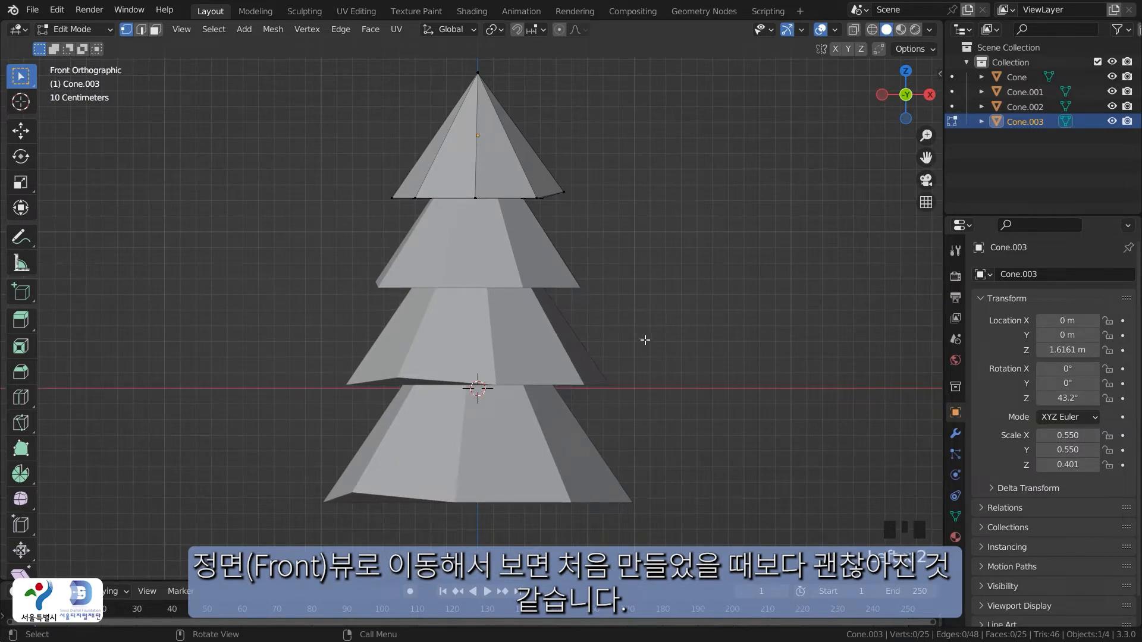
key(Tab)
click(687, 379)
scroll(655, 350, down, 2)
click(497, 312)
click(491, 212)
click(490, 212)
click(686, 301)
Add a cylinder mesh at the tree's centre for the trunk
shift+middle_drag(660, 336, 641, 303)
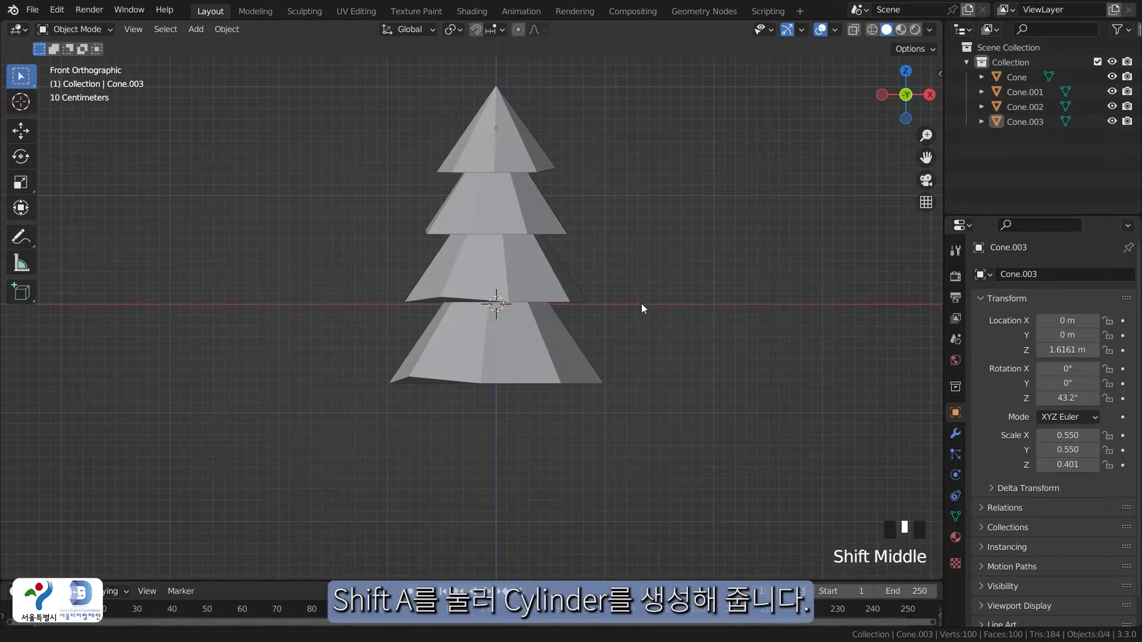
shift+middle_drag(641, 303, 617, 311)
key(shift+a)
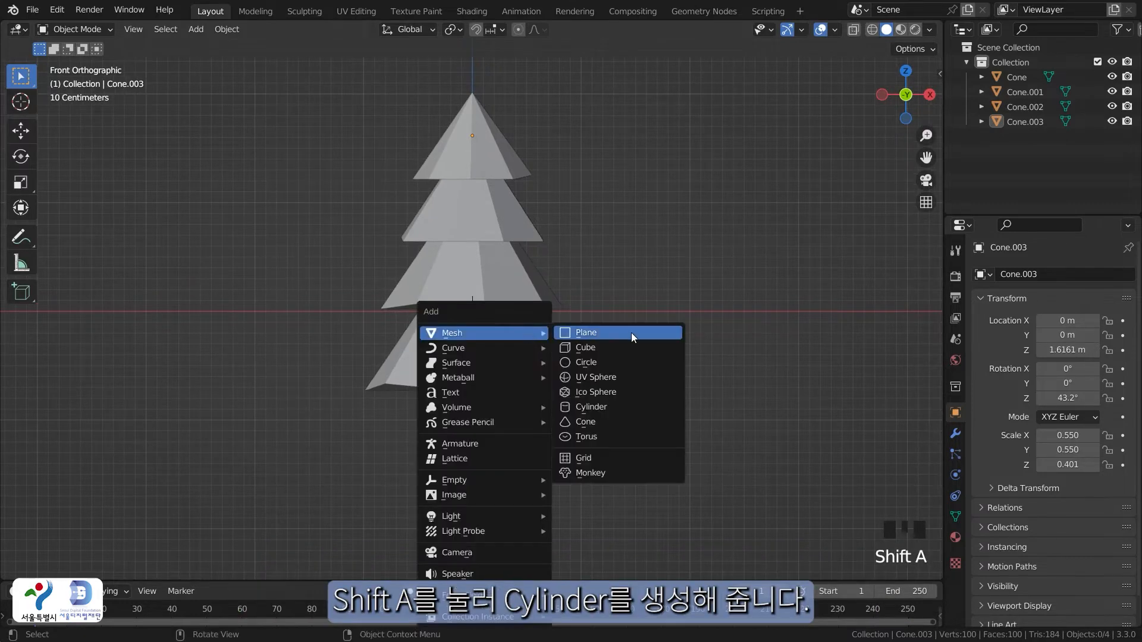
click(624, 406)
click(558, 318)
Scale the cylinder to about 0.304 and move it down about 0.79 m along Z beneath the lowest cone
key(s)
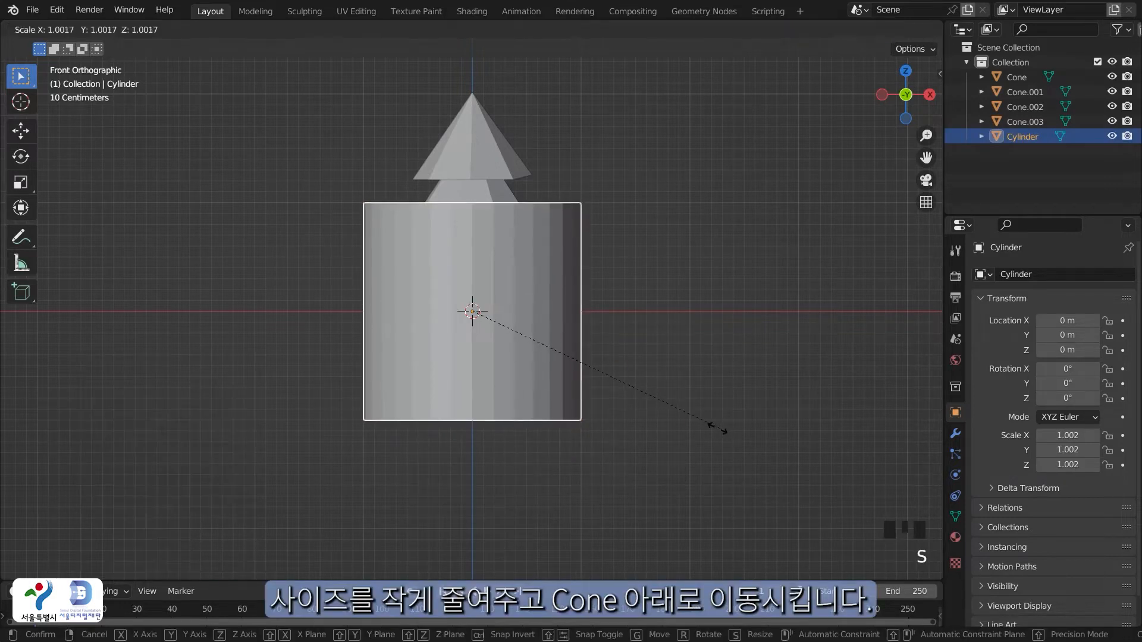
click(549, 337)
key(g)
key(z)
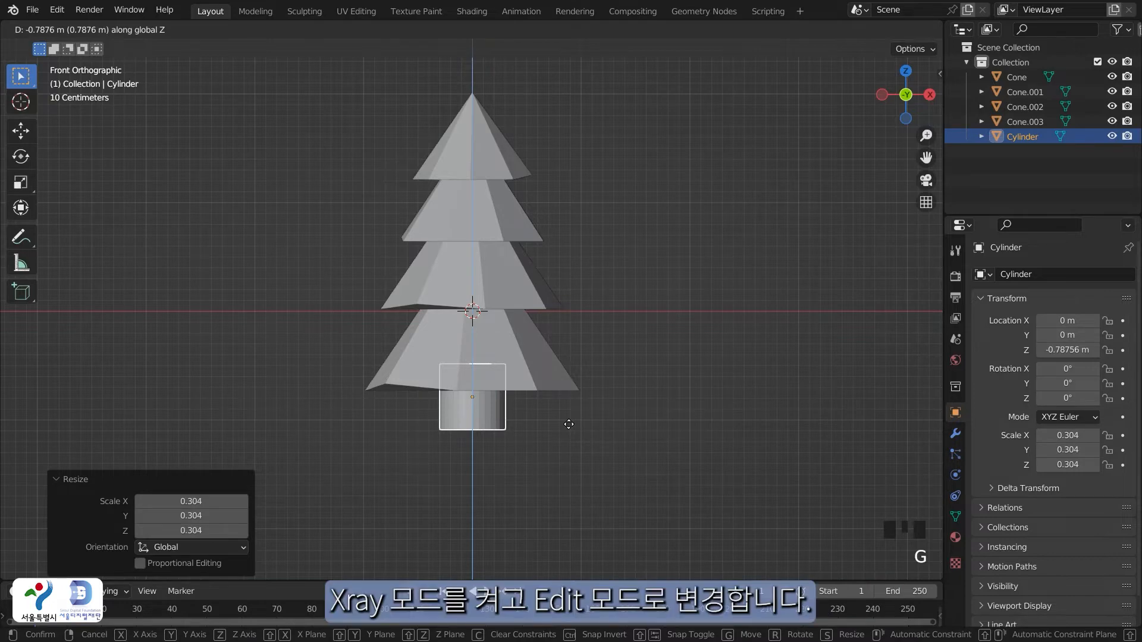
click(569, 428)
With X-ray enabled, scale the cylinder's top ring of vertices to about 0.647 to taper the trunk, and return to Object Mode
click(853, 29)
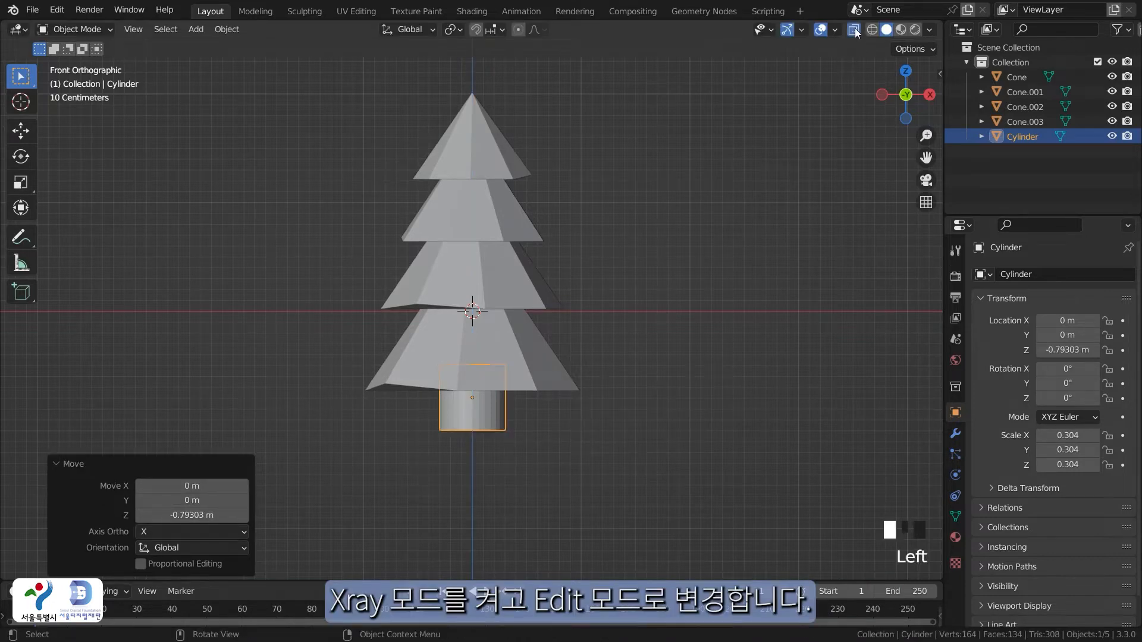
scroll(544, 407, up, 3)
key(Tab)
drag(395, 393, 703, 518)
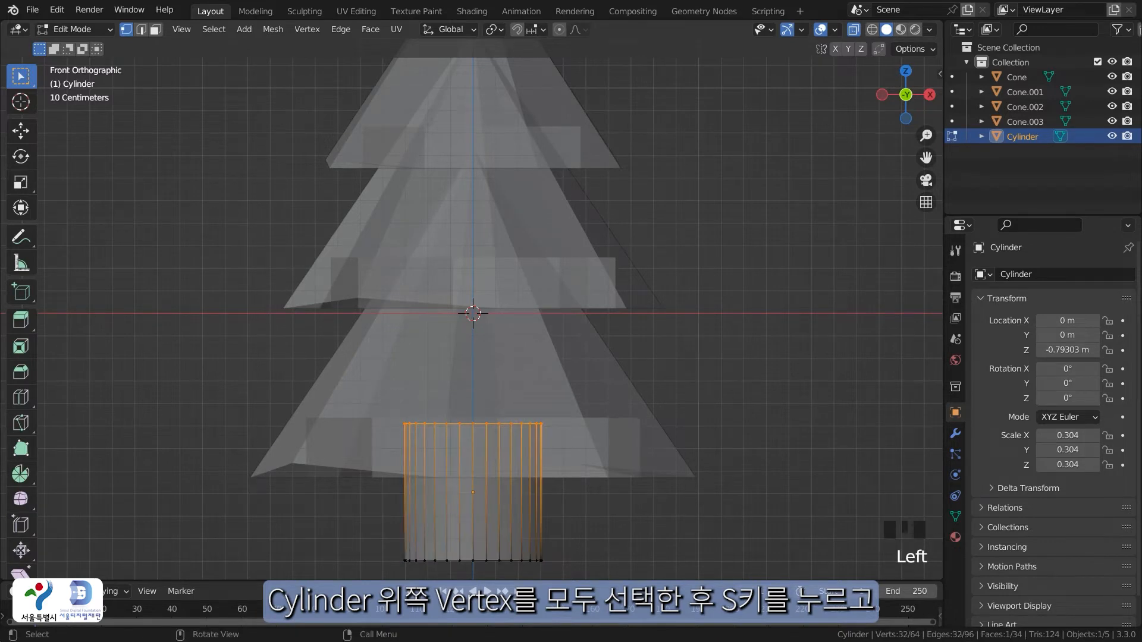
key(s)
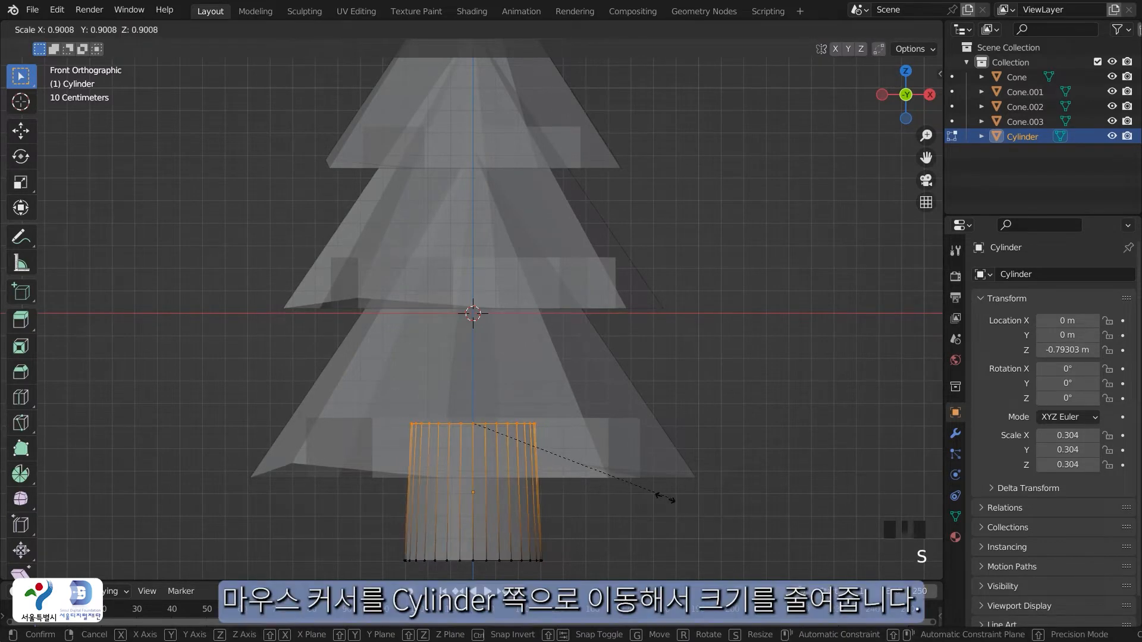
click(615, 478)
scroll(616, 478, down, 2)
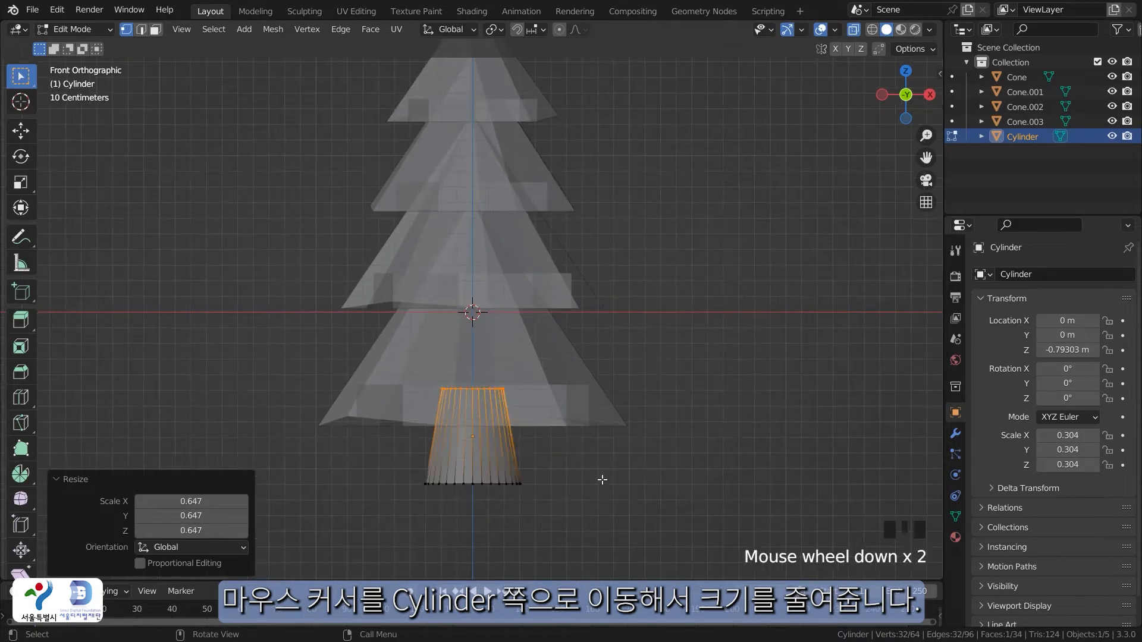
key(Tab)
click(575, 482)
scroll(571, 458, down, 2)
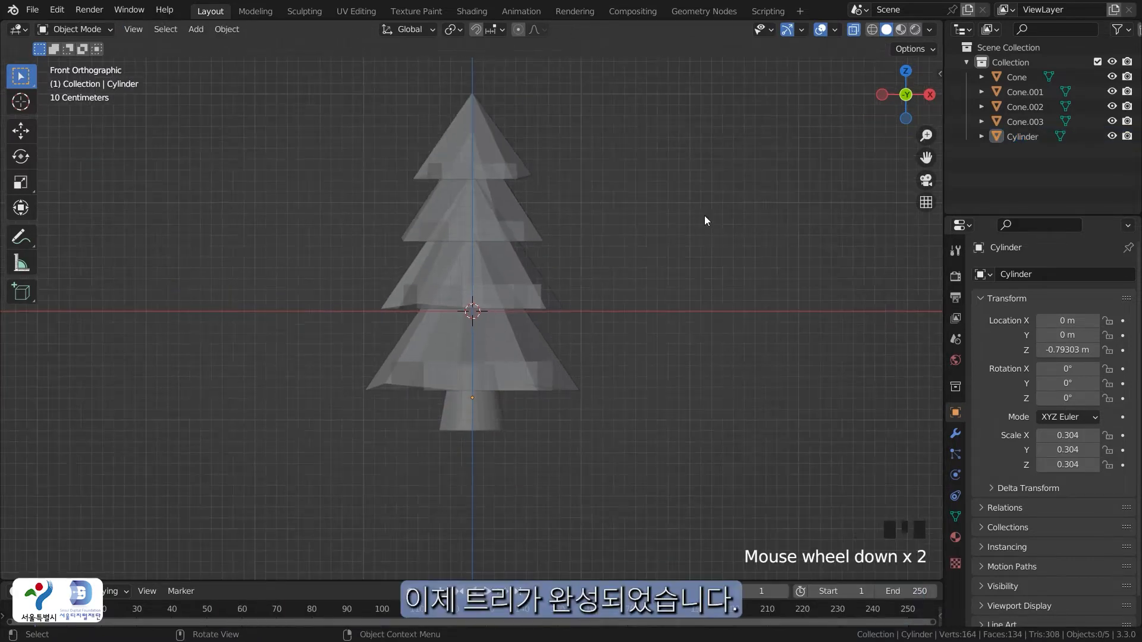
Turn off X-ray display and show the whole tree in front view
click(853, 29)
click(623, 333)
middle_drag(572, 324, 523, 390)
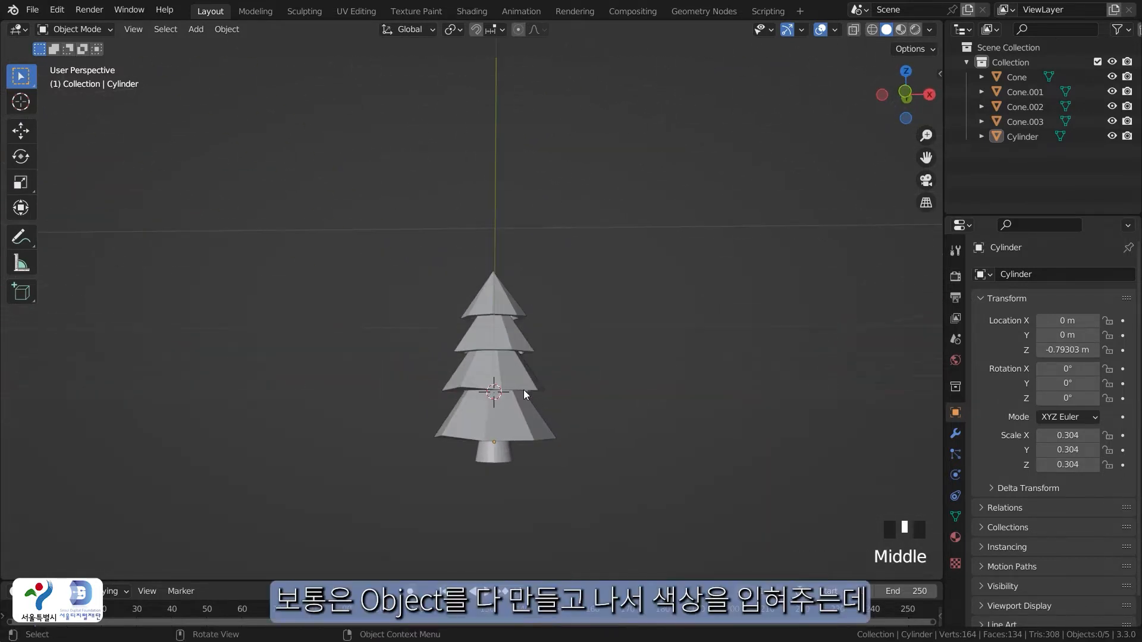
key(grave)
click(437, 338)
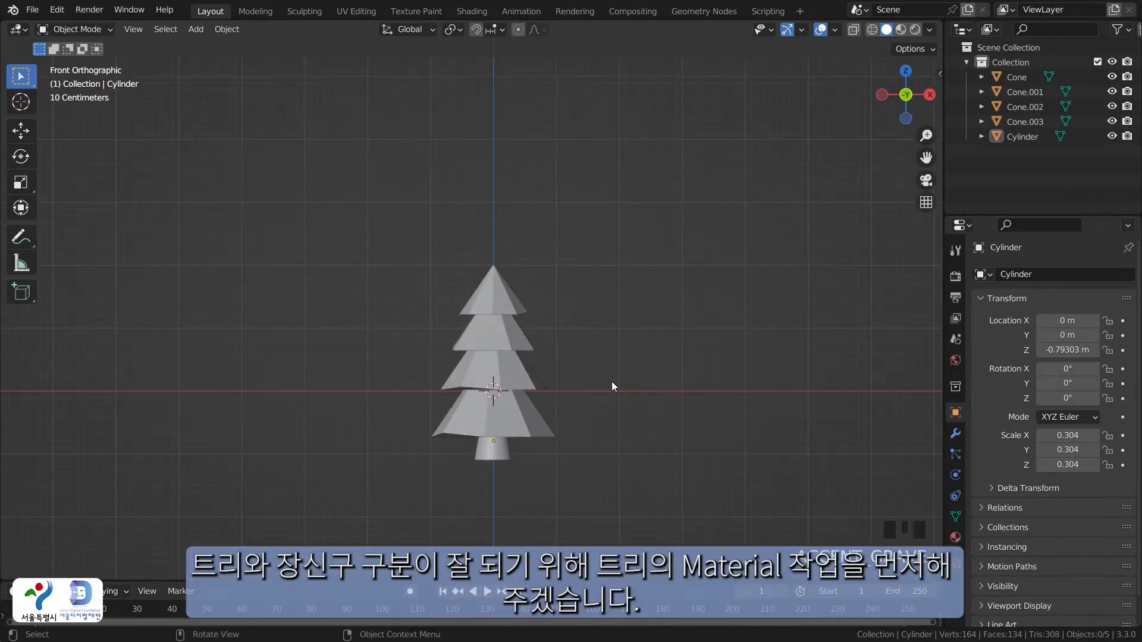
click(493, 453)
scroll(620, 418, up, 3)
shift+middle_drag(622, 419, 566, 286)
click(460, 280)
click(494, 357)
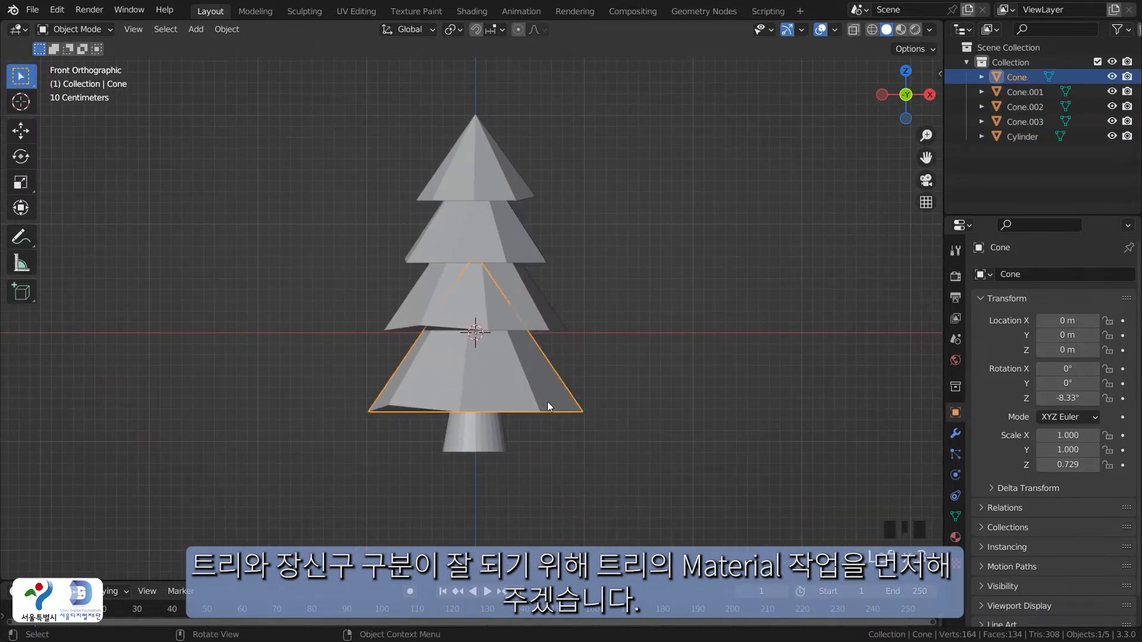
click(497, 423)
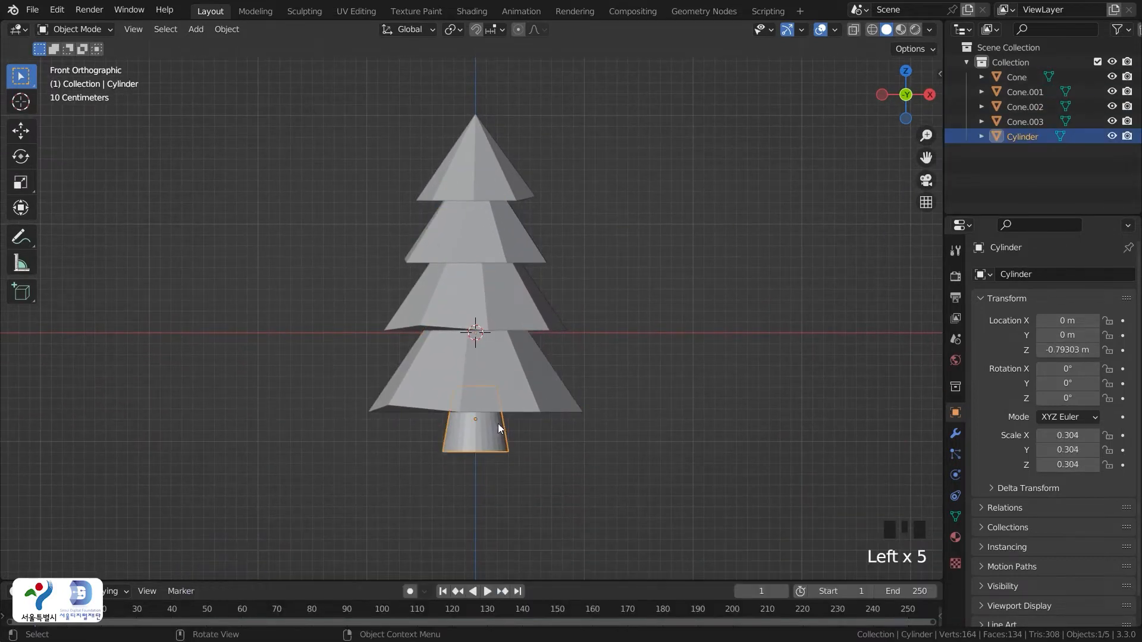
Deselect everything and switch the viewport shading to Material Preview
click(640, 266)
key(z)
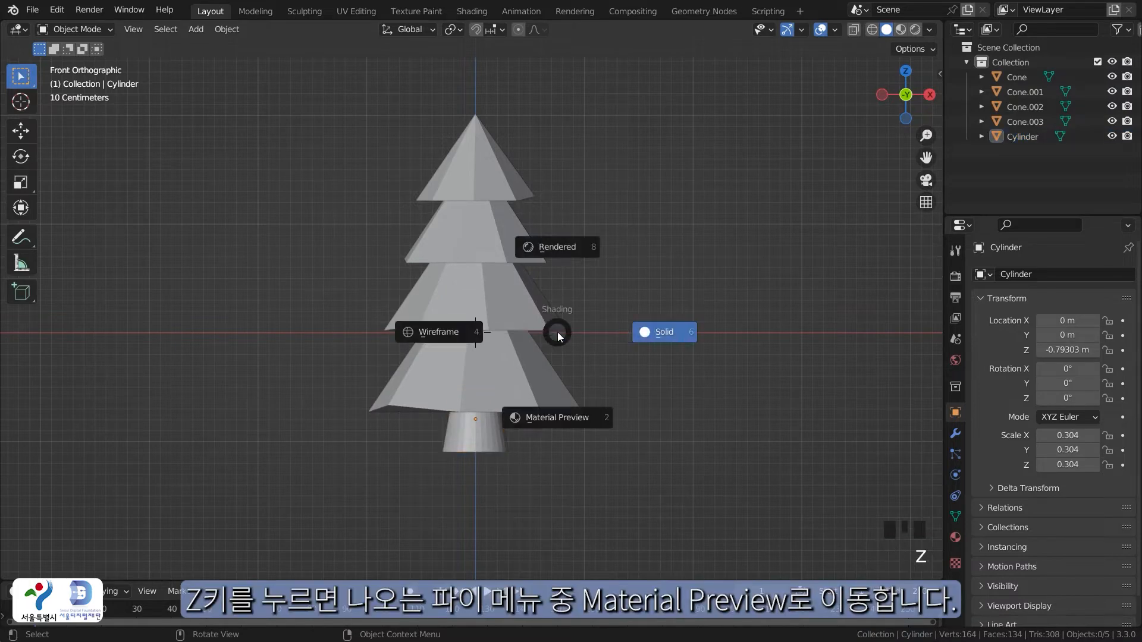
click(565, 421)
click(644, 455)
Create a new material on the trunk cylinder and set its base color to red, with hue 1.000 and saturation 1.000
click(472, 429)
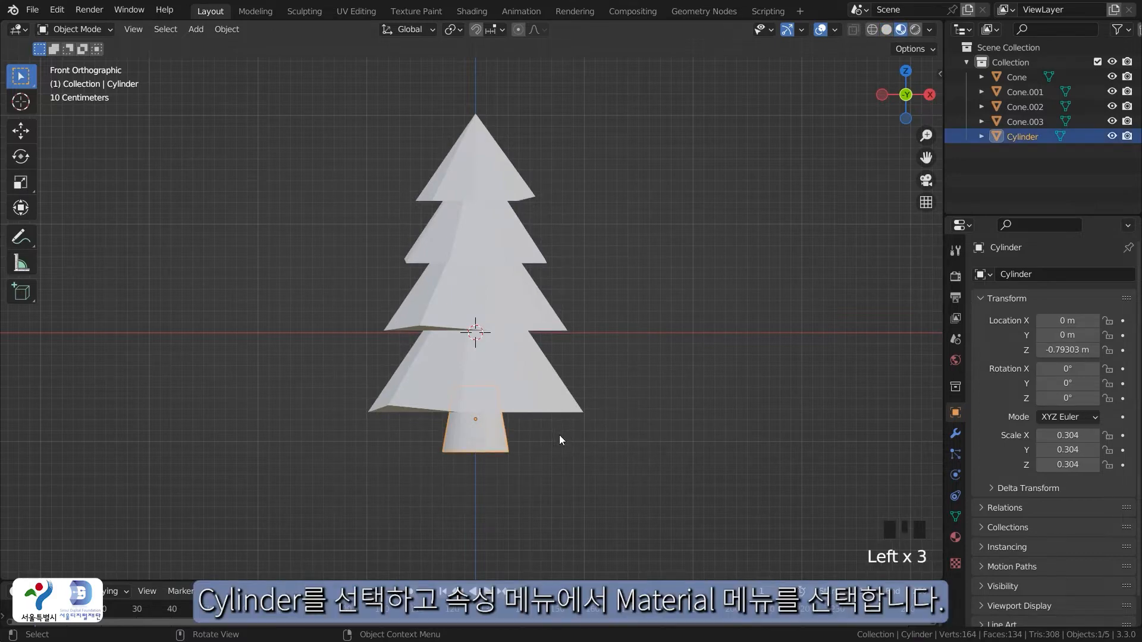
click(955, 538)
click(1034, 335)
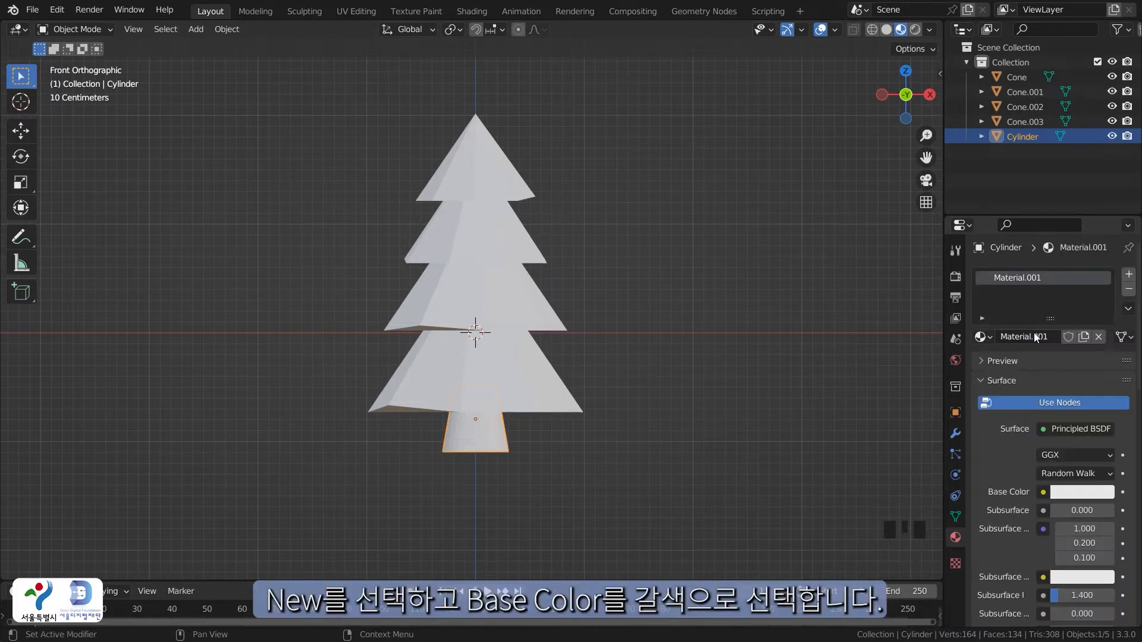
click(1071, 492)
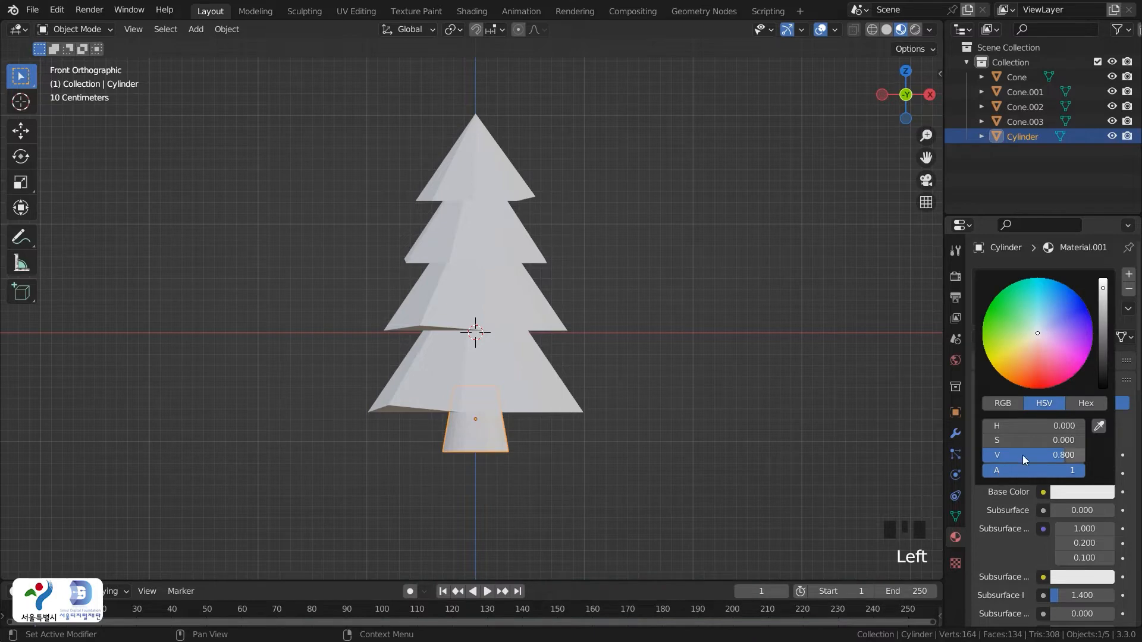
click(1039, 385)
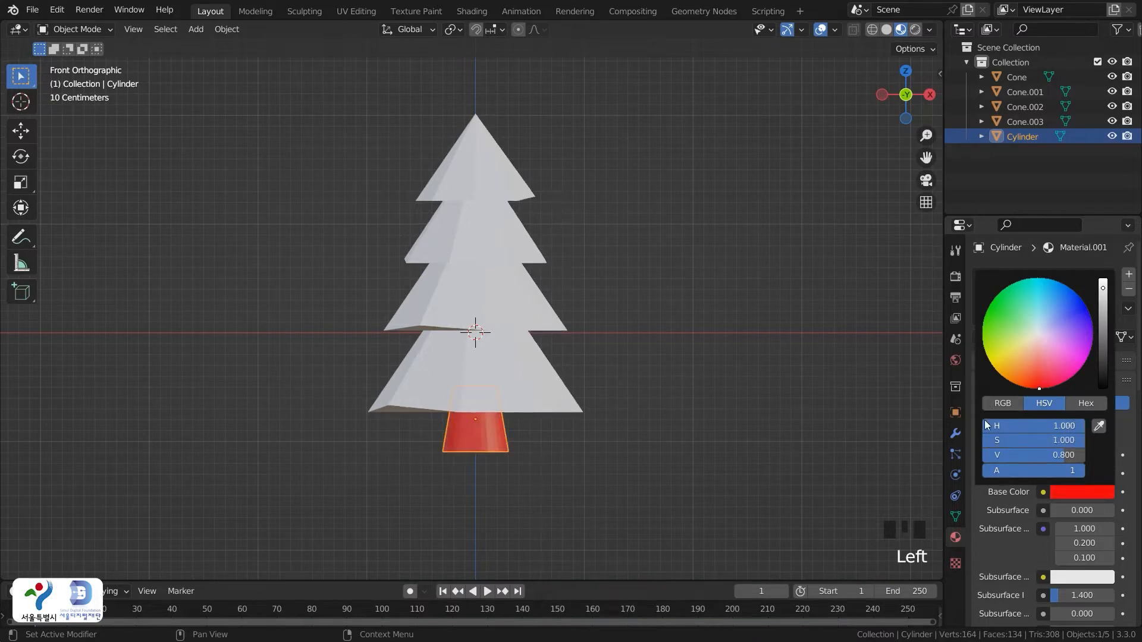
Rename the trunk's material to brown
click(1019, 333)
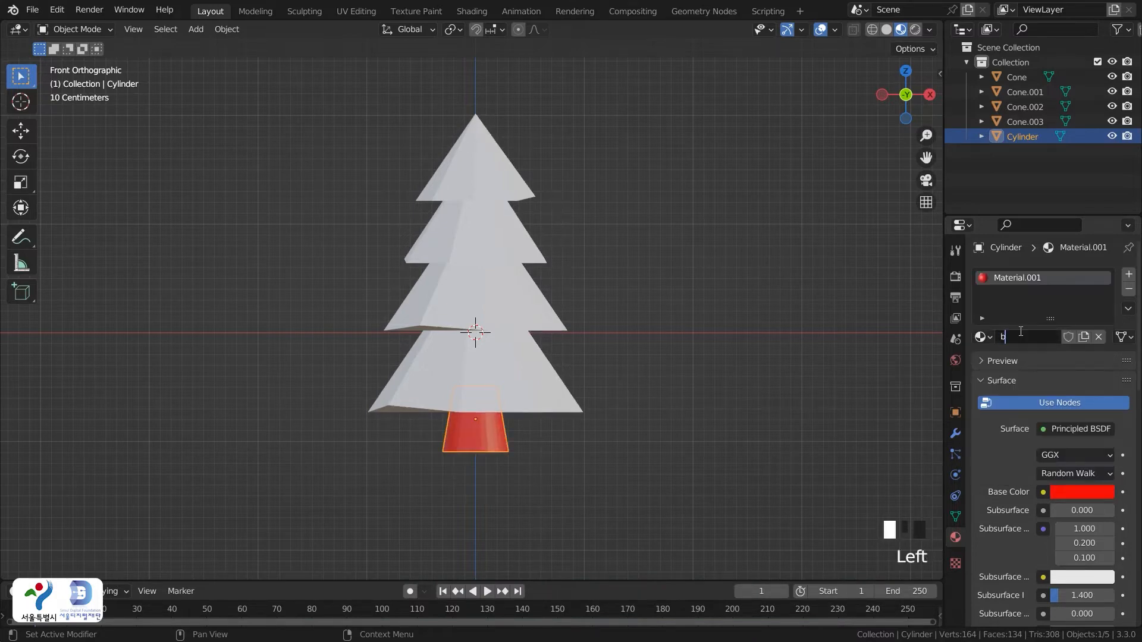
text(brw)
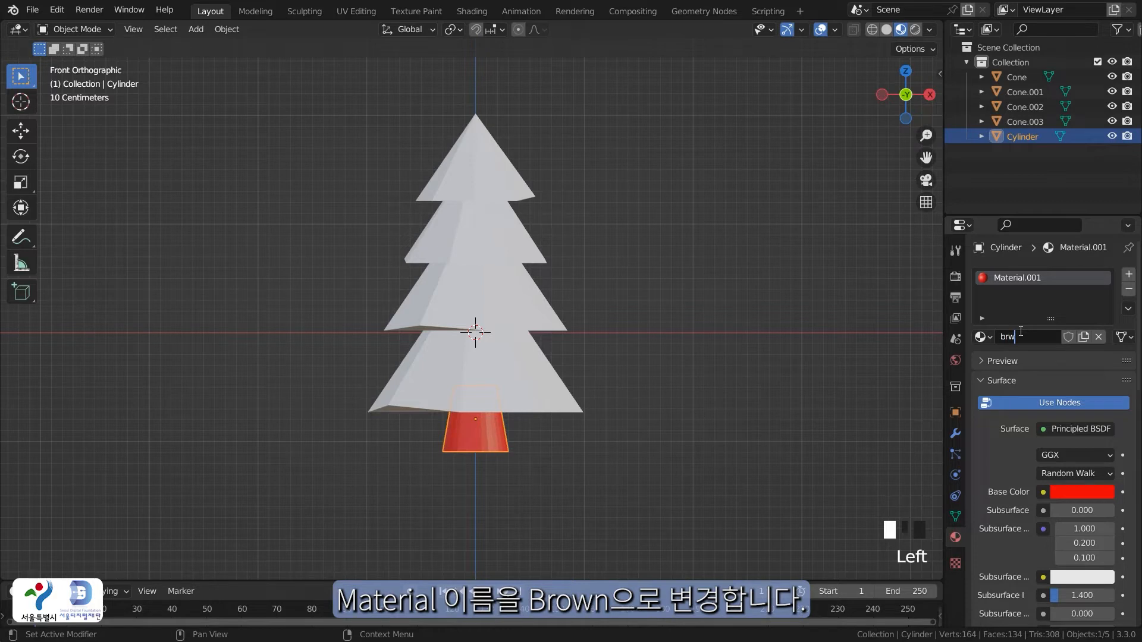
key(BackSpace)
text(own)
key(Return)
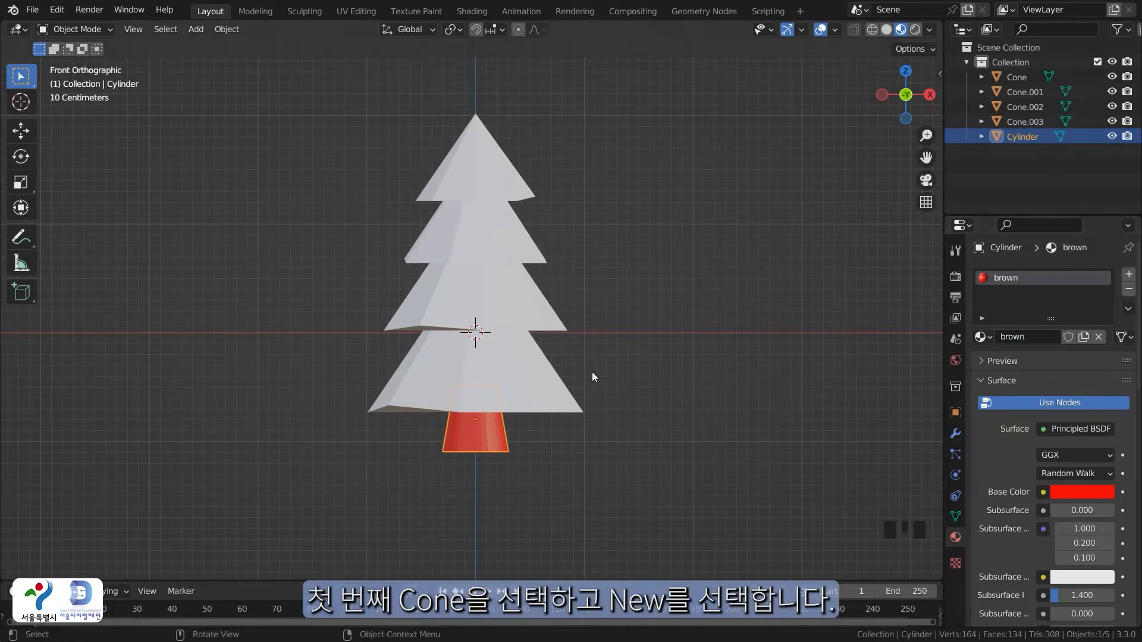
Create a new material named green on the lowest cone and set its base color to a bright saturated green
click(512, 398)
click(1062, 338)
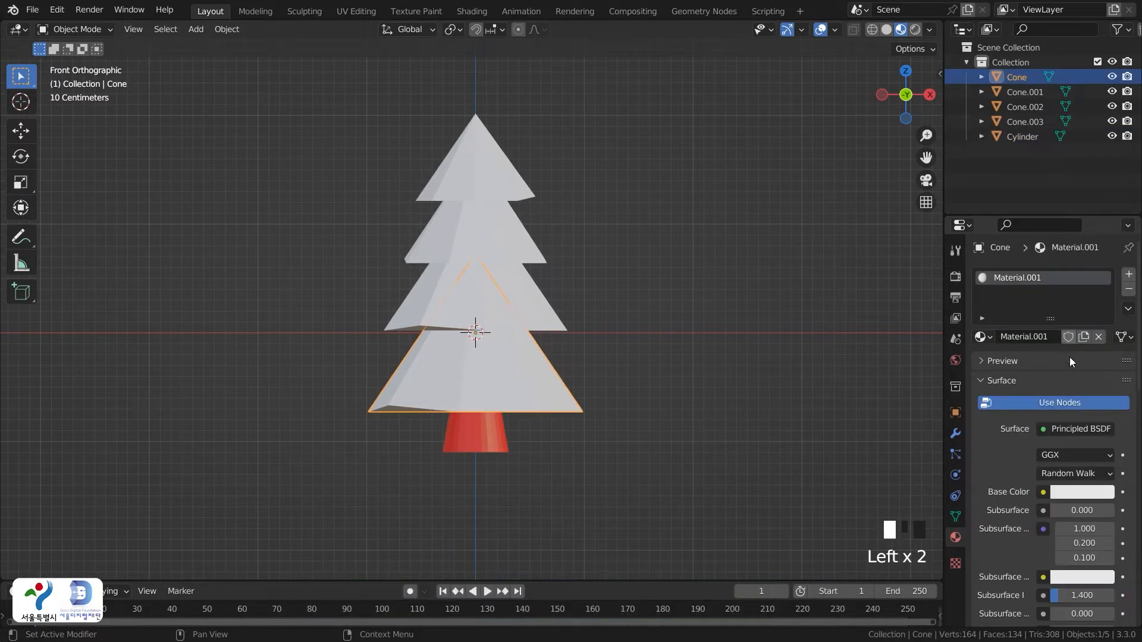
click(1040, 337)
text(green)
key(Return)
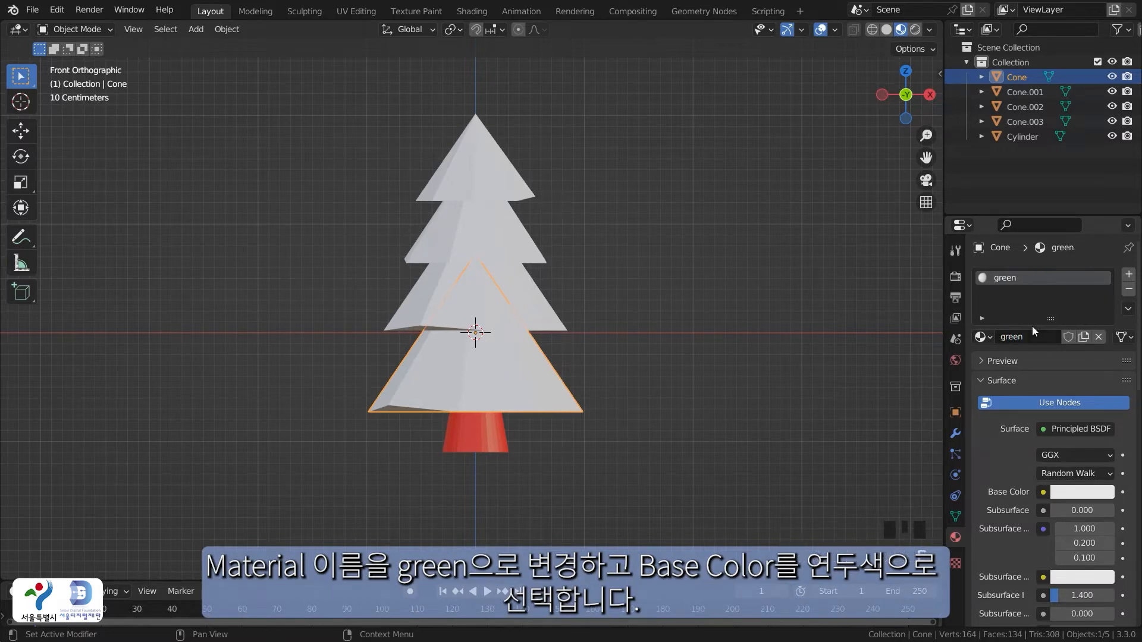
click(1074, 491)
drag(1039, 356, 1023, 323)
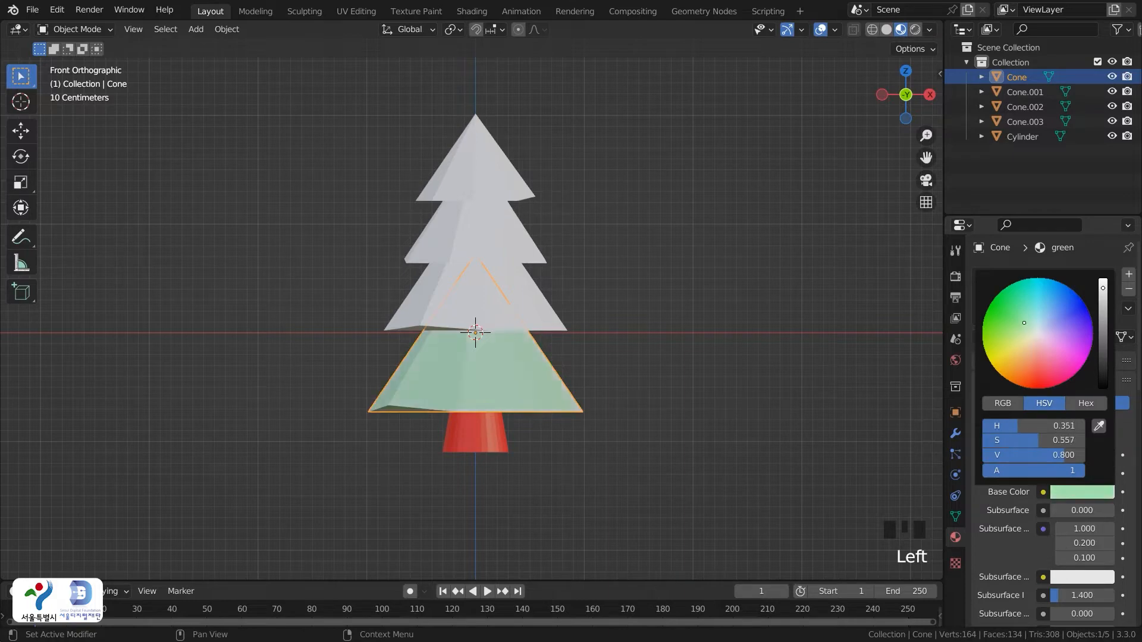
Create a new material on the second cone from the bottom, with a saturated green base color at slightly lowered brightness
click(541, 310)
click(548, 322)
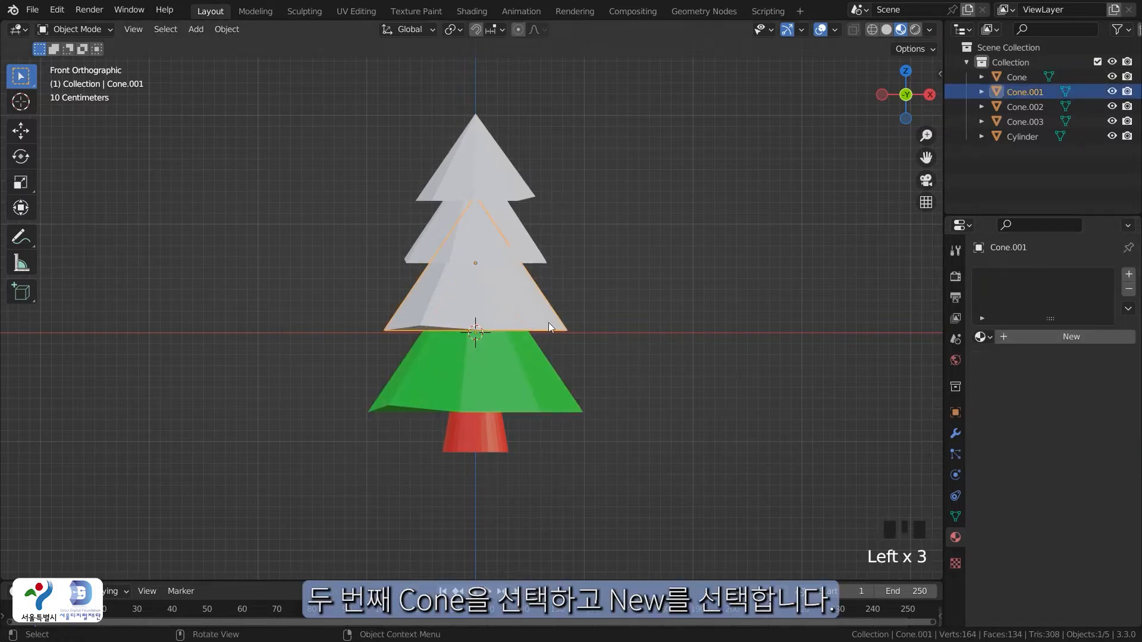
click(1071, 337)
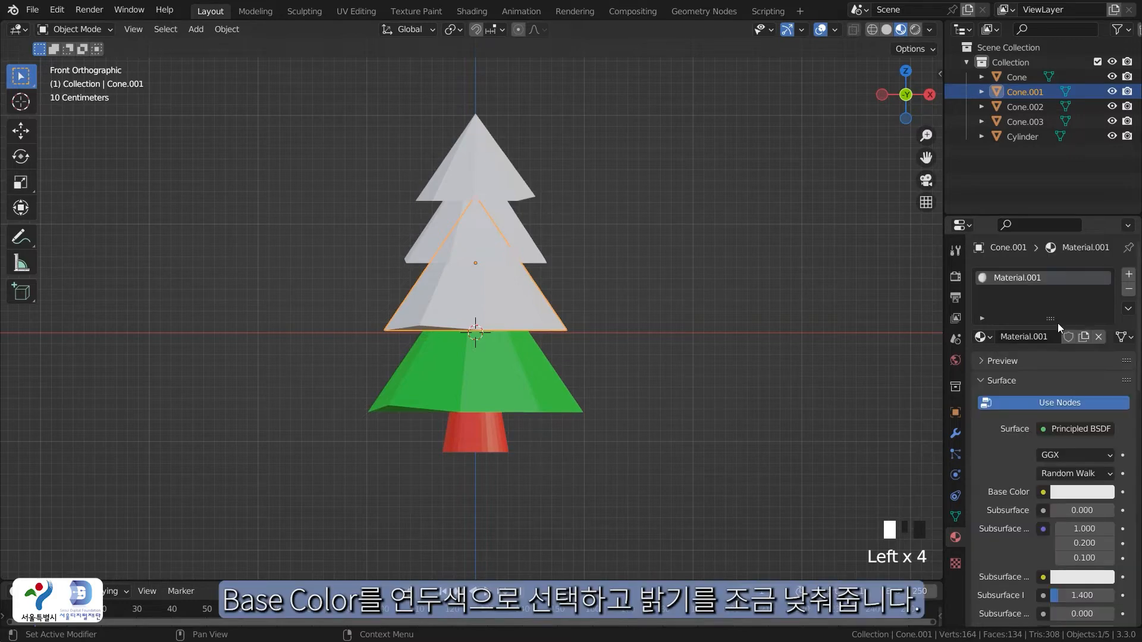
click(1081, 492)
drag(1044, 374, 989, 306)
drag(1105, 291, 1103, 300)
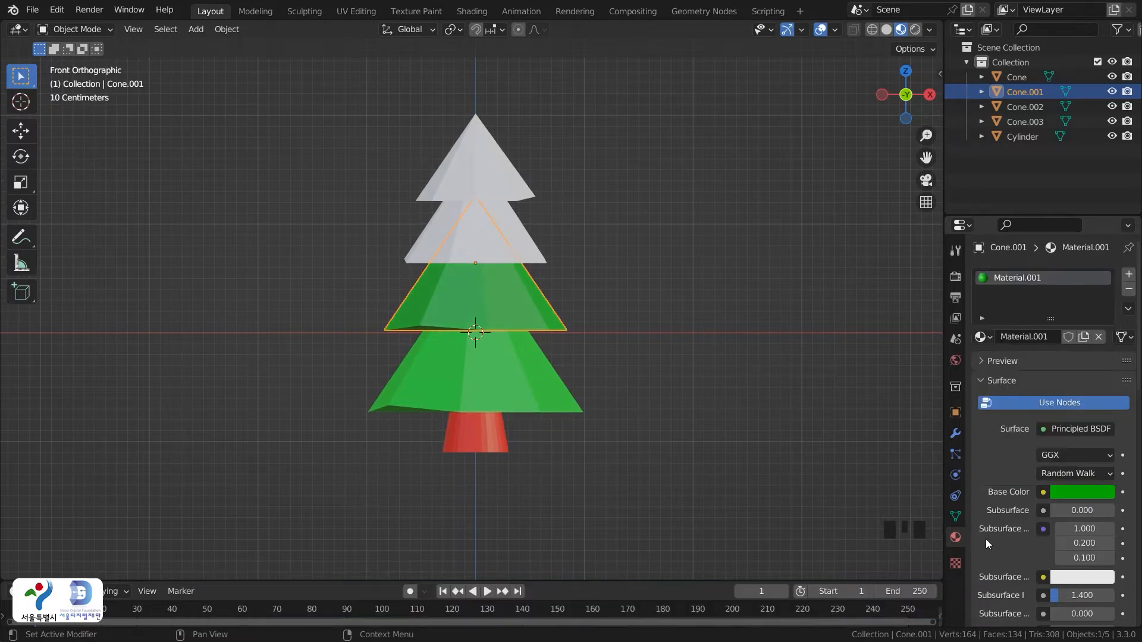
Rename the second cone's material to green2
click(1011, 336)
text(green2)
key(Return)
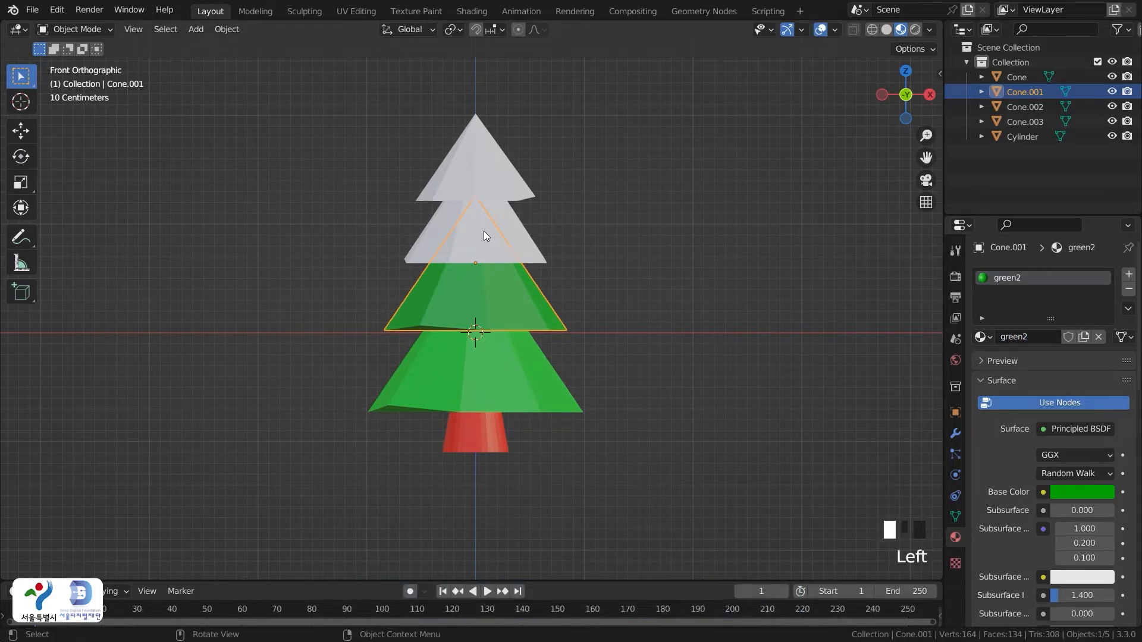
Assign the existing green material to the third cone from the bottom and green2 to the topmost cone
click(483, 230)
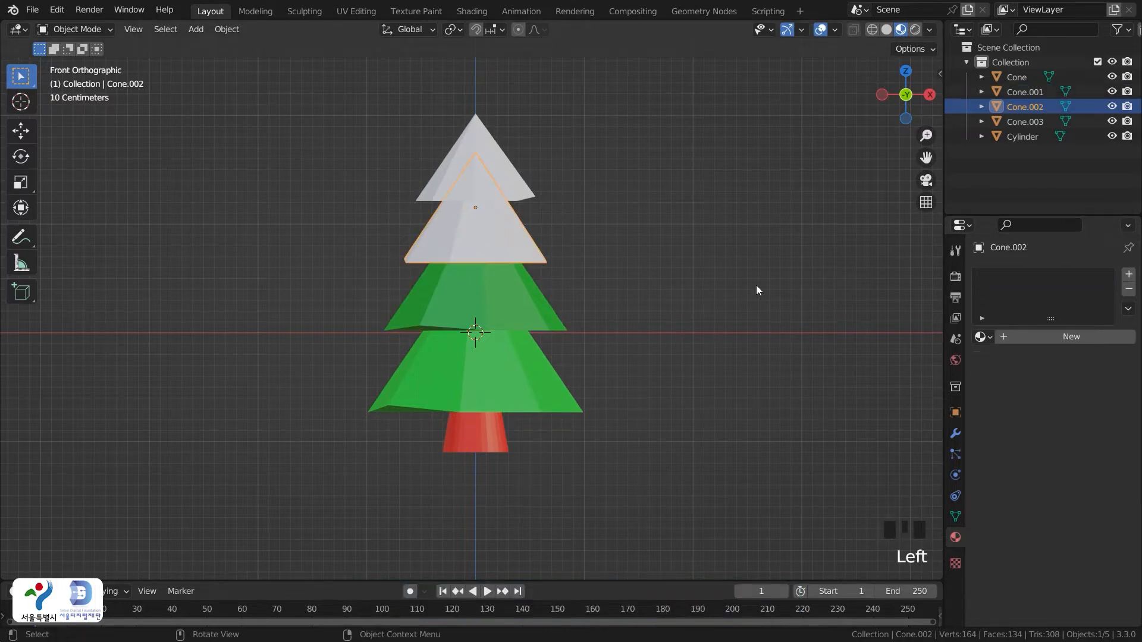
click(983, 337)
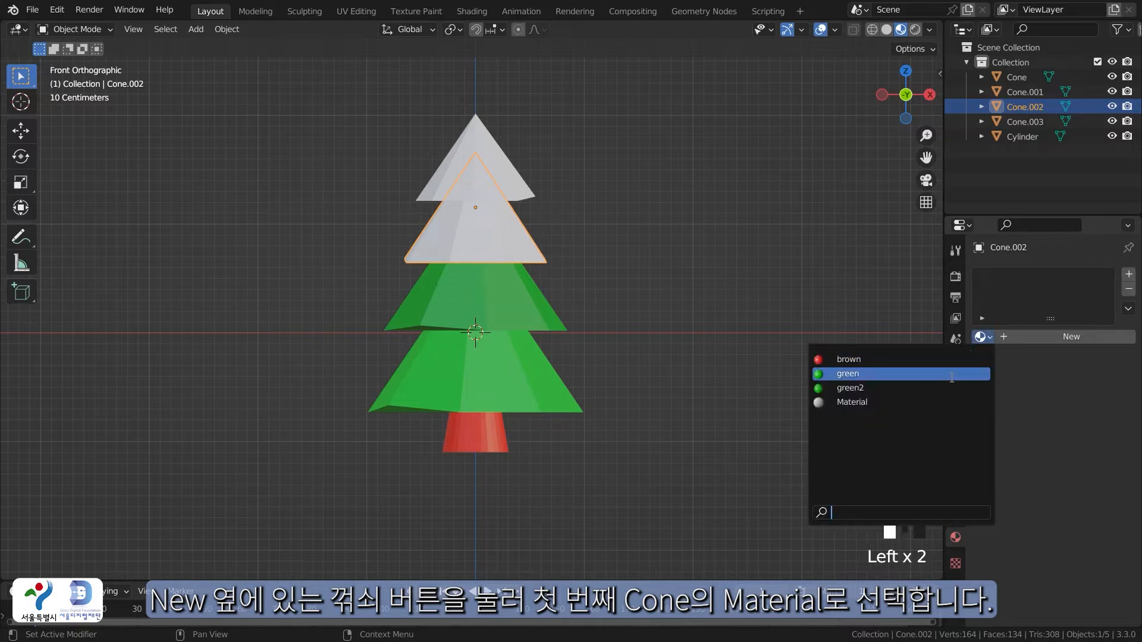
click(952, 373)
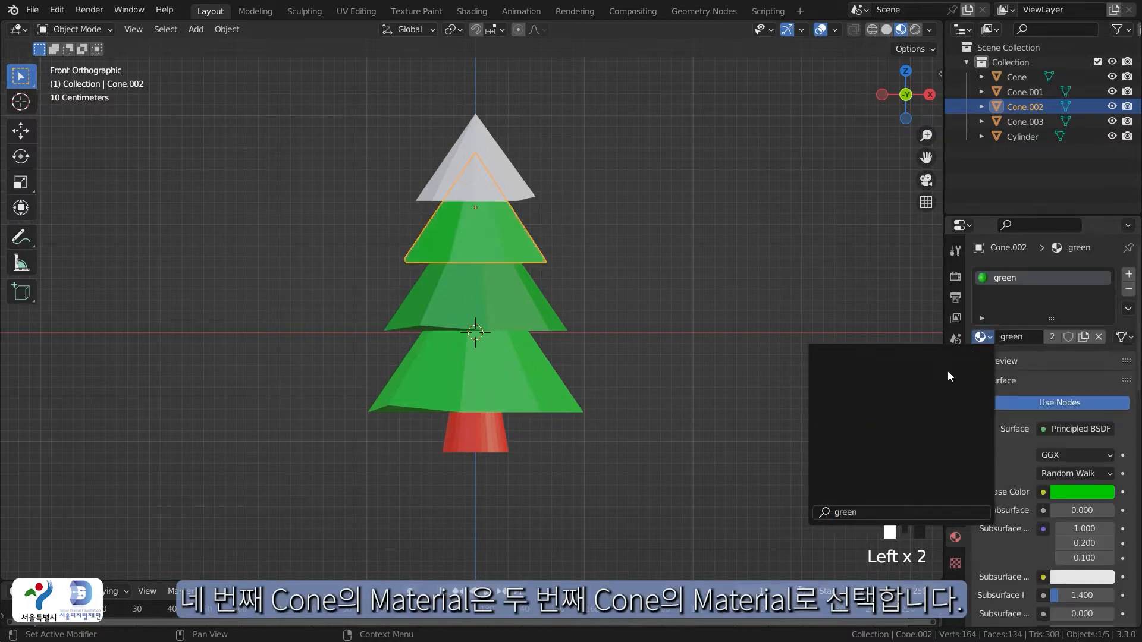
click(538, 202)
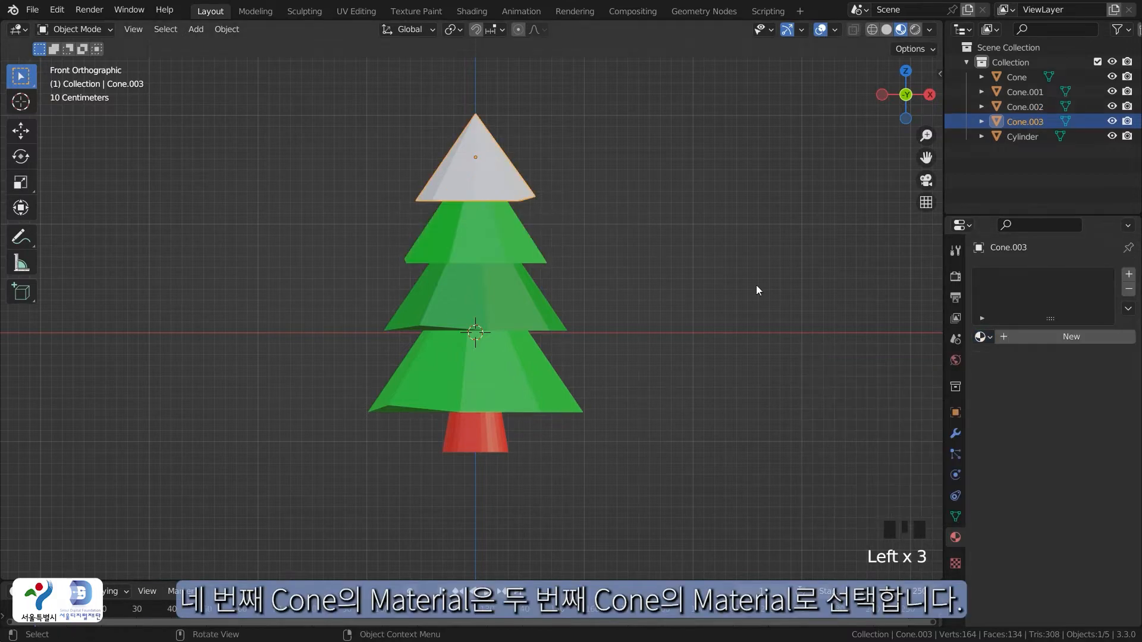
click(991, 339)
click(966, 388)
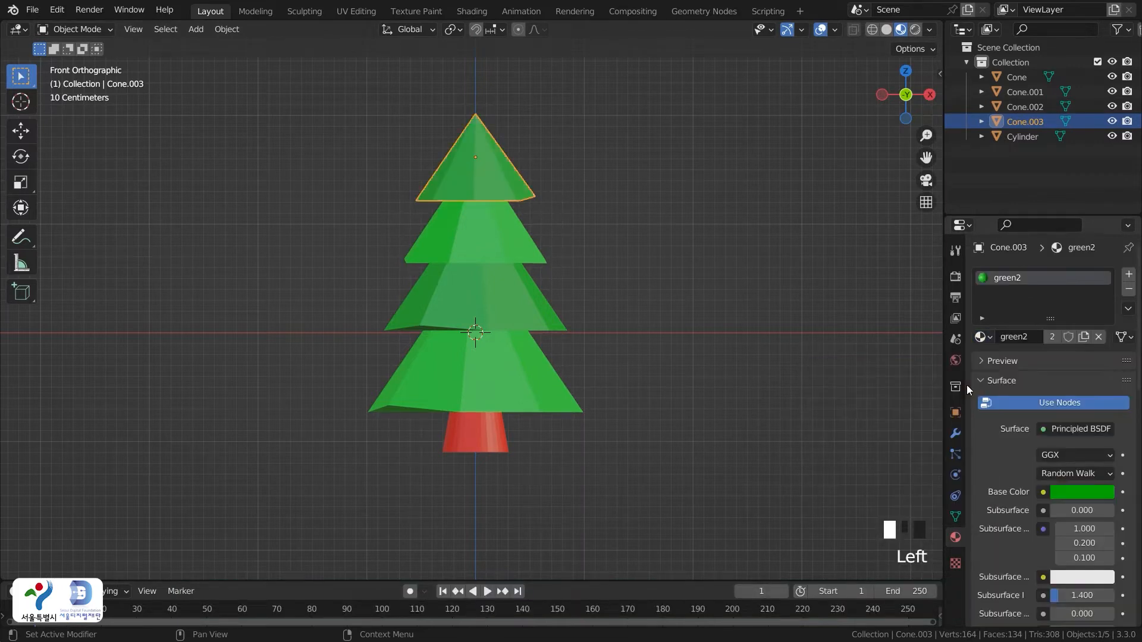
Move the trunk cylinder slightly down along Z so more of it shows beneath the lowest cone, and deselect it
click(629, 390)
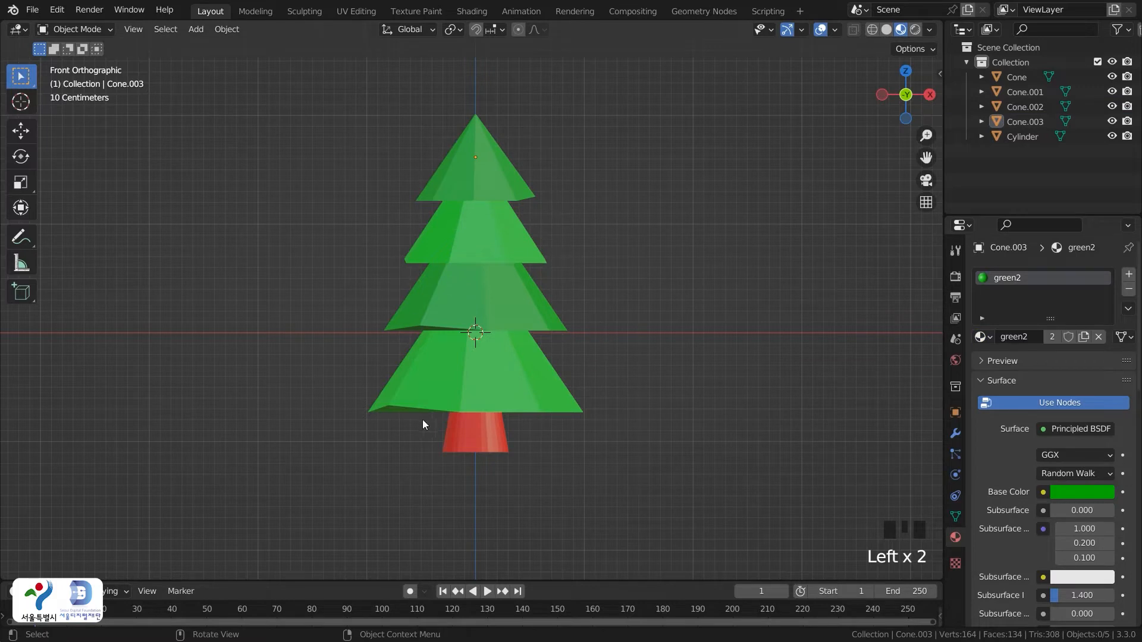
click(516, 404)
click(497, 453)
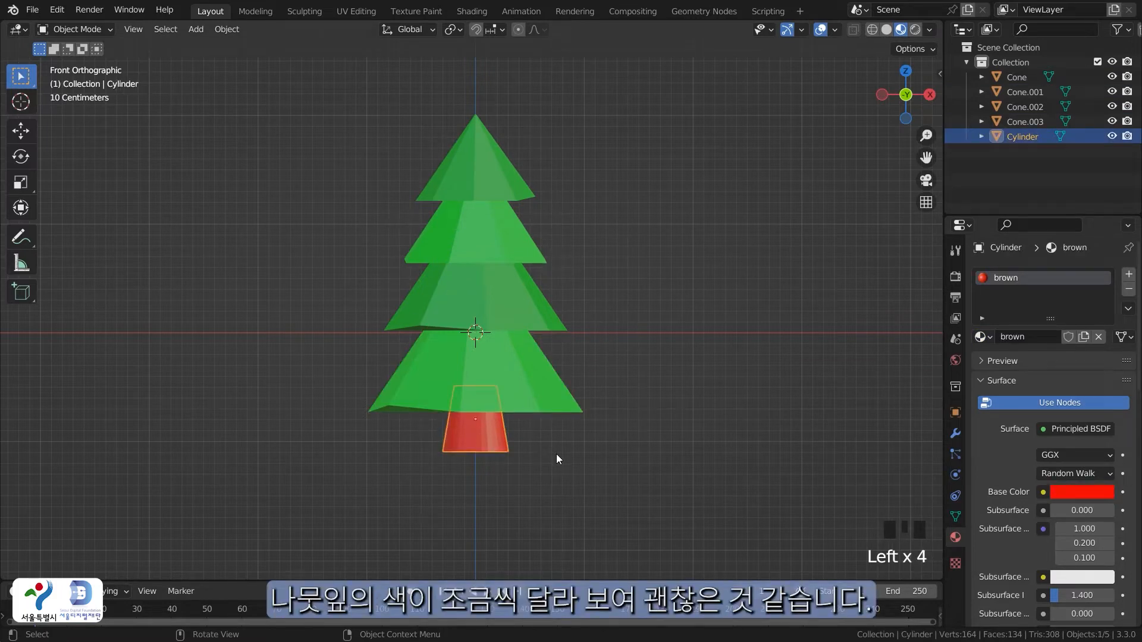
key(g)
key(z)
click(594, 469)
click(603, 470)
Inspect the whole tree's shape from a slightly raised angle and return to the front view
middle_drag(469, 419, 495, 418)
key(grave)
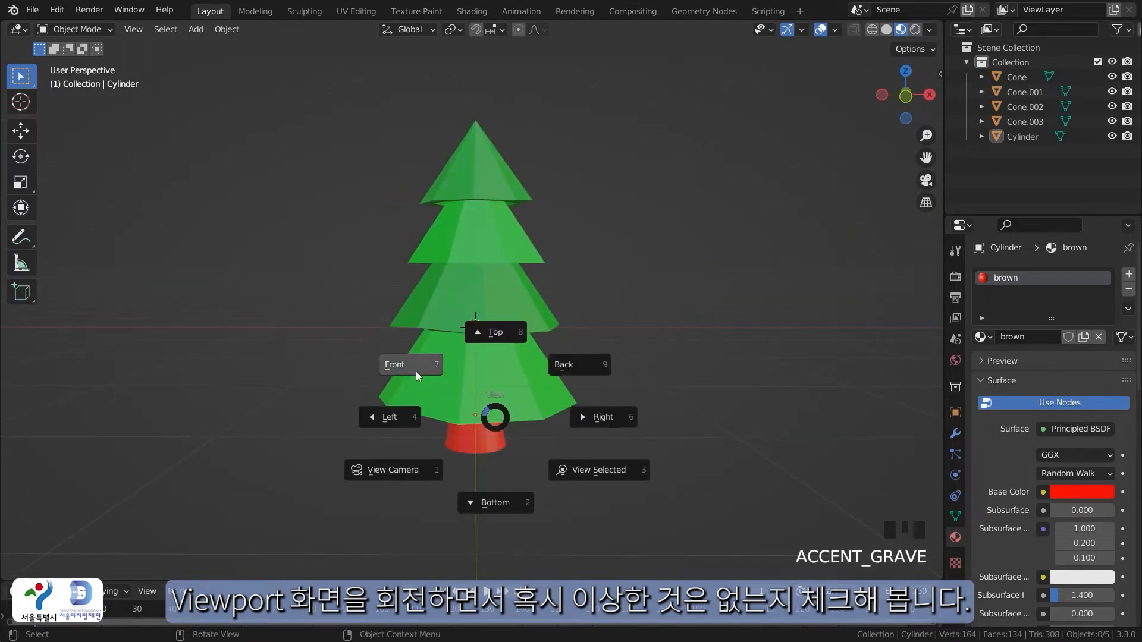
click(415, 371)
click(505, 369)
click(510, 286)
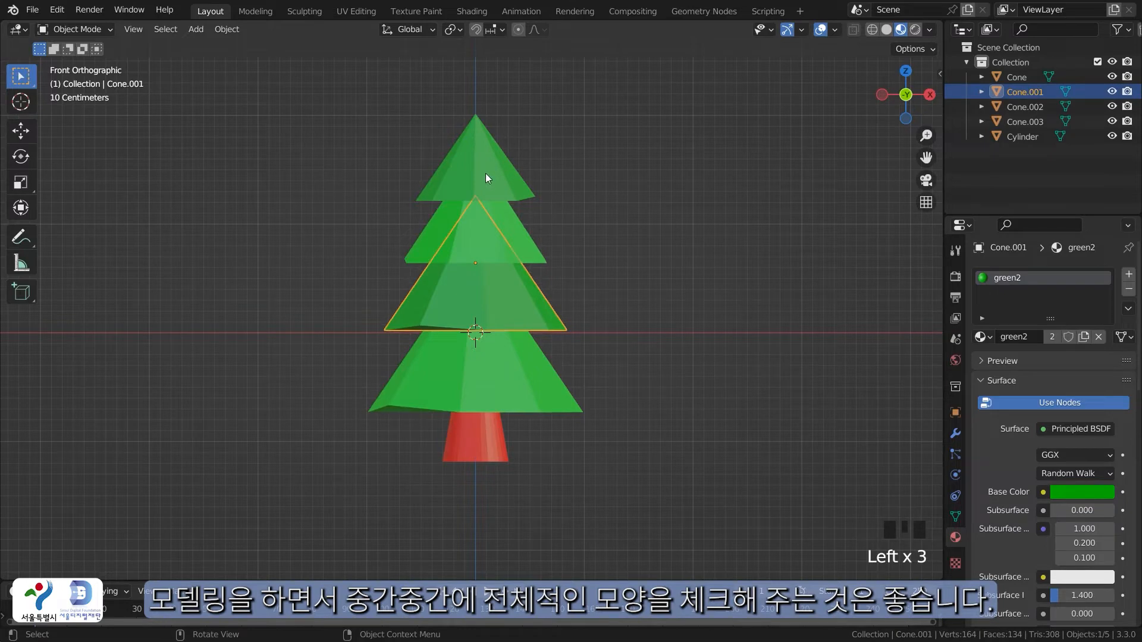
click(485, 173)
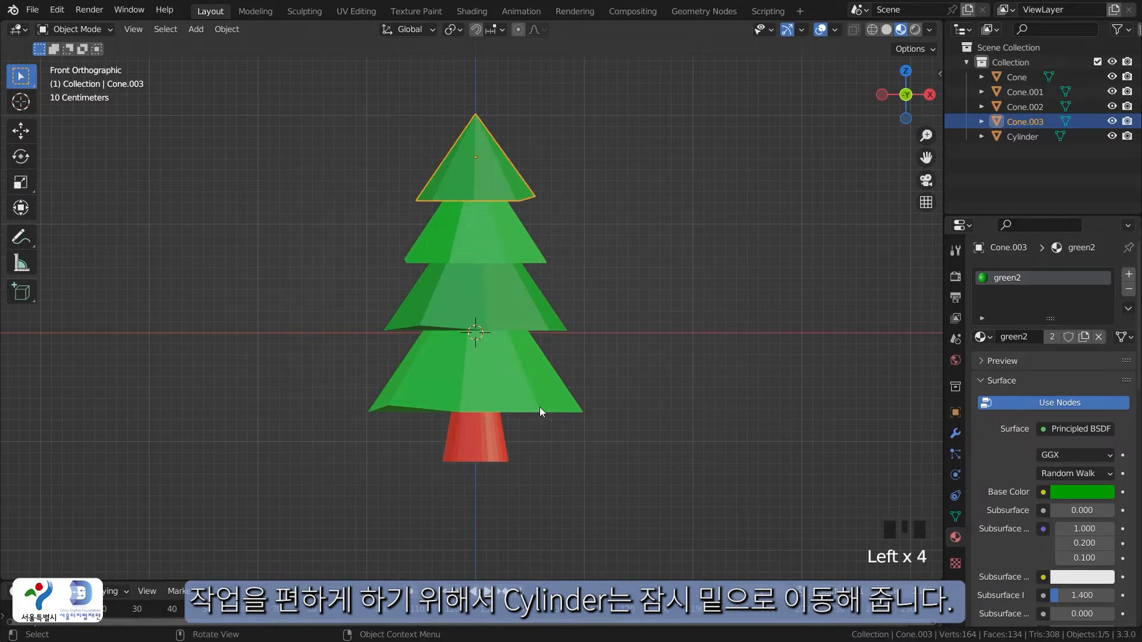
Move the trunk cylinder down 1.0698 m along Z, clear of the cones
scroll(540, 406, down, 1)
click(496, 422)
key(g)
key(z)
click(517, 519)
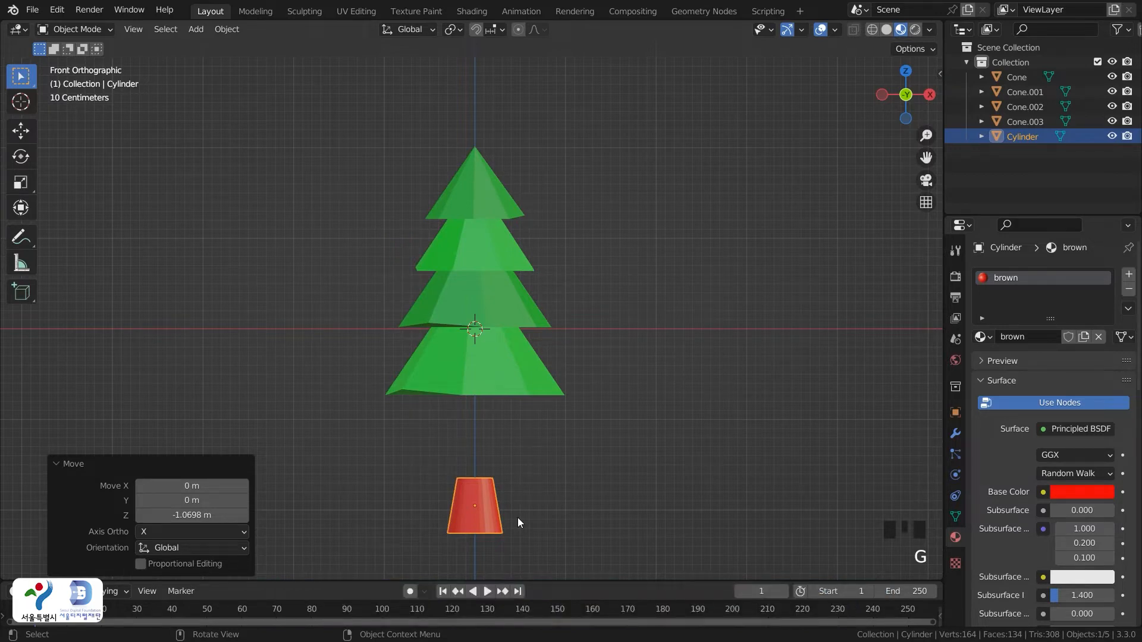
click(517, 518)
Join the four cones into one object with the lowest cone as the active object, and deselect everything
drag(712, 425, 440, 157)
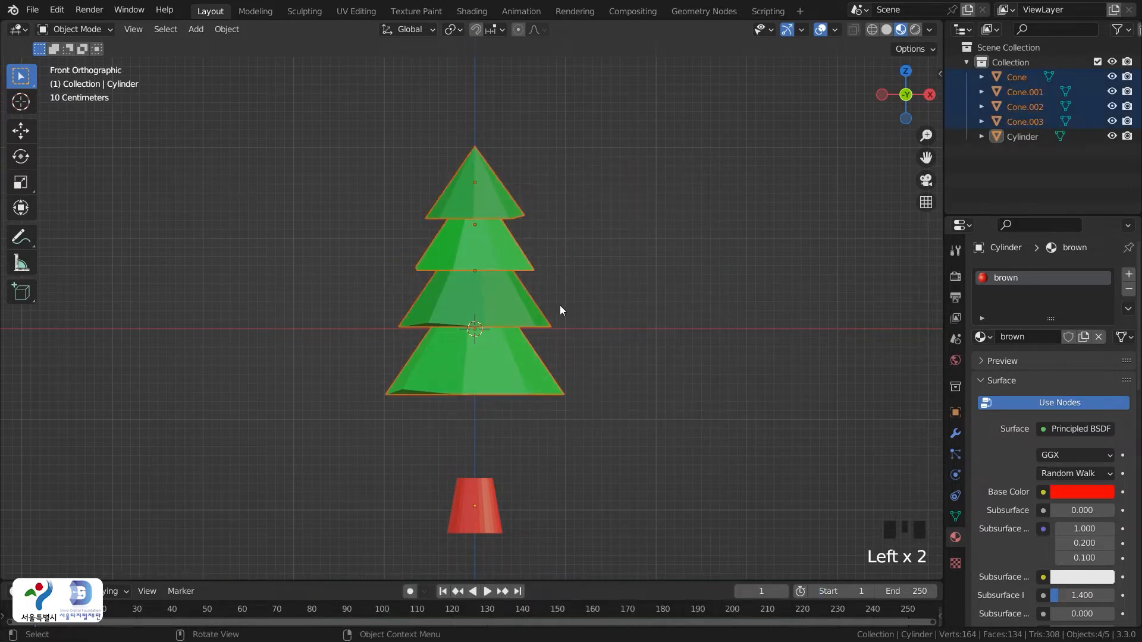
shift+middle_drag(560, 305, 536, 370)
scroll(568, 382, up, 1)
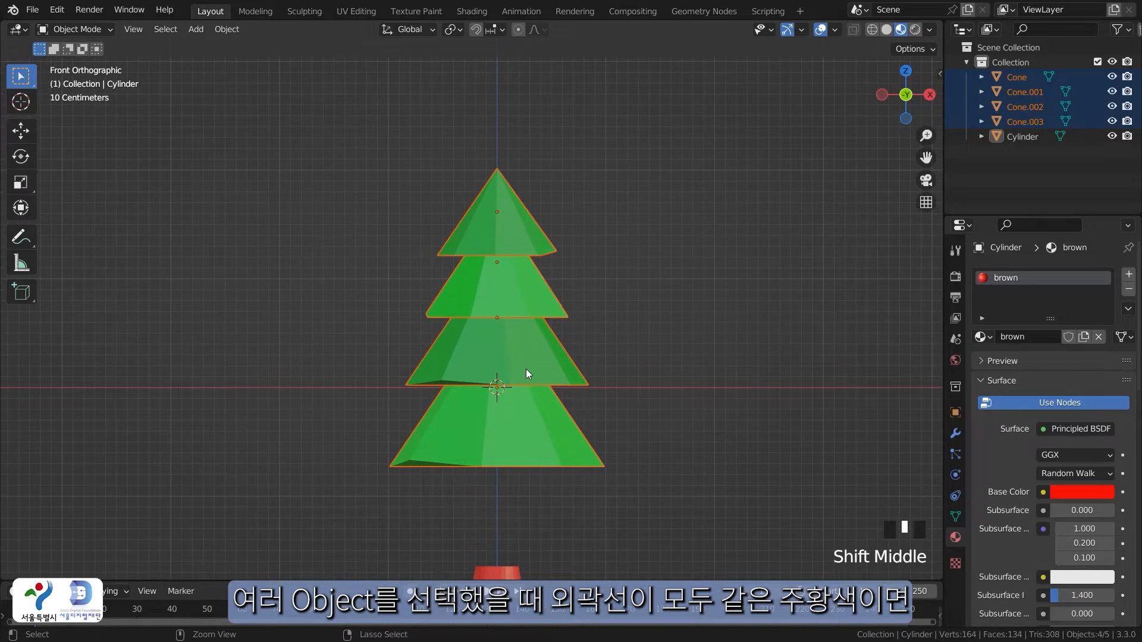
key(ctrl+j)
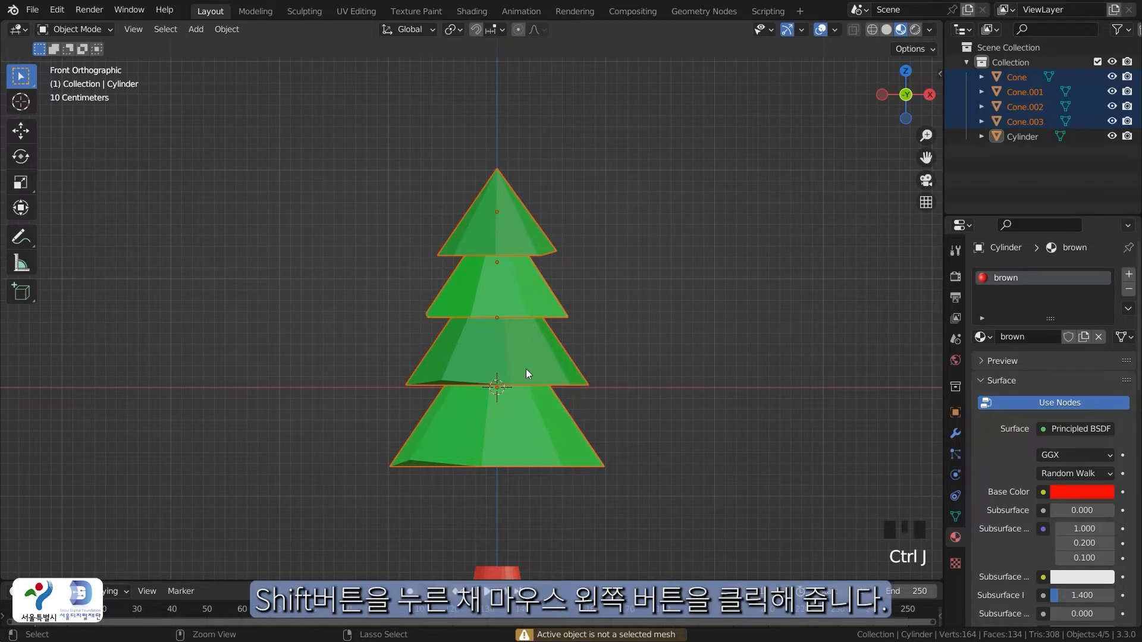
shift+click(529, 426)
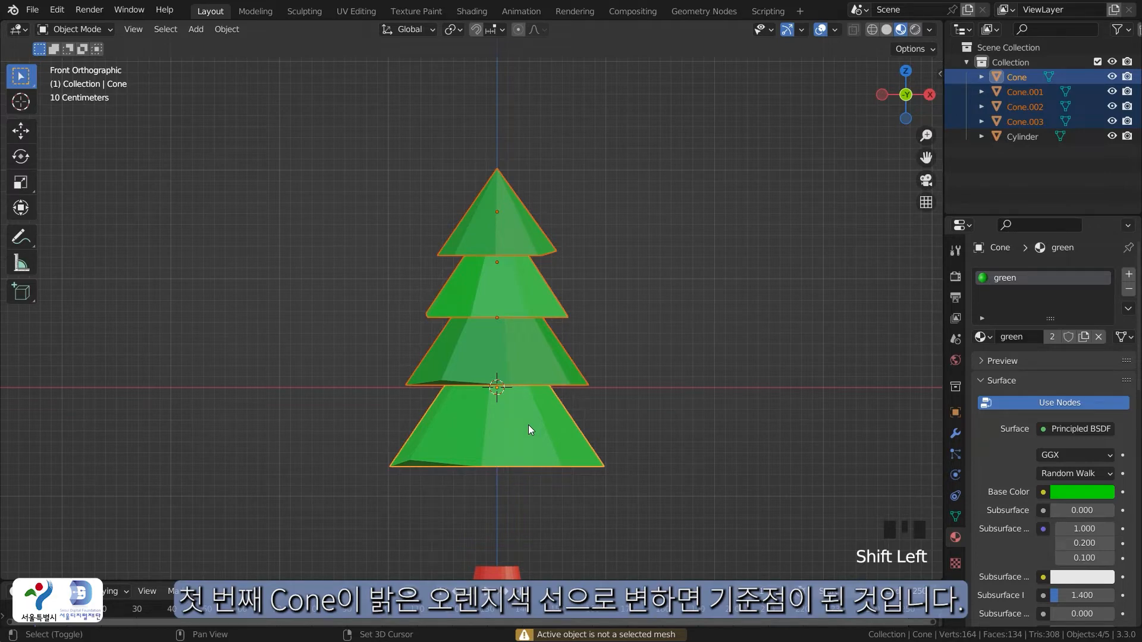
key(ctrl+j)
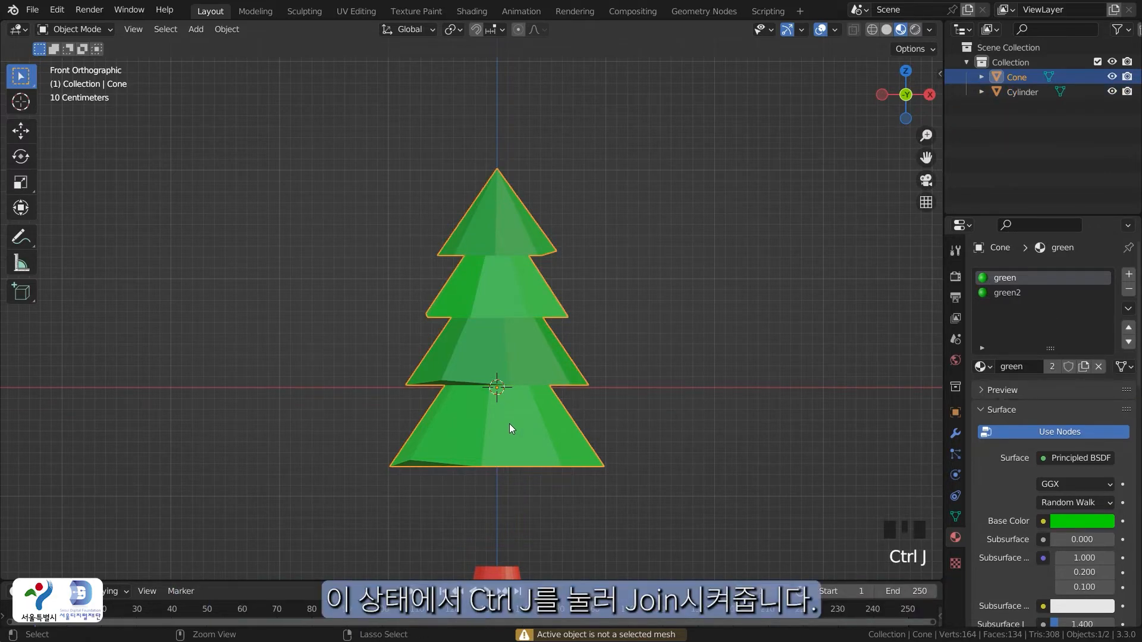
click(696, 473)
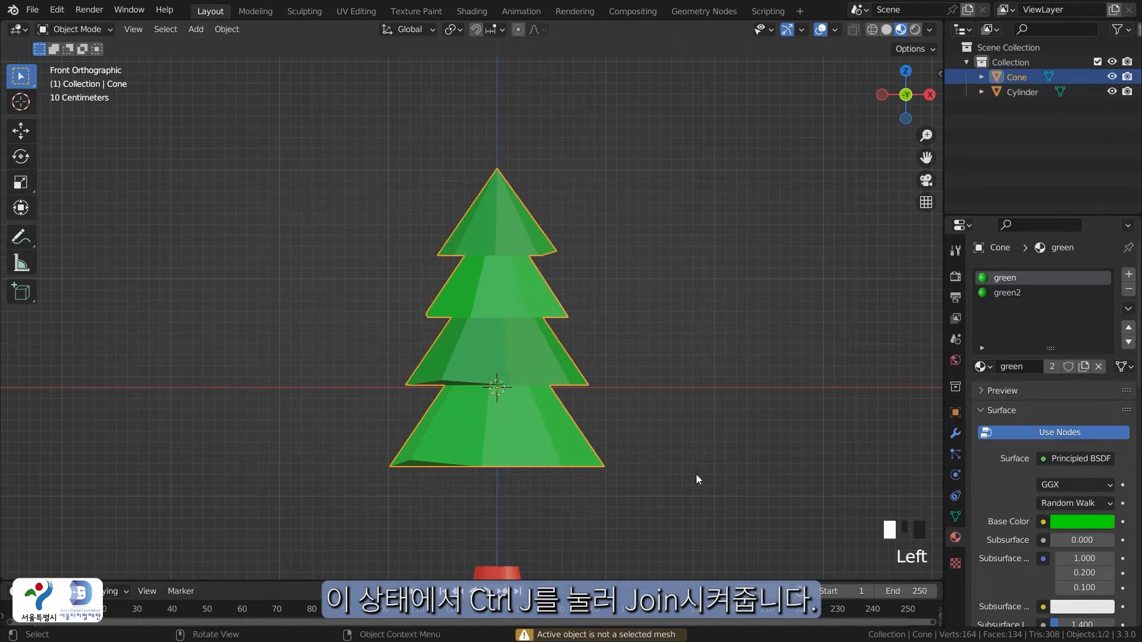
click(476, 394)
scroll(476, 394, down, 1)
click(683, 387)
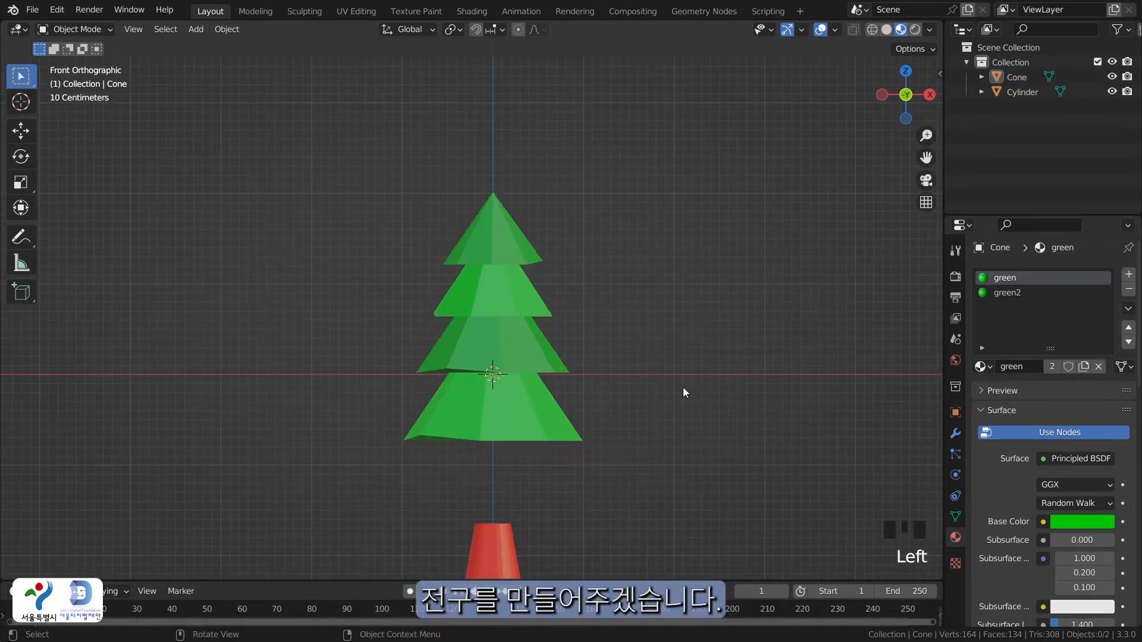
Add an ico sphere with 2 subdivisions and a 1 m radius at the world origin
shift+middle_drag(683, 387, 609, 359)
key(shift+a)
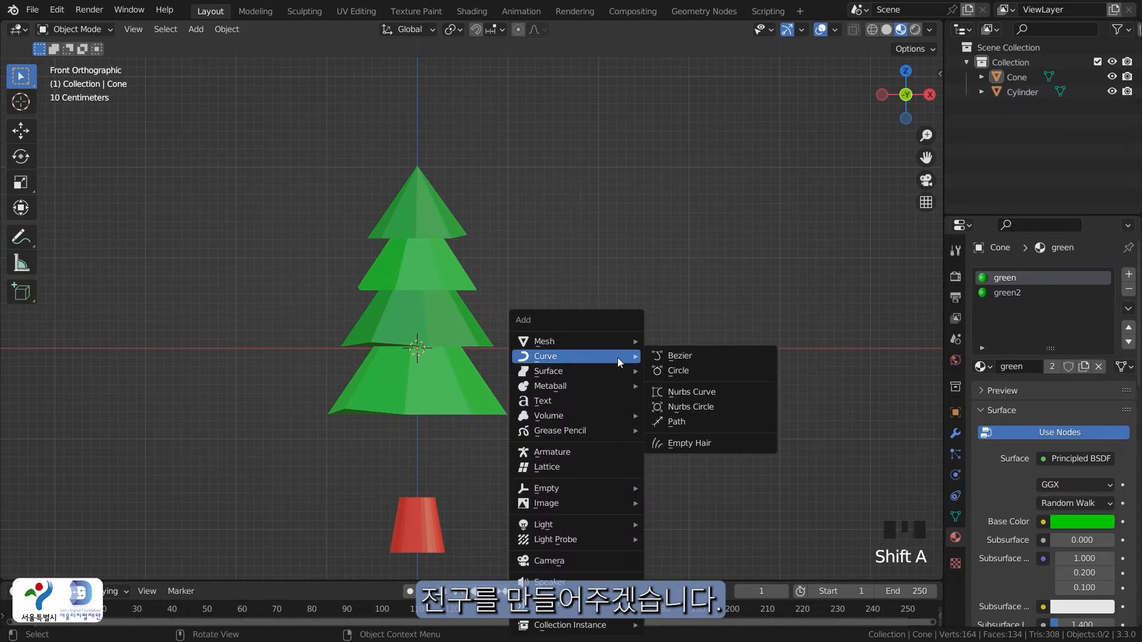
mouse_move(614, 342)
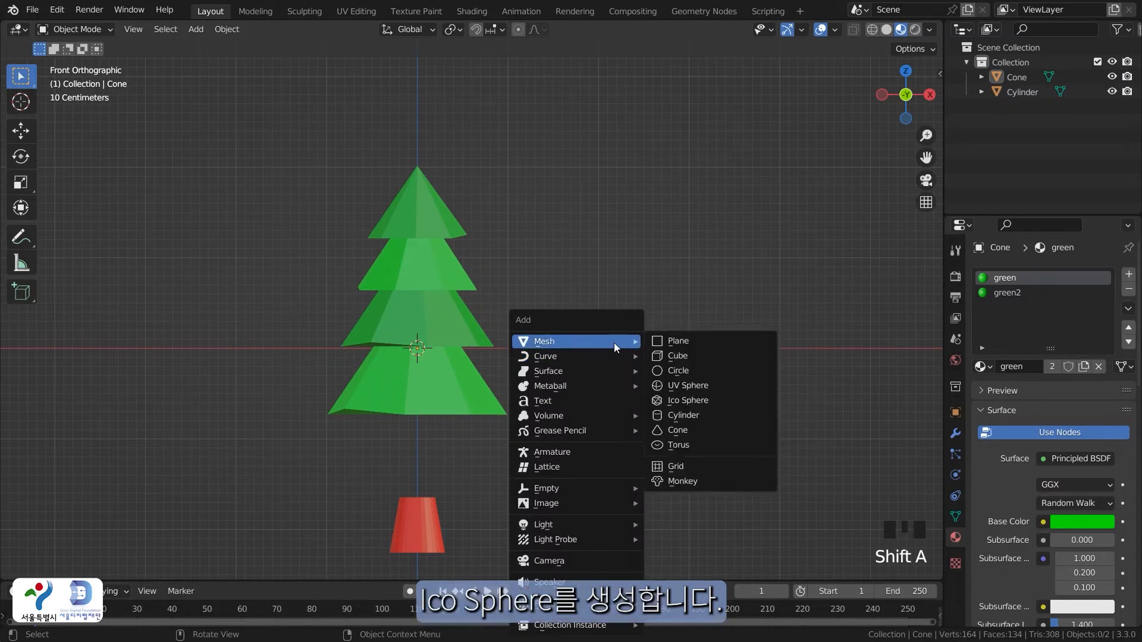
click(719, 400)
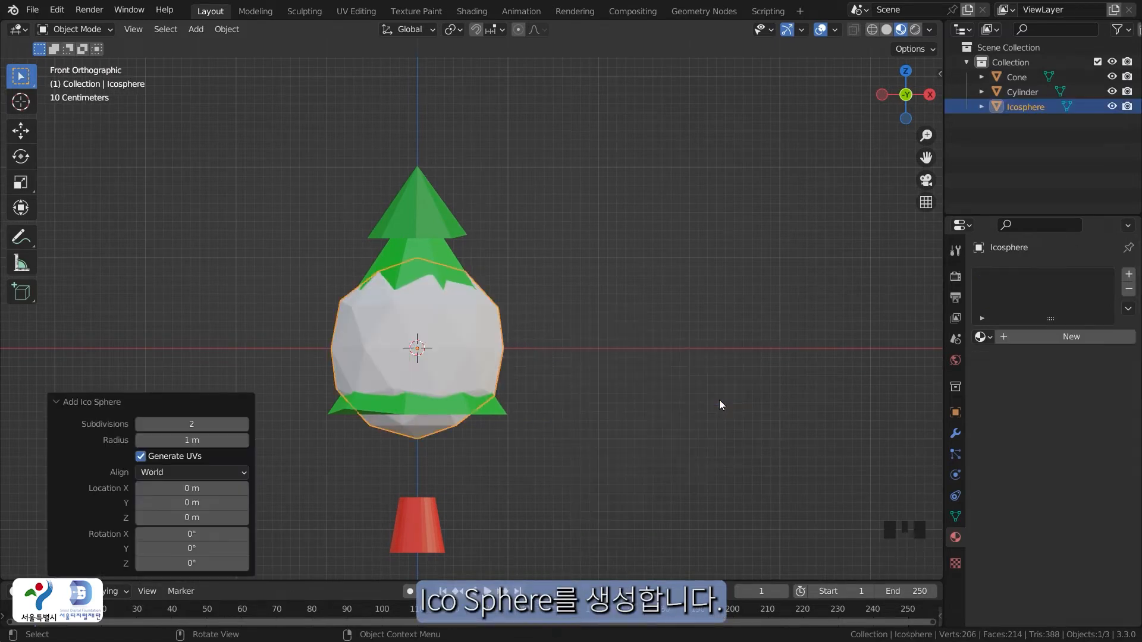
Set the new ico sphere's subdivisions to 1
click(222, 423)
text(1)
key(Return)
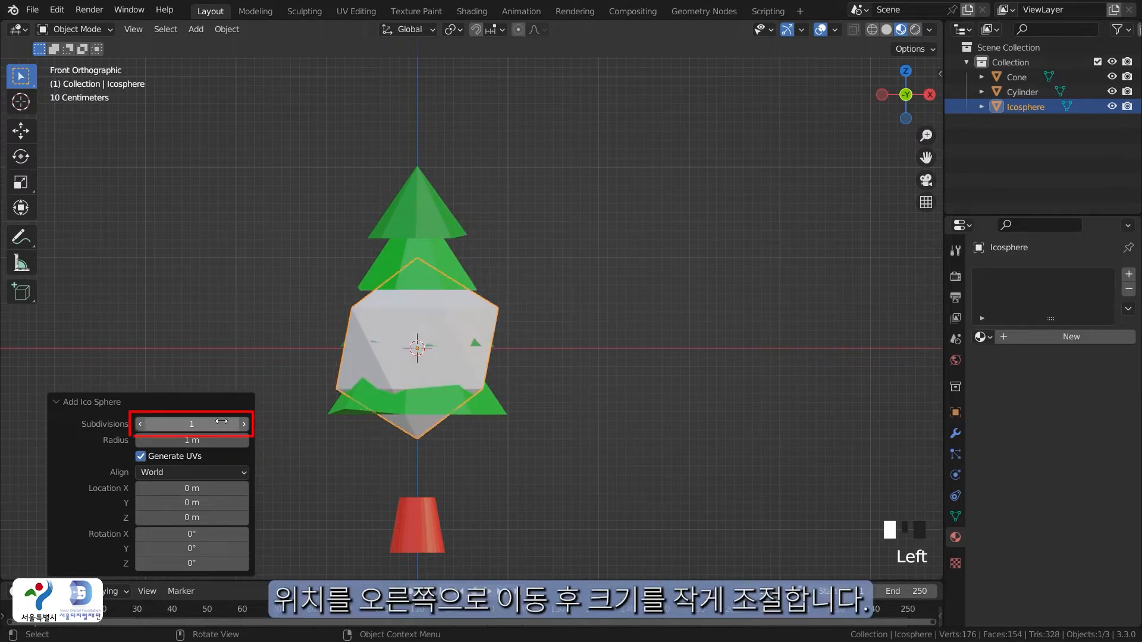
Move the ico sphere 2.6514 m along X, clear of the tree, and scale it uniformly to 0.157
click(298, 508)
click(418, 351)
key(g)
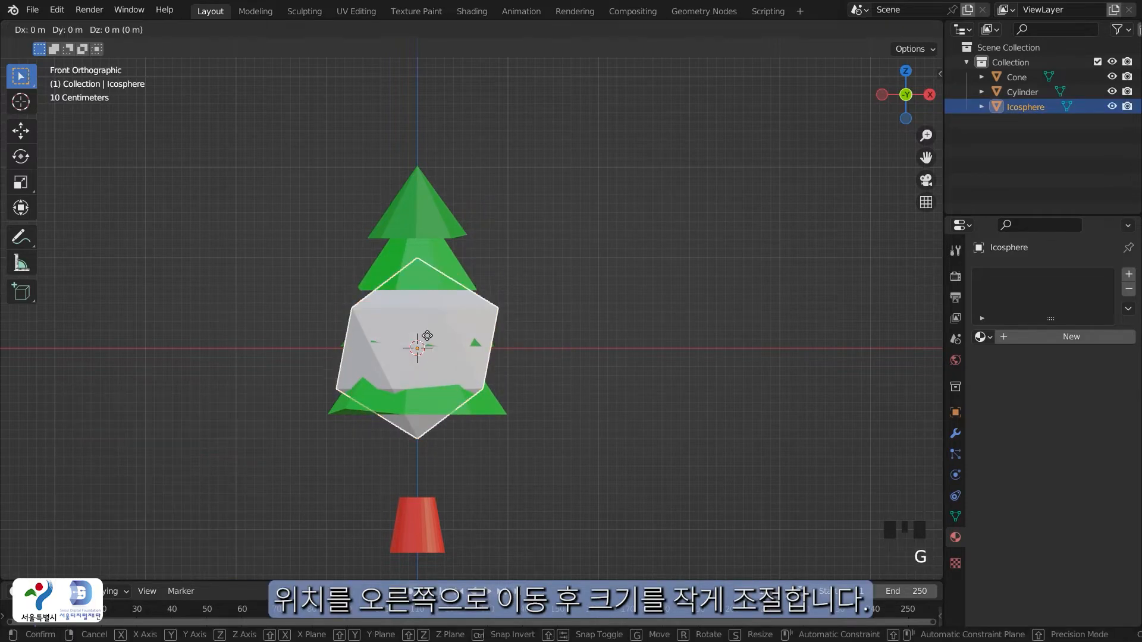
click(669, 296)
key(s)
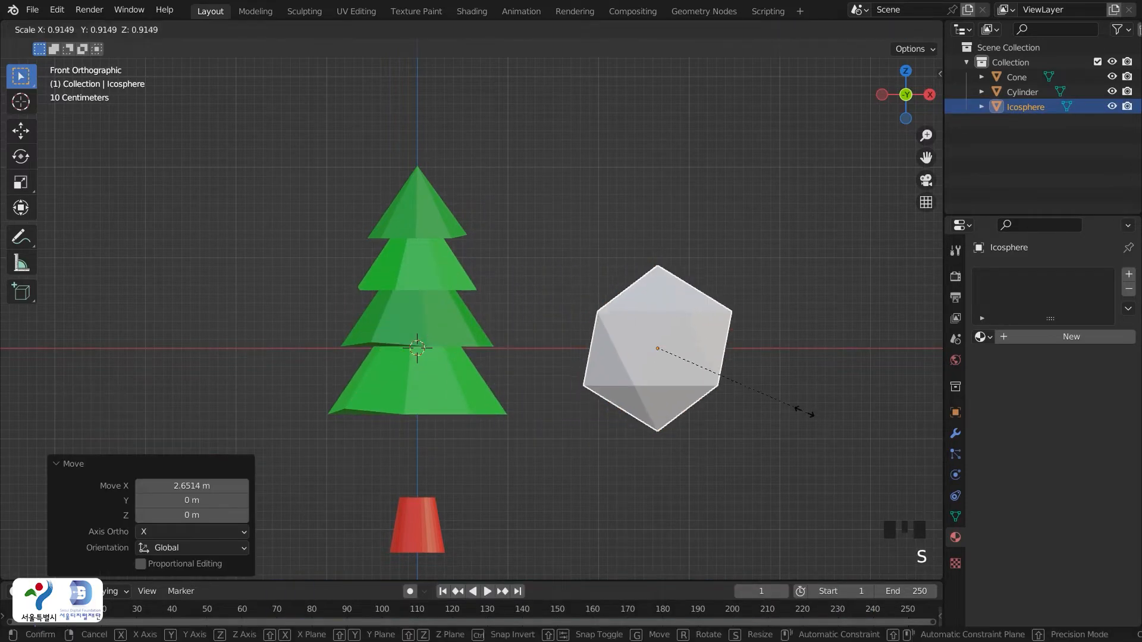
click(681, 368)
Create a new material on the ico sphere and set its base color to a golden yellow
shift+middle_drag(704, 338, 621, 383)
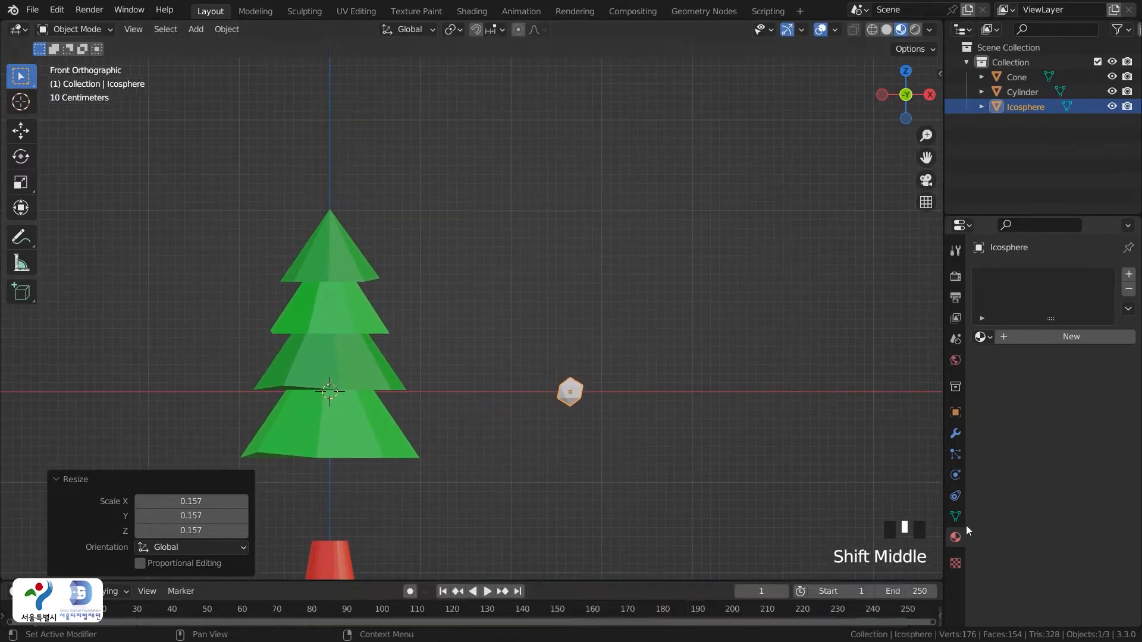
click(1057, 337)
click(1081, 492)
drag(1039, 337, 997, 370)
Set the bulb material's emission color to yellow with hue 0.170, saturation 1.000 and value 1.000
scroll(1009, 541, down, 7)
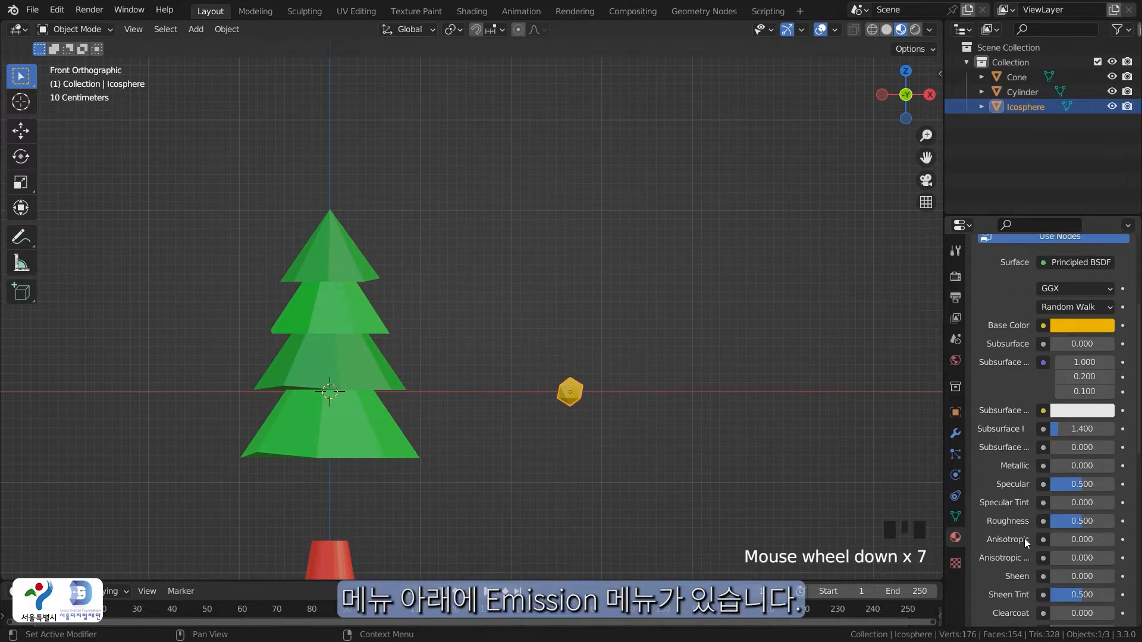
scroll(1024, 540, down, 3)
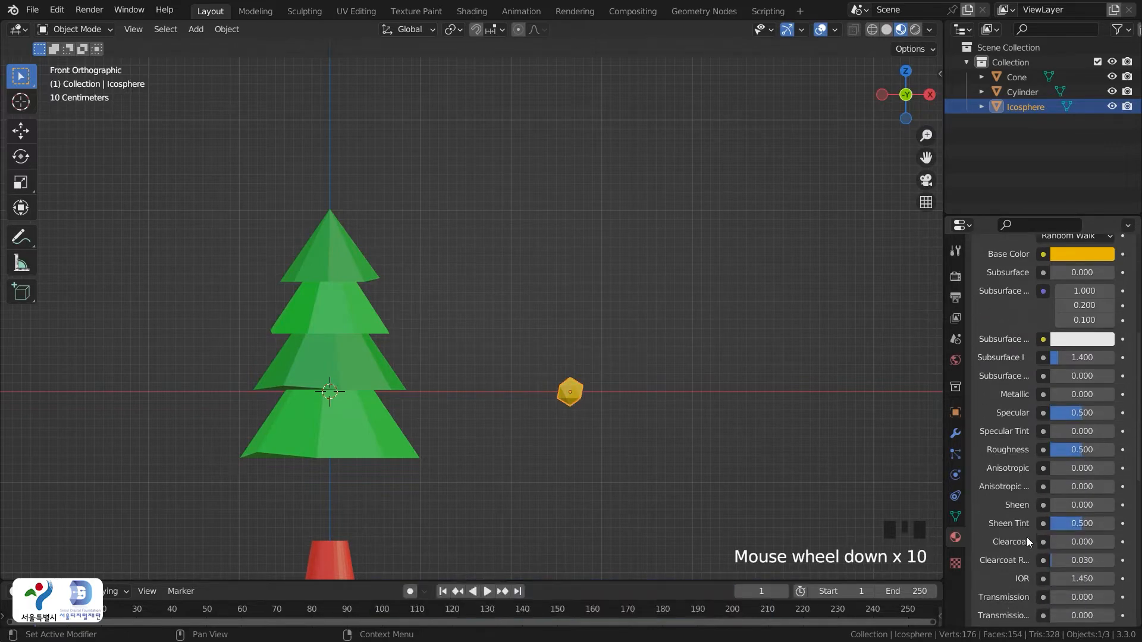
scroll(1056, 558, down, 3)
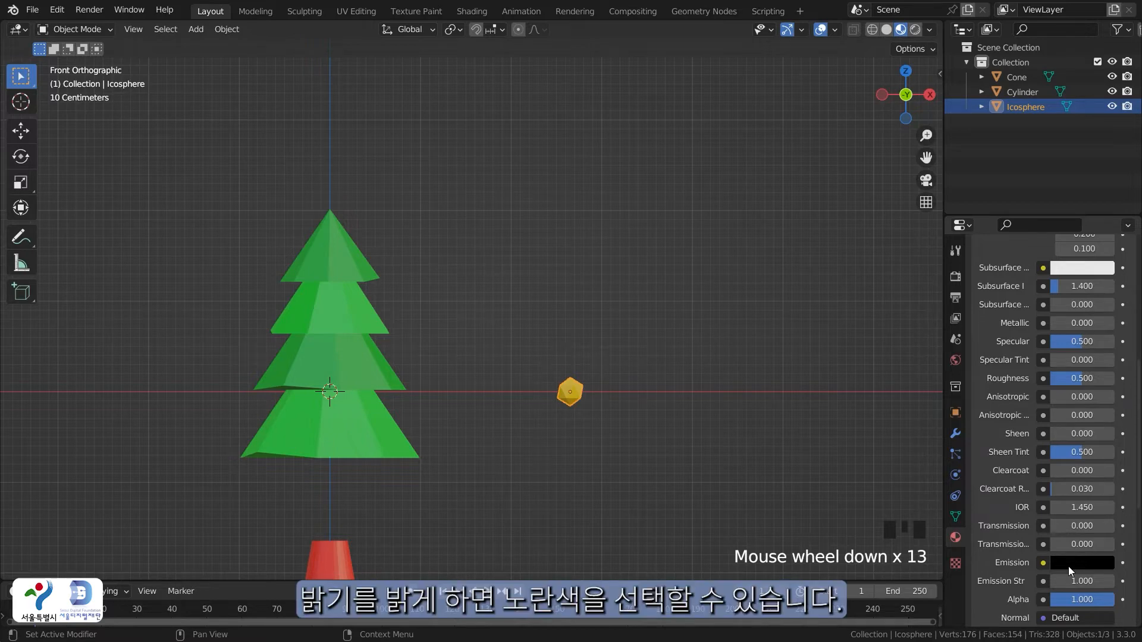
click(1068, 566)
drag(1102, 455, 1102, 352)
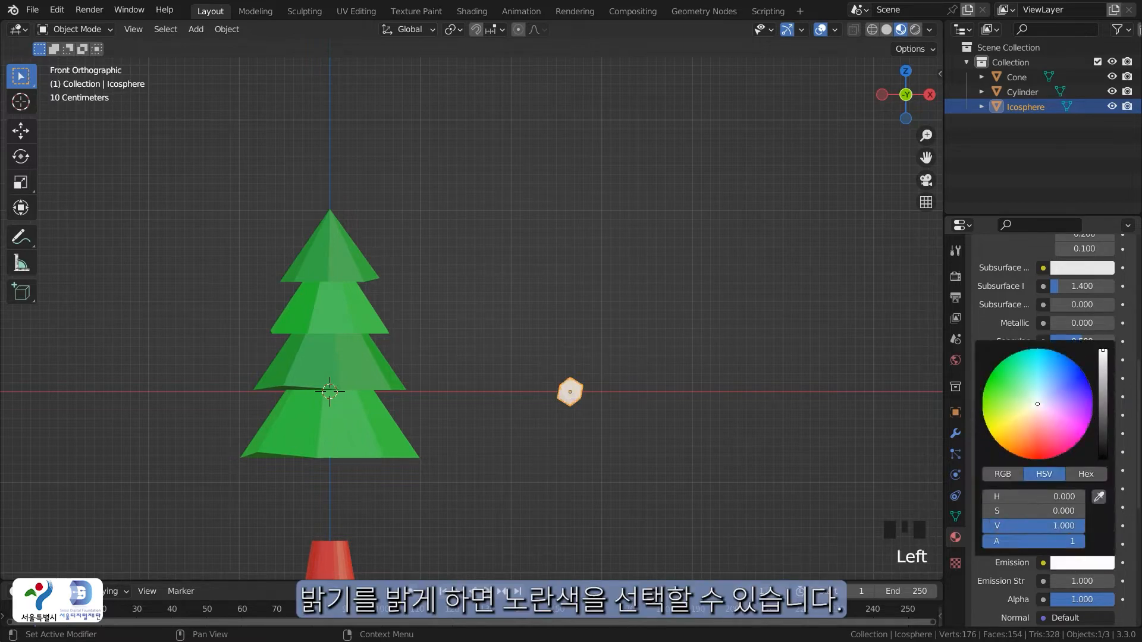
drag(1038, 404, 990, 436)
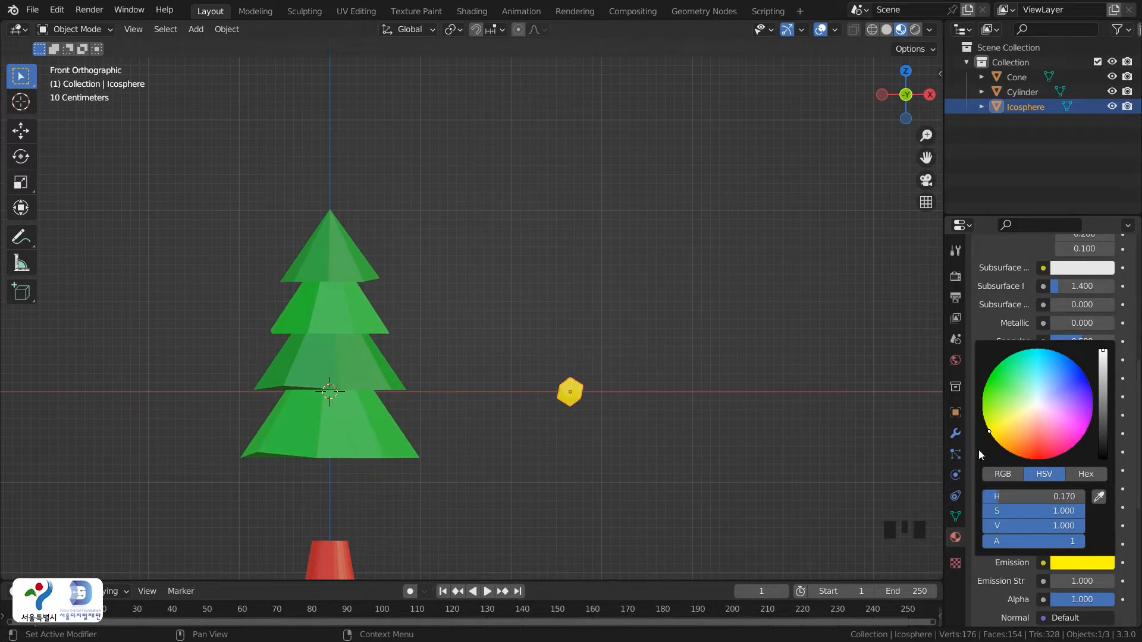
click(973, 559)
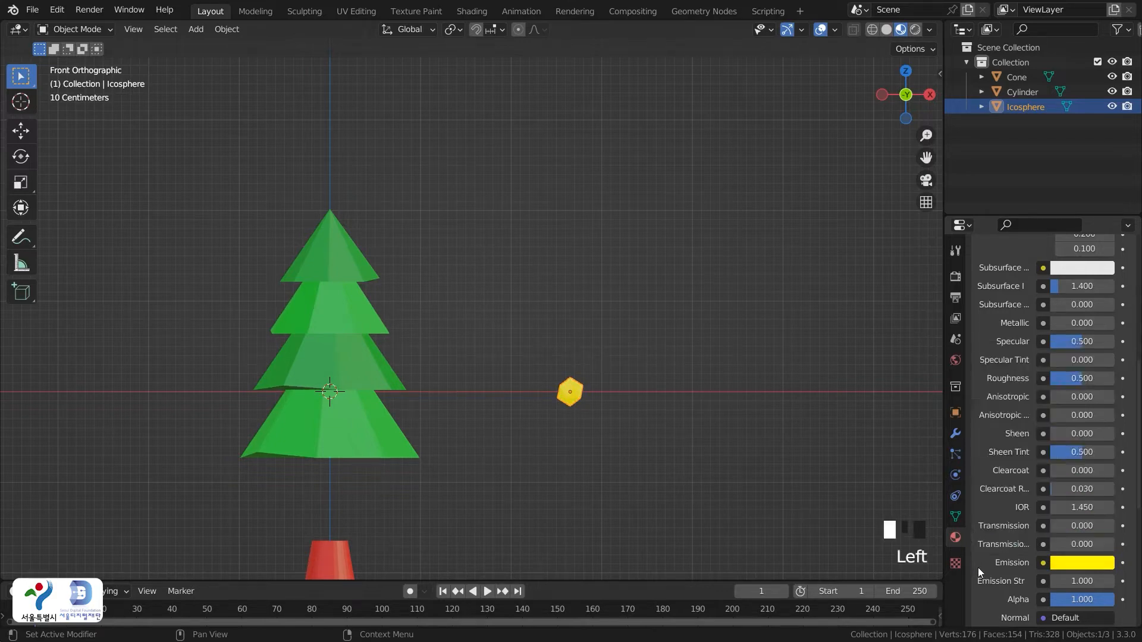
Set the bulb material's emission strength to 3
double_click(1074, 580)
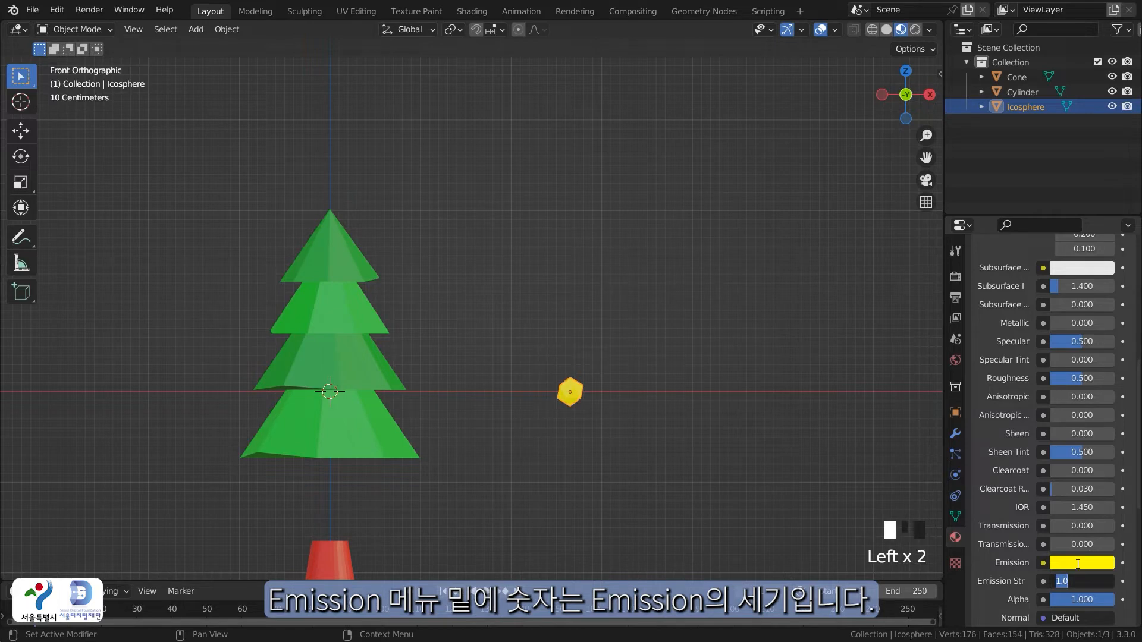
text(3)
key(Return)
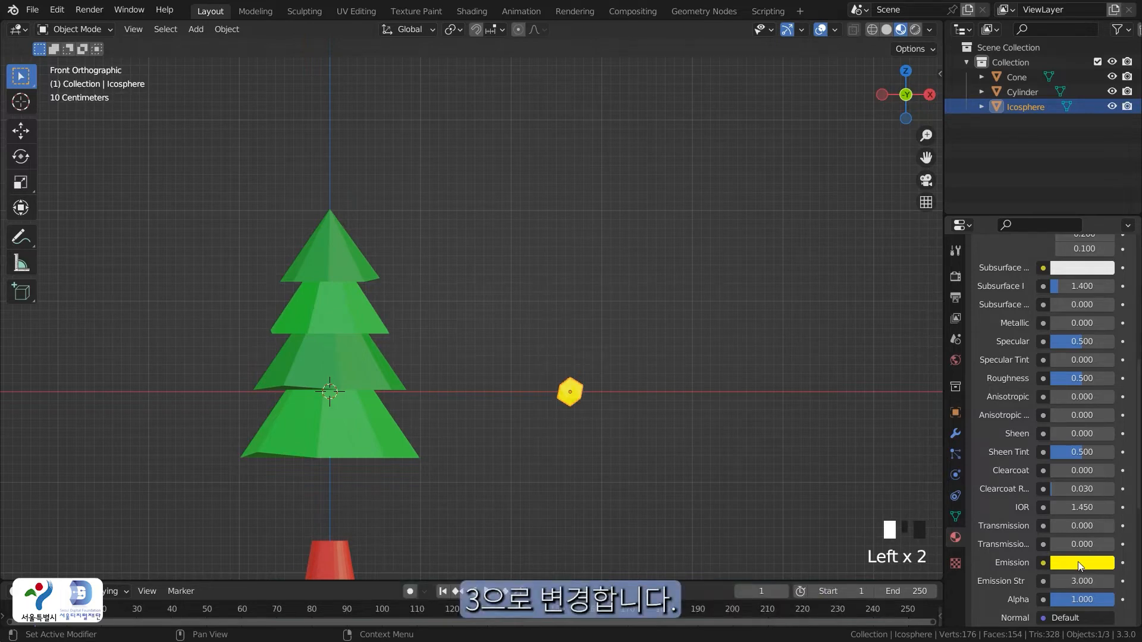
Enable Bloom in the render settings so the emissive bulb glows
click(950, 299)
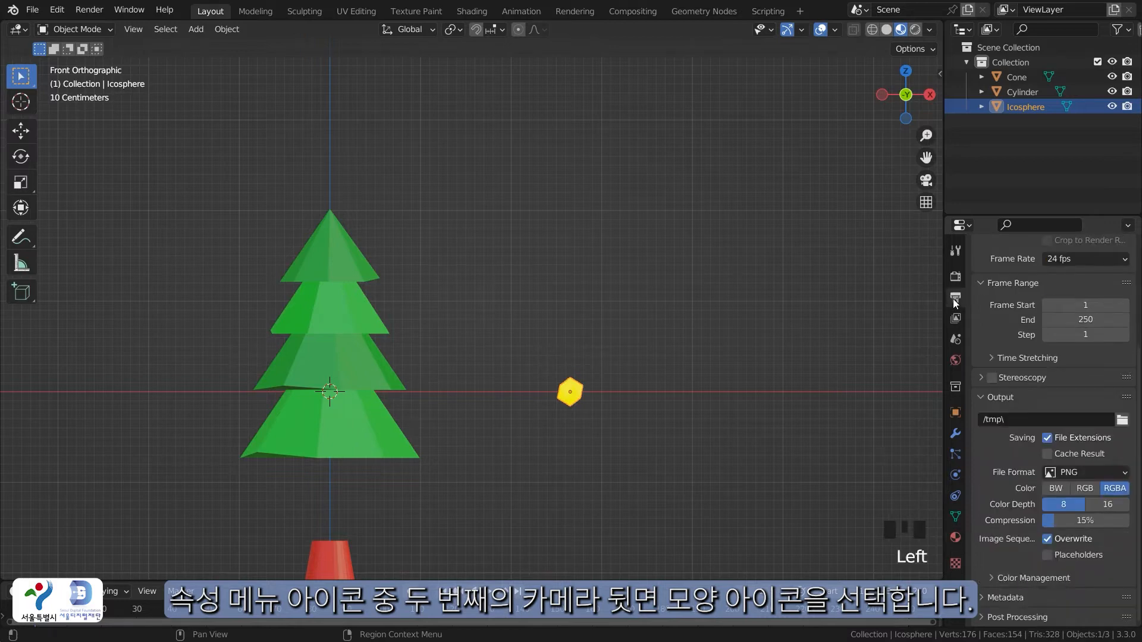
click(955, 278)
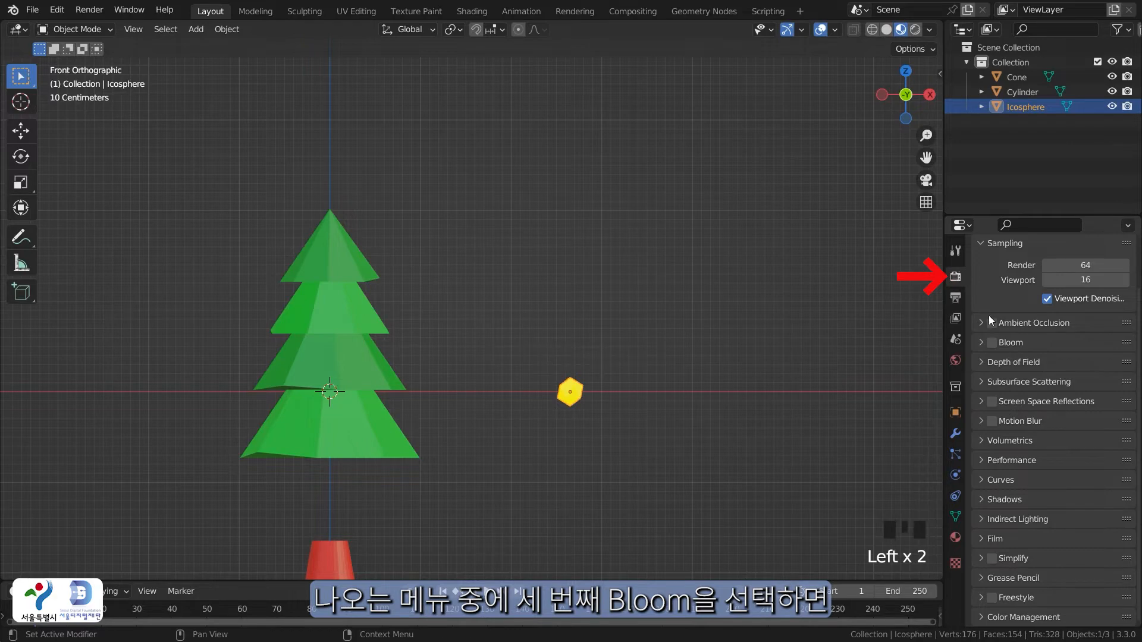
click(992, 343)
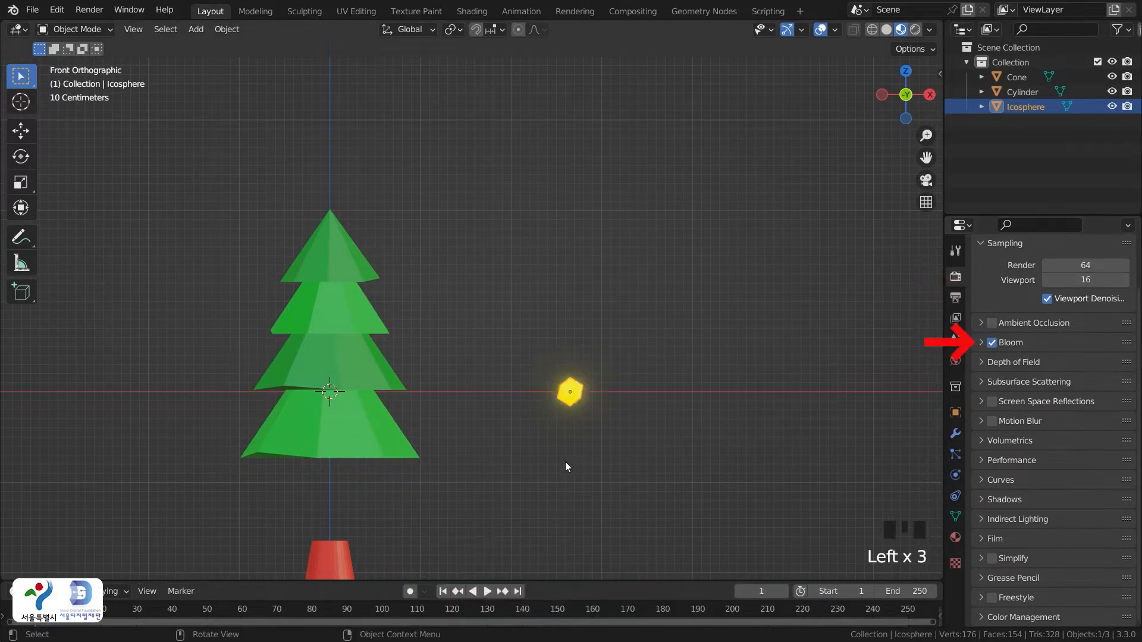
Compare the bulb's glow with Bloom off and on, leave Bloom enabled, and deselect the bulb
scroll(654, 458, up, 3)
shift+middle_drag(680, 466, 665, 381)
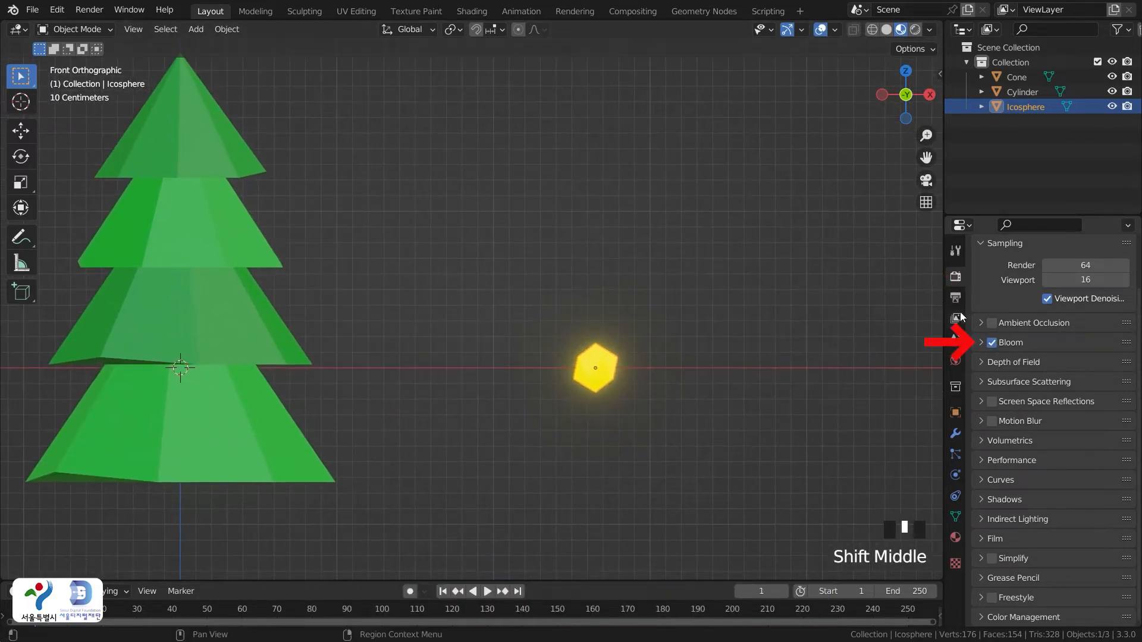
click(994, 343)
click(994, 343)
click(994, 344)
click(993, 344)
click(741, 454)
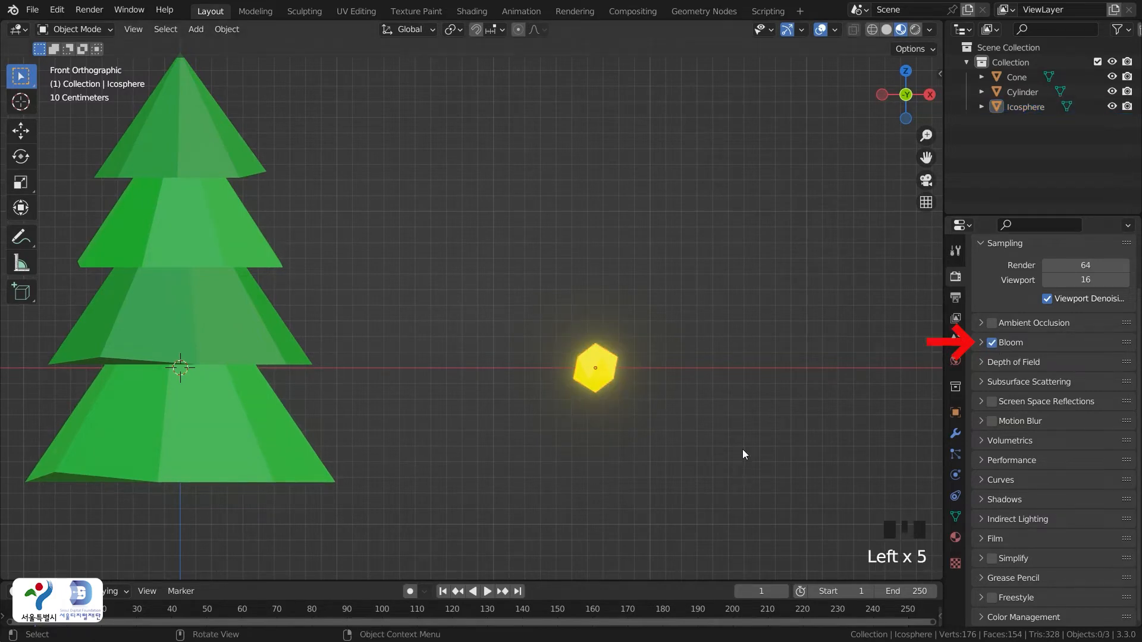
Add a particle system to the joined tree cones and set its type to Hair
shift+middle_drag(645, 449, 723, 396)
scroll(723, 397, down, 2)
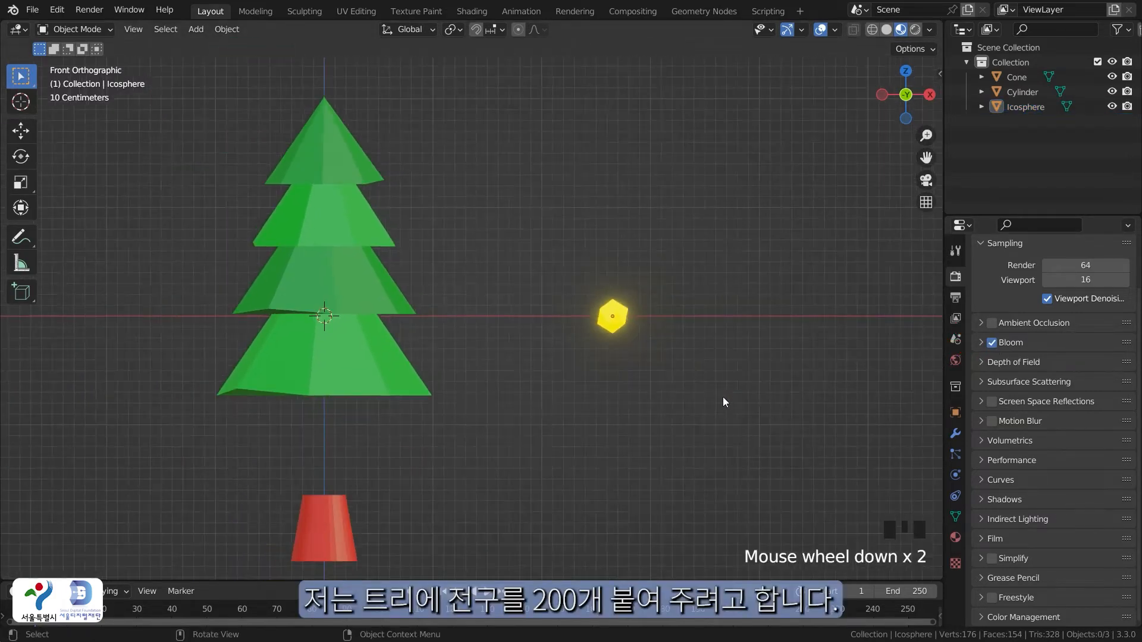
click(349, 223)
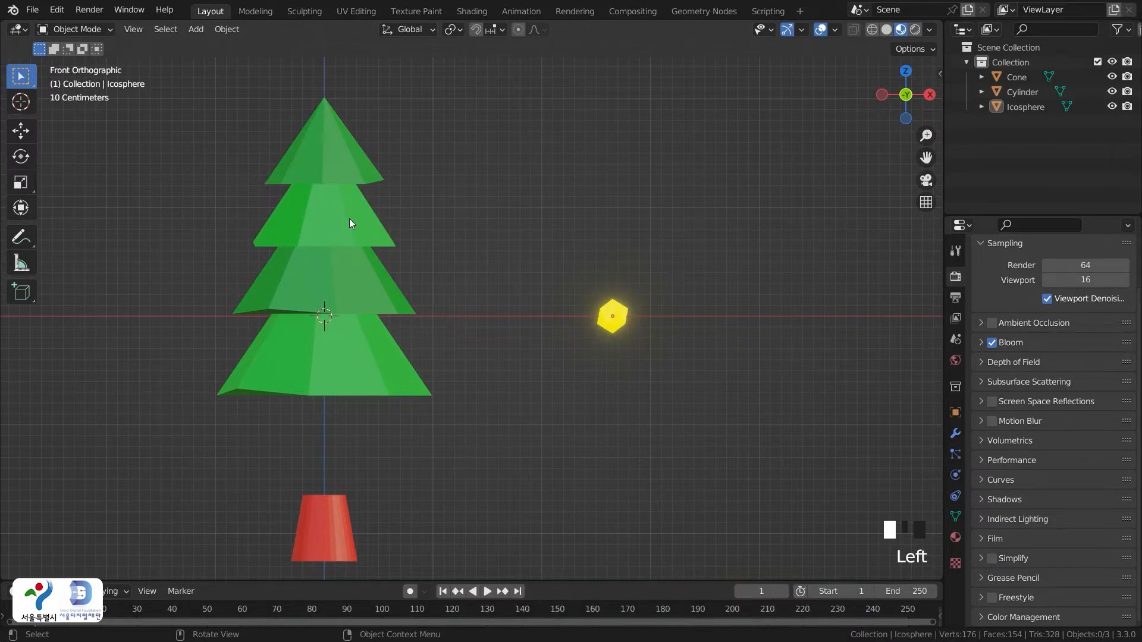
click(349, 219)
shift+middle_drag(536, 269, 576, 278)
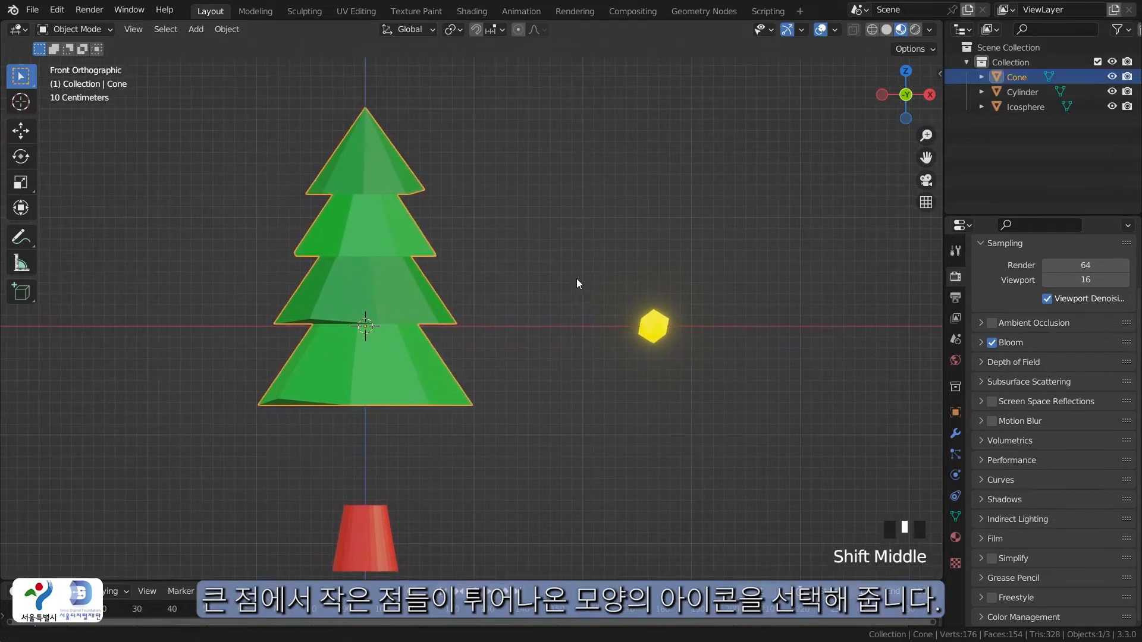
click(953, 455)
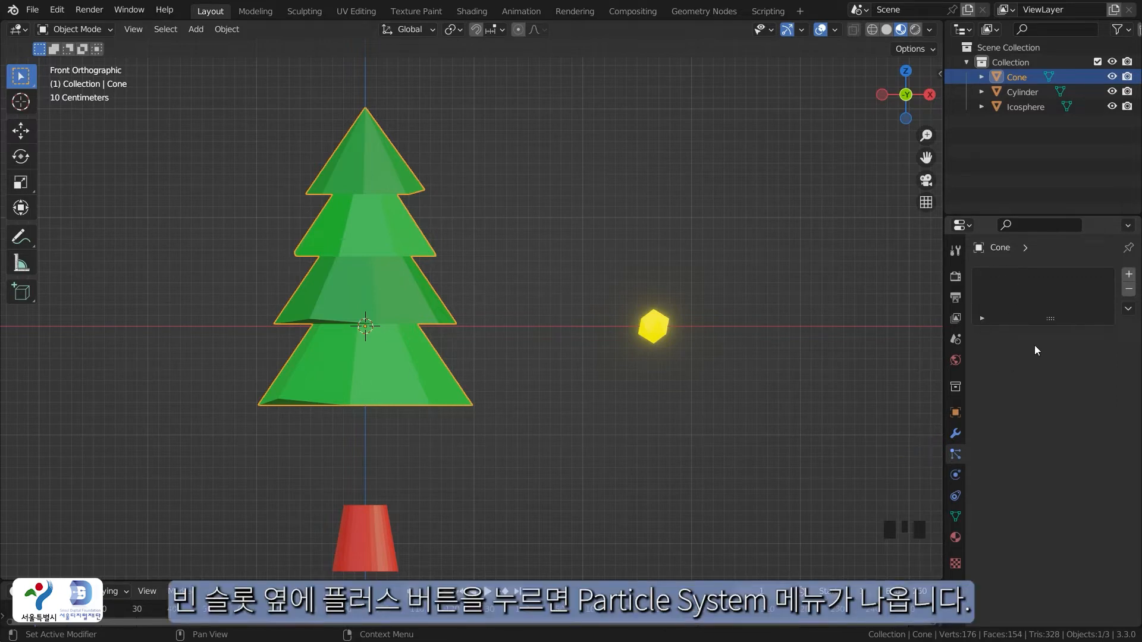
click(1129, 274)
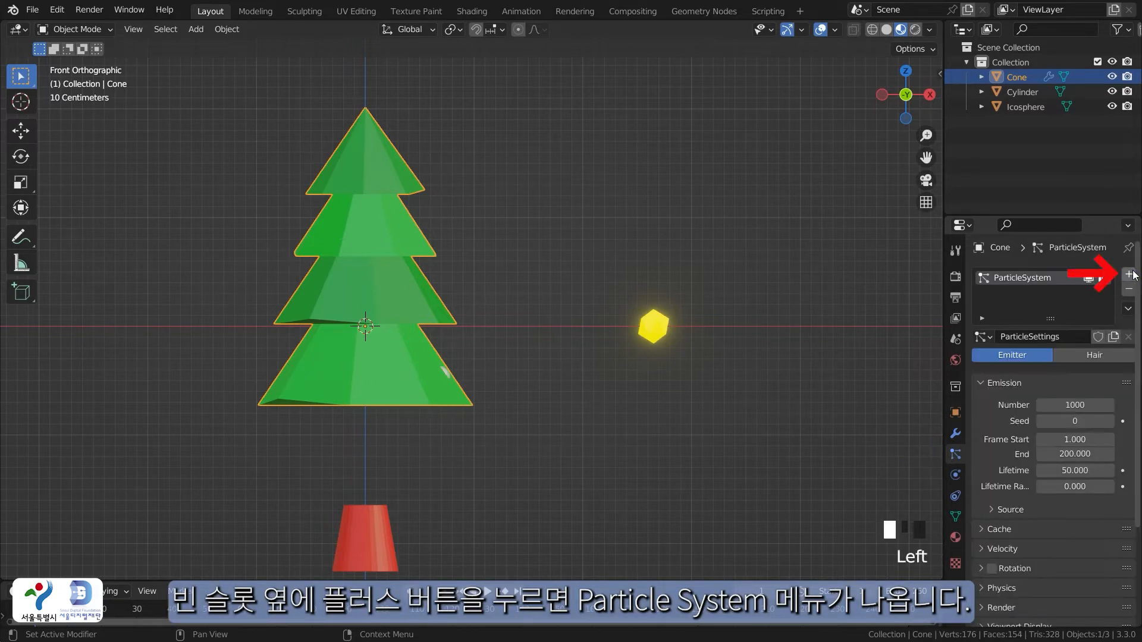
click(1076, 353)
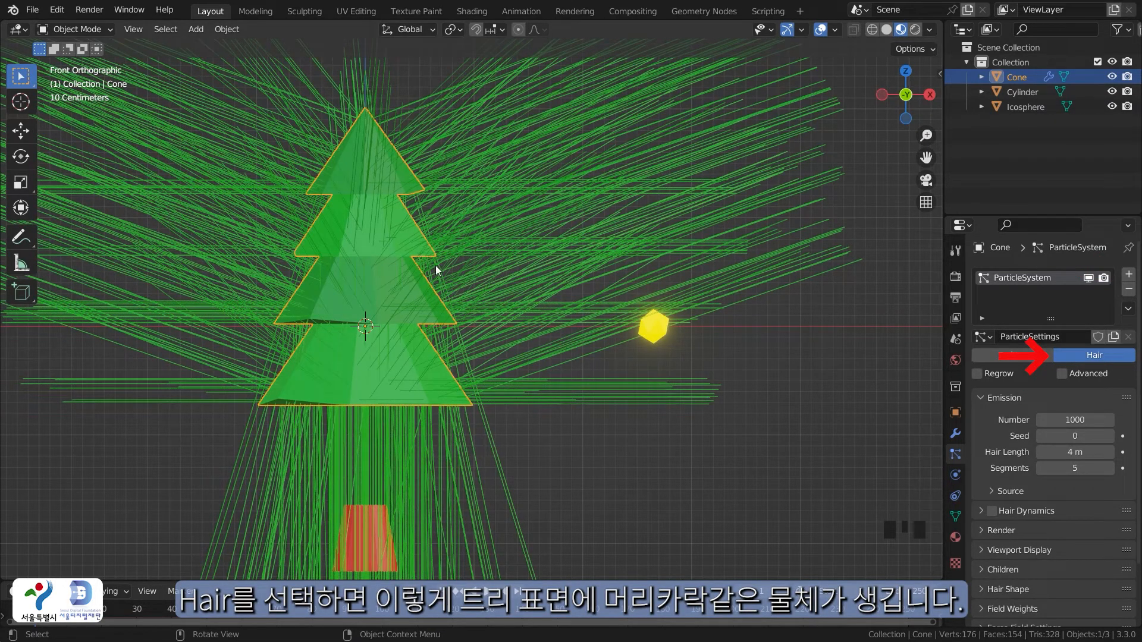
Render the tree's hair particles as Object, using the yellow ico sphere bulb as the instance object
scroll(672, 137, down, 1)
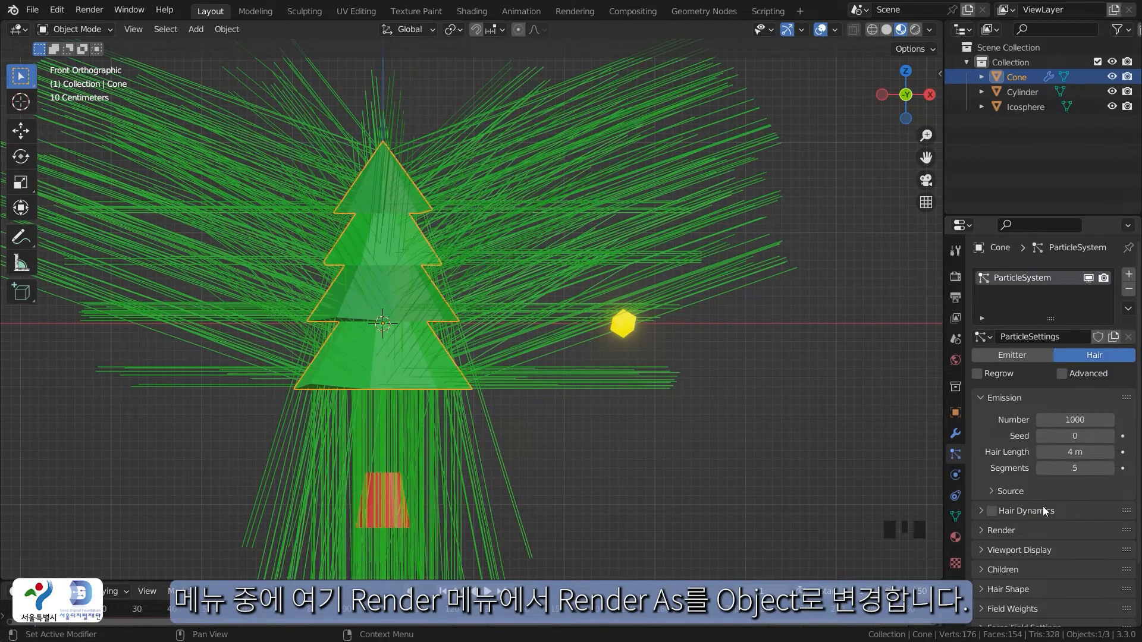
scroll(1040, 540, down, 1)
click(997, 506)
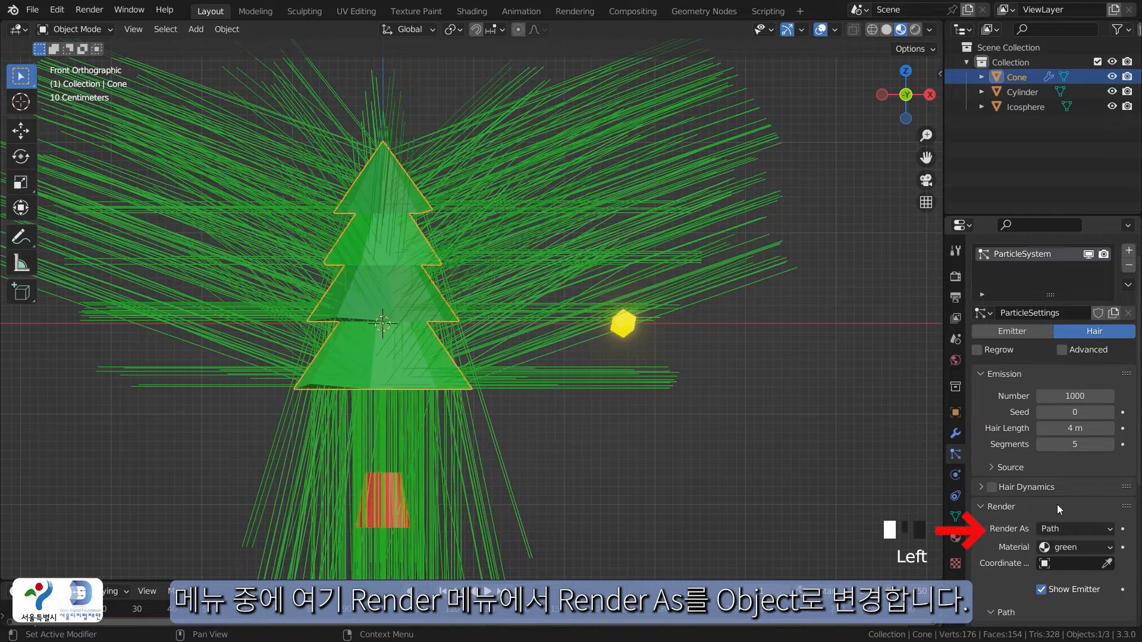
click(1075, 533)
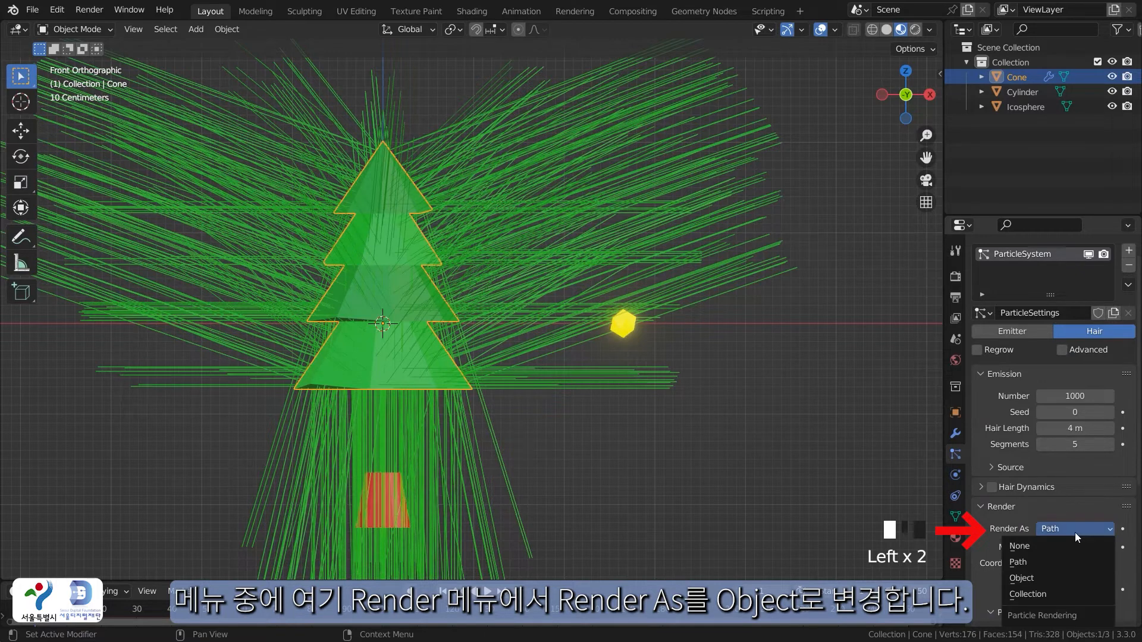
click(1052, 578)
scroll(1086, 541, down, 2)
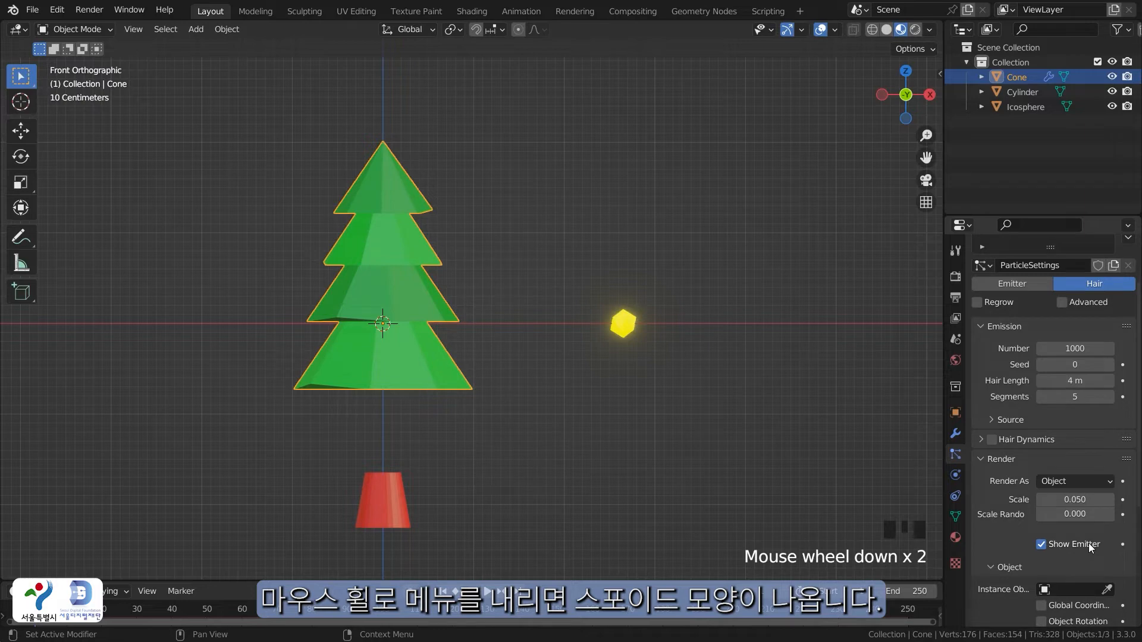
scroll(1088, 544, down, 1)
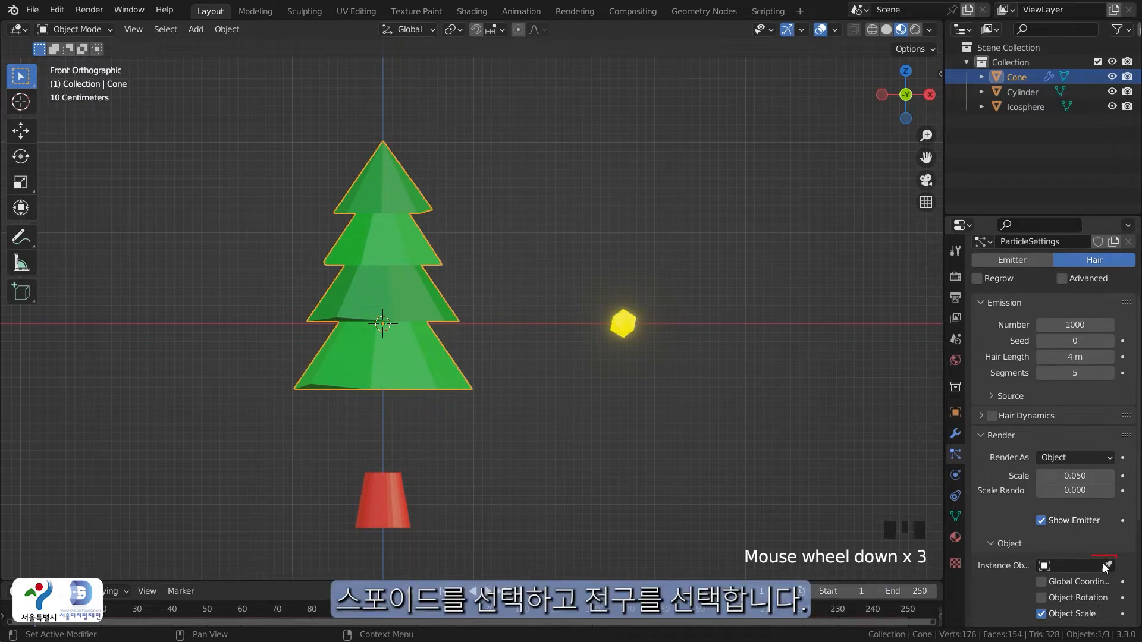
click(1106, 566)
click(626, 323)
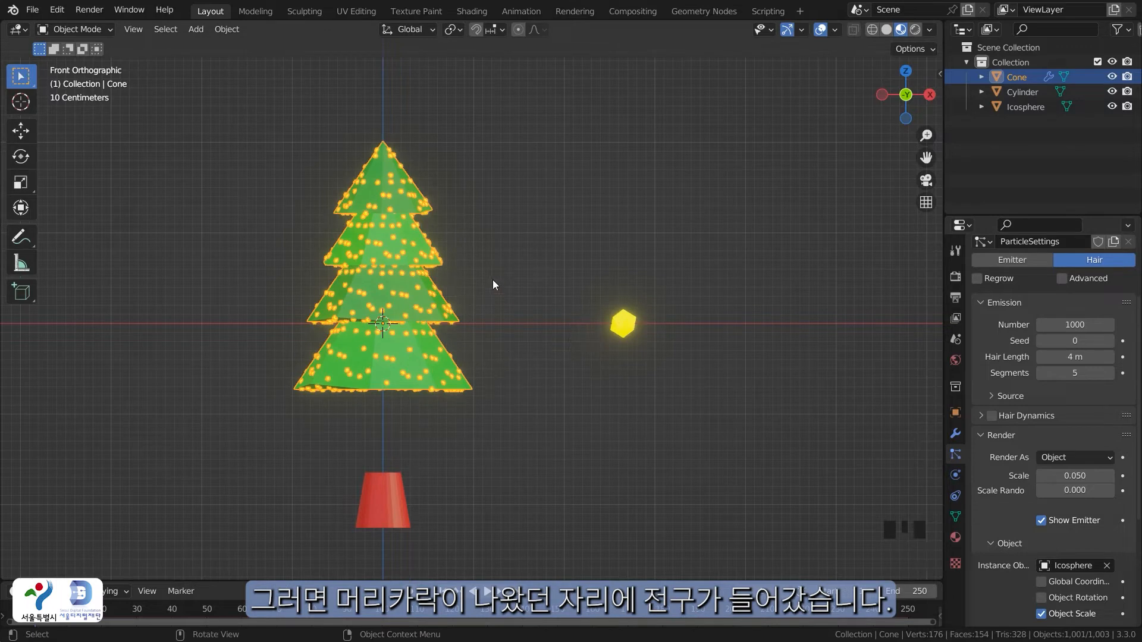
Reduce the number of bulb particles on the tree to 200
scroll(493, 282, up, 1)
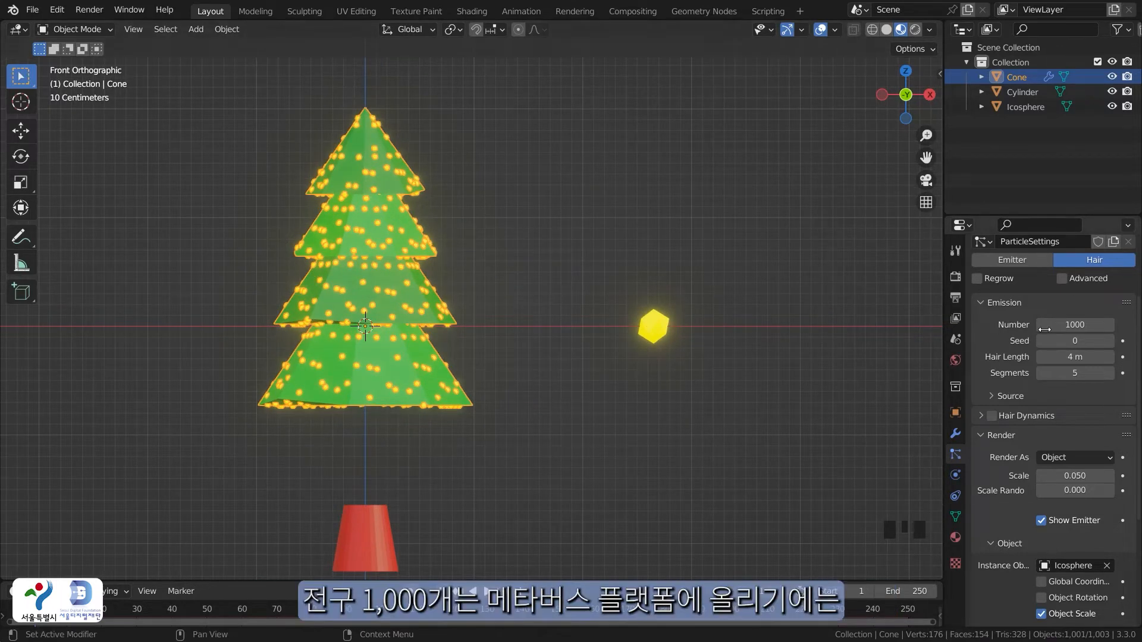
click(1074, 324)
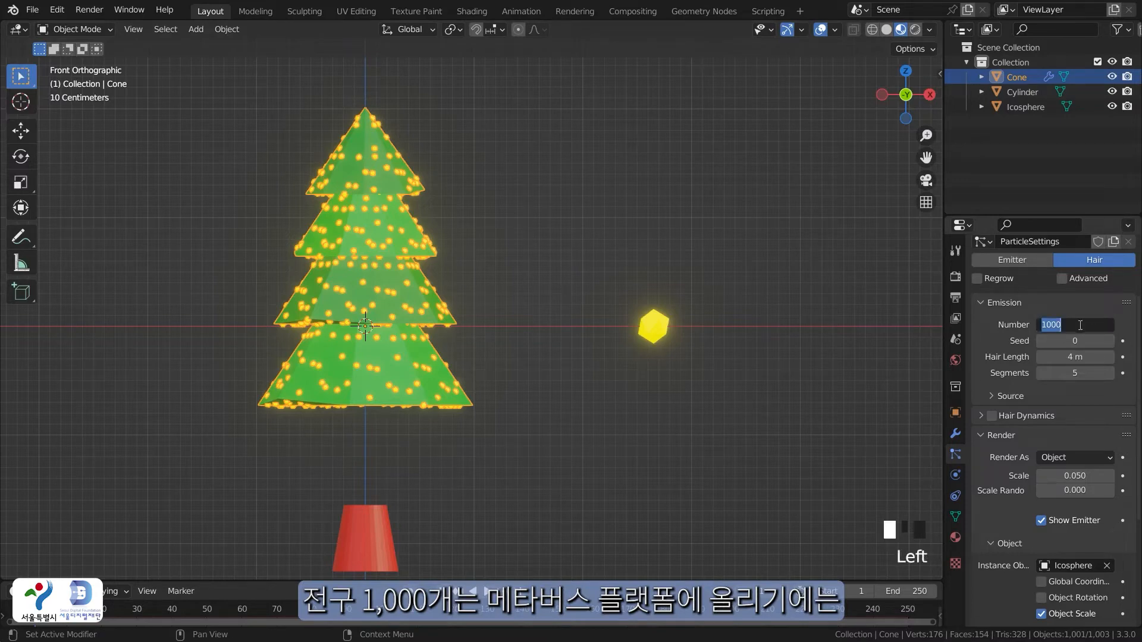
text(200)
key(Return)
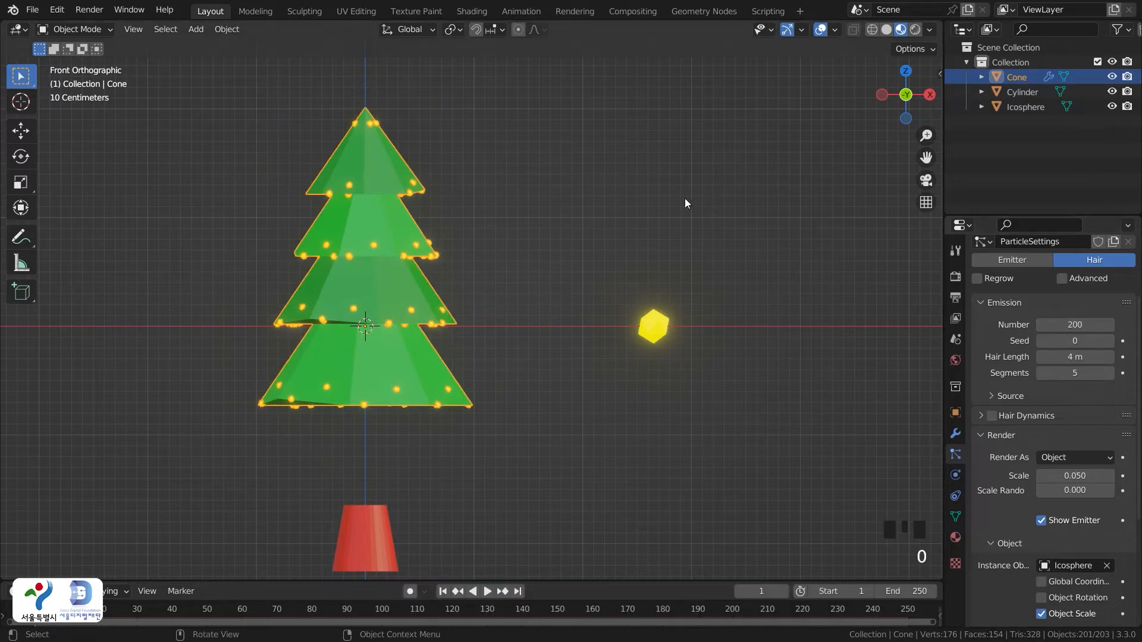
Examine the bulbs and scene statistics with the tree deselected, and reselect the tree cones
click(511, 374)
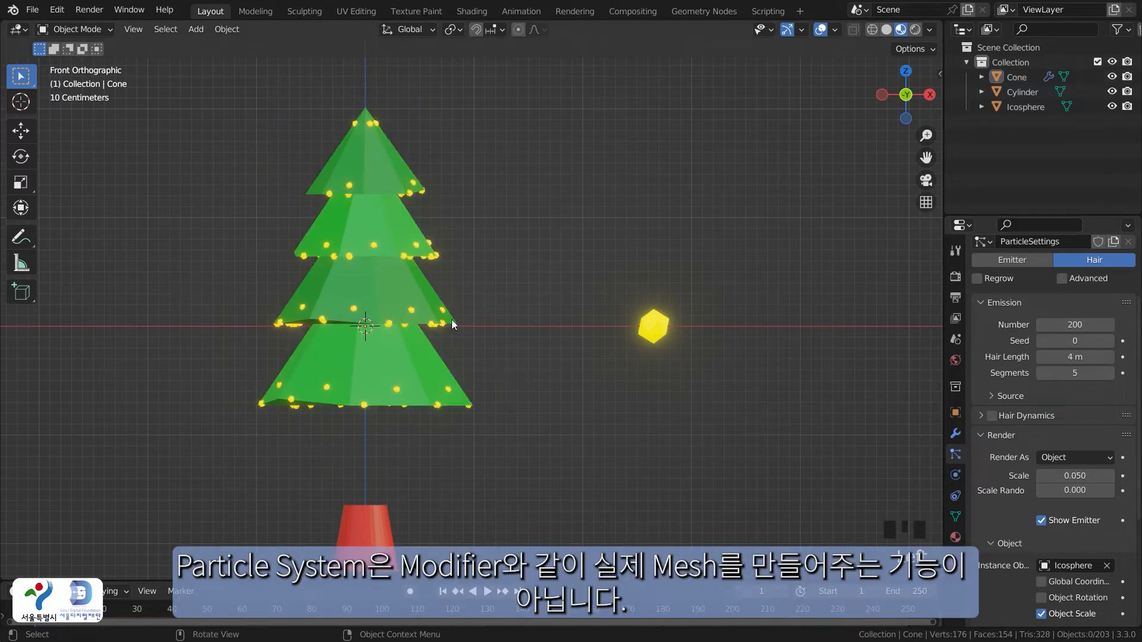
click(391, 337)
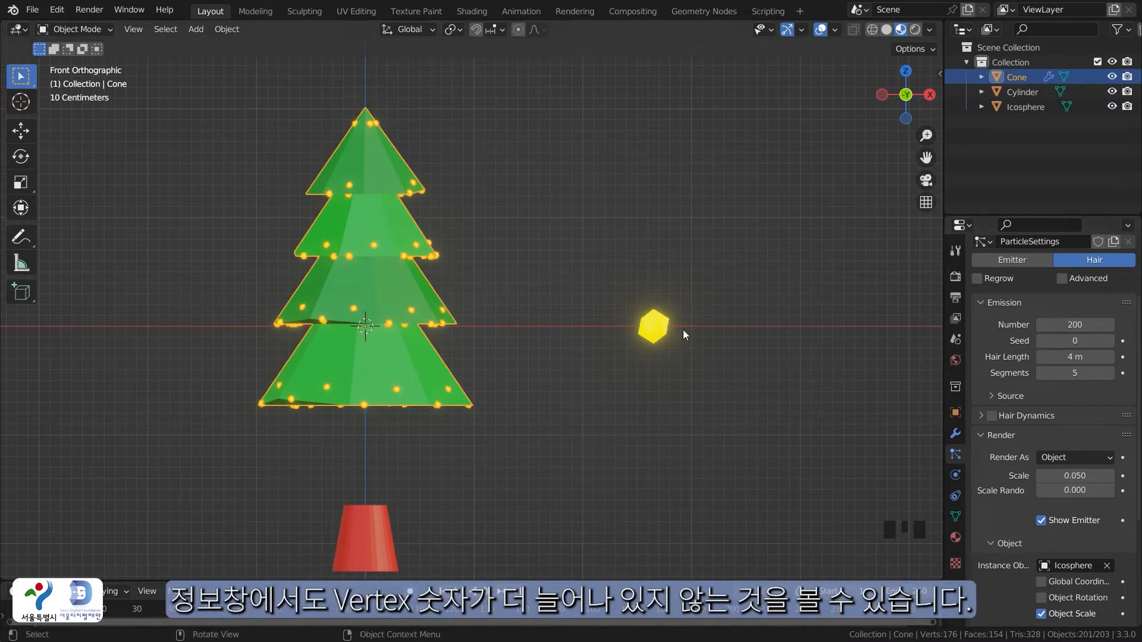
scroll(1094, 399, up, 2)
scroll(1088, 369, up, 4)
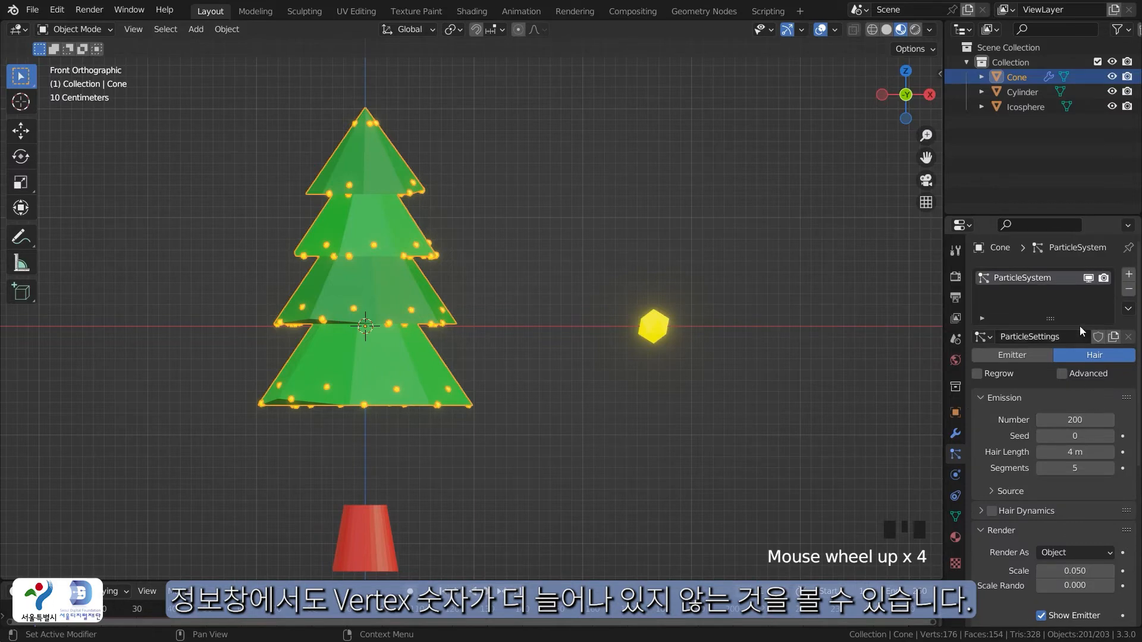
click(463, 337)
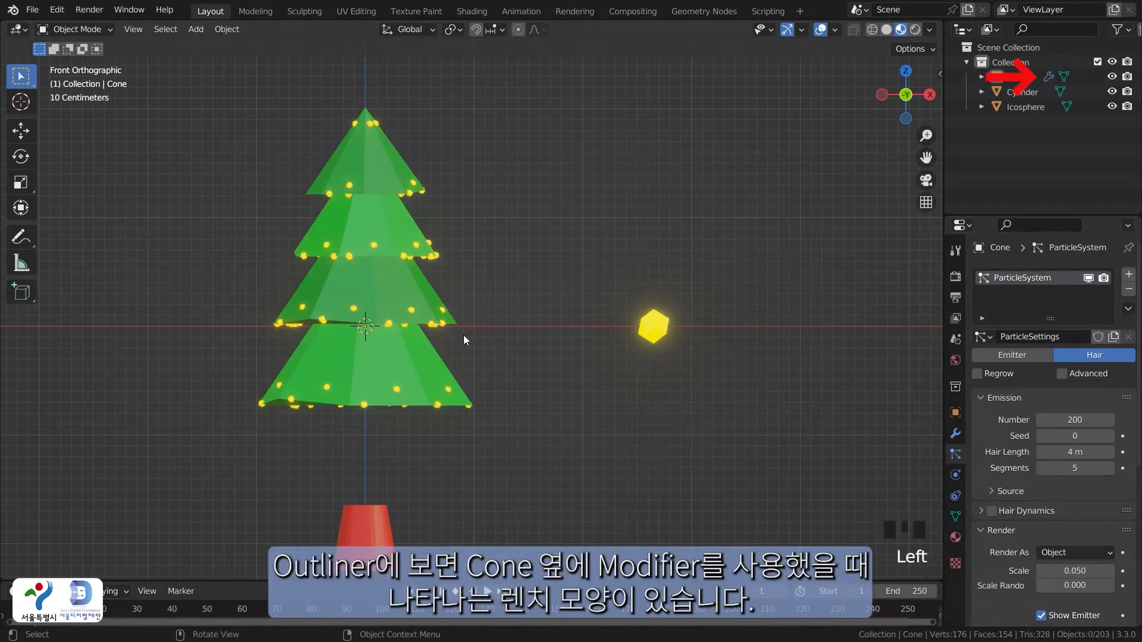
click(411, 310)
key(g)
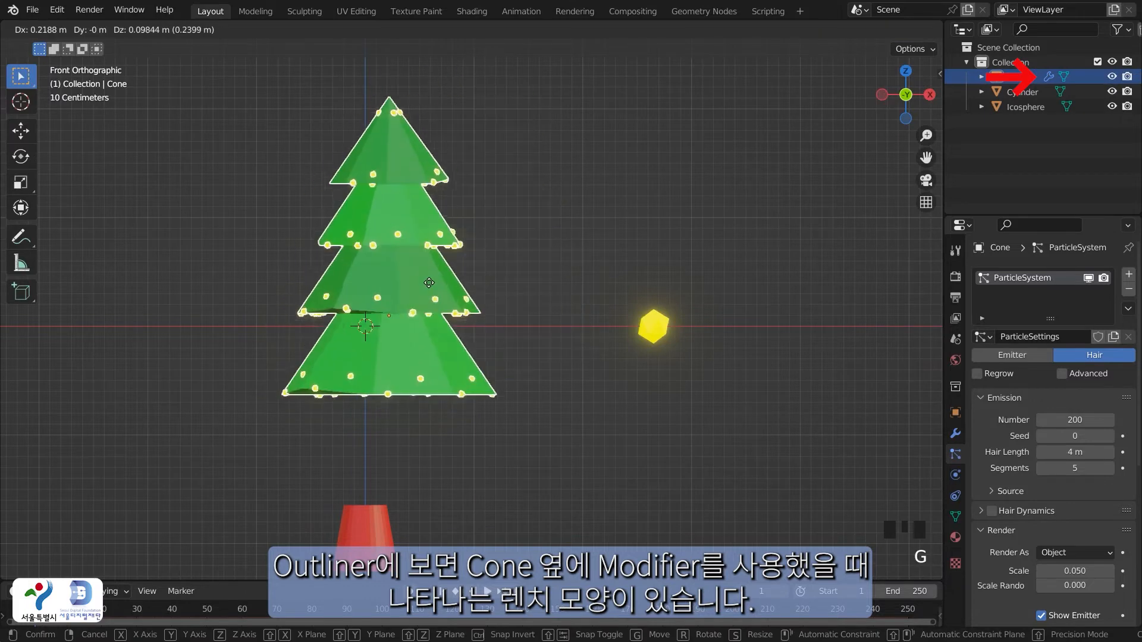
right_click(428, 285)
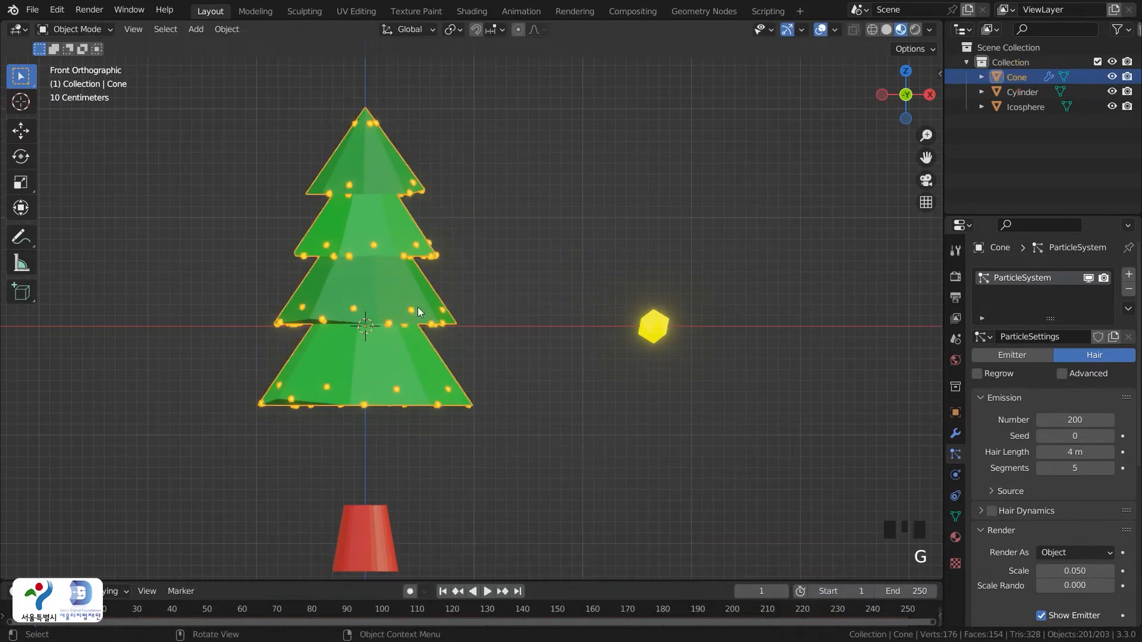
Try to join the tree cones and their particle bulbs into a single mesh
key(ctrl)
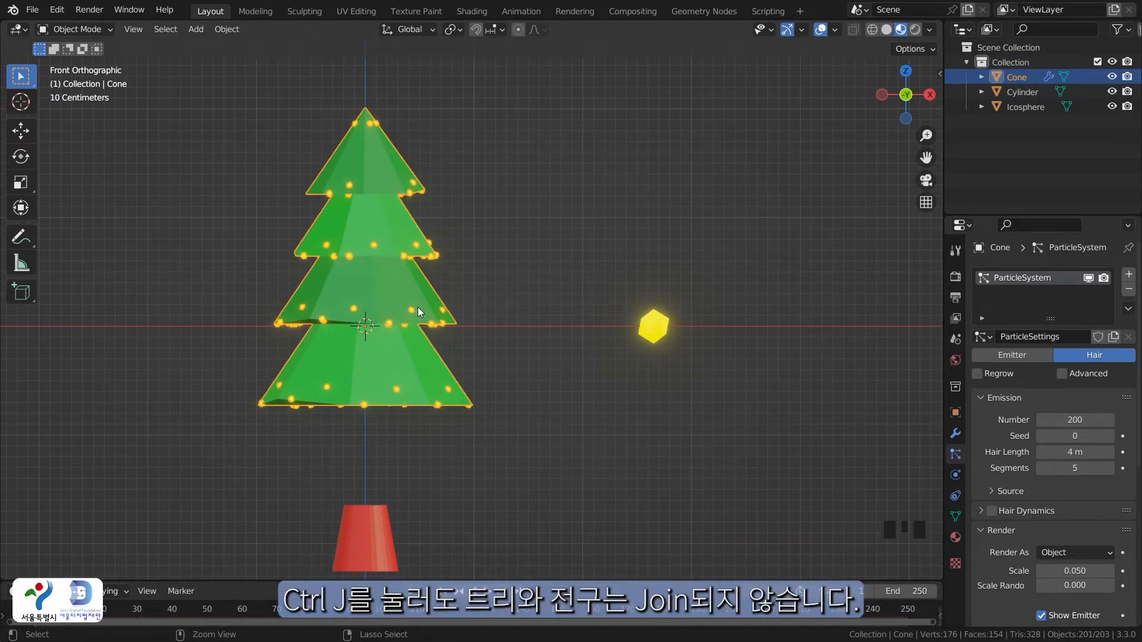
key(ctrl+j)
click(391, 417)
click(388, 344)
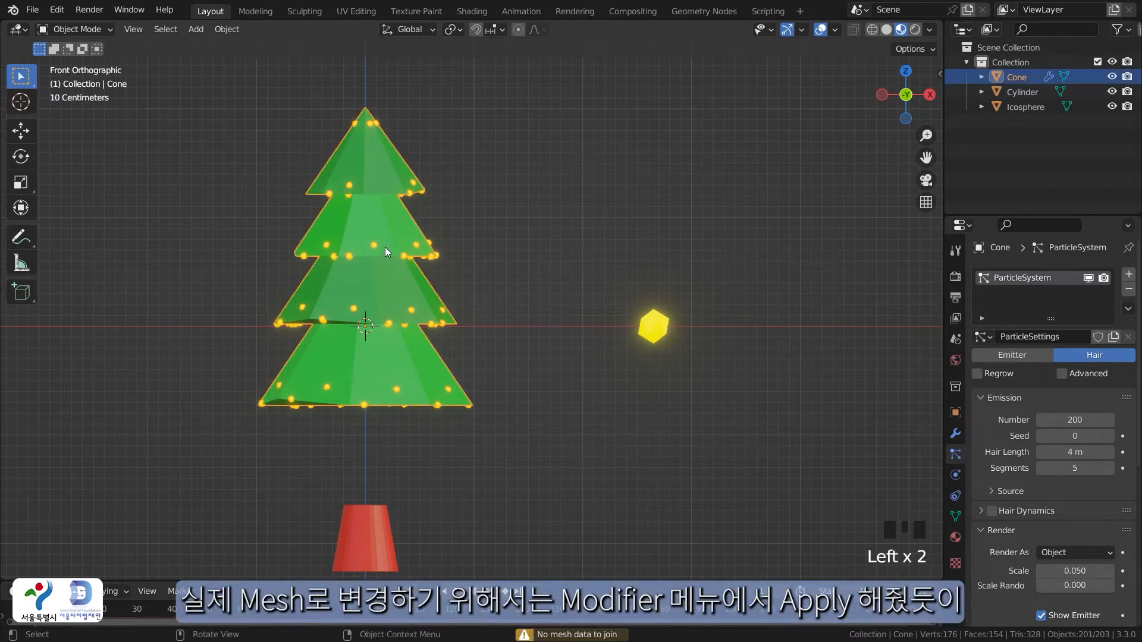
key(ctrl+j)
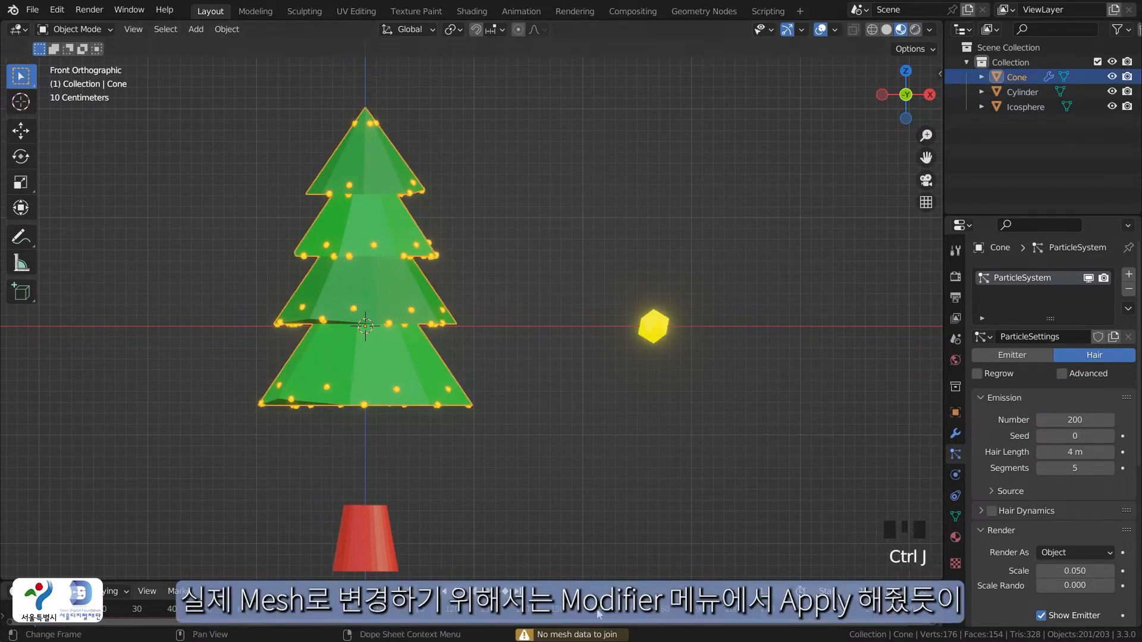
Apply Make Instances Real to the tree cones, turning the particle bulbs into separate mesh objects
click(502, 420)
click(397, 312)
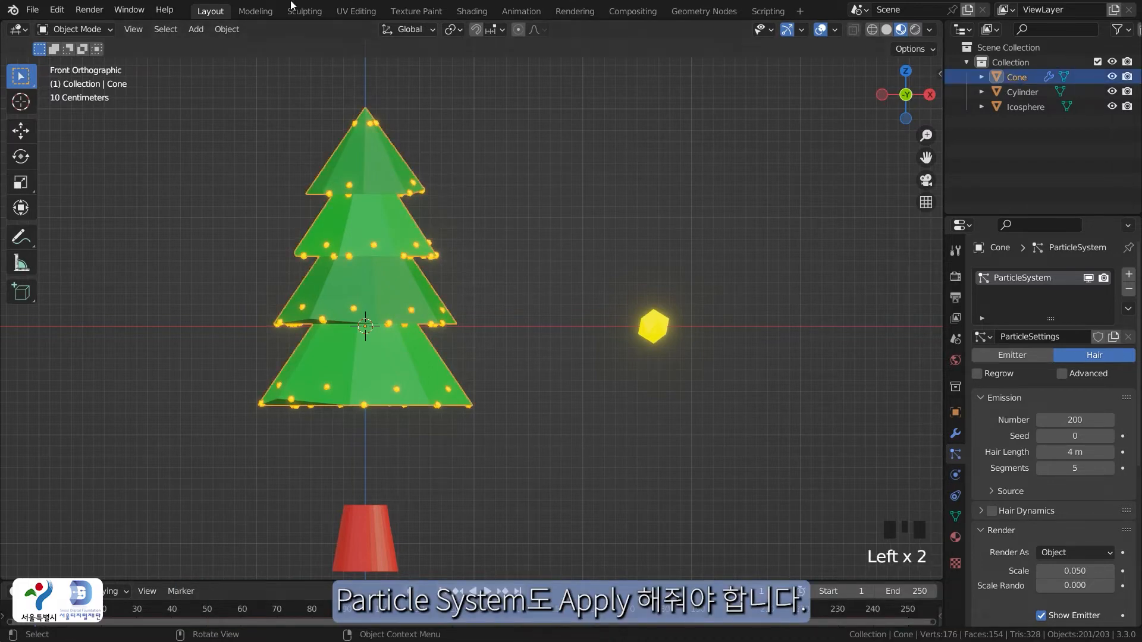
key(ctrl+a)
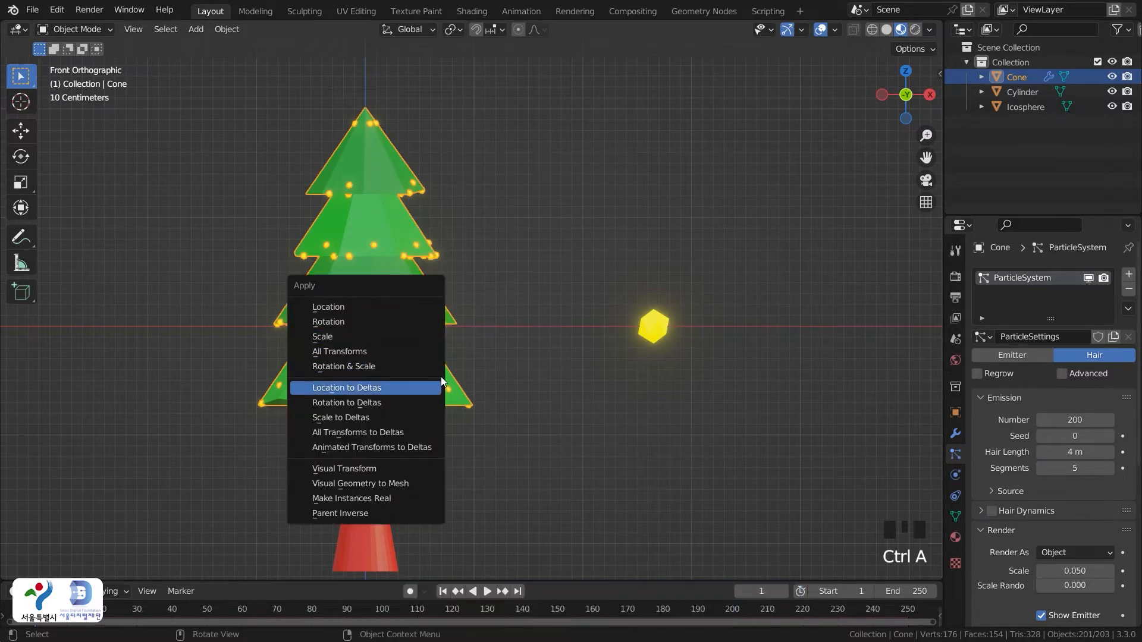
click(428, 499)
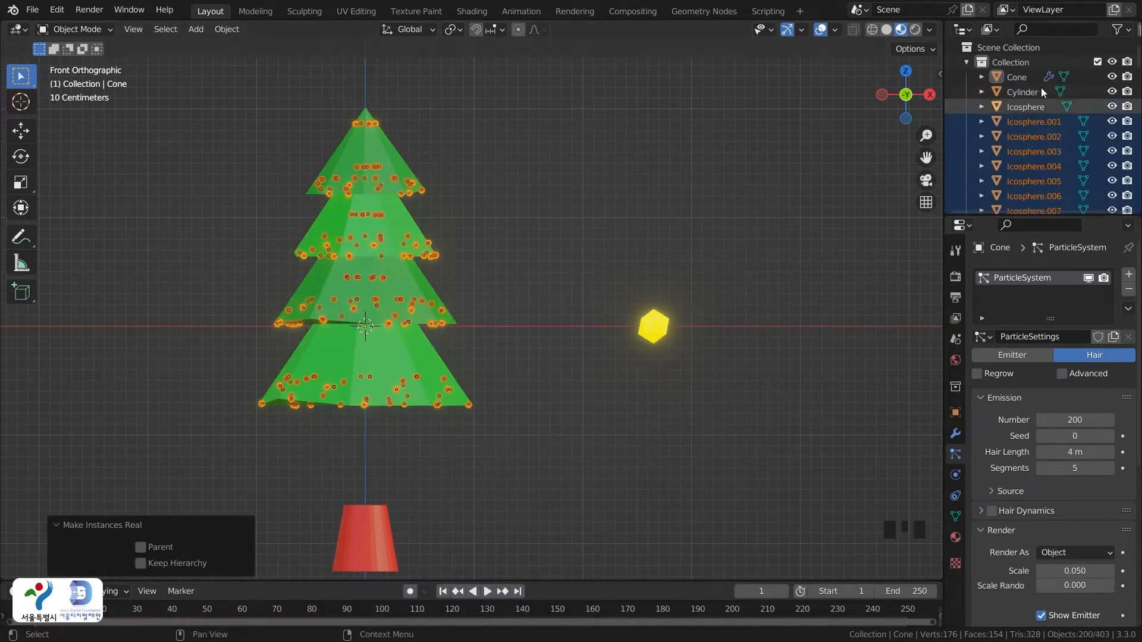
Move the selected bulb objects into a new collection named light and collapse that collection in the Outliner
mouse_move(1137, 57)
mouse_down()
mouse_move(1136, 173)
mouse_move(1137, 57)
mouse_up()
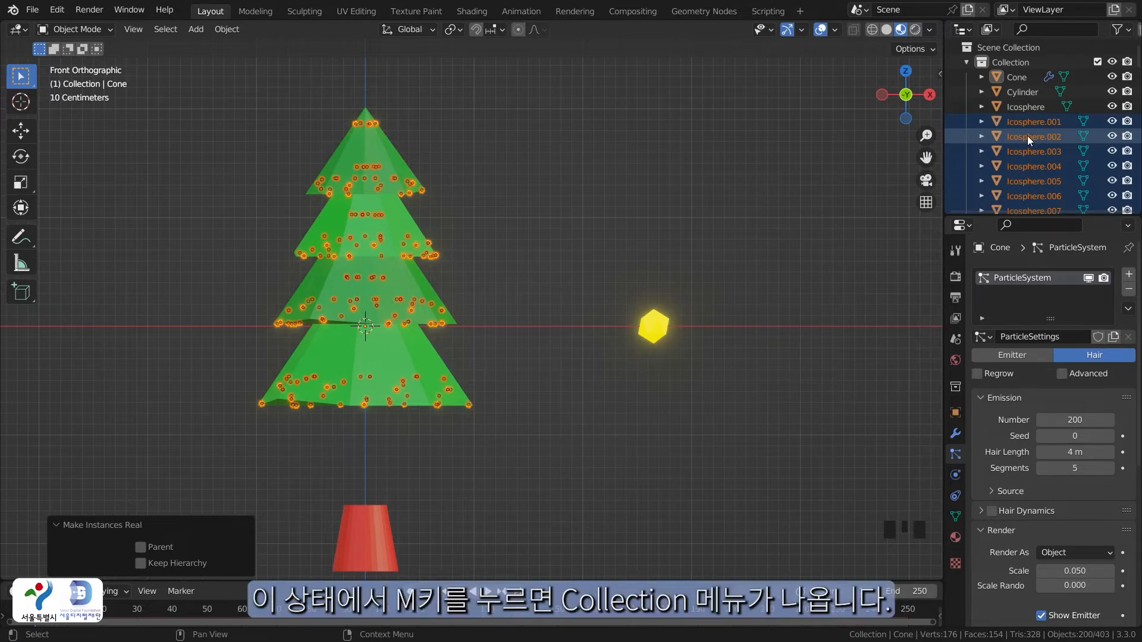
key(m)
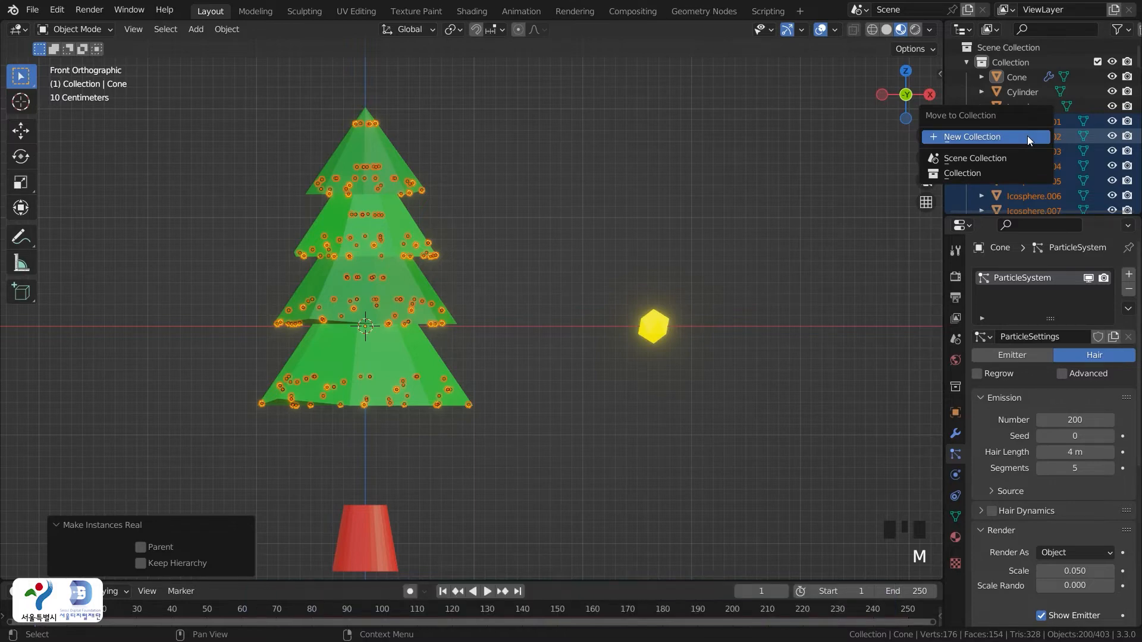
click(1026, 135)
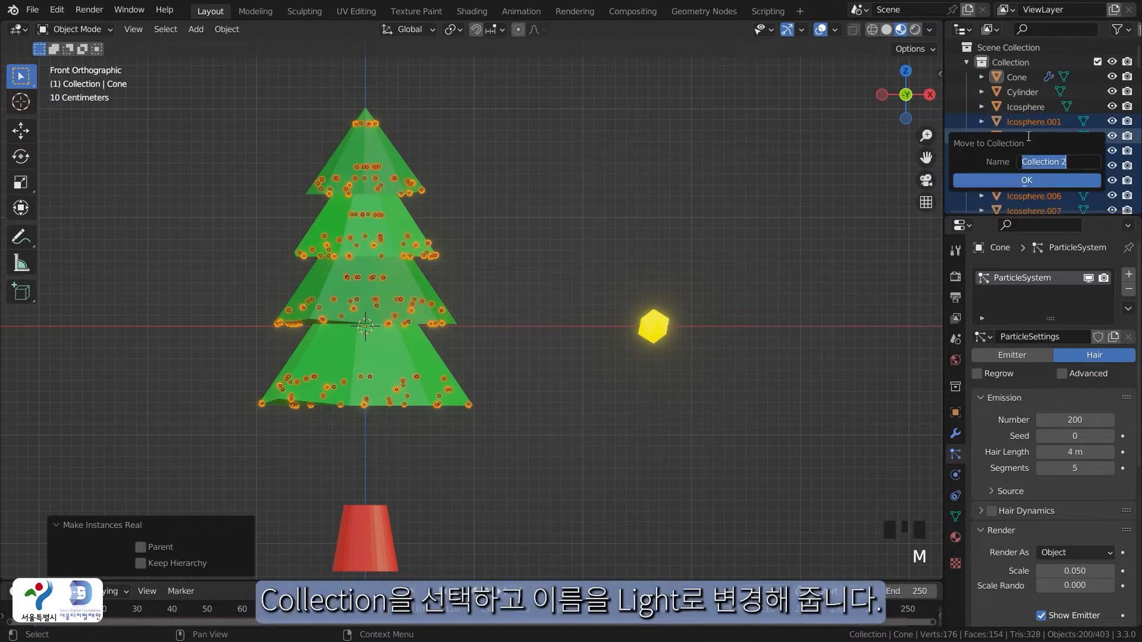
text(light)
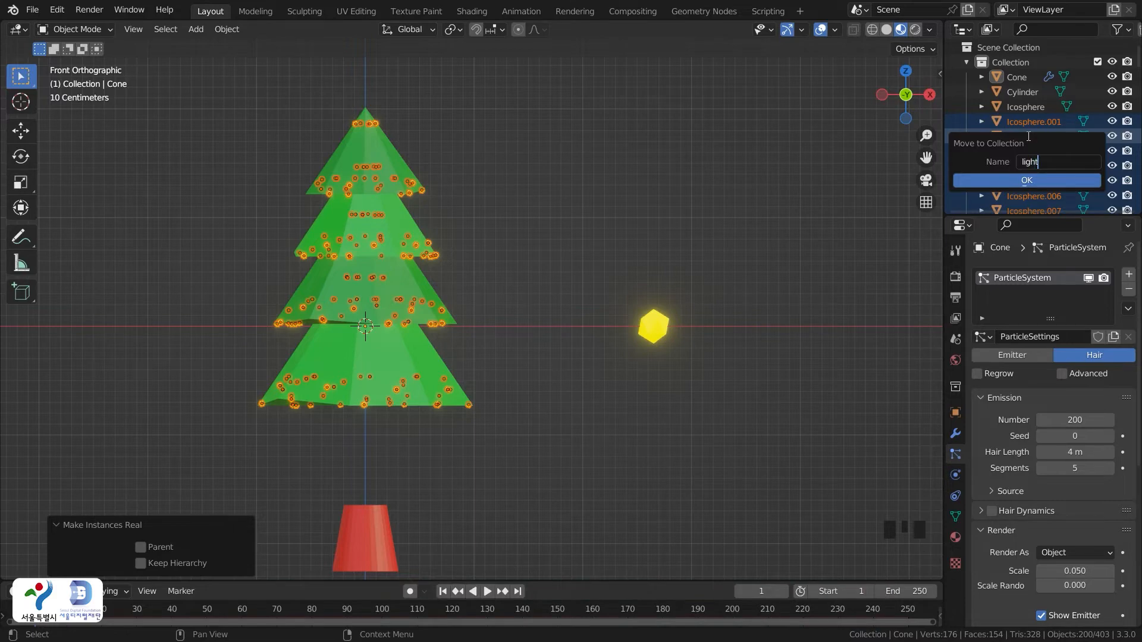
click(1045, 178)
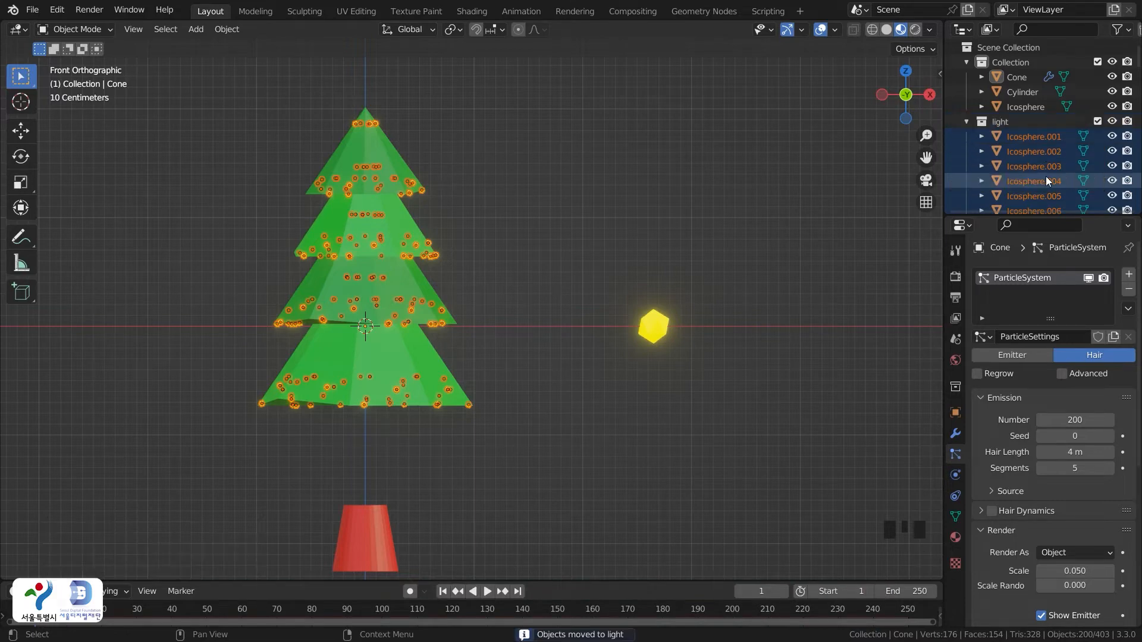
click(968, 123)
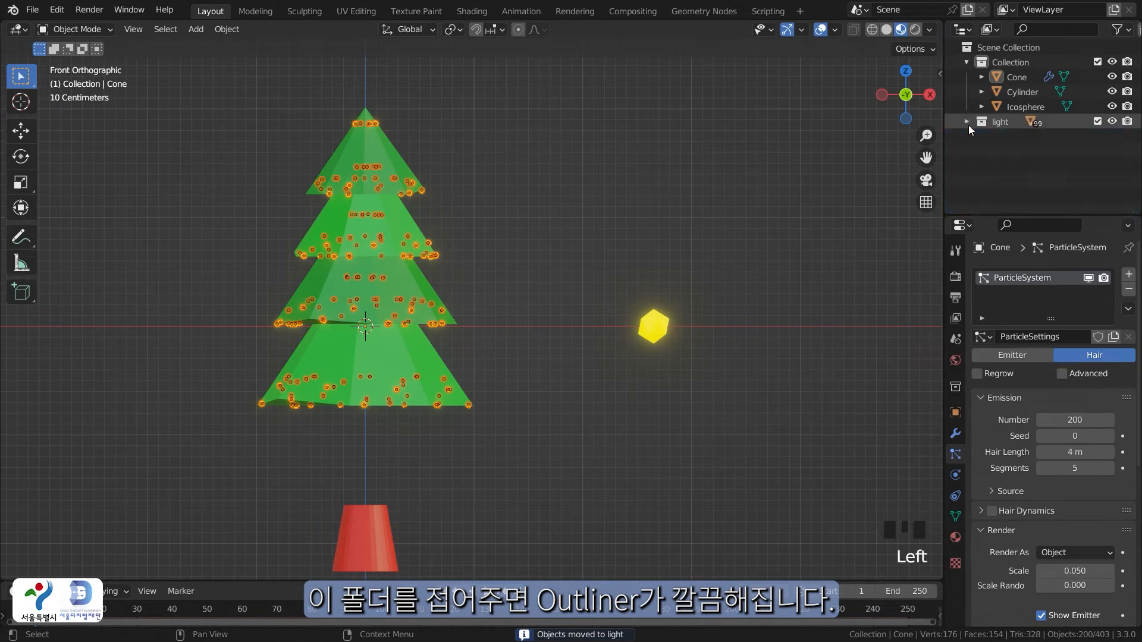
Move the tree cones about 1.93 m along X away from the real bulbs, and select a single loose bulb
click(566, 320)
click(398, 355)
key(g)
key(x)
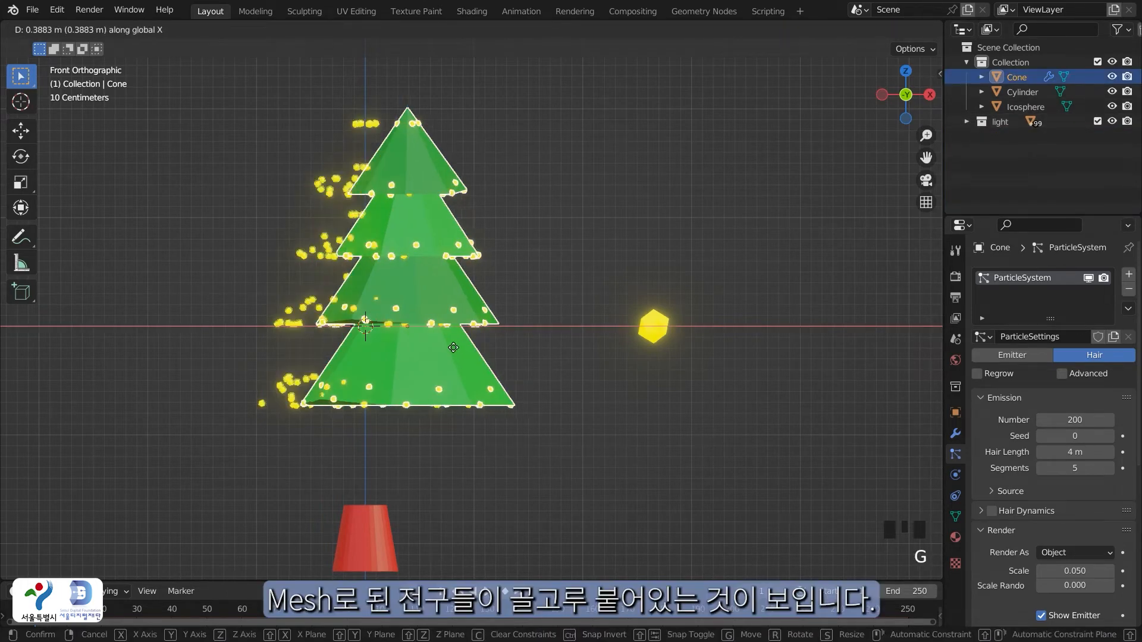
click(607, 345)
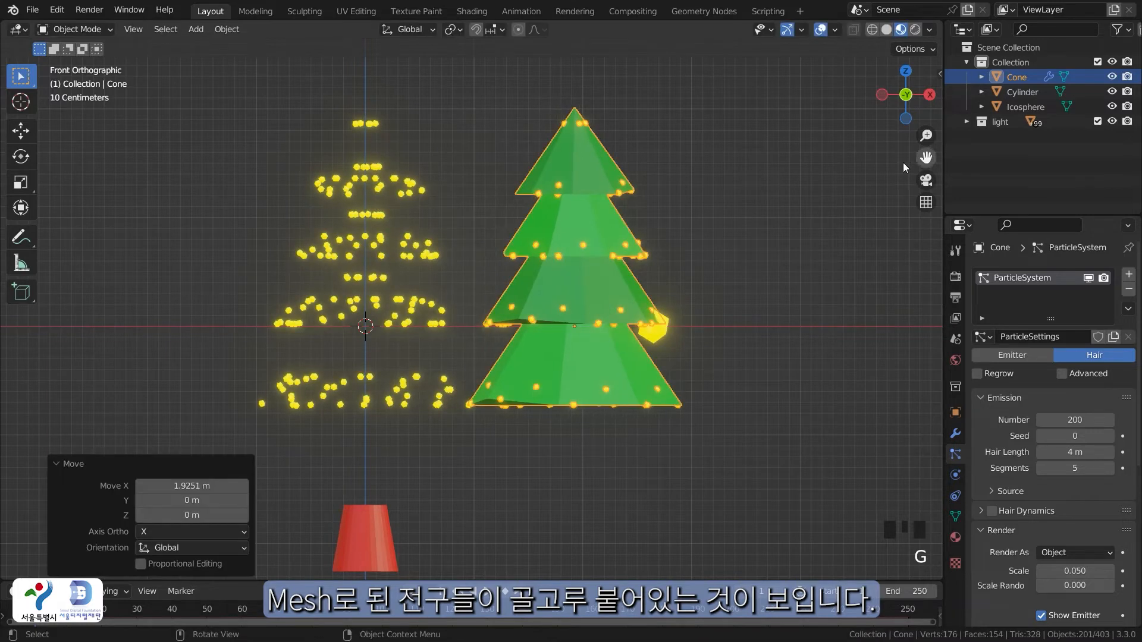
click(1007, 122)
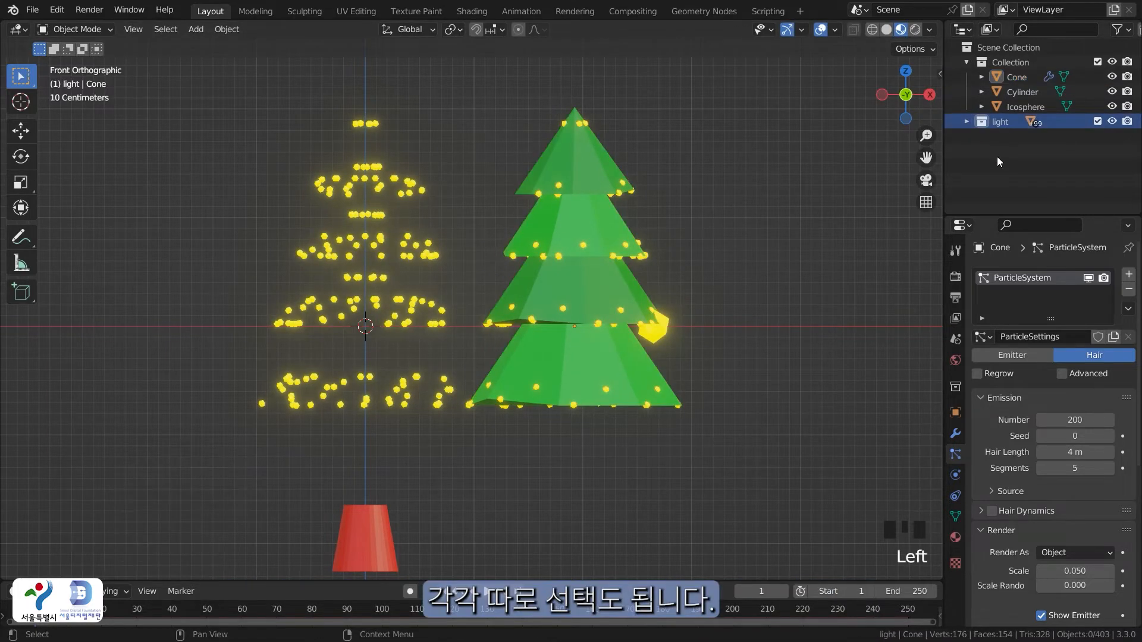
click(320, 306)
click(427, 256)
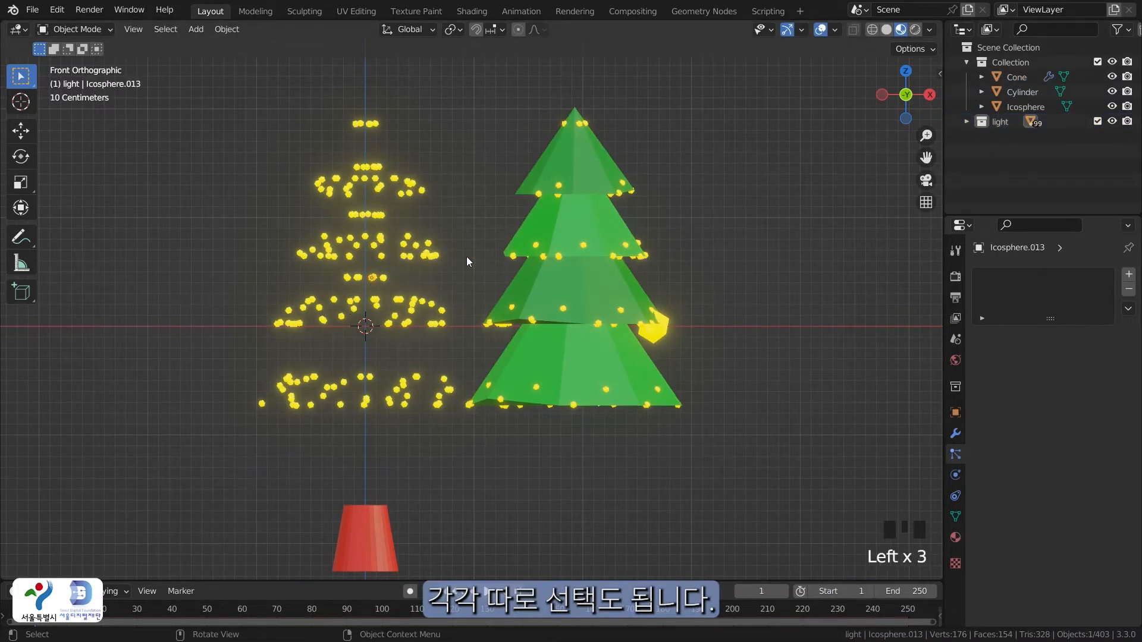
Remove the particle system from the tree cones and delete the original large ico sphere bulb
click(616, 261)
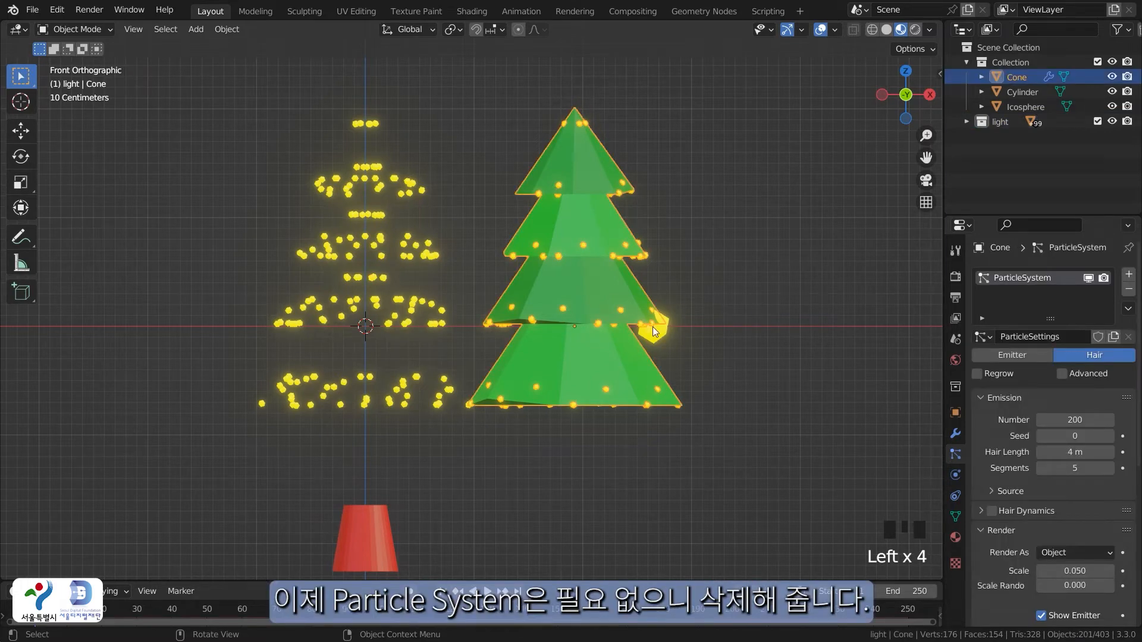
click(1126, 291)
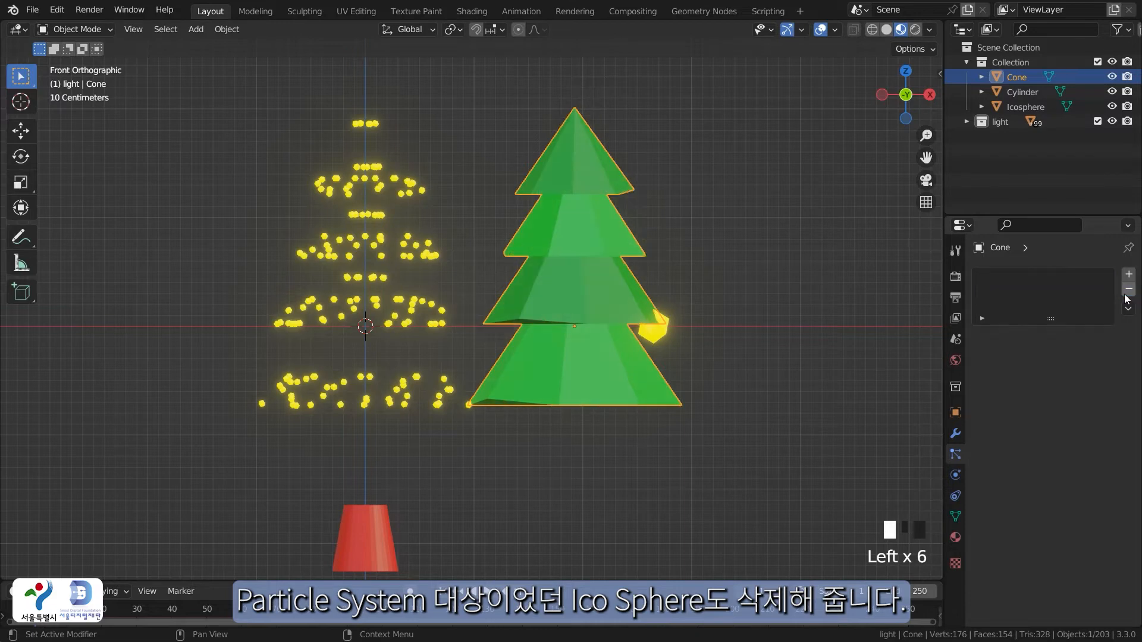
click(654, 337)
key(x)
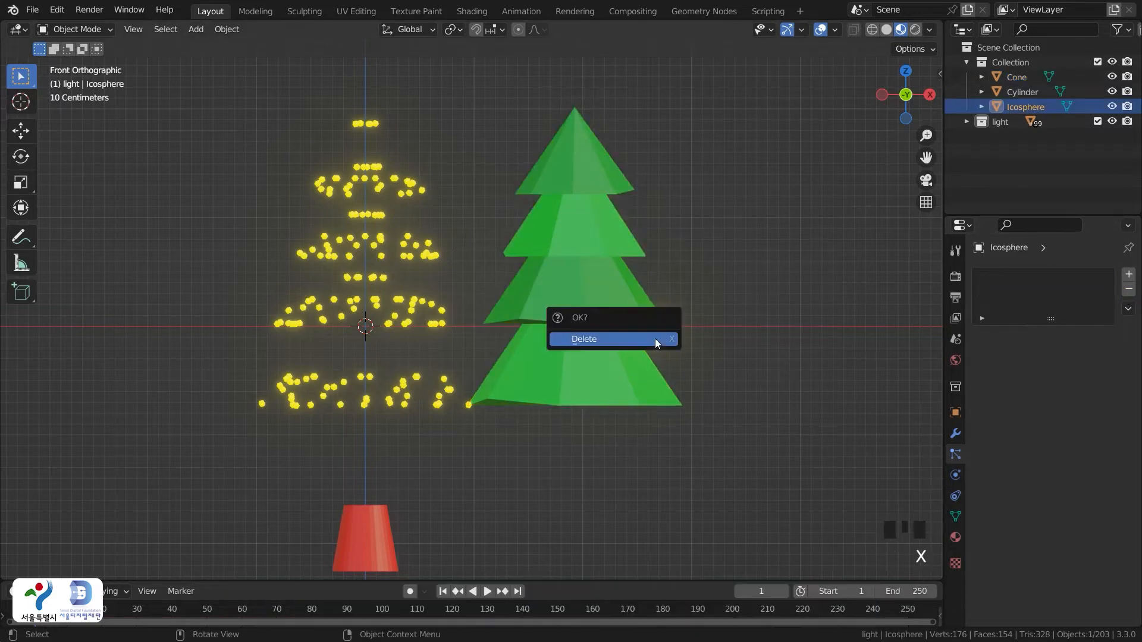
click(654, 338)
Move the tree cones back about 1.92 m along negative X so they line up with the bulbs
key(g)
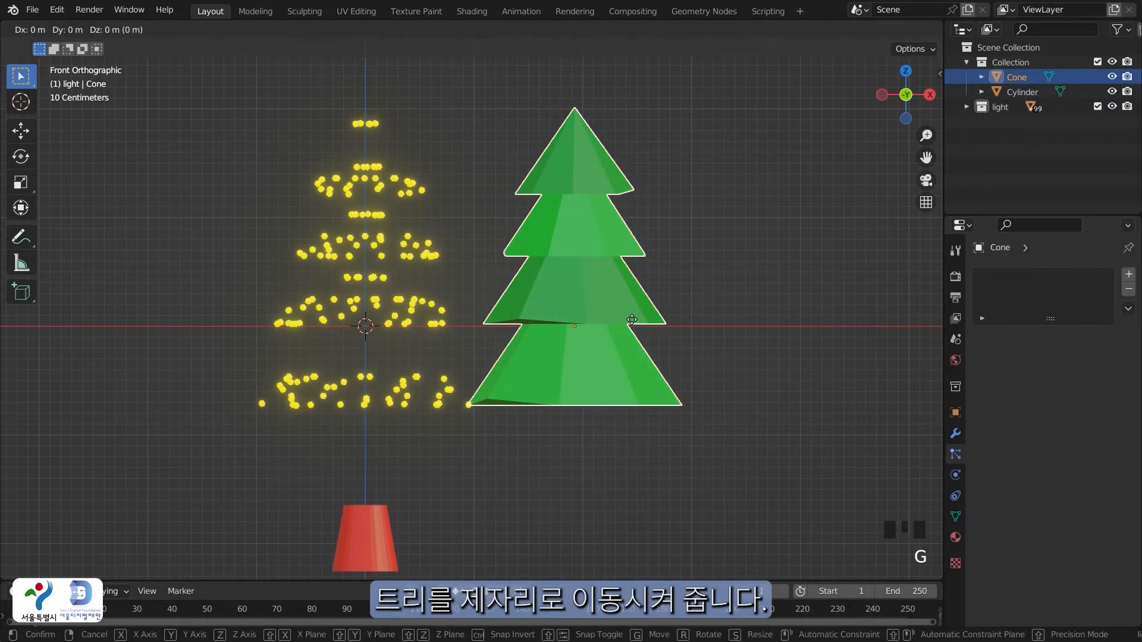
key(x)
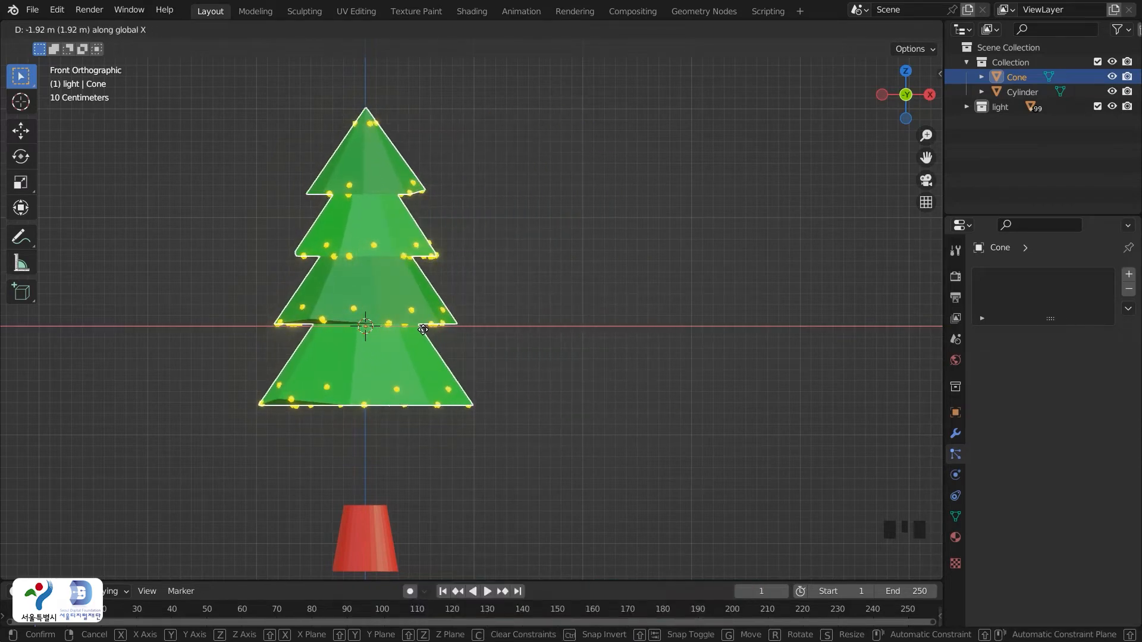
click(426, 327)
Raise the red trunk about 1.11 m along Z so its upper end sits inside the tree's lowest cone
scroll(427, 445, down, 2)
click(403, 472)
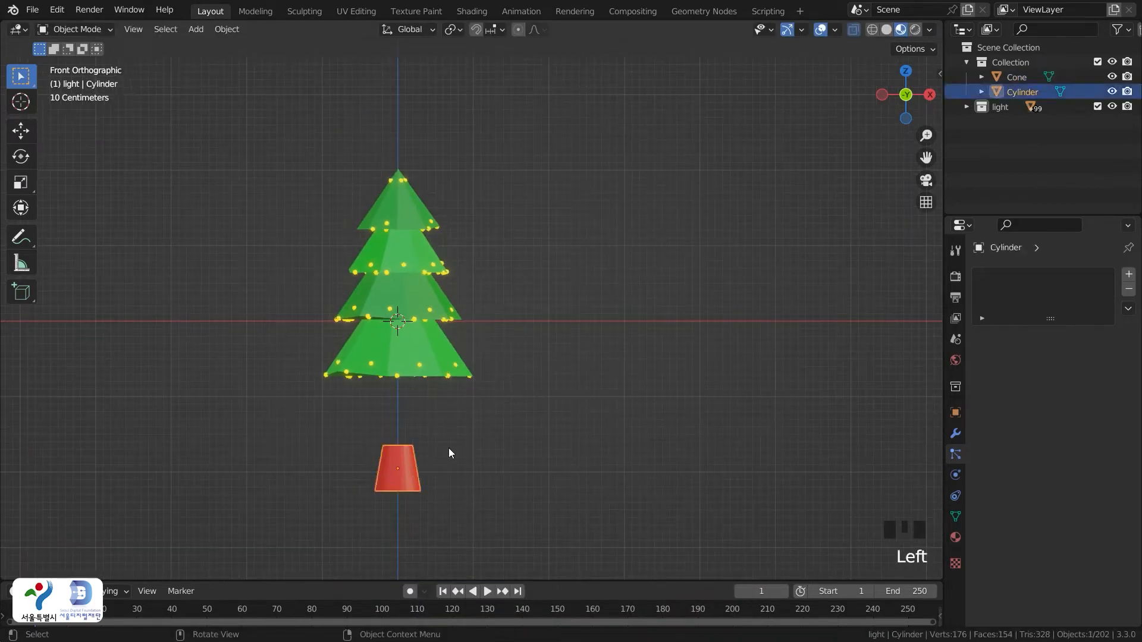
key(g)
key(z)
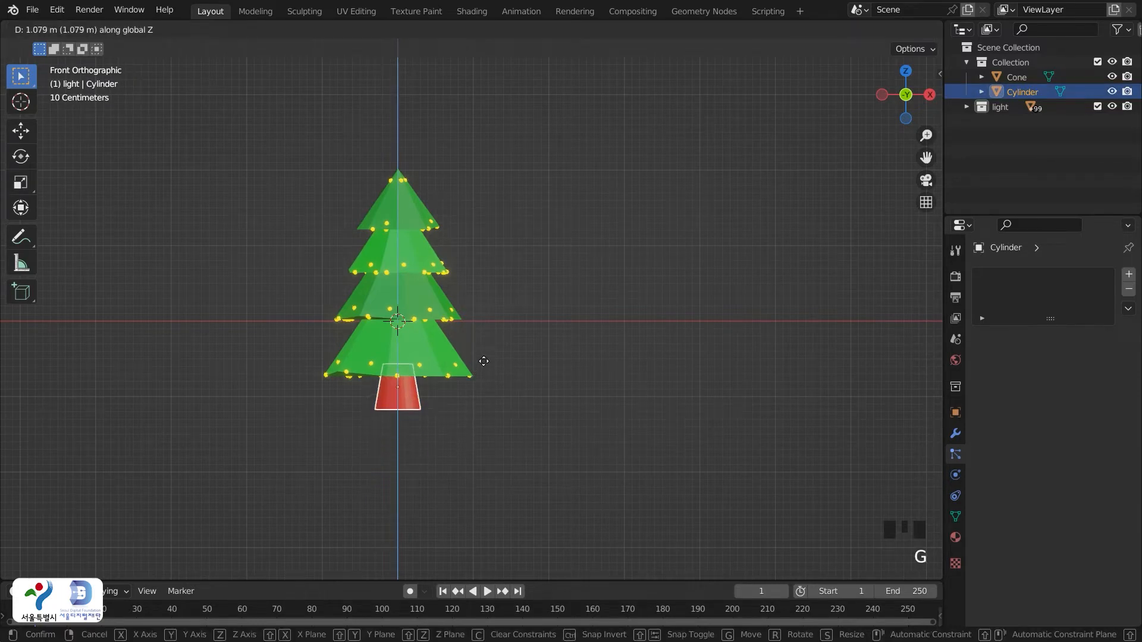
click(485, 364)
Add a mesh circle with 10 vertices and move it about 1.95 m along X beside the tree
click(554, 333)
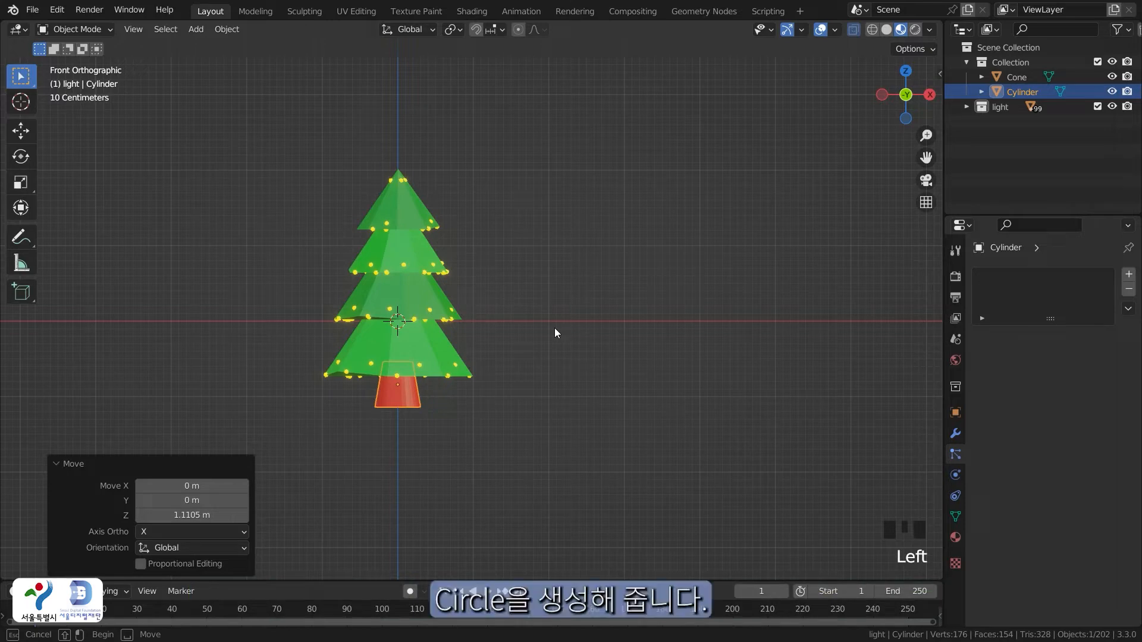
key(shift+a)
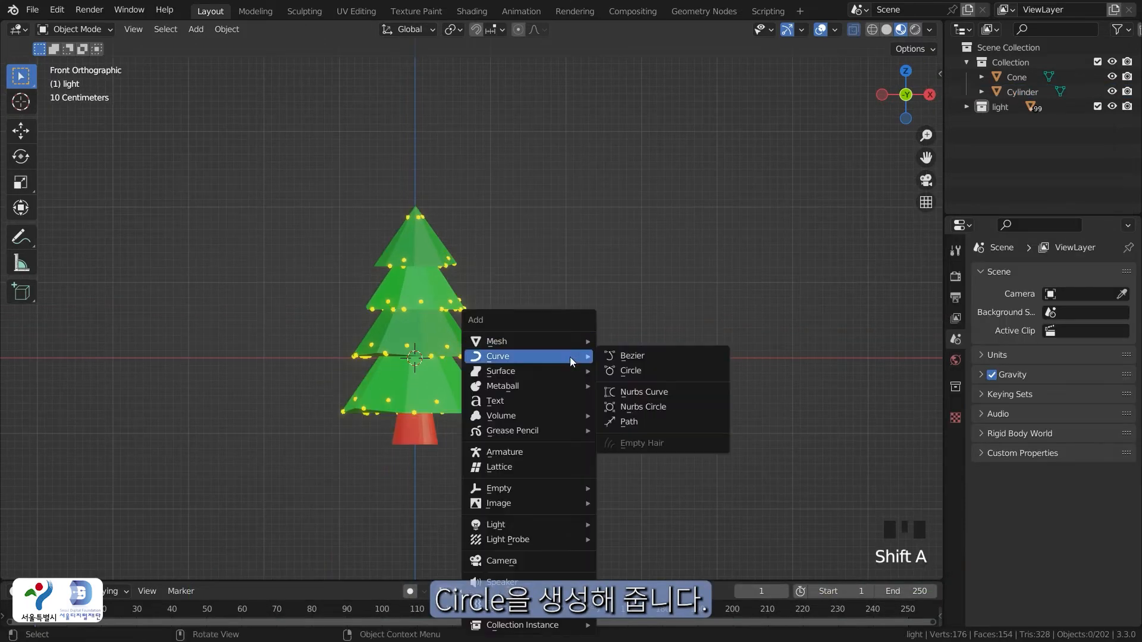
mouse_move(569, 338)
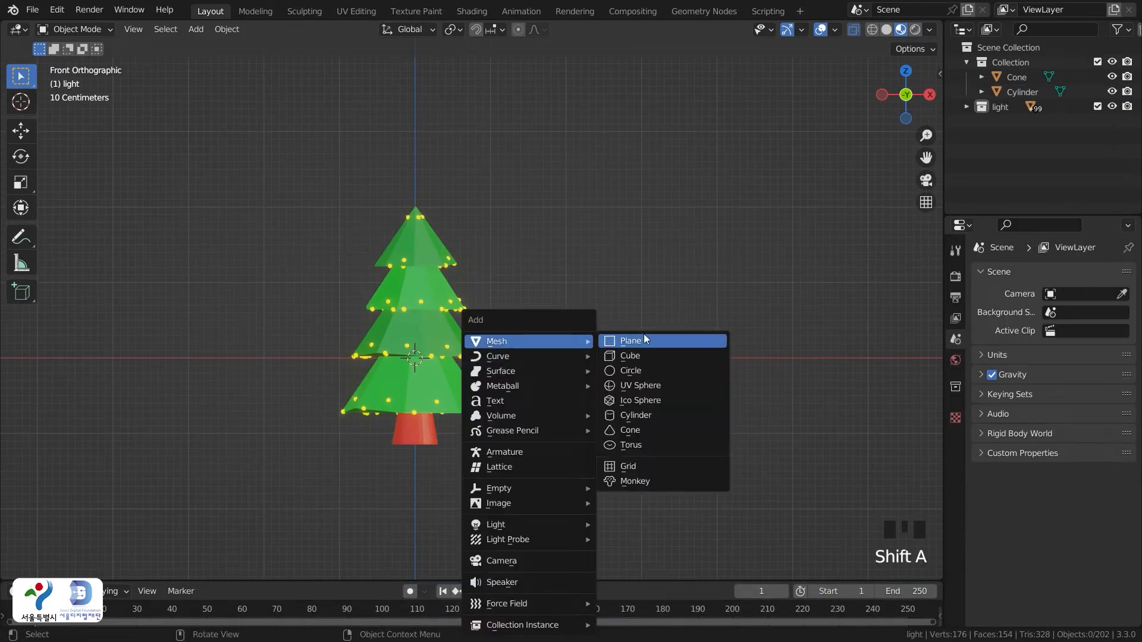
click(648, 369)
click(191, 408)
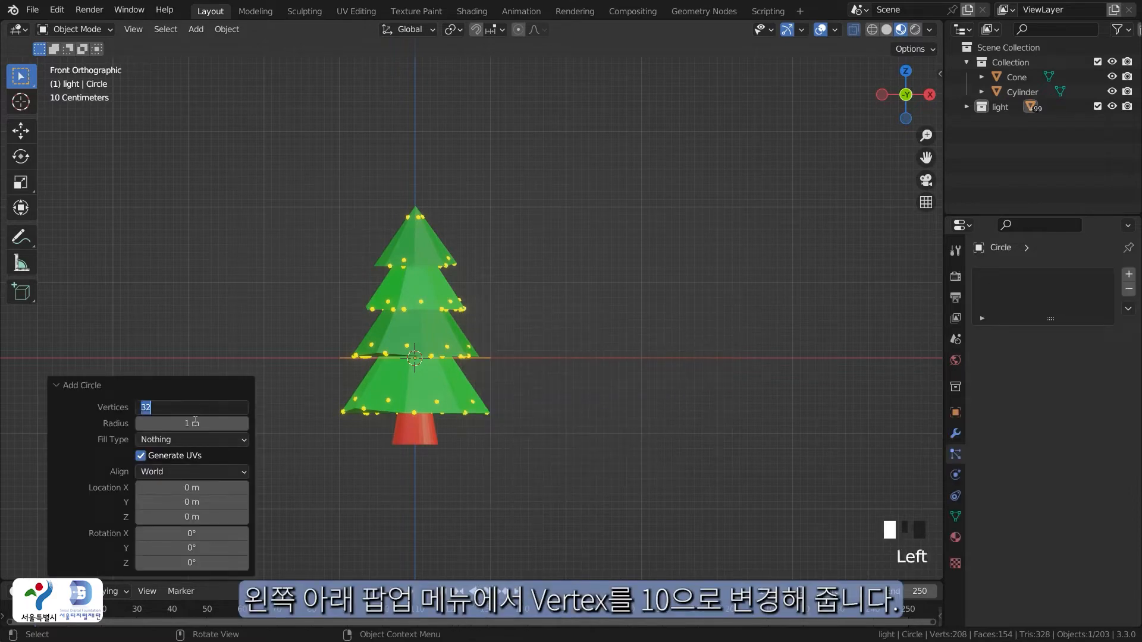
text(10)
key(Return)
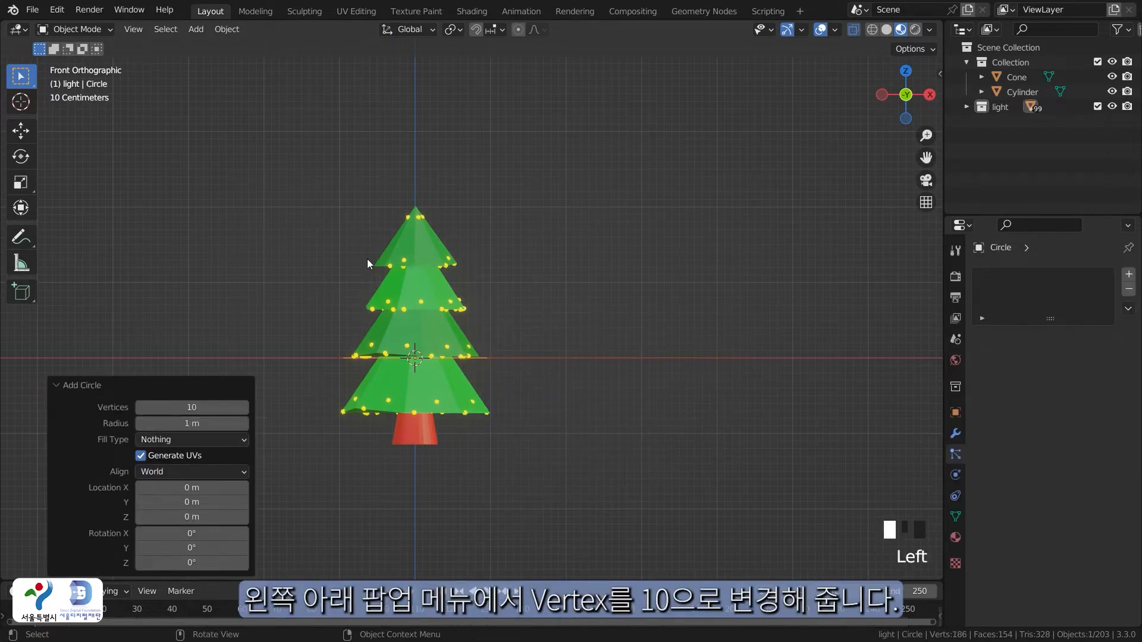
key(g)
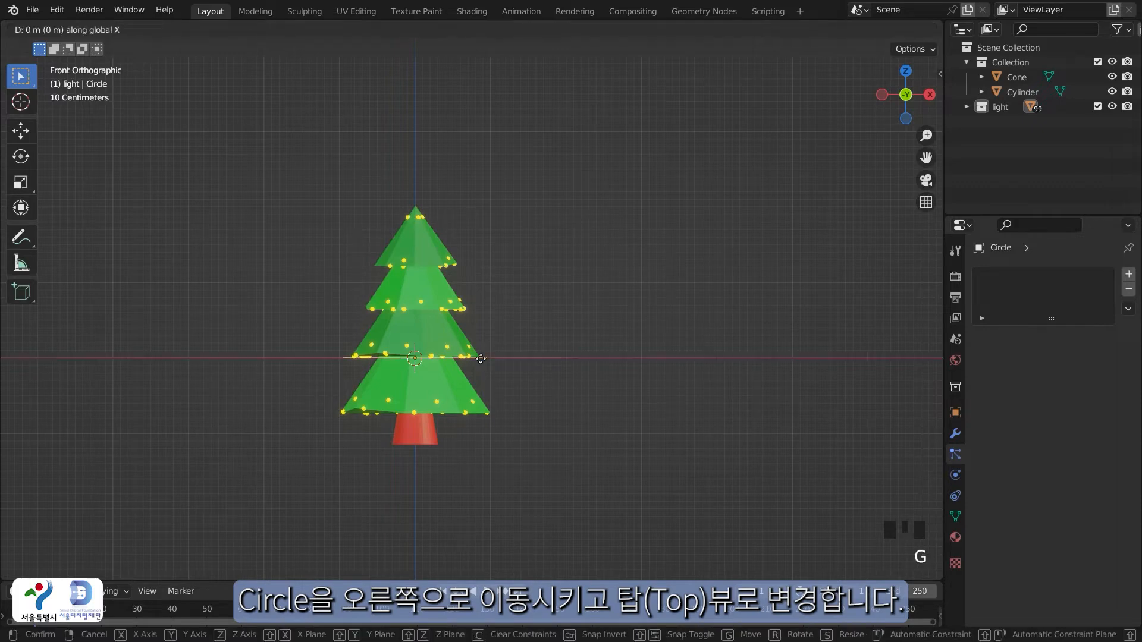
click(628, 339)
Open the circle in Edit Mode from the top view and deselect all its vertices
key(grave)
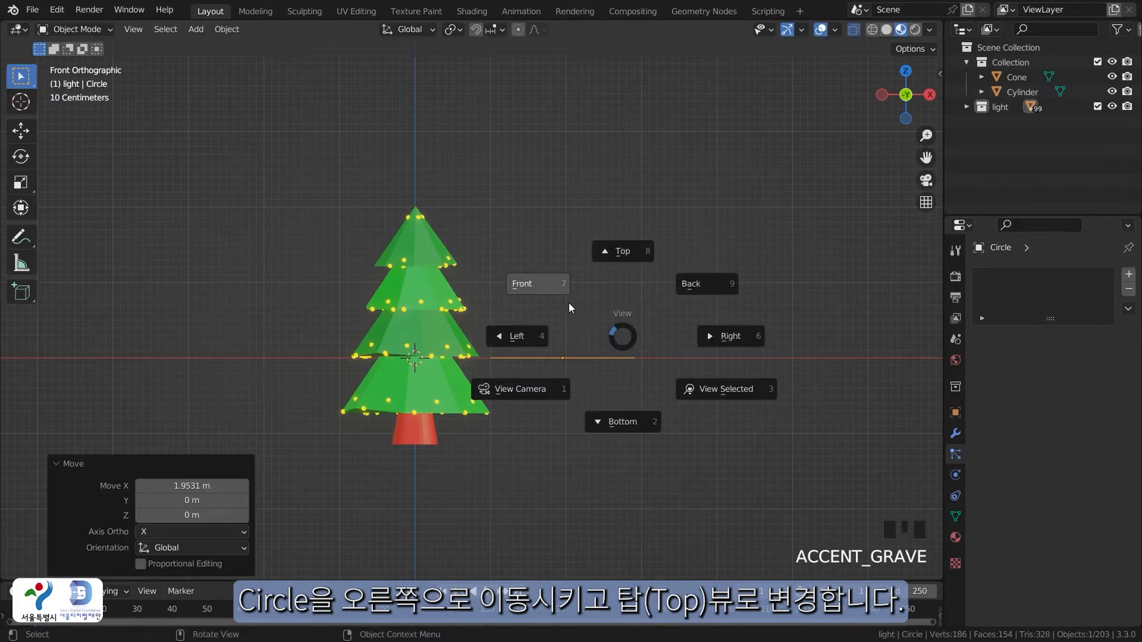
click(614, 251)
key(Tab)
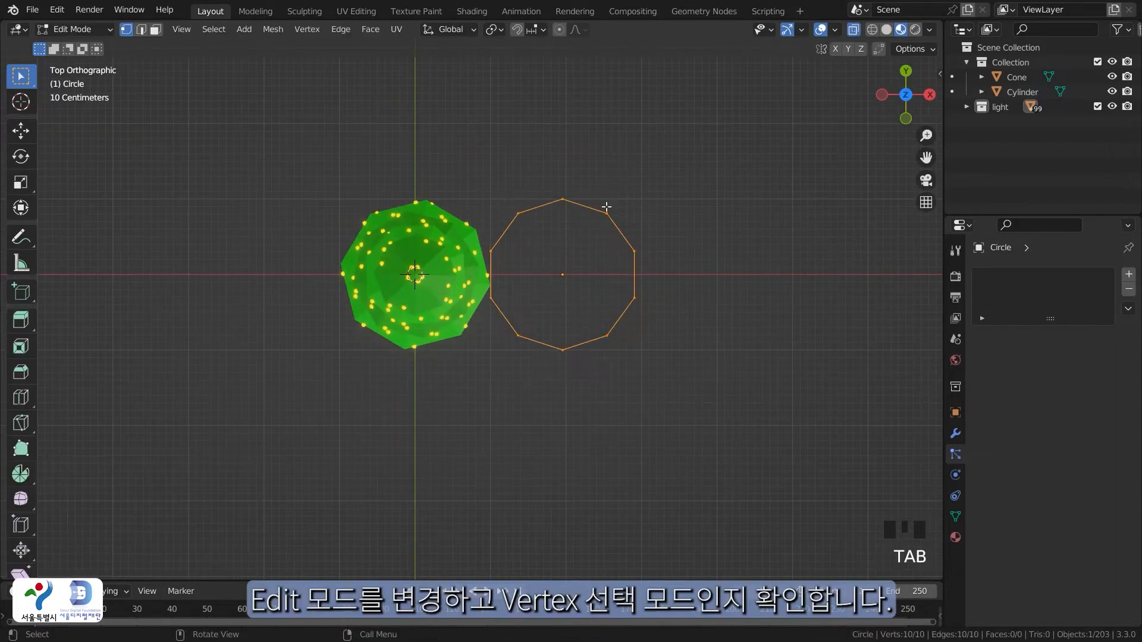
scroll(629, 249, up, 1)
scroll(629, 248, up, 2)
click(655, 238)
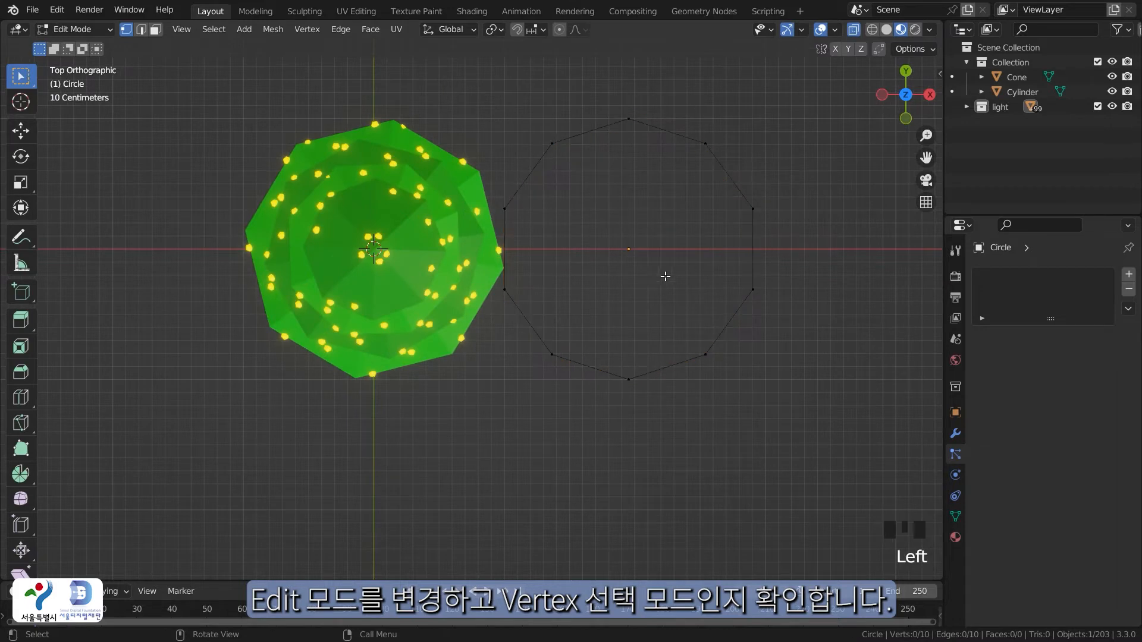
Select five alternating vertices of the circle, leaving the five star-tip vertices unselected
scroll(744, 294, down, 1)
shift+middle_drag(744, 293, 673, 329)
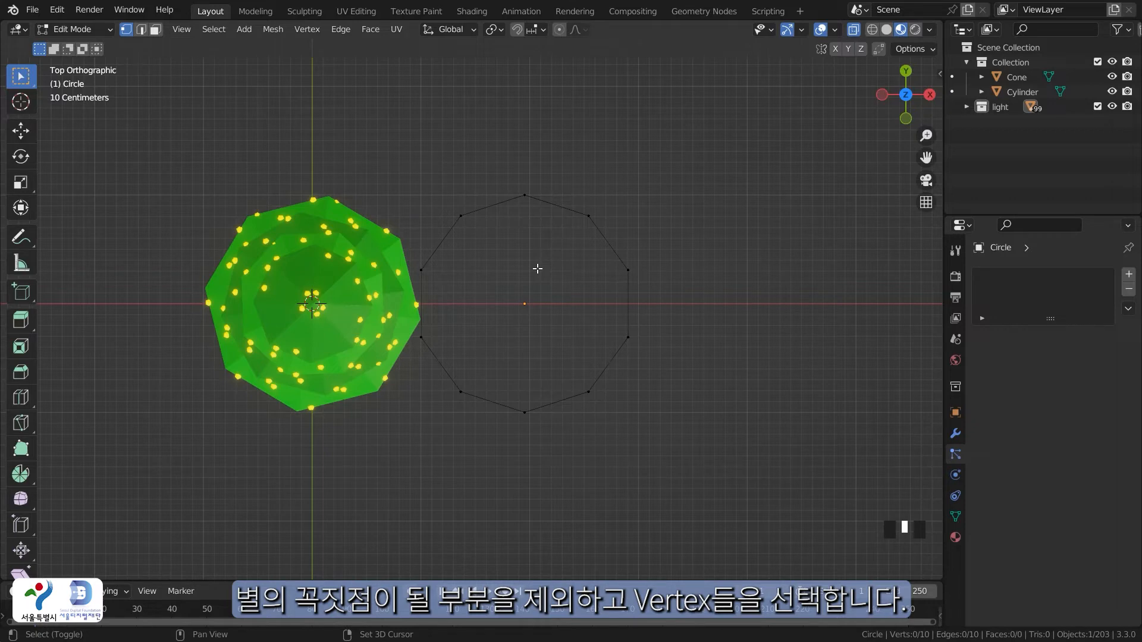
shift+middle_drag(586, 297, 575, 295)
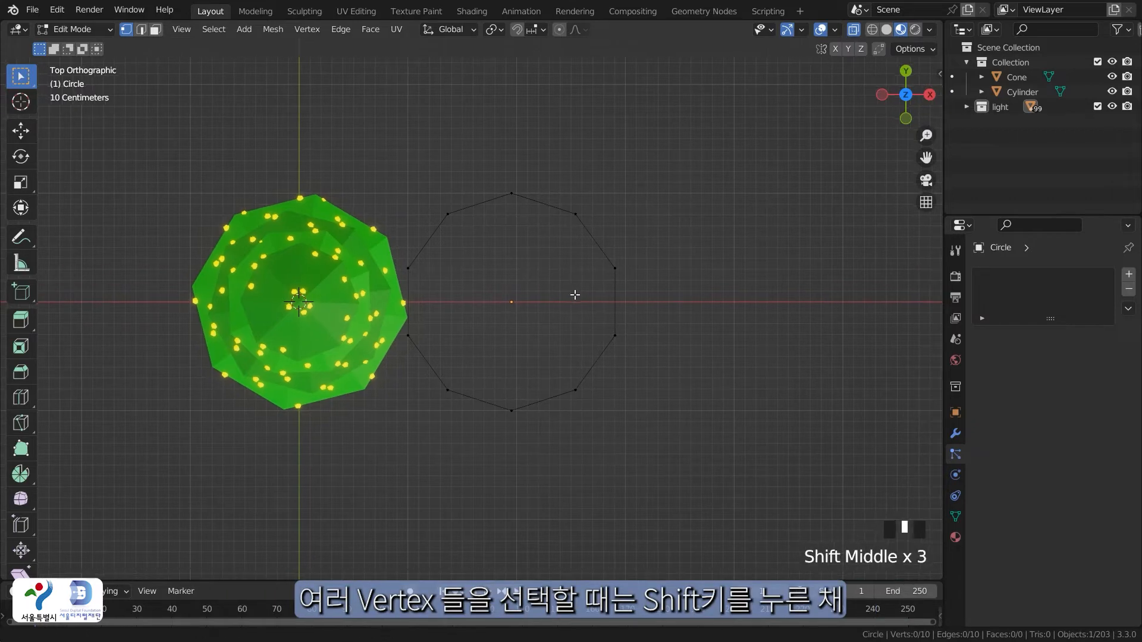
click(448, 213)
shift+click(575, 214)
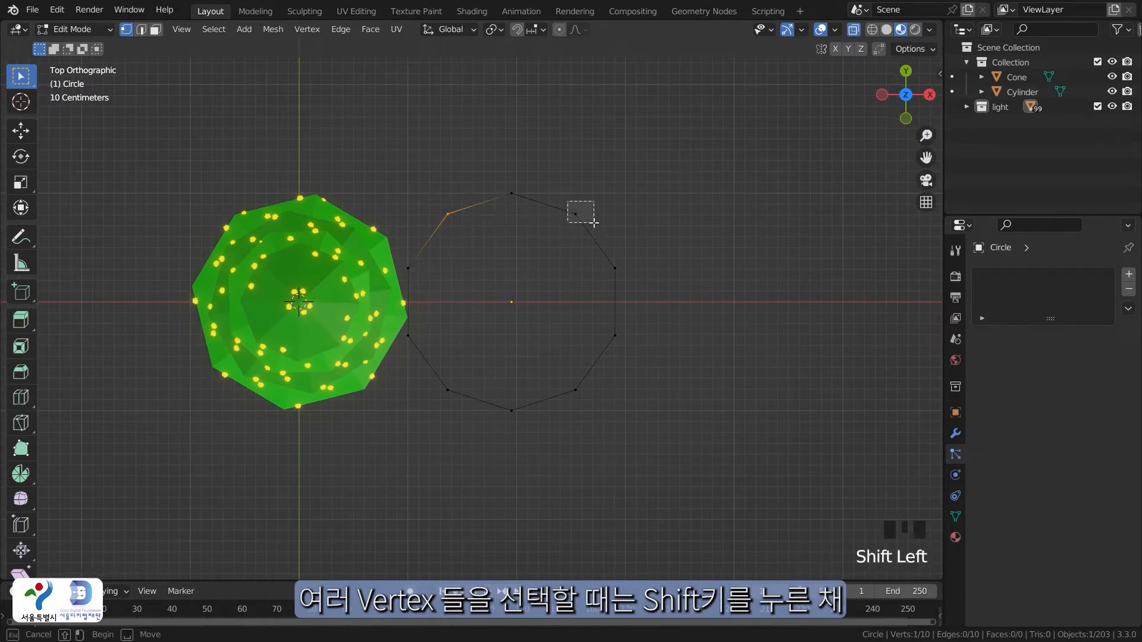
shift+click(610, 334)
shift+click(433, 381)
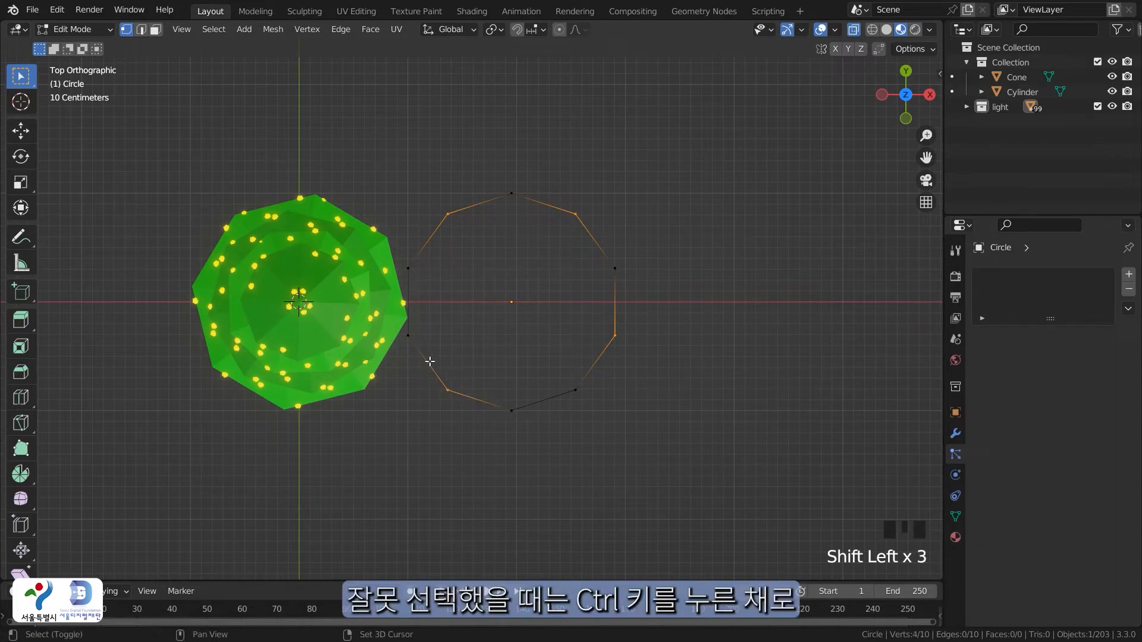
shift+click(472, 424)
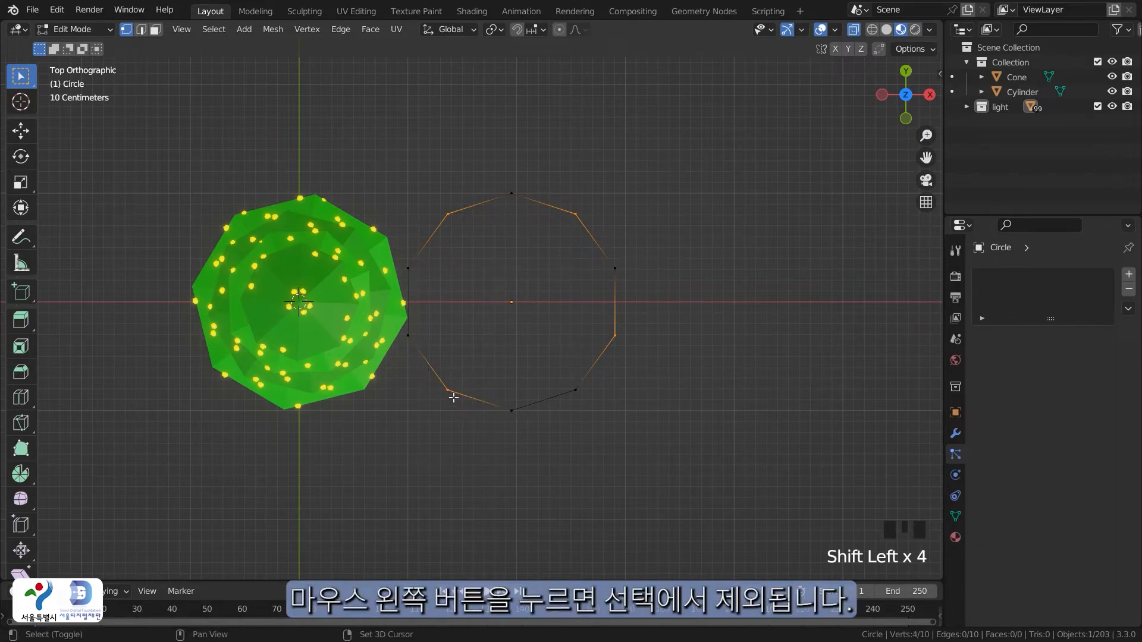
click(404, 334)
shift+click(409, 336)
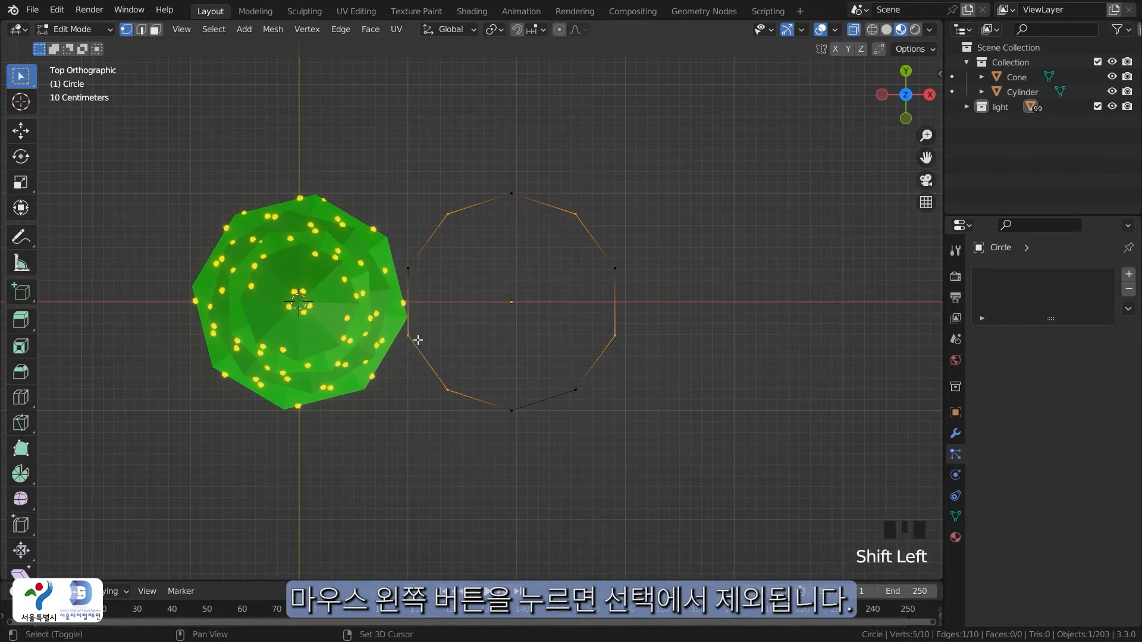
shift+click(457, 402)
ctrl+click(447, 390)
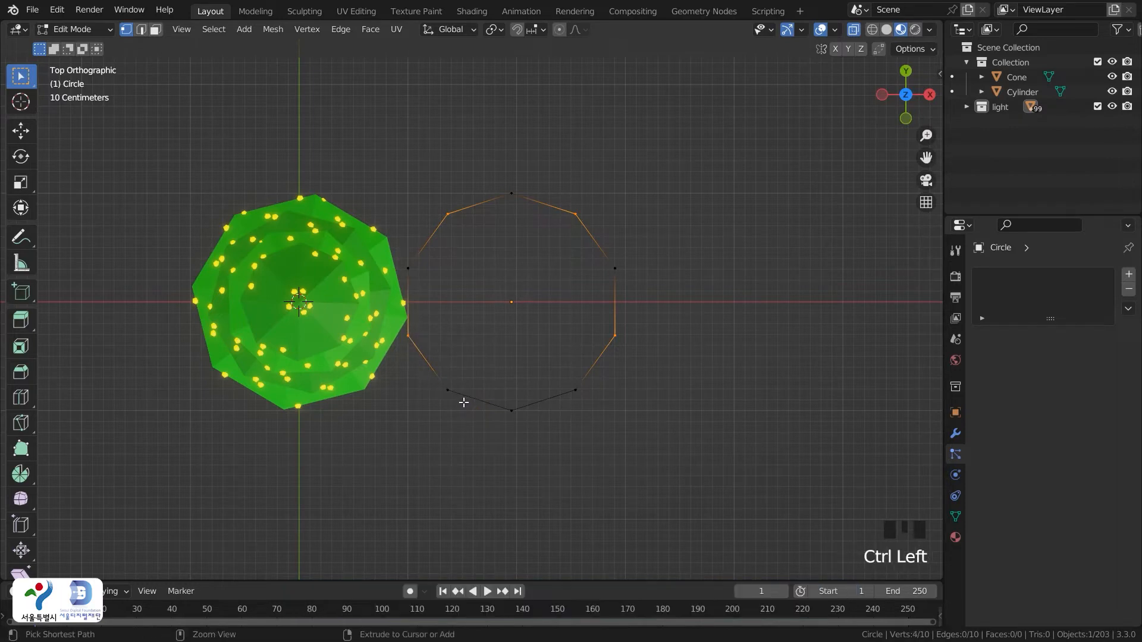
shift+click(516, 414)
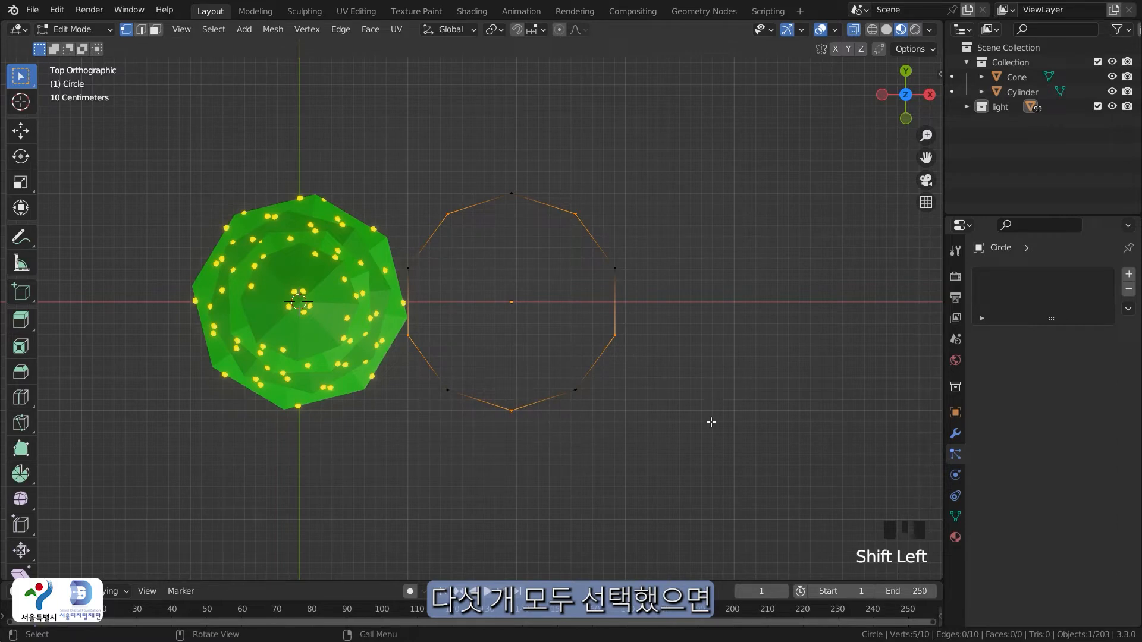
Scale the five selected vertices inward to about half their distance from the centre, forming a five-pointed star outline
key(s)
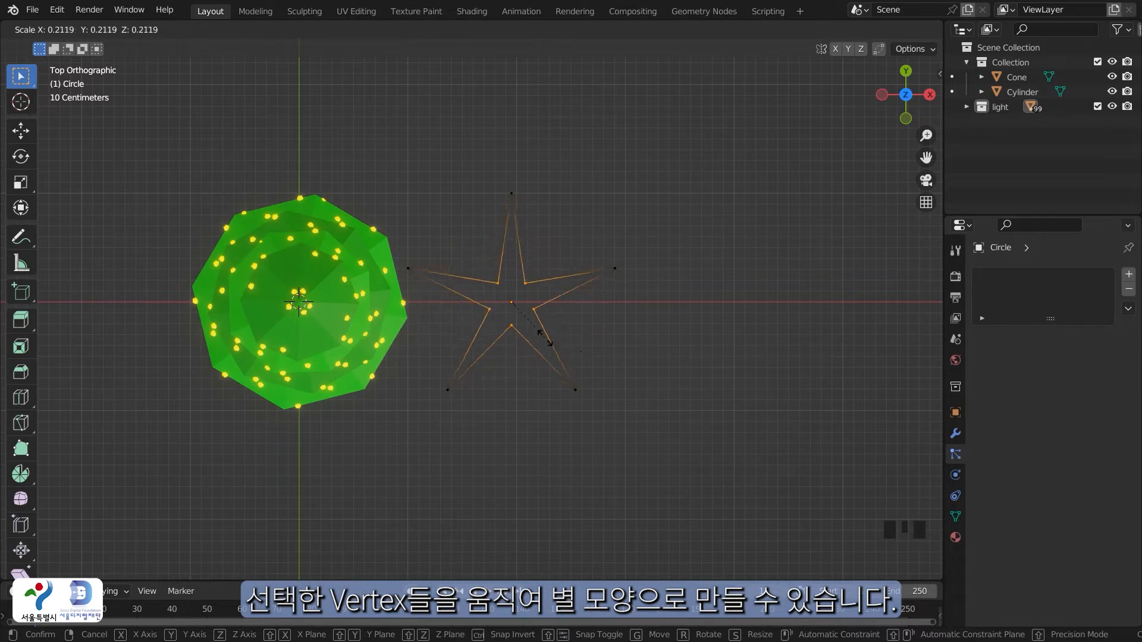
click(612, 362)
click(663, 355)
Fill the complete star outline with a single face
key(a)
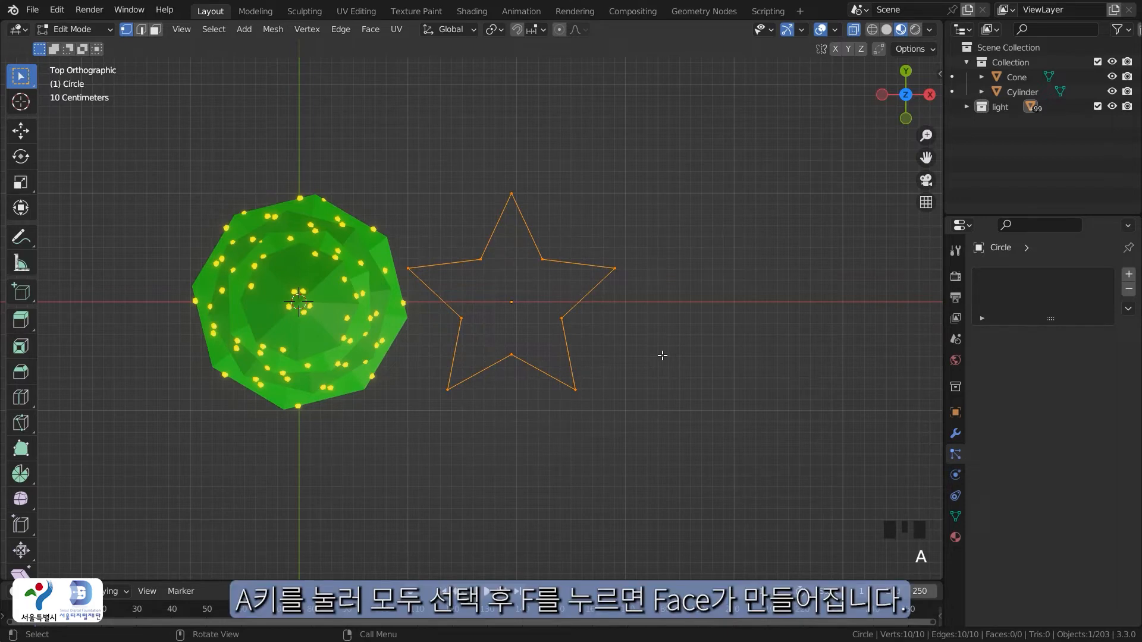
key(f)
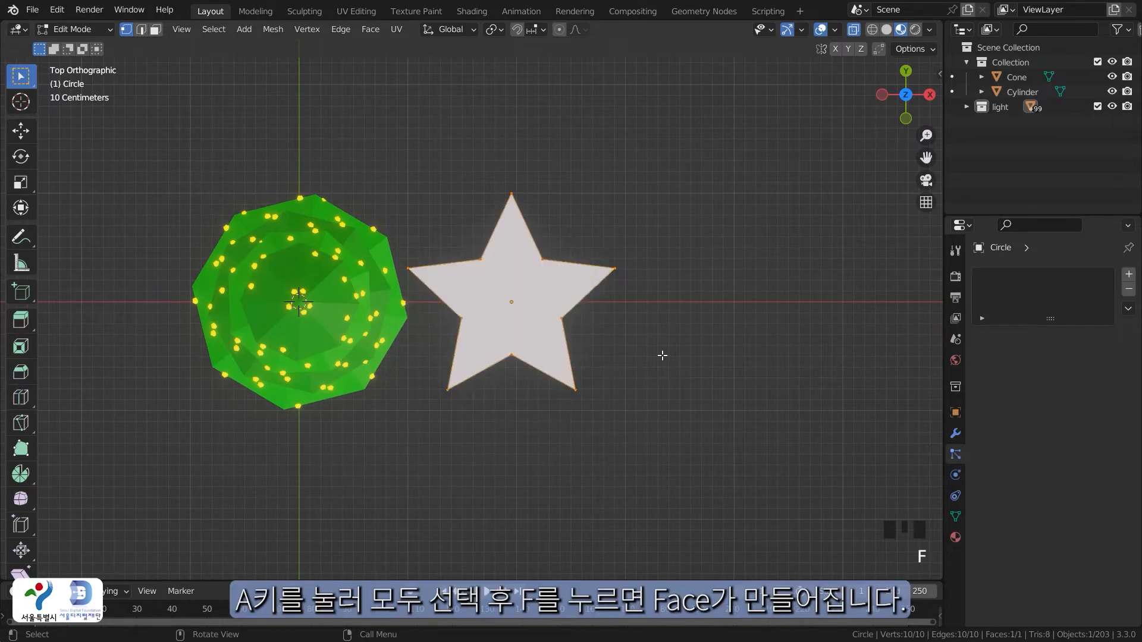
click(576, 416)
Extrude the whole star face upward by a little over 0.1 m to give it thickness
middle_drag(503, 444, 517, 420)
scroll(547, 441, down, 1)
scroll(553, 434, up, 2)
key(a)
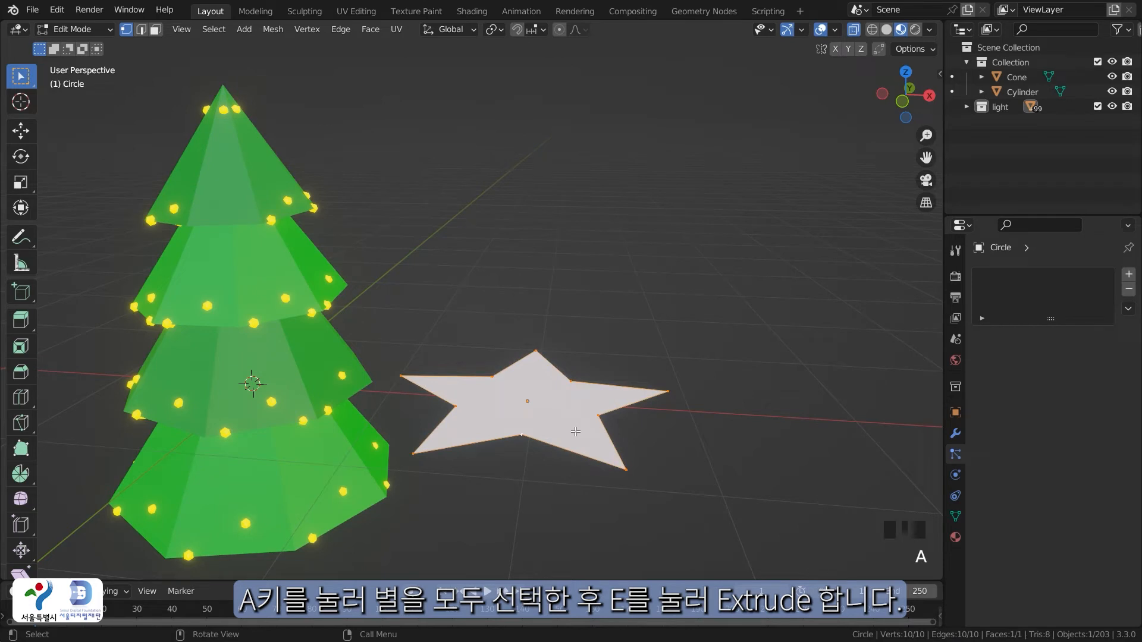
key(e)
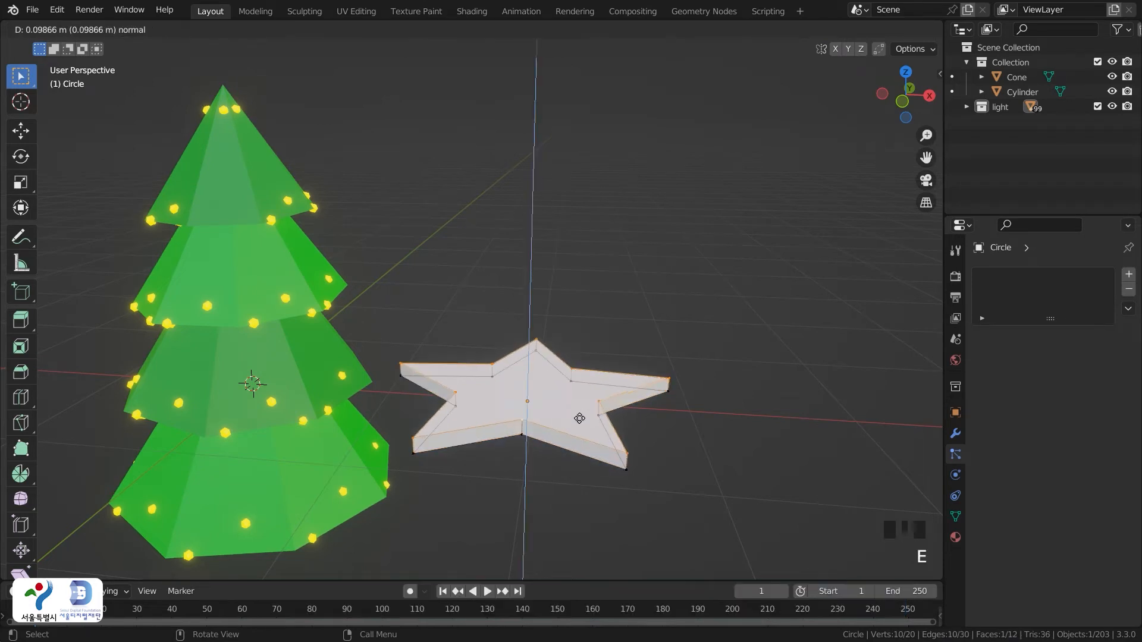
click(576, 416)
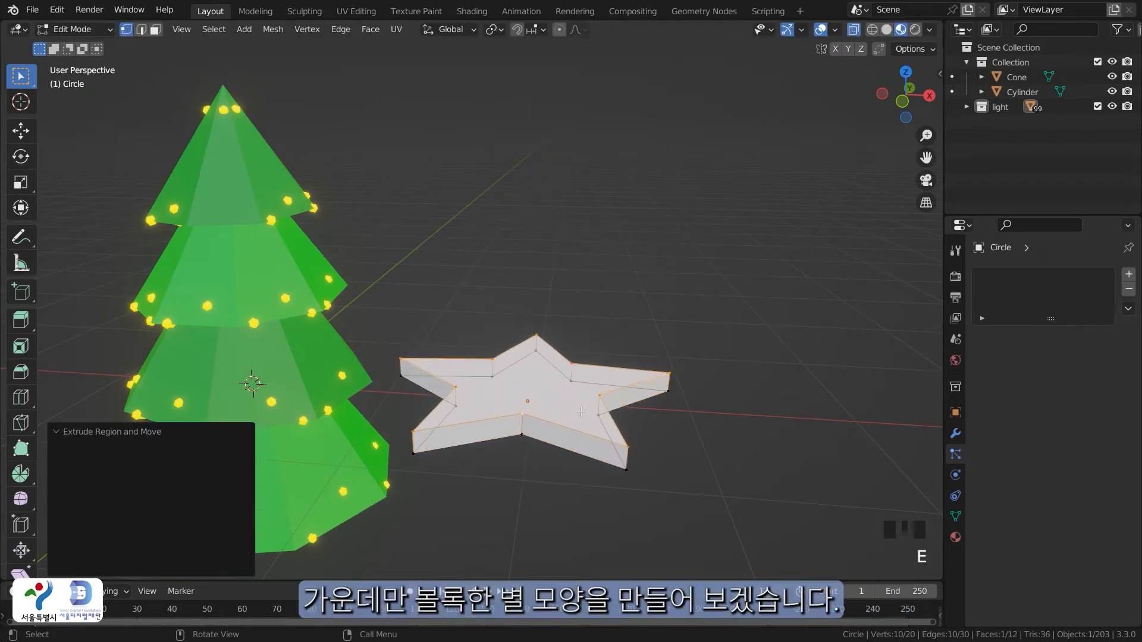
Select only the star's upper vertices from the front view in Edit Mode and scale them to 0, forming a central peak
key(Tab)
click(582, 409)
middle_drag(591, 435, 566, 415)
key(grave)
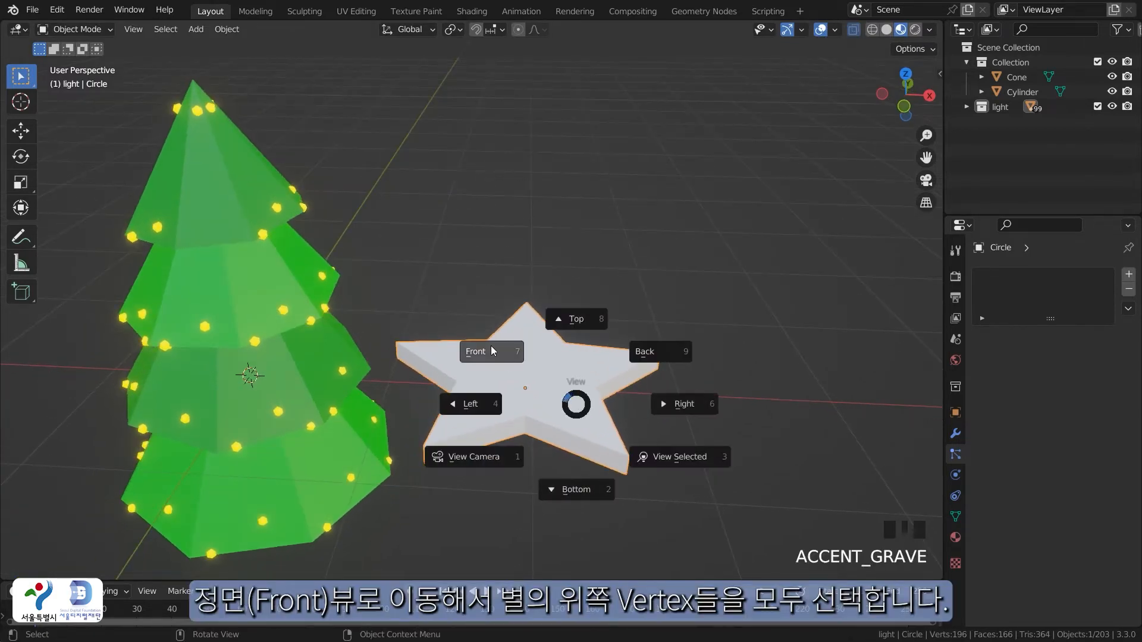
click(594, 425)
key(Tab)
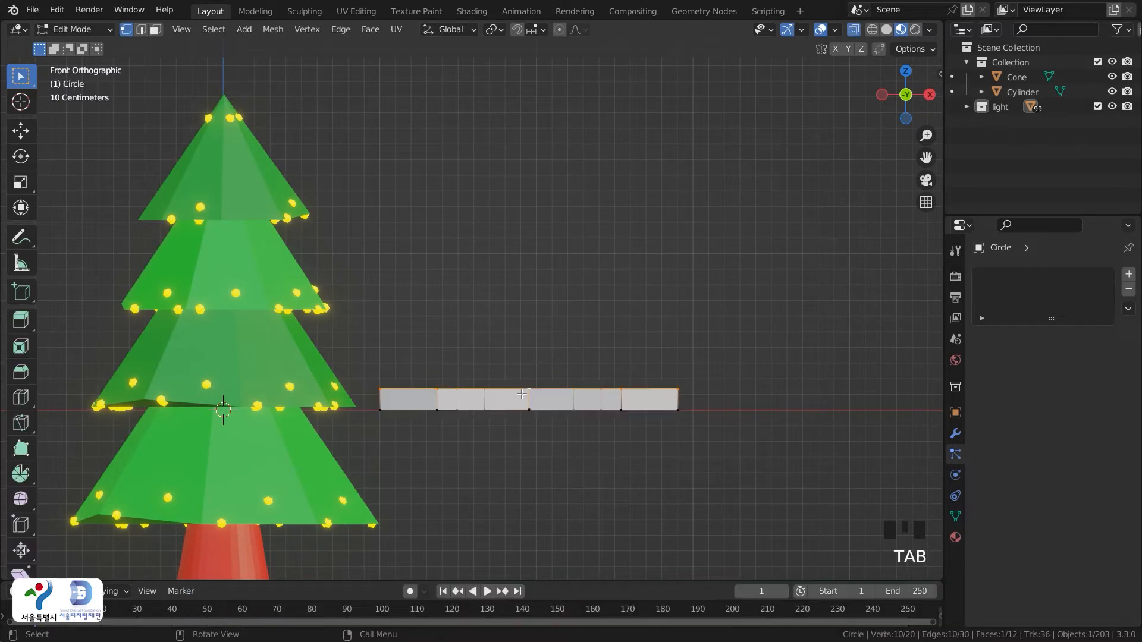
drag(361, 368, 717, 399)
key(s)
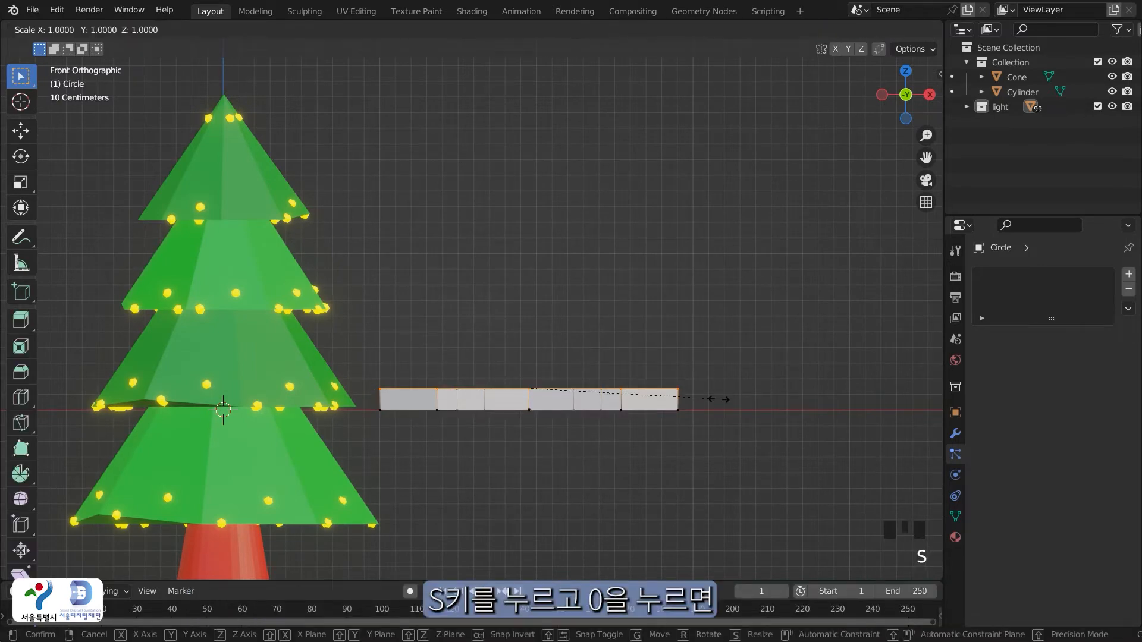
key(0)
click(718, 399)
Return to Object Mode and rotate the star 90° about the global X axis so it stands upright
middle_drag(645, 487, 583, 314)
click(676, 329)
middle_drag(511, 396, 718, 242)
click(586, 515)
middle_drag(586, 516, 583, 440)
scroll(583, 440, down, 2)
click(594, 419)
key(Tab)
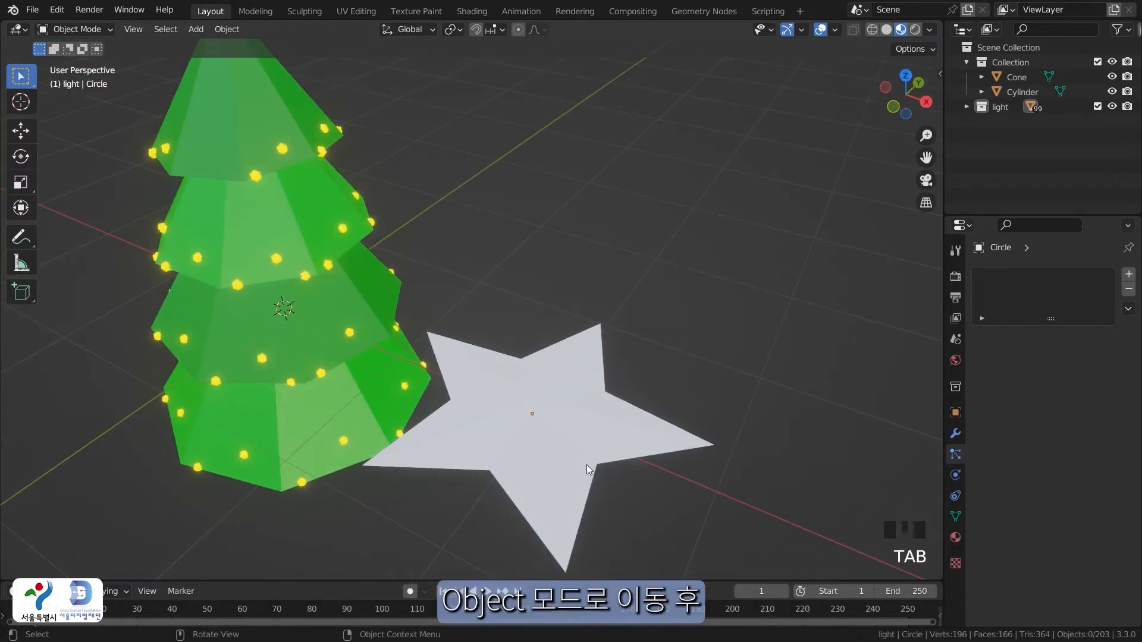
click(539, 431)
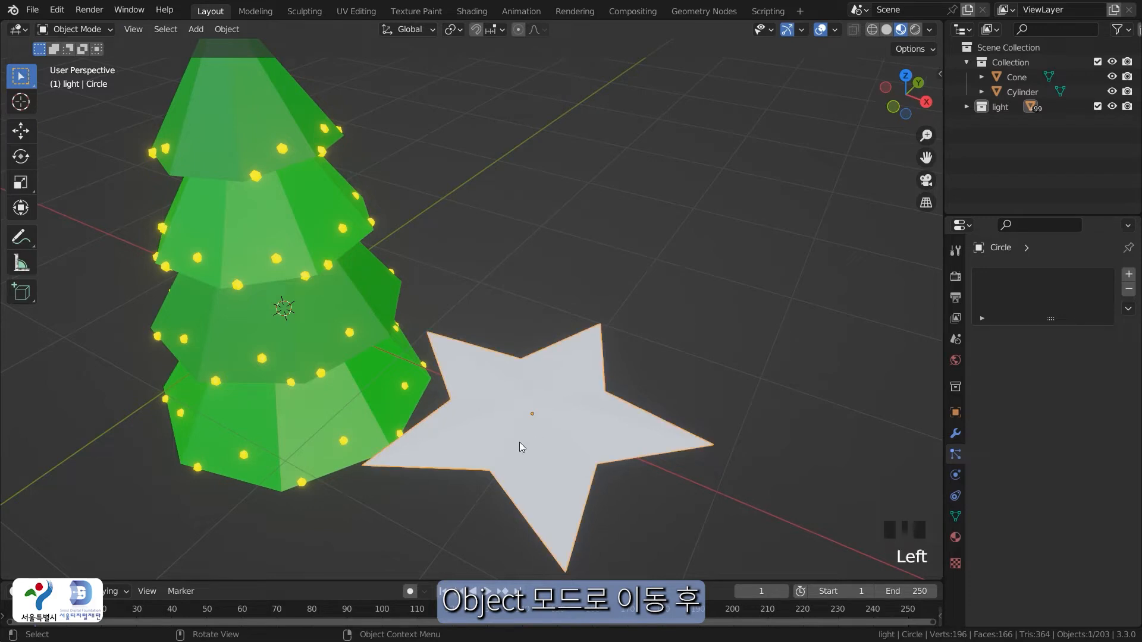
key(r)
text(x90)
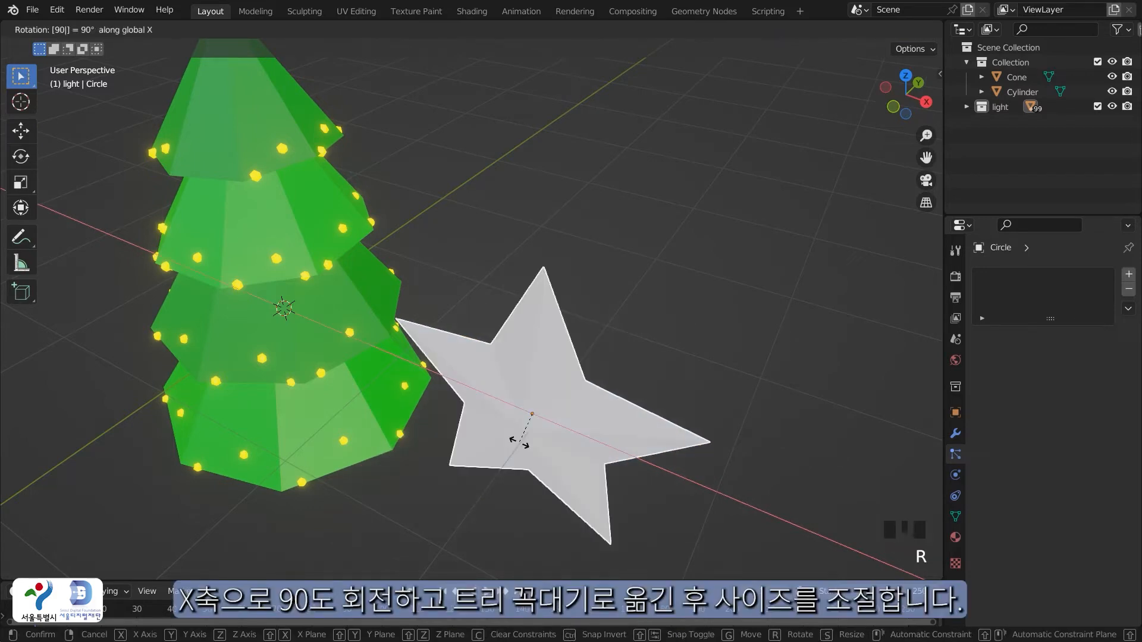
key(Return)
From the front view, move the star about 2.11 m along negative X and 2.27 m up along Z, near the treetop
scroll(519, 337, down, 2)
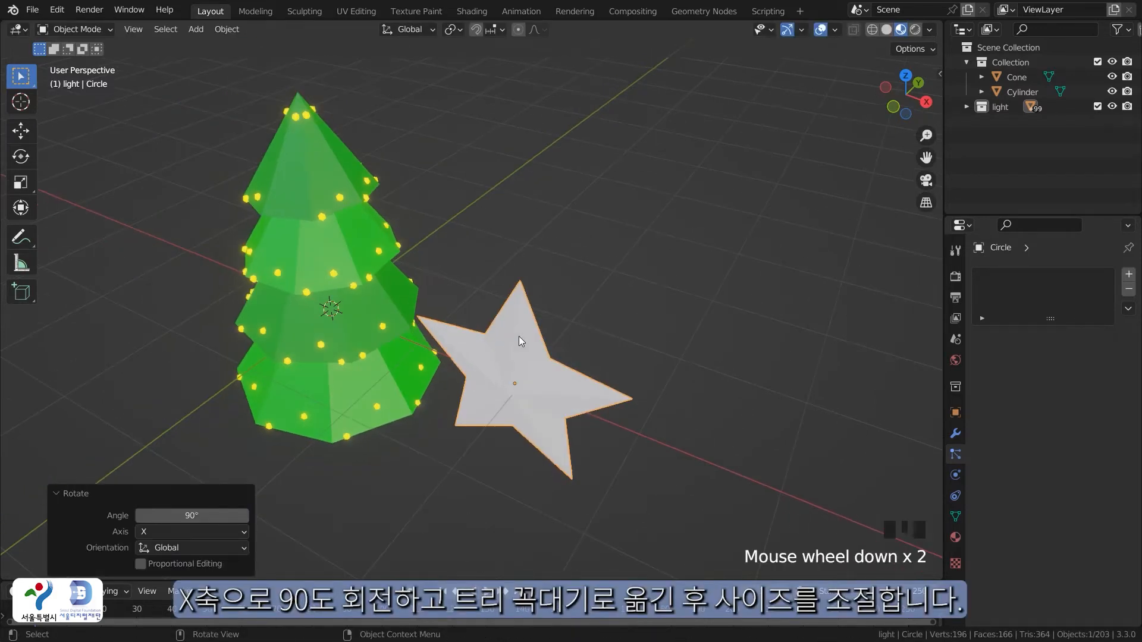
key(grave)
click(454, 297)
key(g)
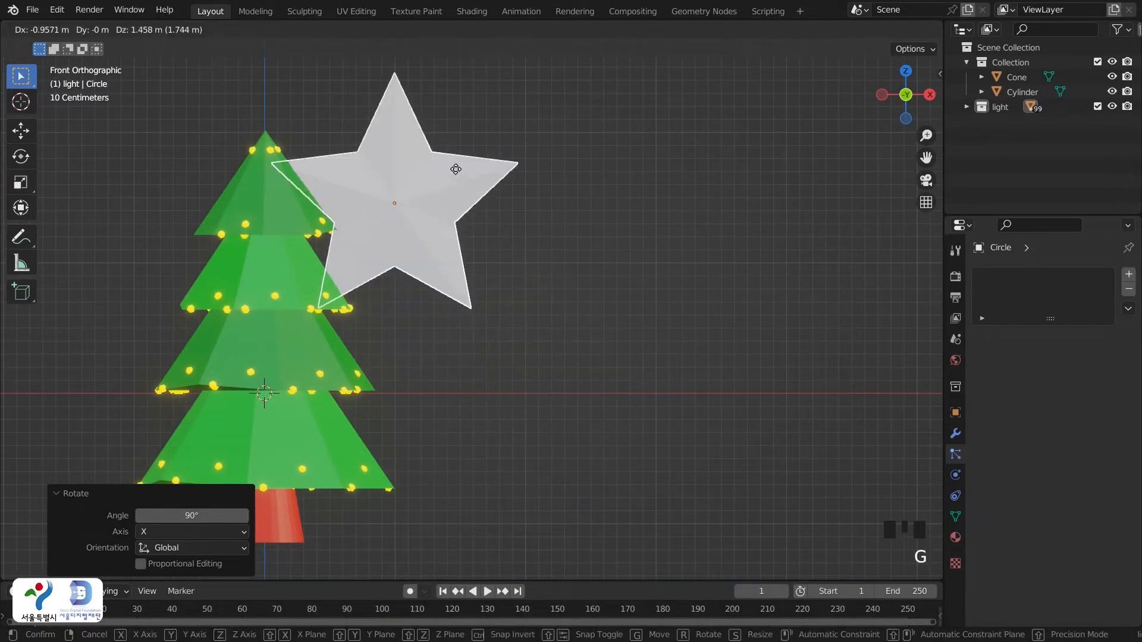
click(335, 117)
Scale the star to about 0.222 and move it about 0.16 m along X and 0.15 m down along Z onto the treetop
key(s)
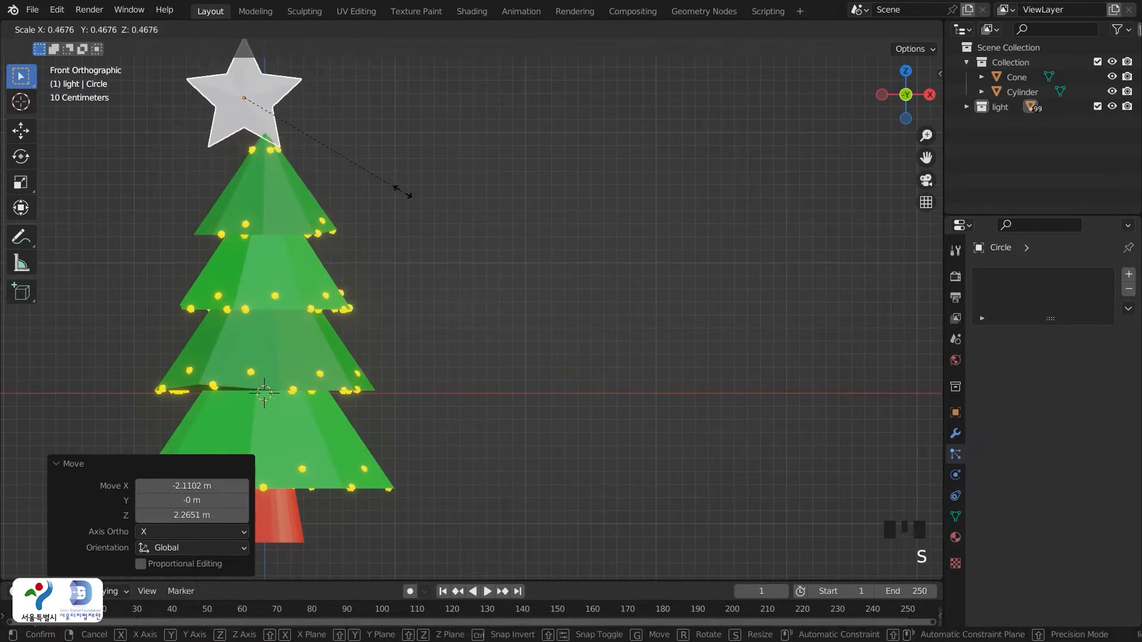
click(324, 143)
key(g)
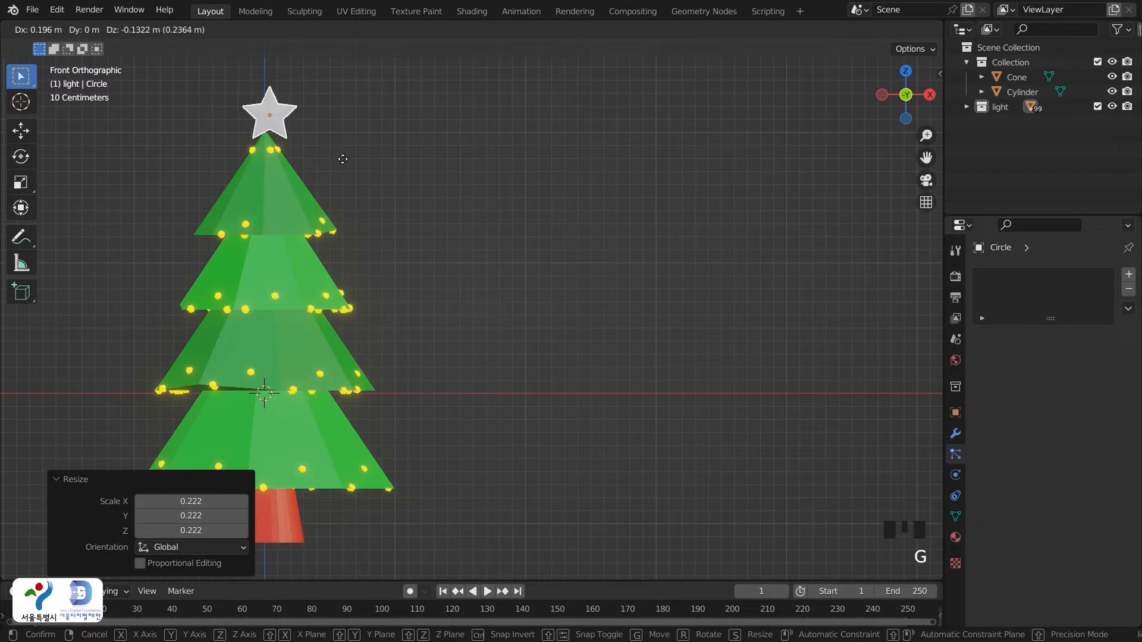
click(338, 162)
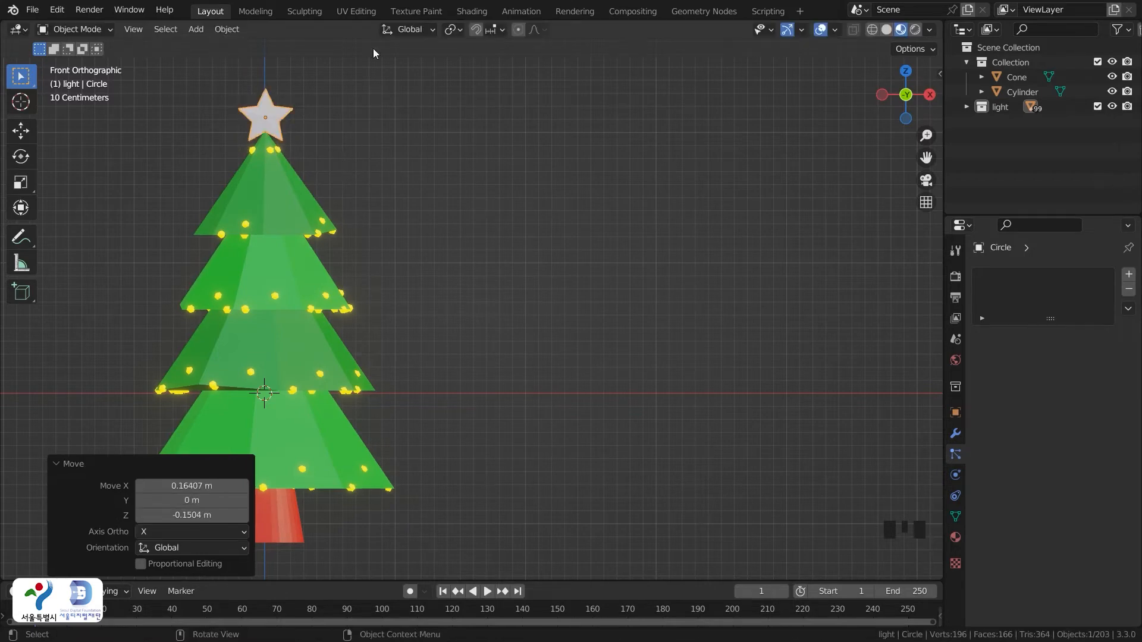
Examine how the star sits on the treetop from several angles and distances
scroll(392, 143, up, 1)
middle_drag(403, 148, 525, 323)
scroll(499, 238, up, 1)
click(394, 190)
middle_drag(513, 260, 507, 277)
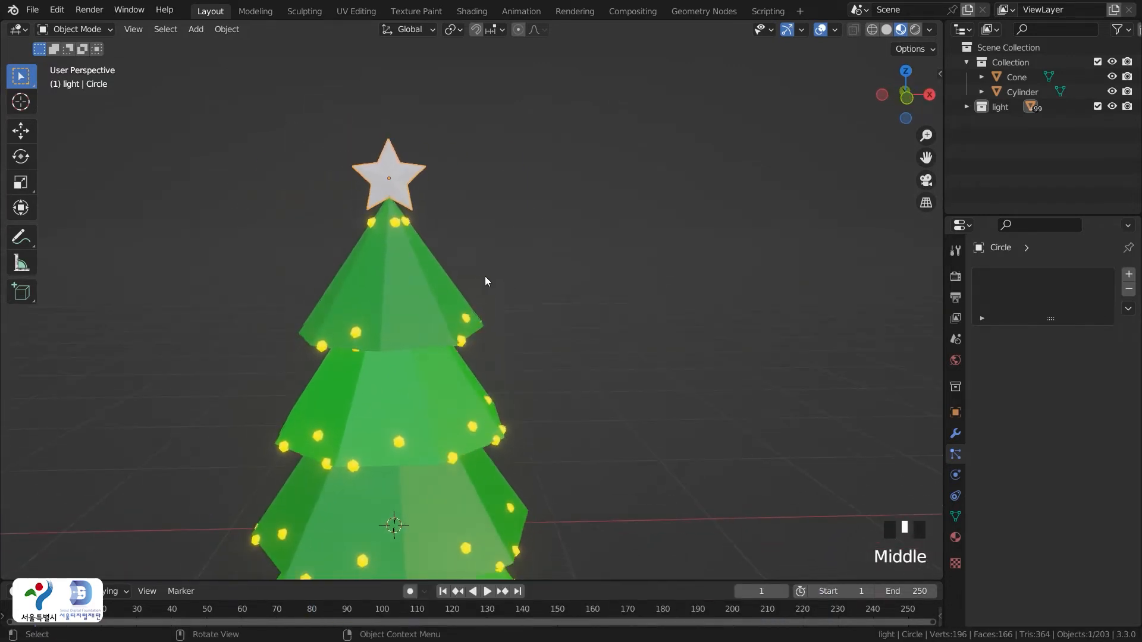
scroll(487, 255, up, 2)
shift+middle_drag(466, 226, 554, 305)
click(467, 237)
scroll(624, 416, down, 3)
shift+middle_drag(624, 416, 607, 322)
scroll(655, 276, down, 1)
Create a new material for the star and name it "yellow star"
click(955, 537)
click(1039, 337)
click(1068, 336)
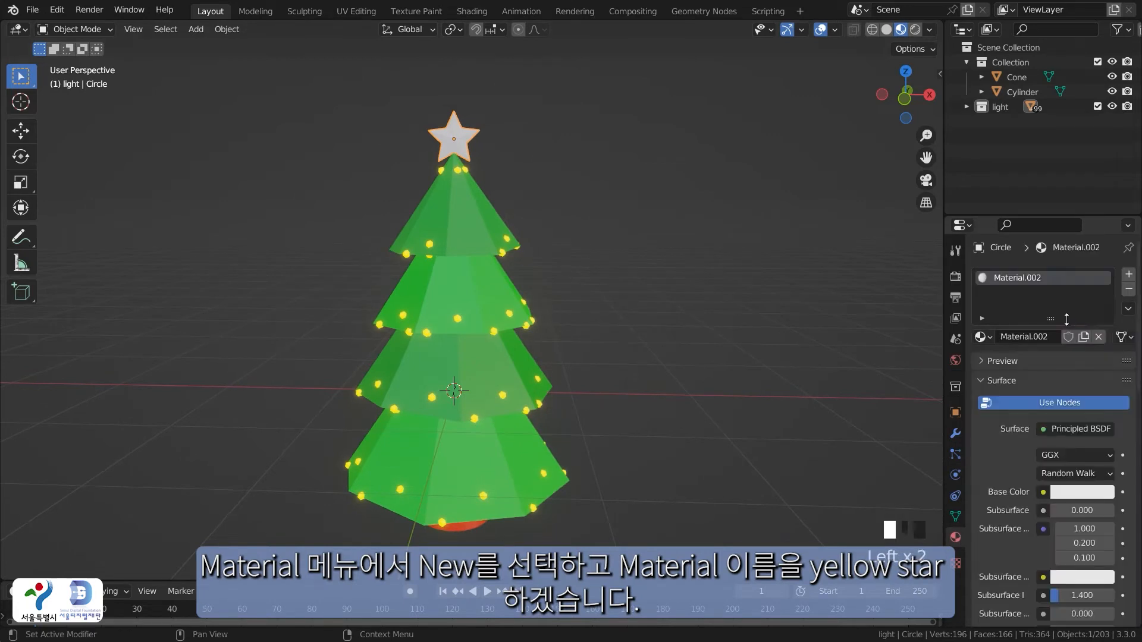
click(1040, 337)
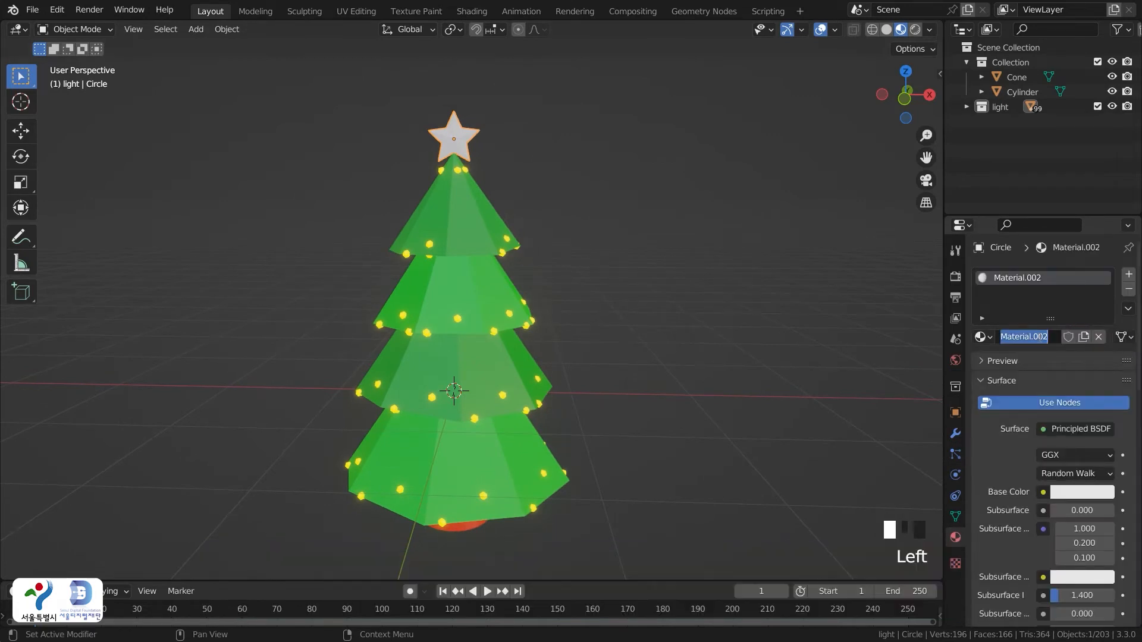
text(yellow)
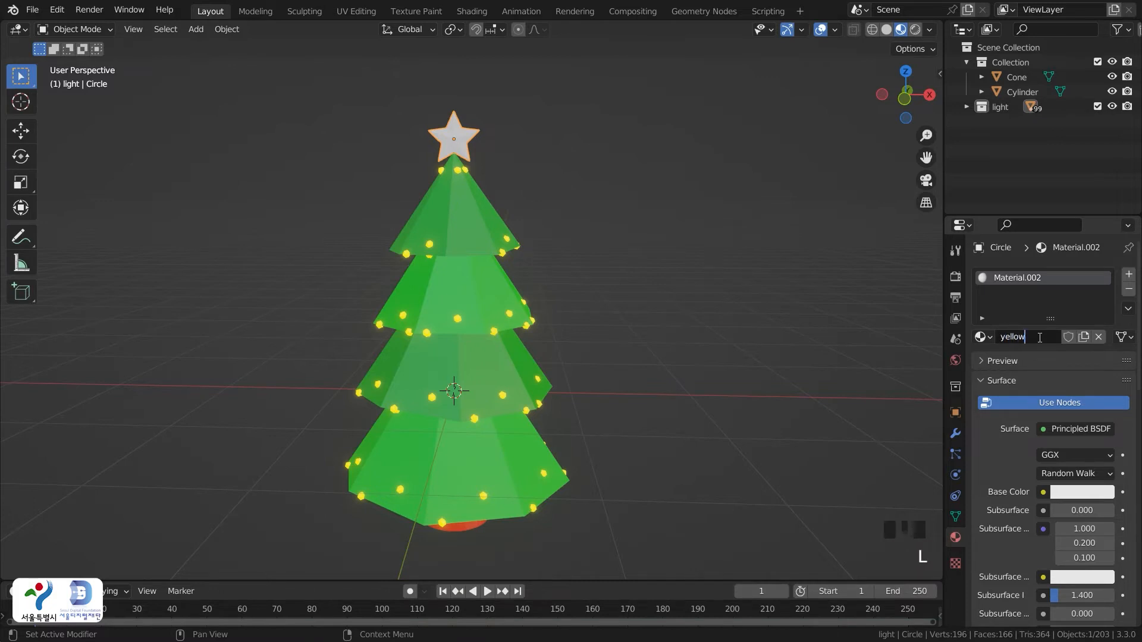
text( star)
key(Return)
Set the Base Color of the star's material to a saturated yellow
scroll(1097, 390, down, 5)
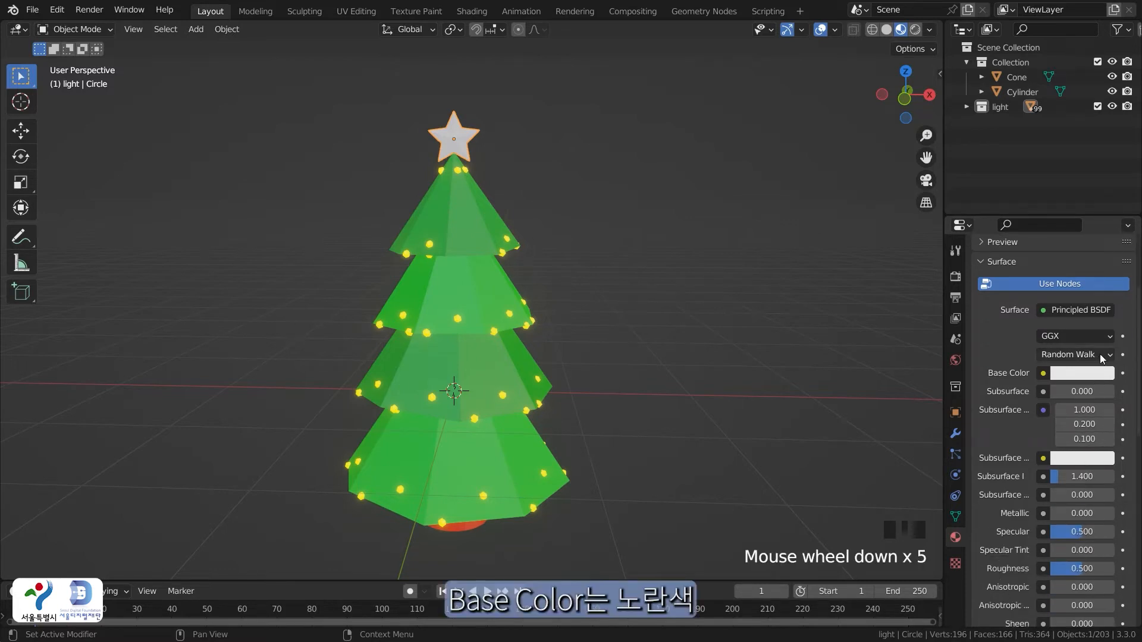
click(1100, 374)
drag(1032, 215, 991, 243)
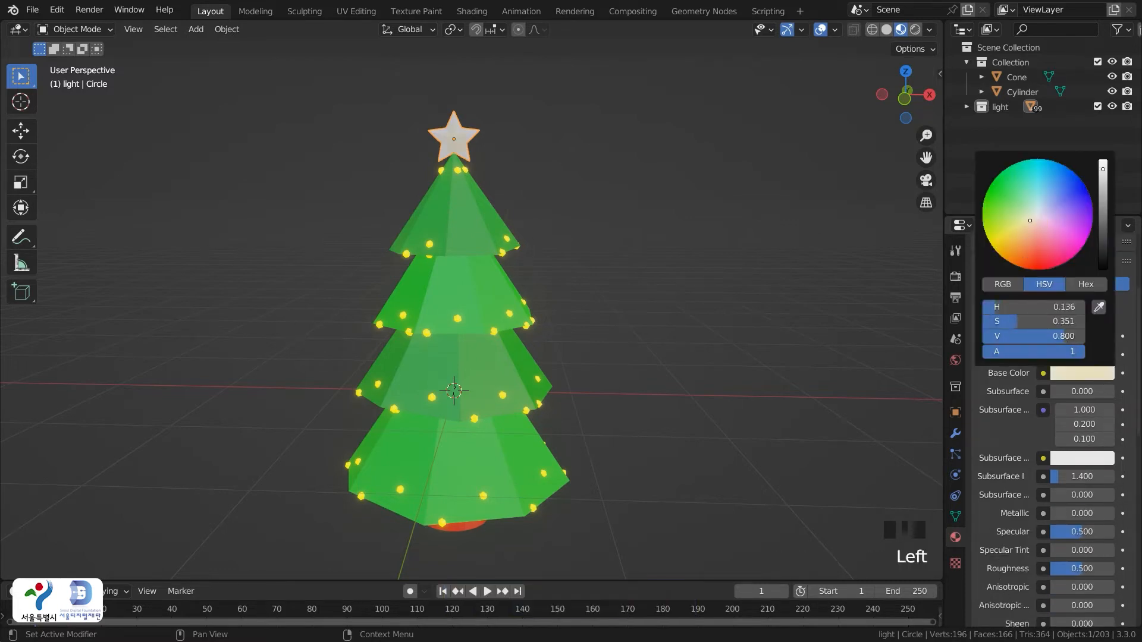
Set the star material's Emission color to bright saturated yellow and its Emission Strength to 5
scroll(1064, 550, down, 13)
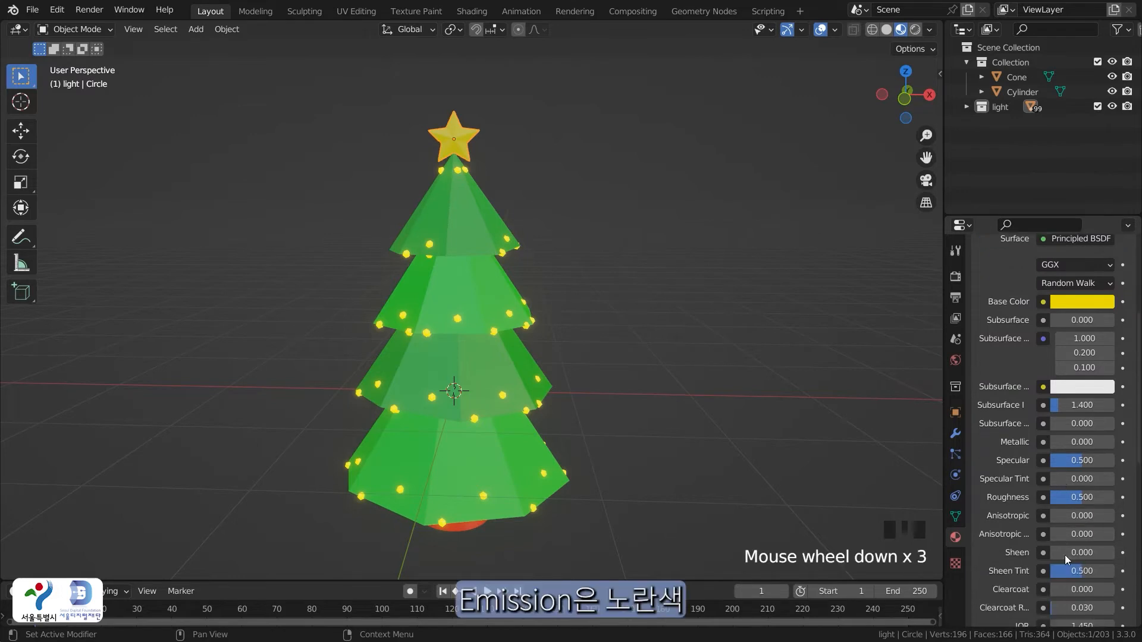
click(1079, 445)
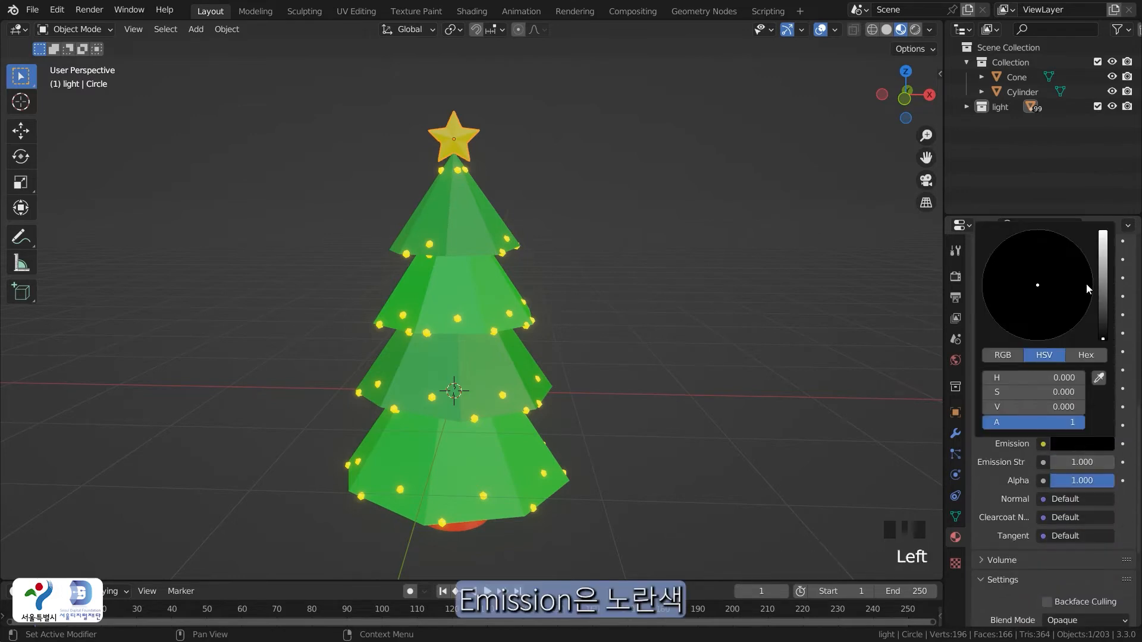
drag(1104, 338, 1103, 230)
drag(1041, 286, 991, 316)
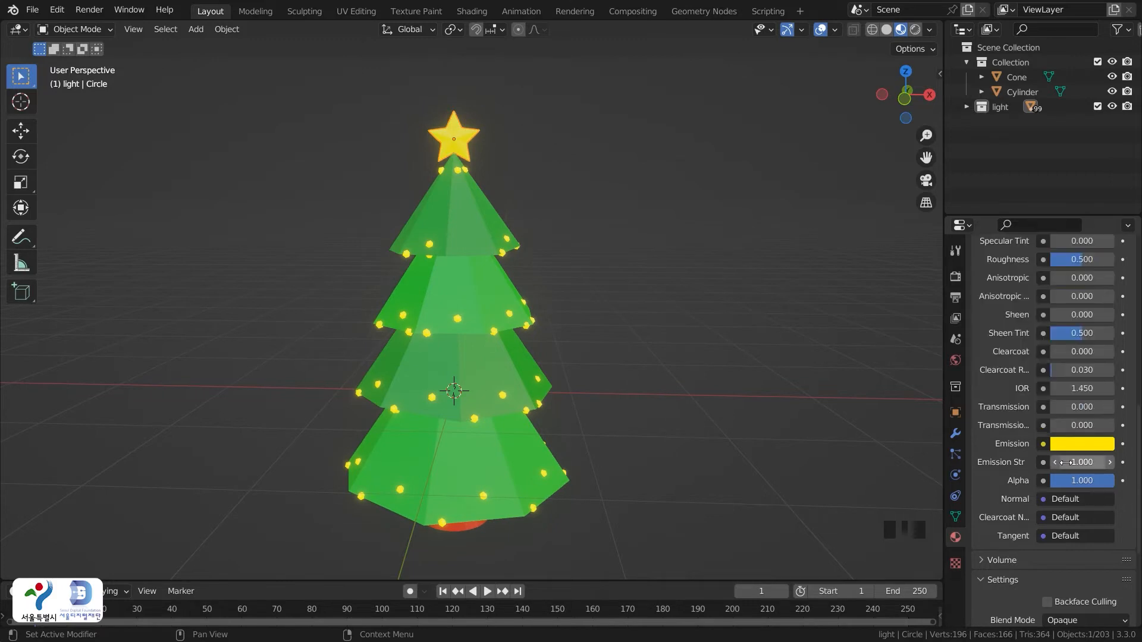
click(1066, 462)
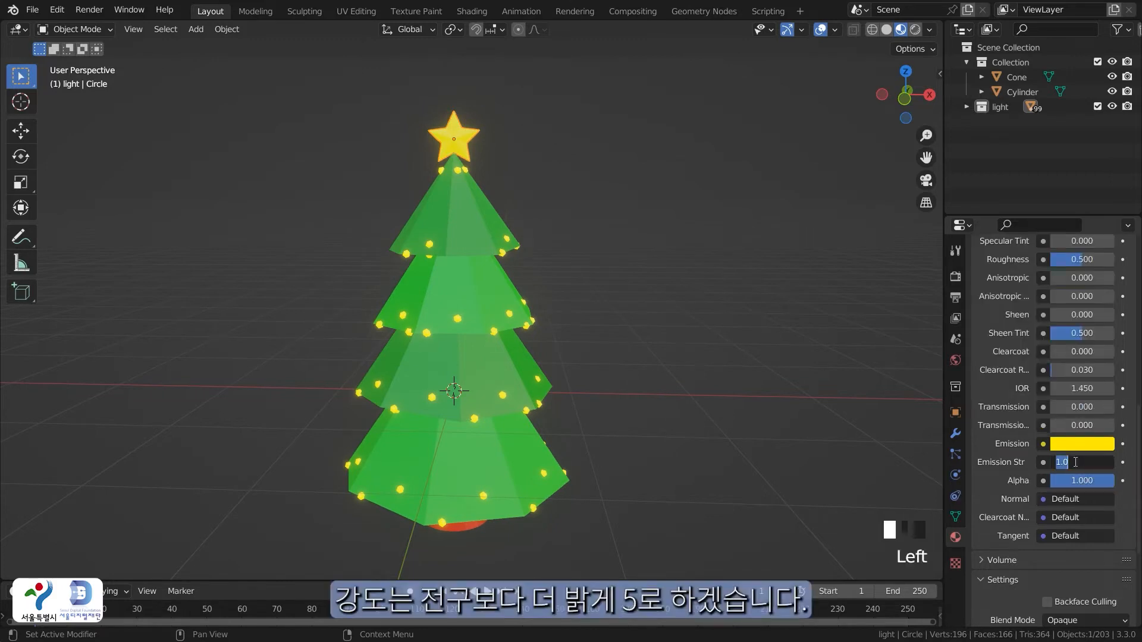
text(5)
click(688, 387)
Add a UV sphere mesh to the scene from the front view
scroll(601, 404, down, 2)
middle_drag(547, 408, 562, 397)
key(grave)
click(458, 345)
click(637, 430)
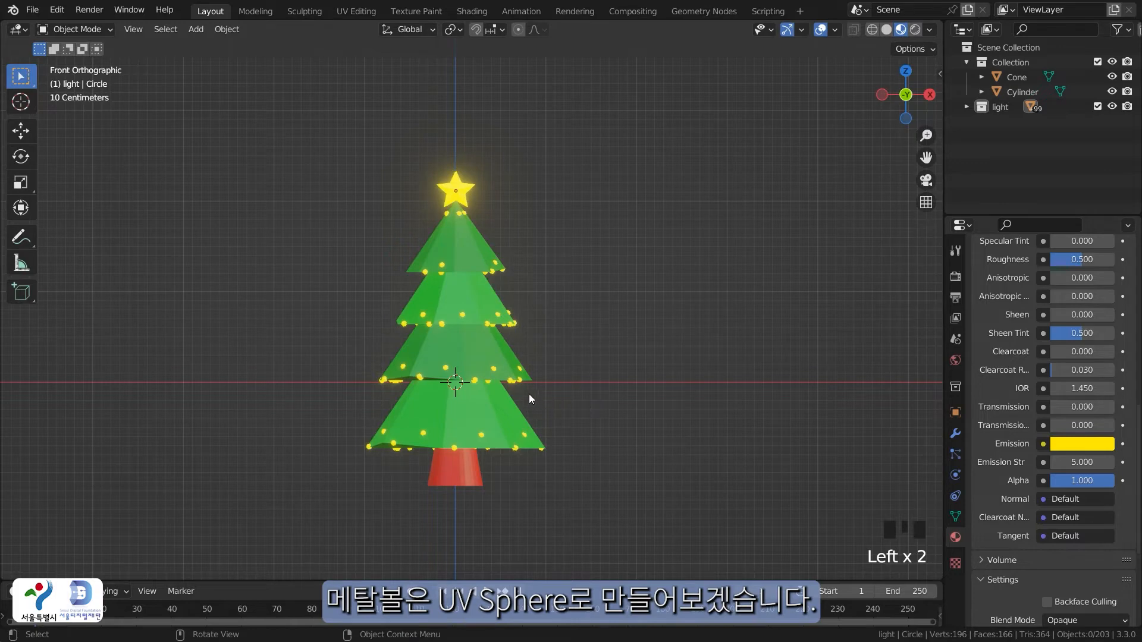
shift+middle_drag(589, 399, 602, 405)
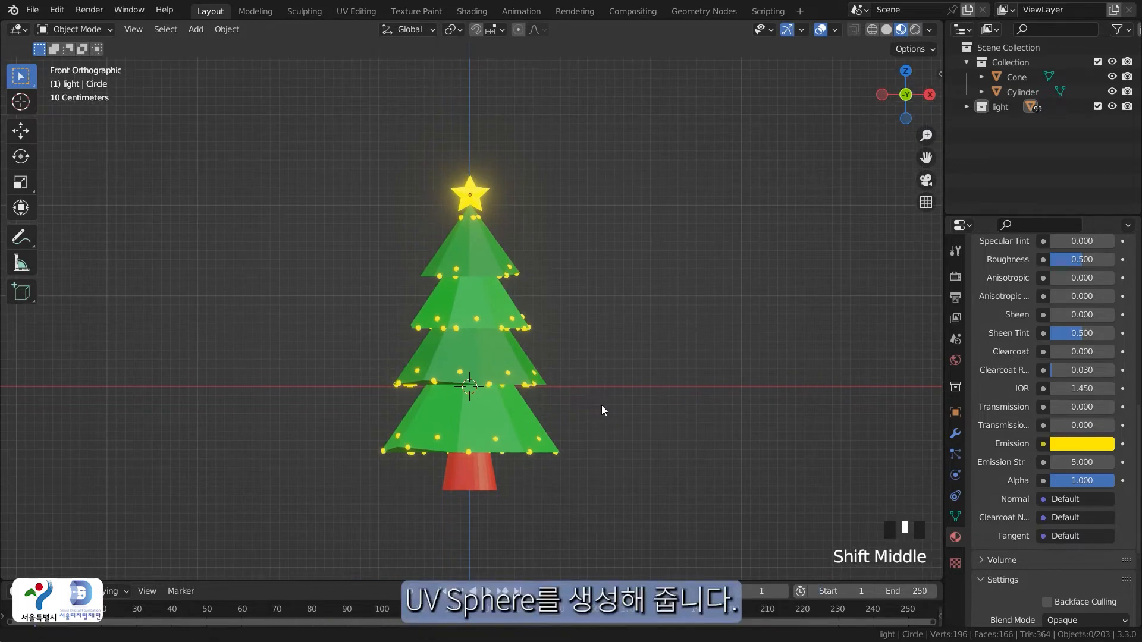
scroll(601, 406, up, 1)
key(shift+a)
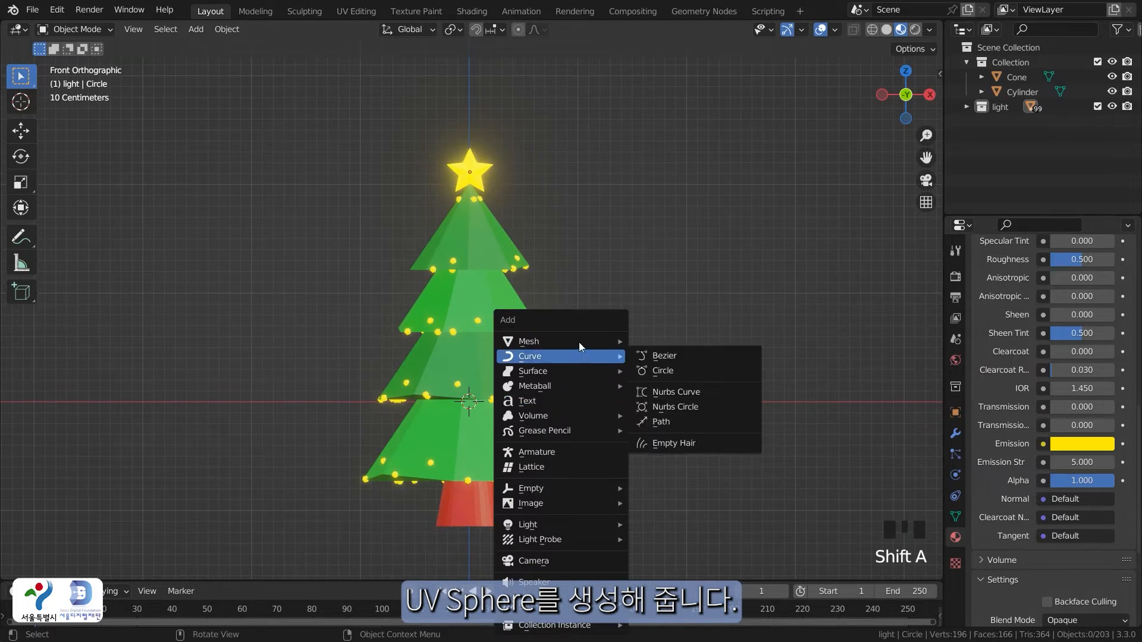
mouse_move(605, 337)
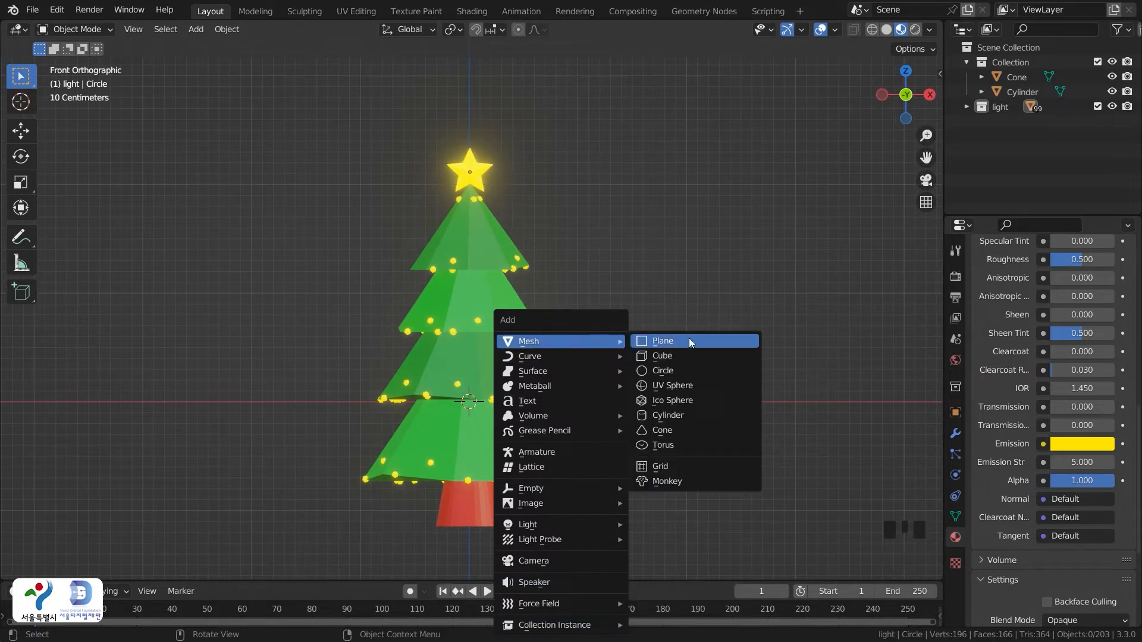
click(699, 384)
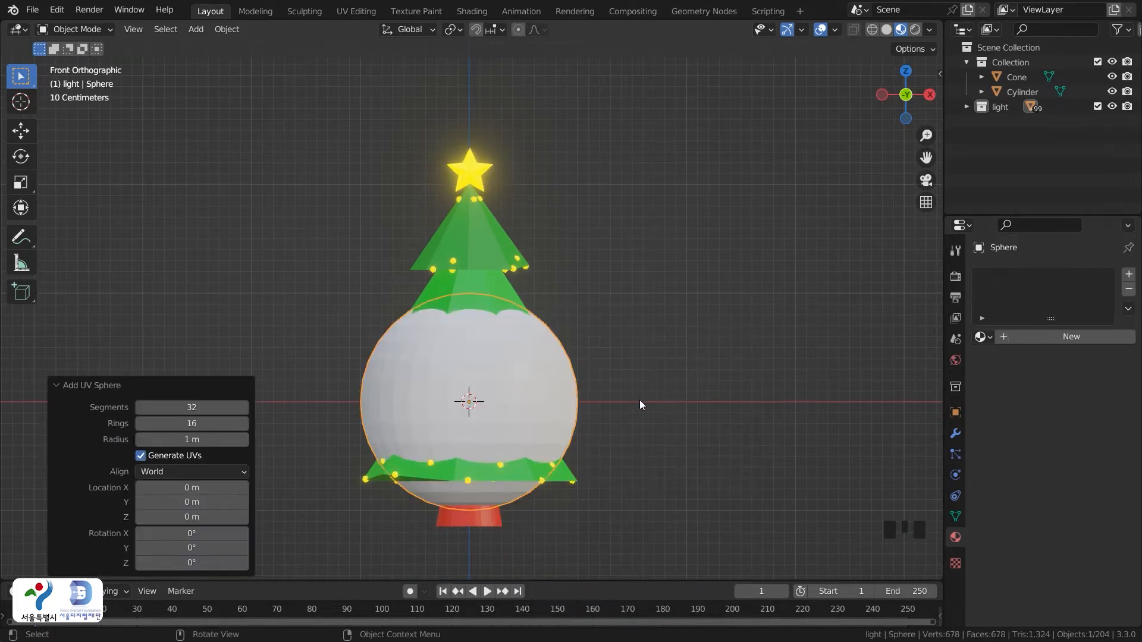
Move the sphere about 2.1 m along X beside the tree and scale it to about 0.217
key(g)
key(x)
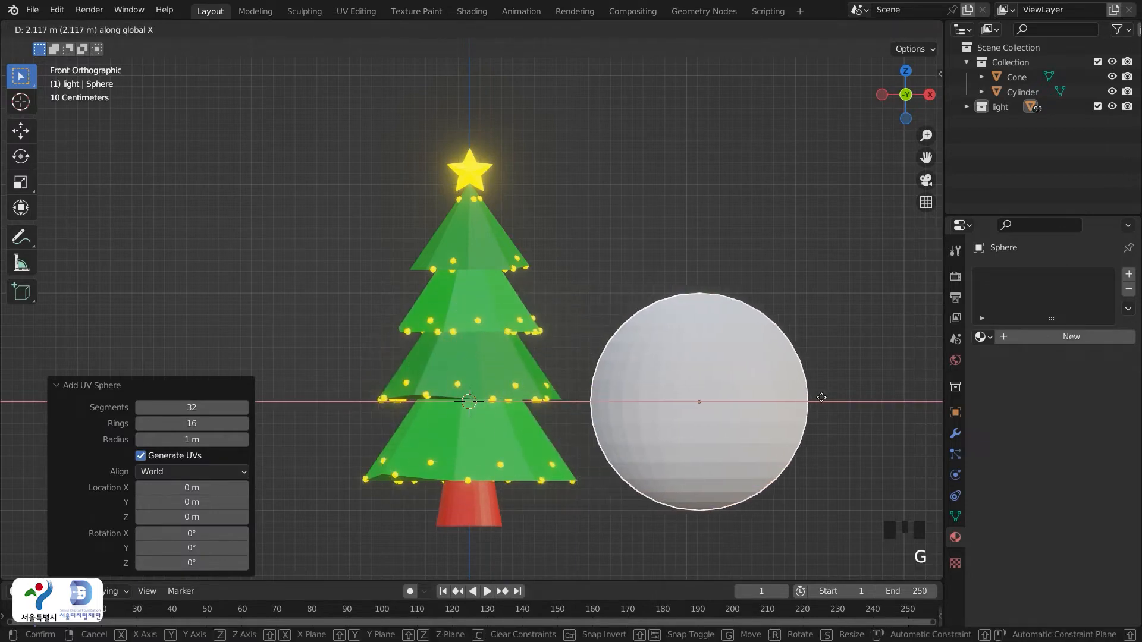
click(833, 479)
shift+middle_drag(833, 480, 597, 393)
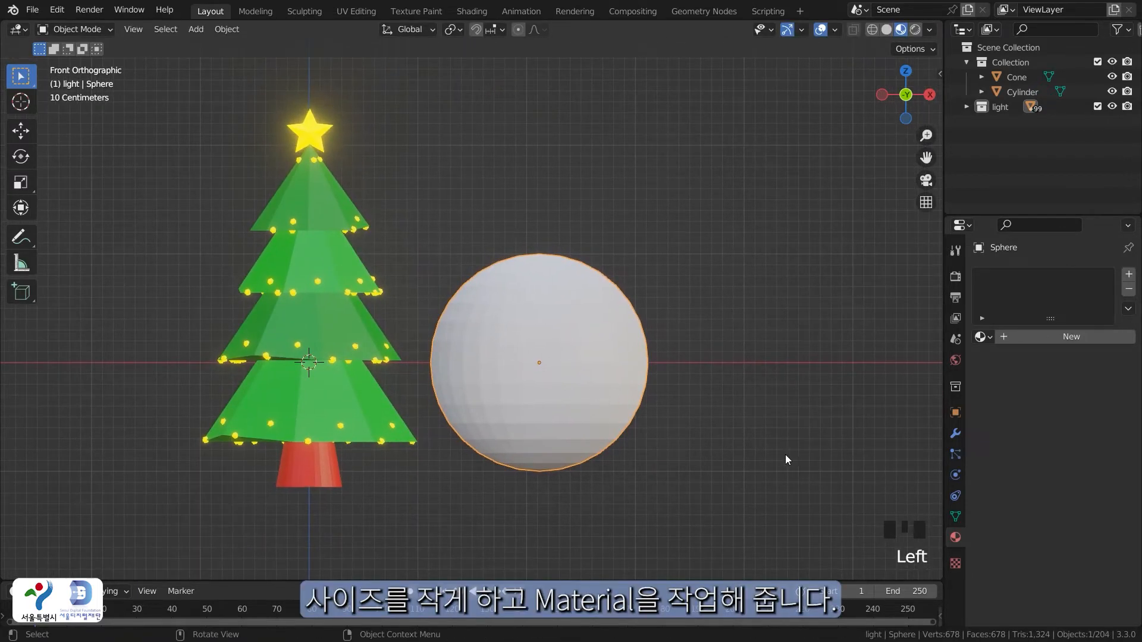
key(s)
click(589, 402)
scroll(637, 420, up, 2)
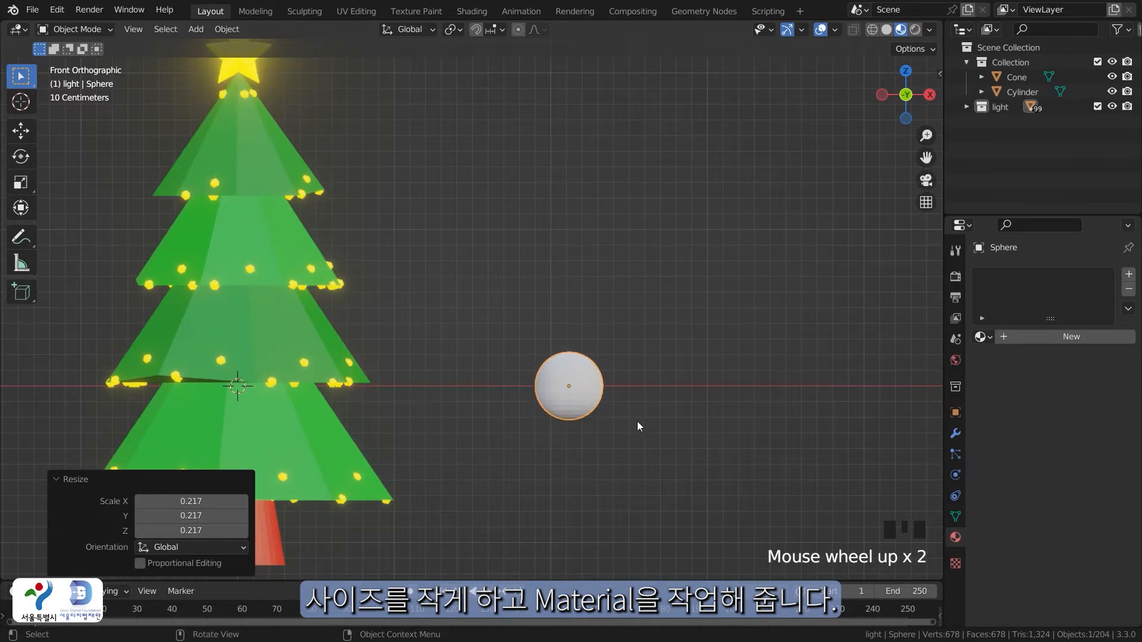
shift+middle_drag(636, 421, 554, 409)
click(503, 397)
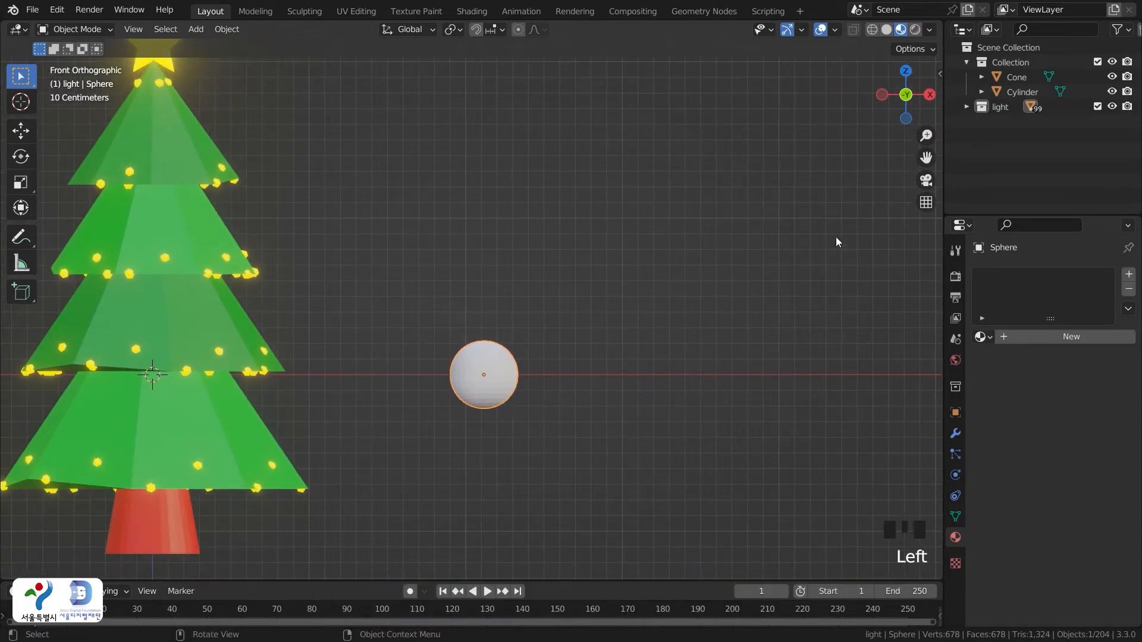
Create a new material for the sphere with a saturated blue Base Color of about H 0.668, S 1.000, V 0.800
click(1061, 338)
click(1081, 492)
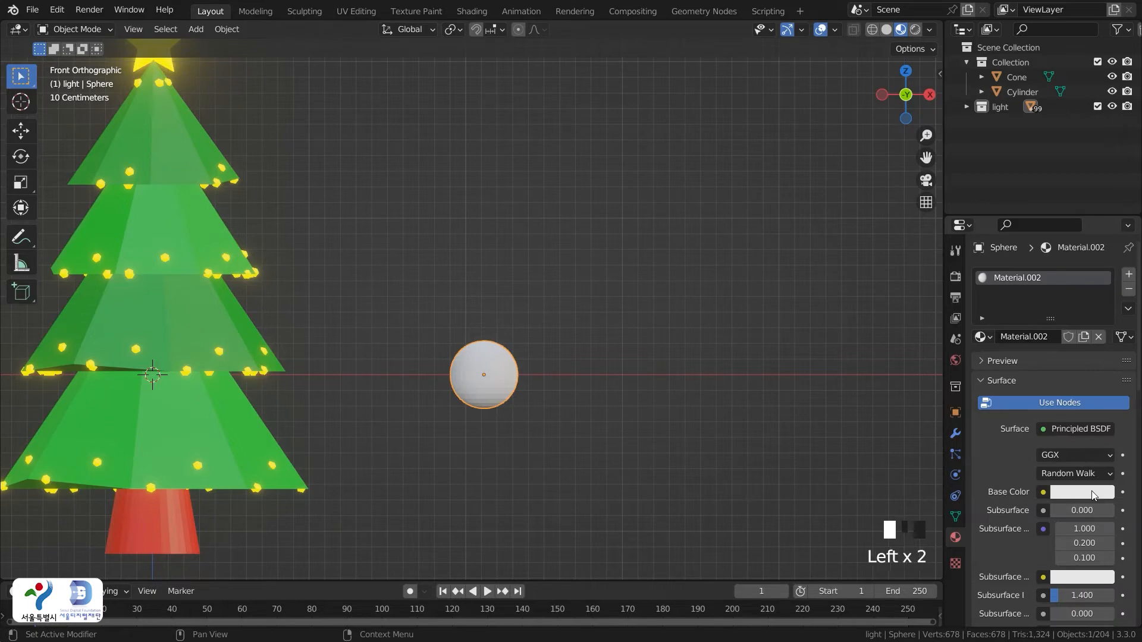
drag(1065, 355, 1088, 310)
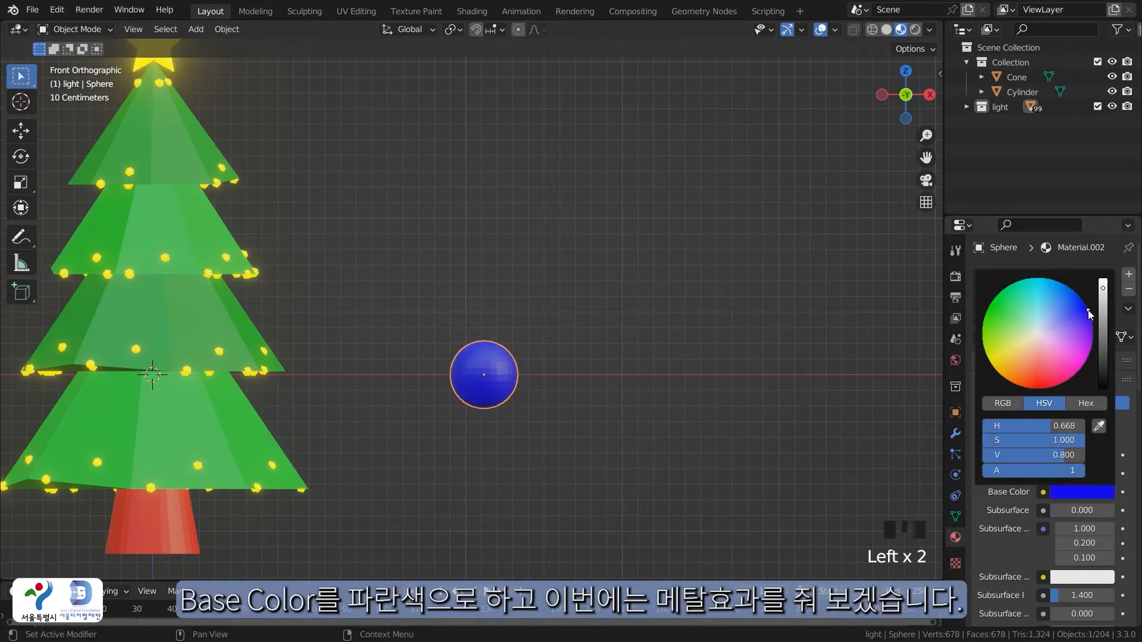
click(999, 550)
Set the Metallic value of the sphere's blue material to 1.000
scroll(1003, 533, down, 1)
scroll(1011, 523, down, 4)
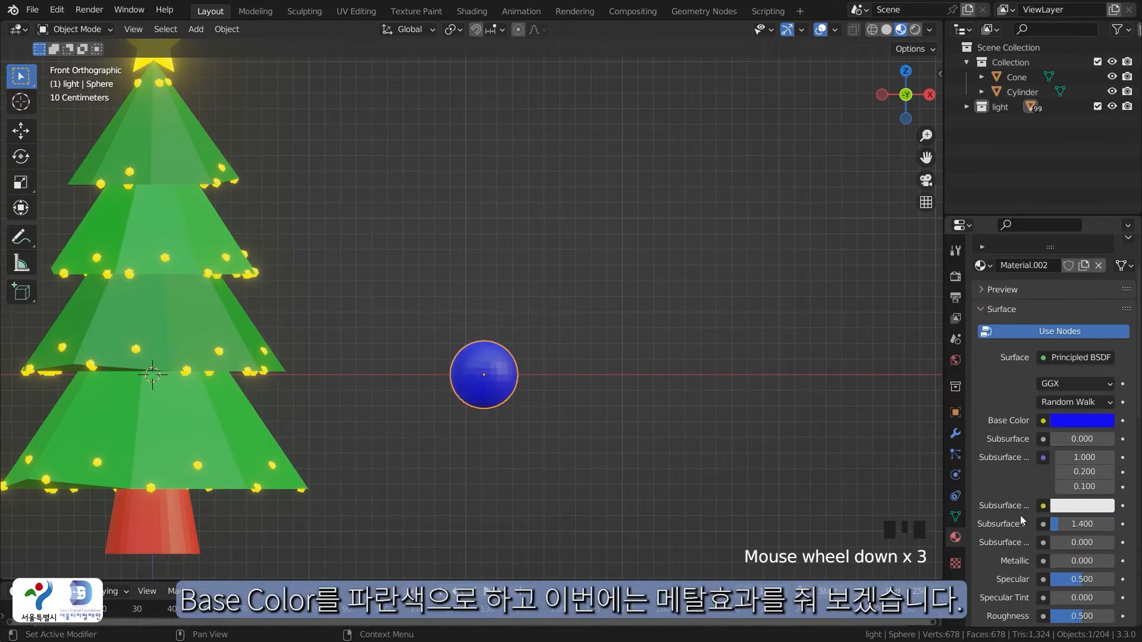
scroll(1061, 515, down, 1)
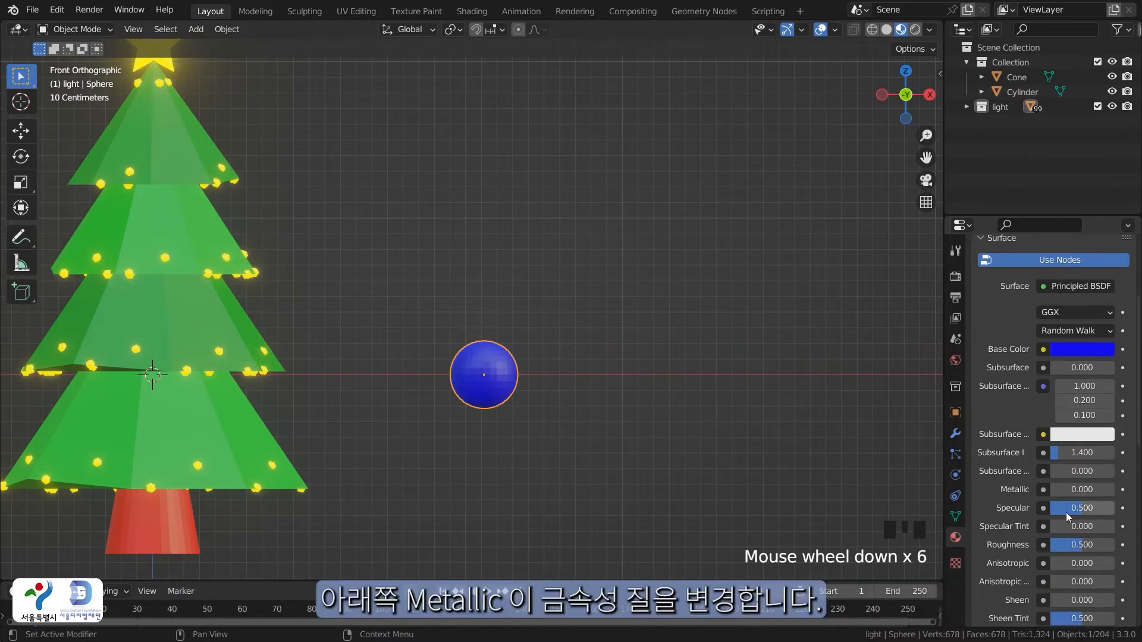
click(1053, 489)
drag(1052, 488, 1113, 489)
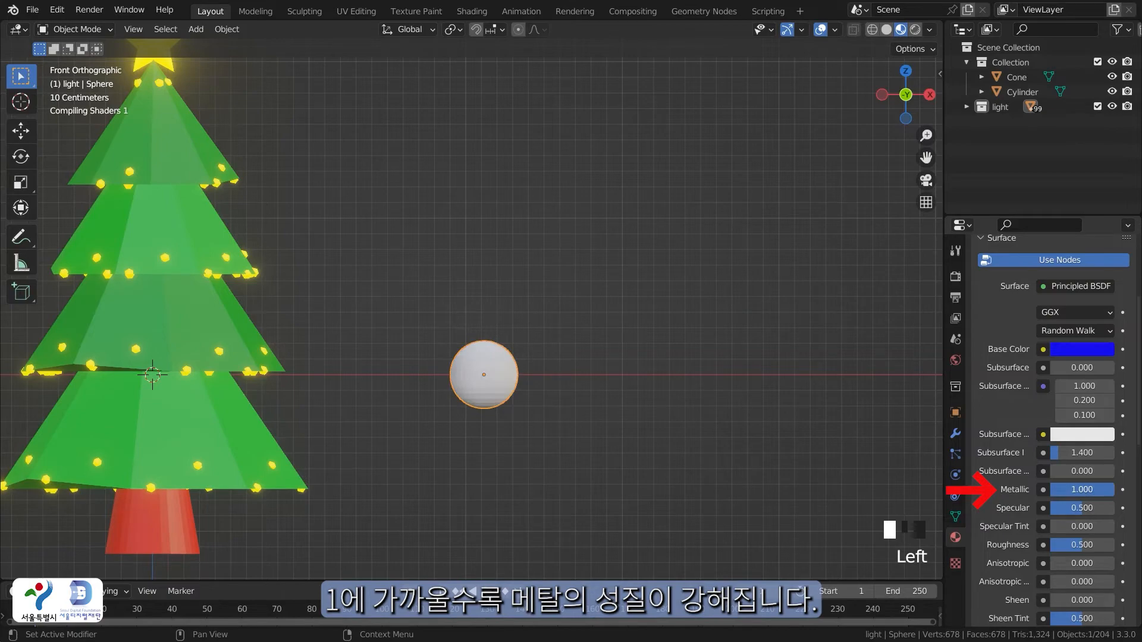
click(773, 512)
scroll(594, 431, up, 1)
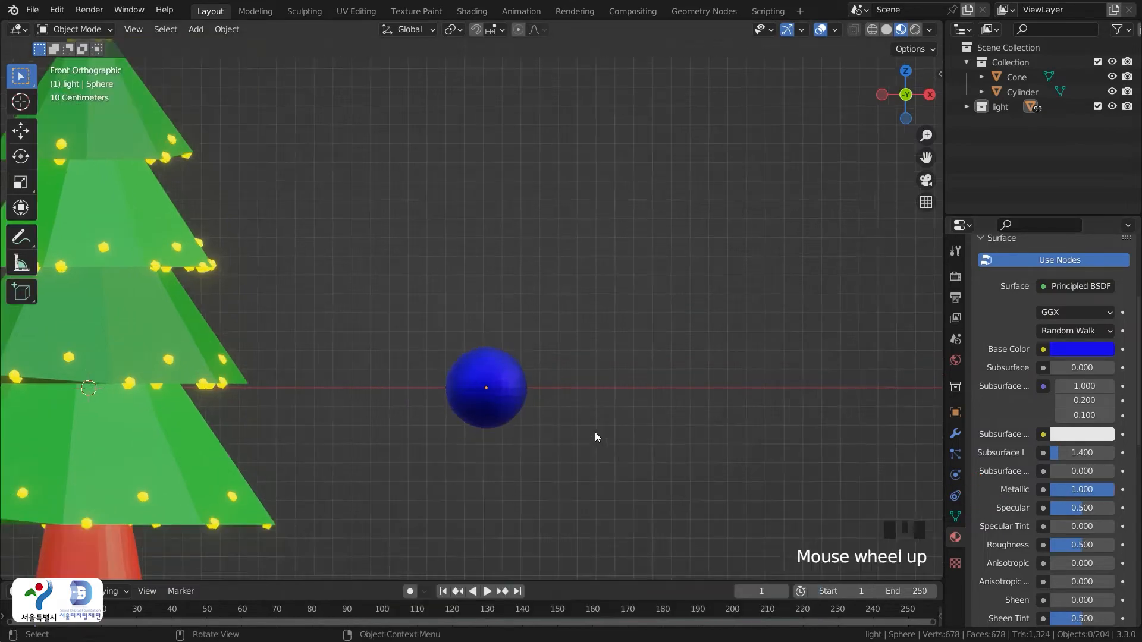
scroll(516, 433, up, 2)
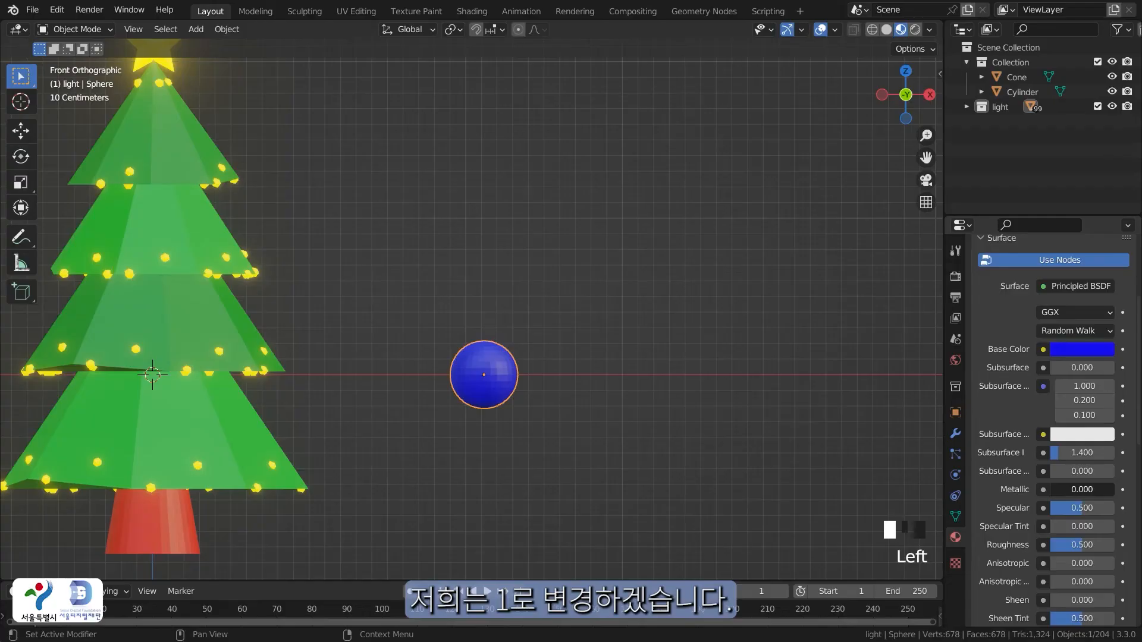
drag(1050, 489, 1115, 490)
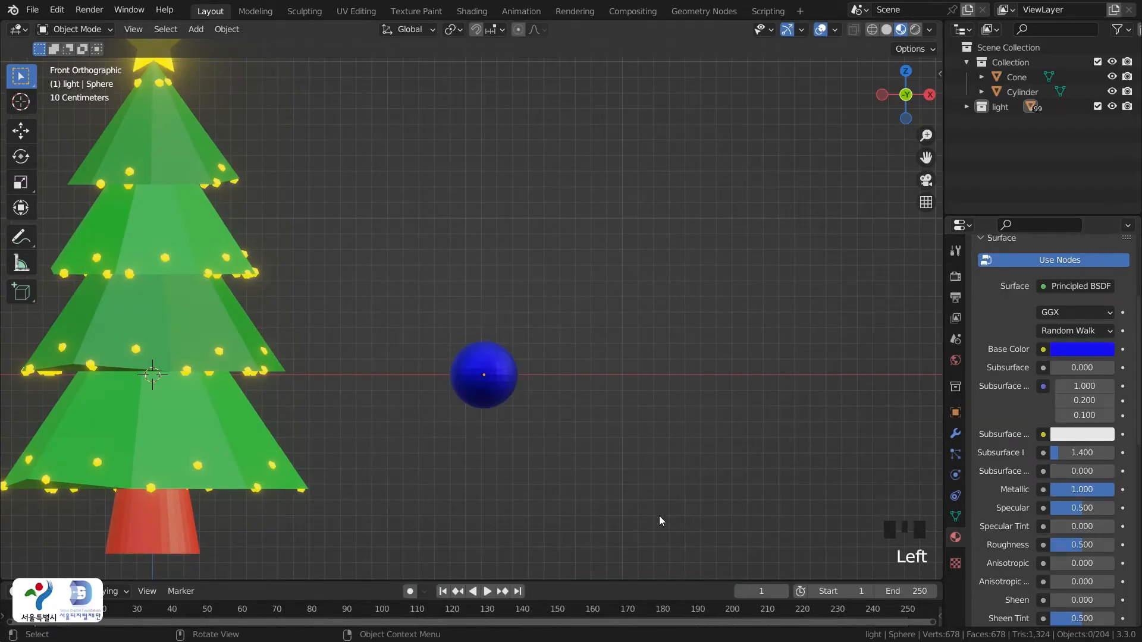
scroll(595, 434, up, 2)
click(515, 432)
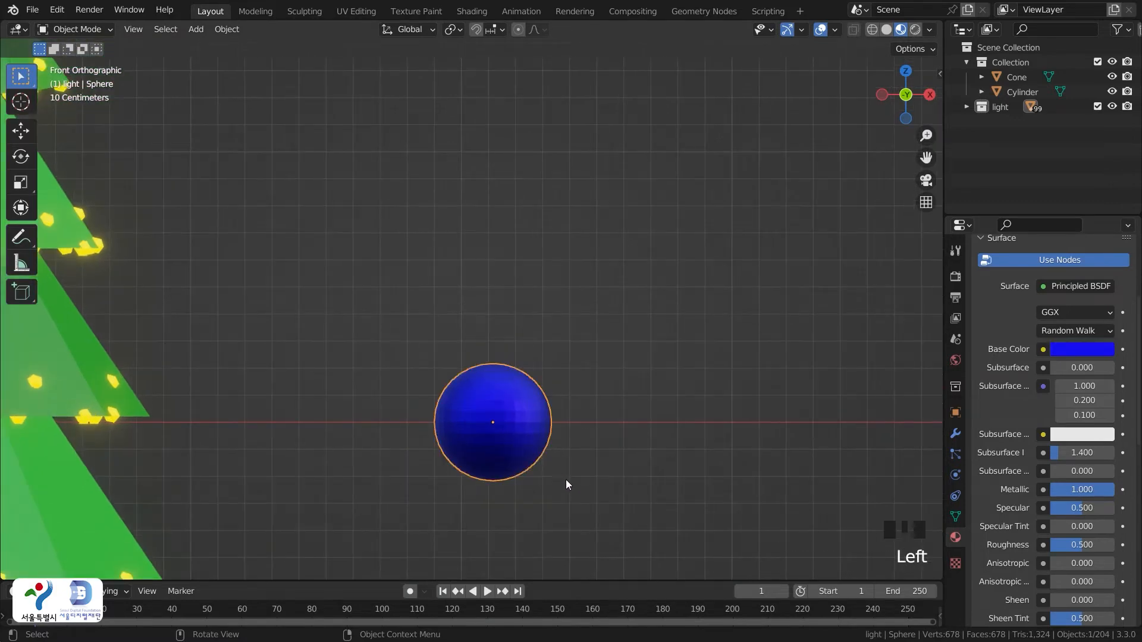
Try a low Roughness of about 0.188 and a full Roughness of 1.000 on the sphere's blue material
shift+middle_drag(565, 479, 637, 385)
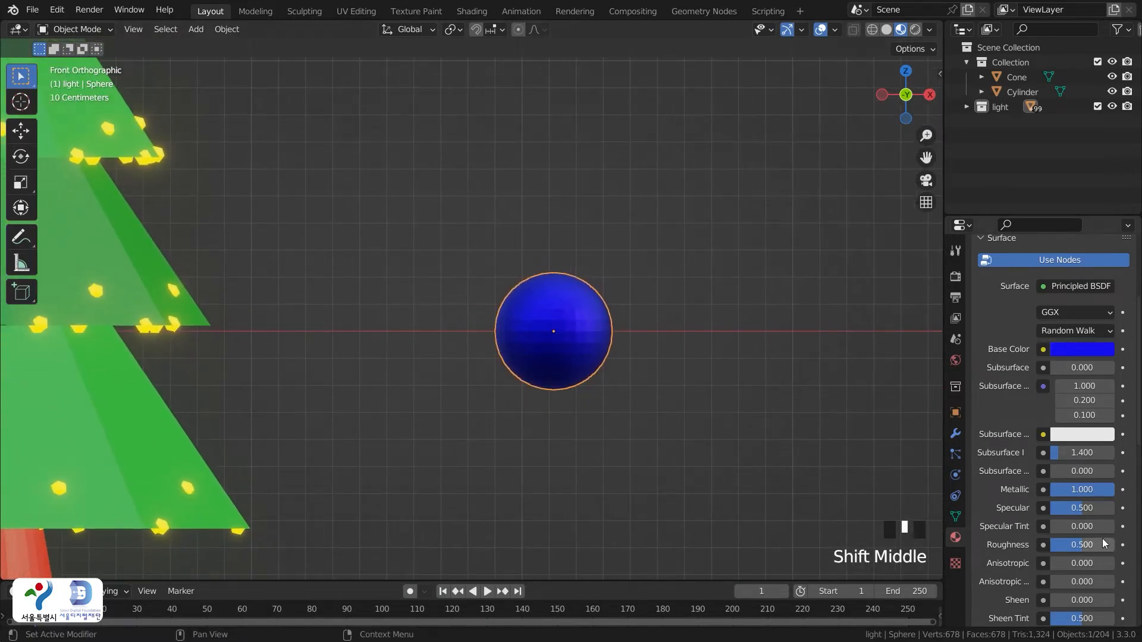
drag(1092, 549, 1091, 550)
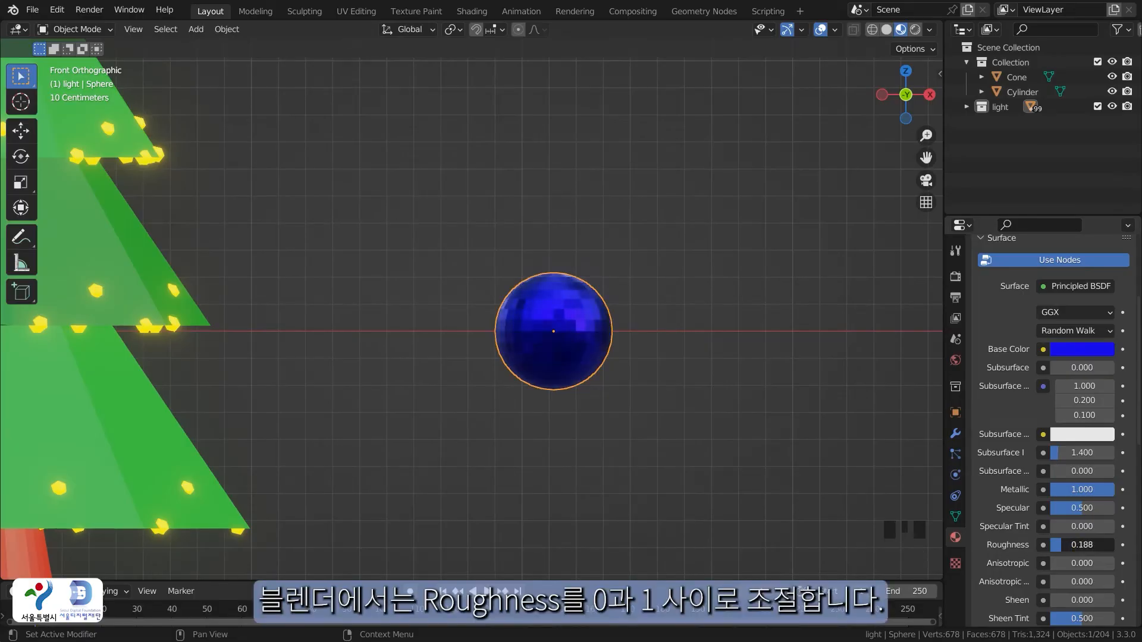
drag(1062, 544, 1117, 545)
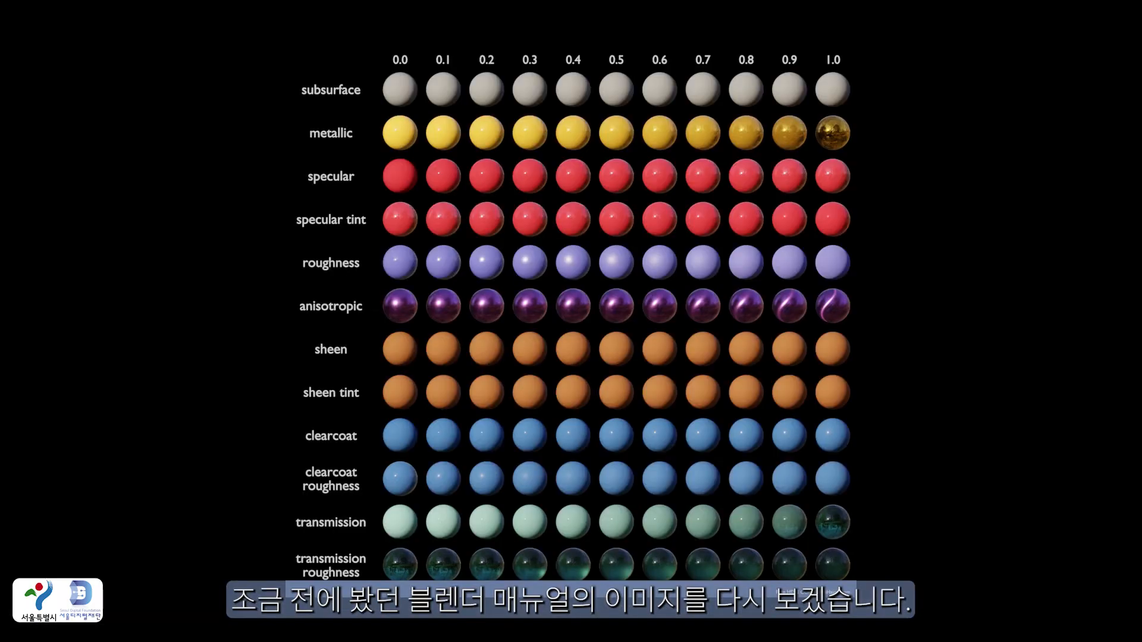
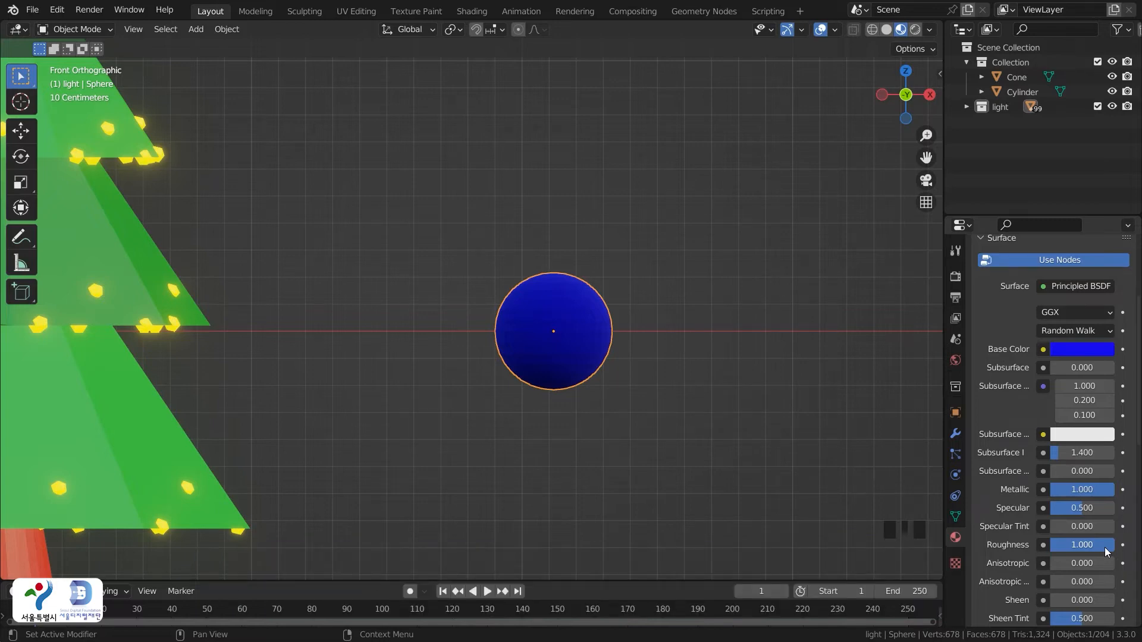
Set the Roughness of the sphere's blue material to 0.5
click(1091, 544)
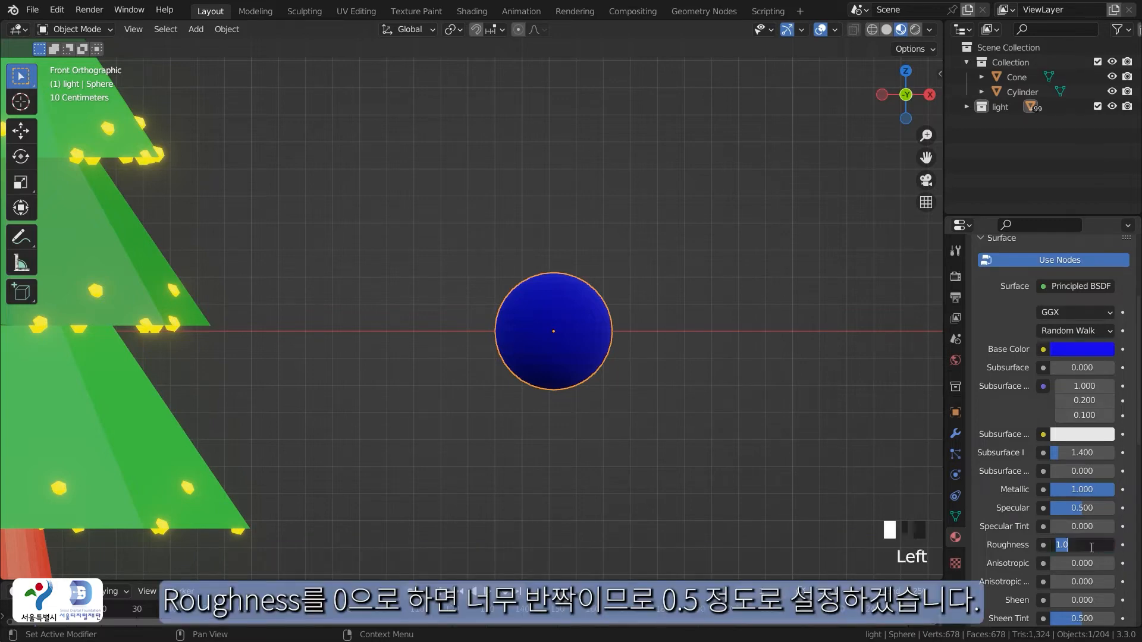
text(0.5)
key(Return)
click(607, 387)
Apply Shade Auto Smooth to the blue sphere and check its surface from another angle
click(566, 342)
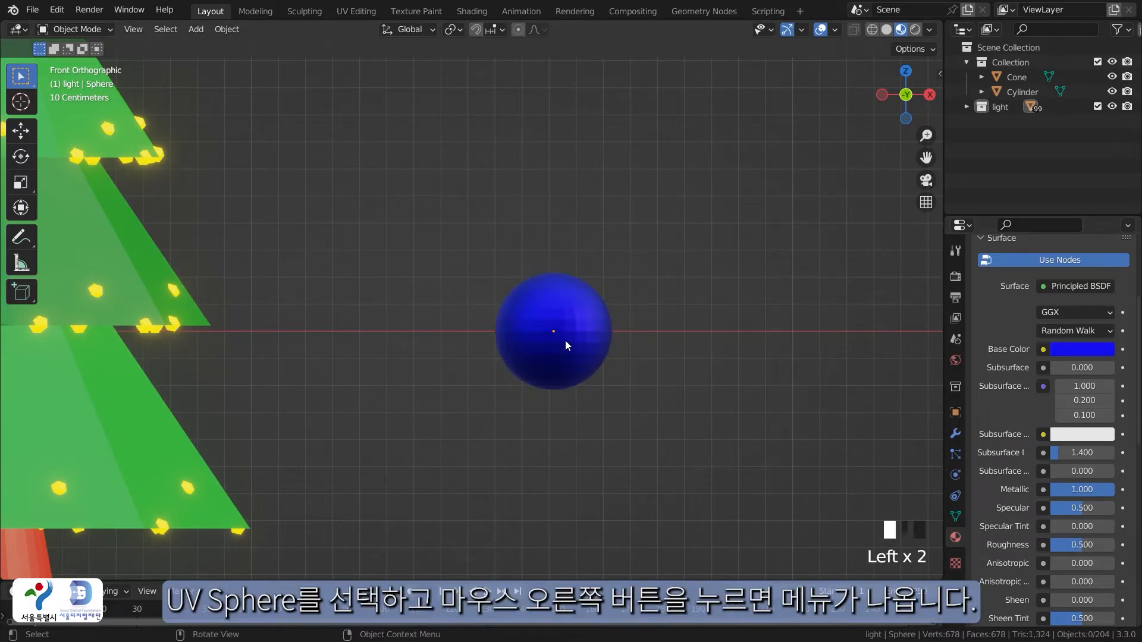
click(565, 343)
right_click(566, 344)
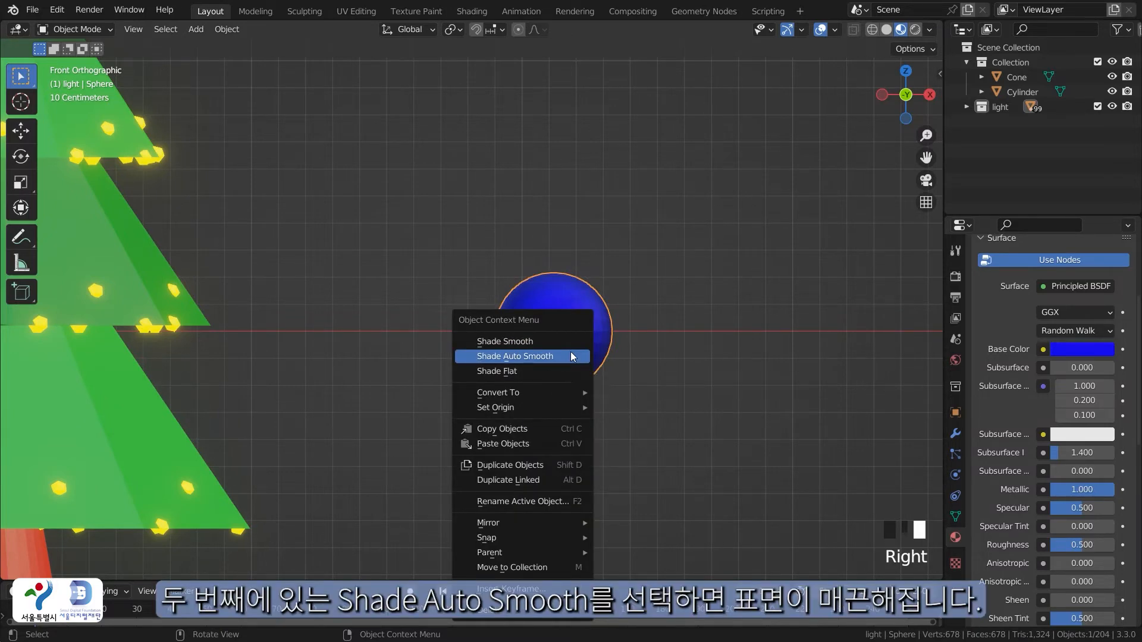
click(570, 356)
click(586, 344)
click(579, 396)
click(558, 363)
mouse_move(581, 420)
middle_down()
mouse_move(606, 437)
mouse_move(713, 434)
mouse_move(544, 443)
mouse_move(553, 410)
mouse_move(571, 415)
middle_up()
key(grave)
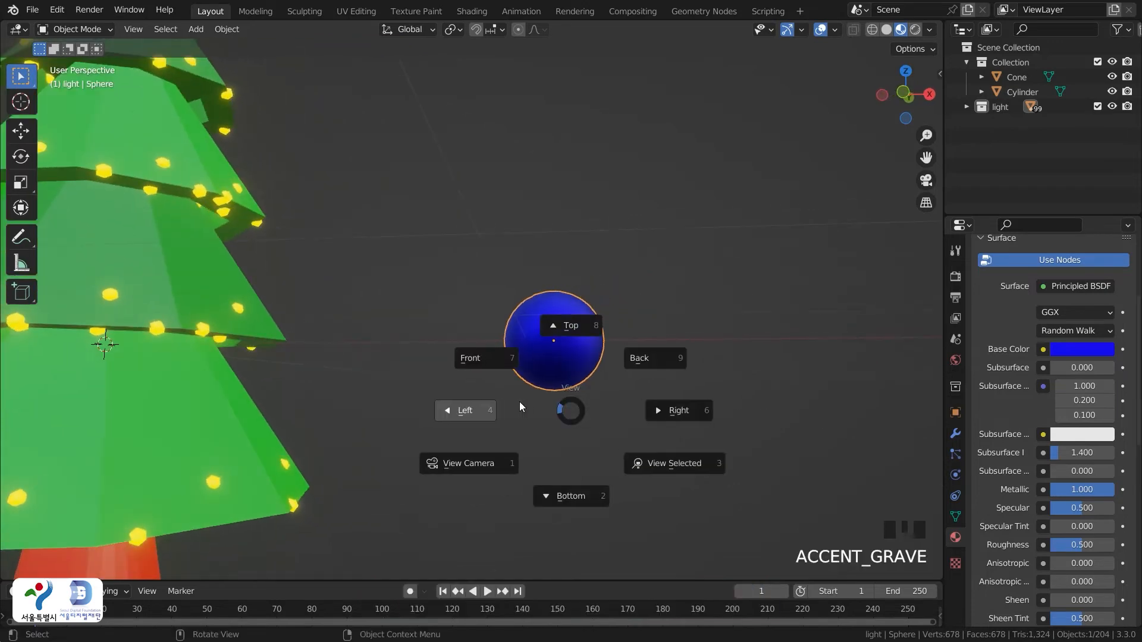
click(495, 364)
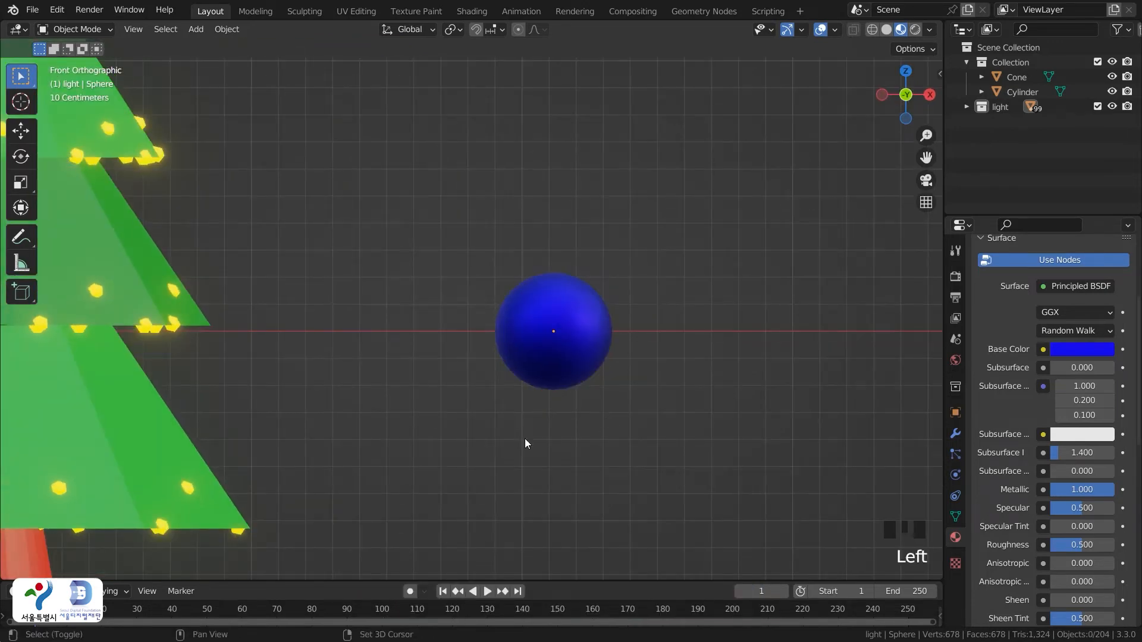
Rename the sphere's material to "metal blue" and select the sphere
scroll(597, 470, down, 3)
scroll(1047, 327, up, 2)
scroll(1047, 327, up, 5)
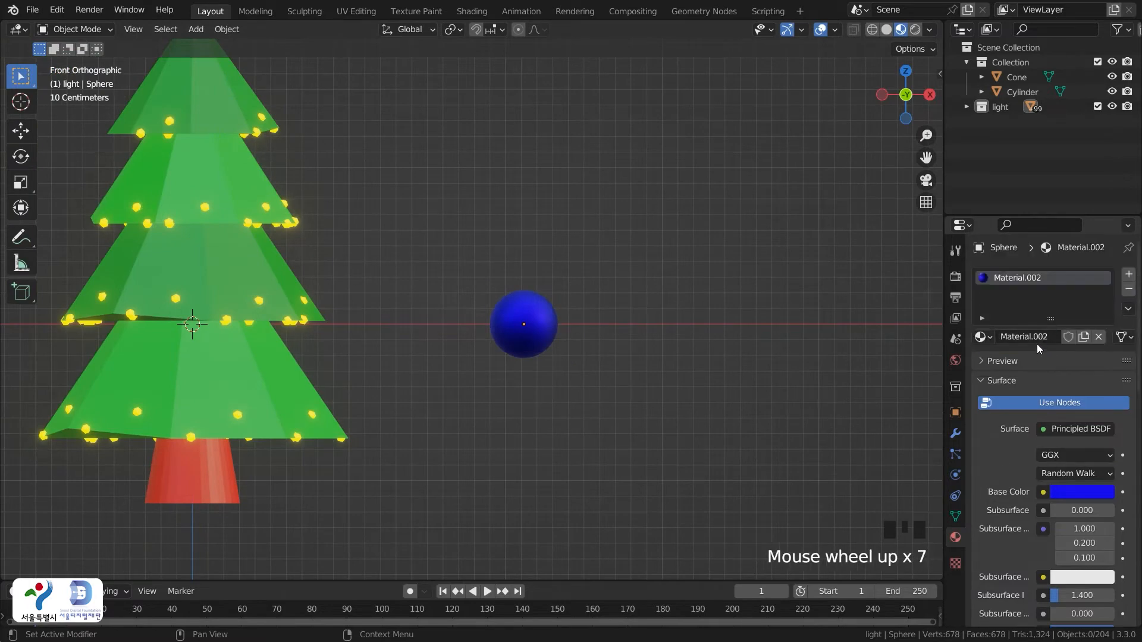
click(1033, 335)
text(me)
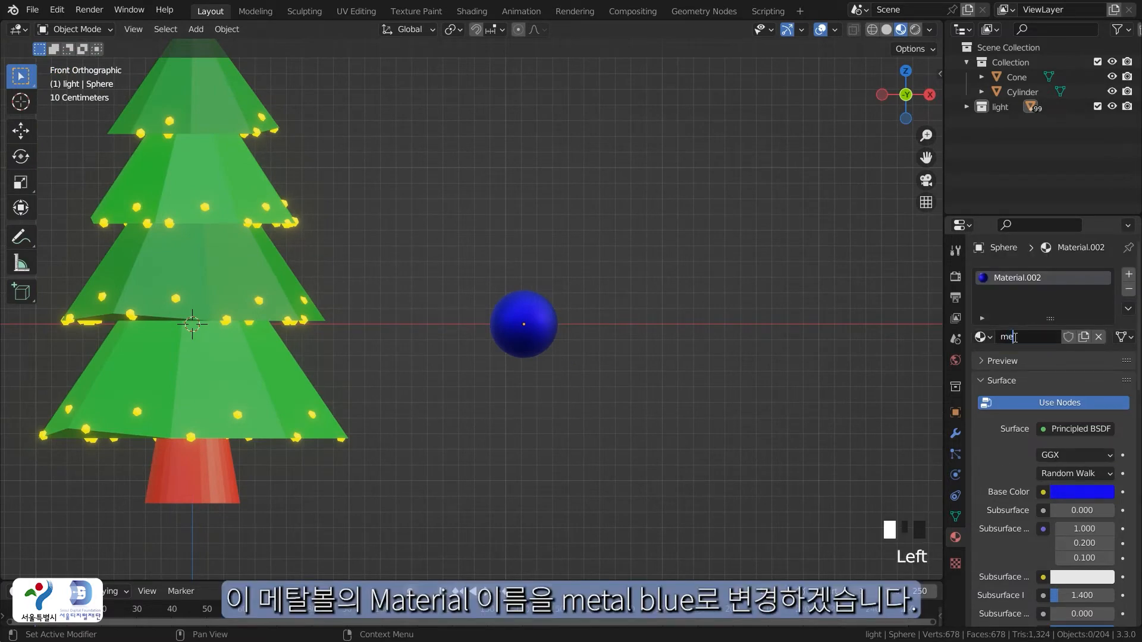
text(tal blue)
key(Return)
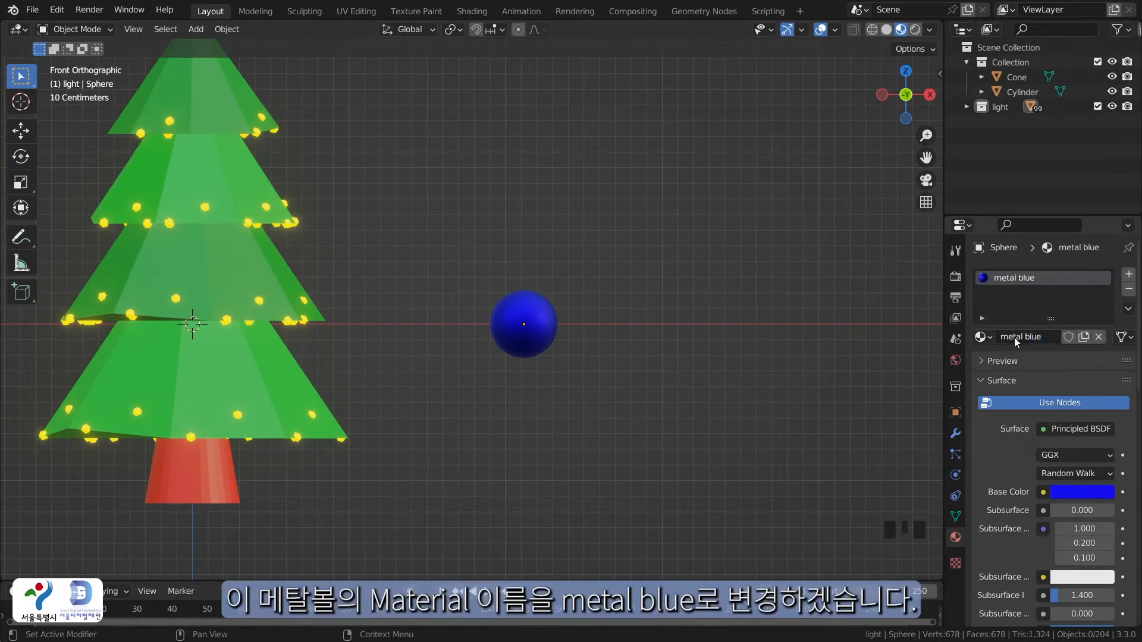
click(504, 334)
scroll(505, 334, down, 1)
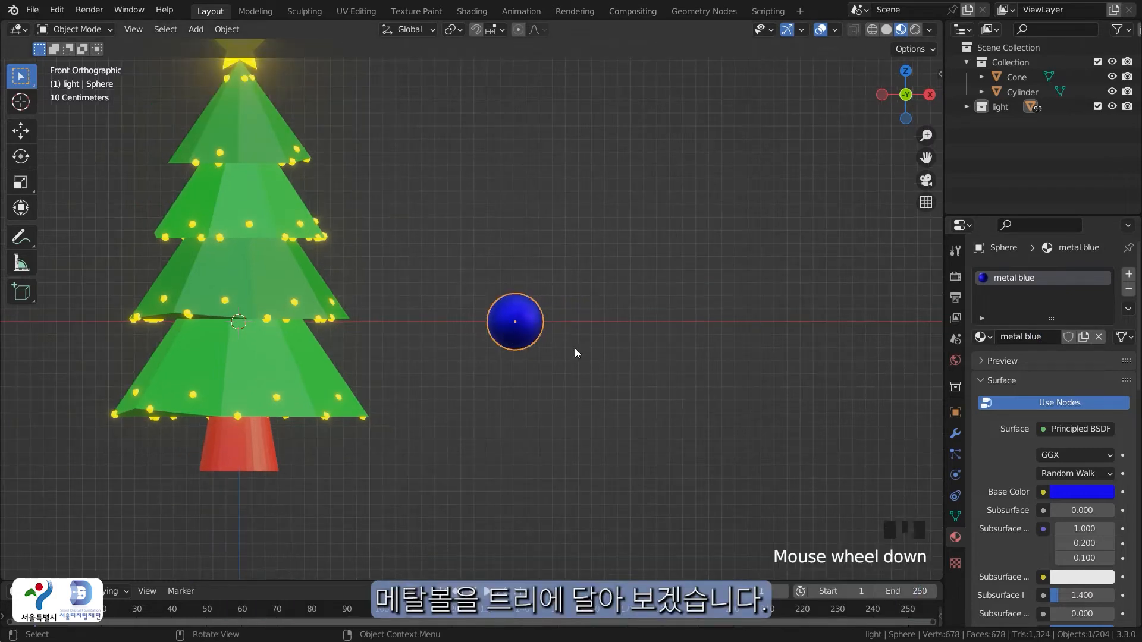
Move the blue sphere about -1.30 m along X onto the tree's edge and scale it by about 0.677
key(g)
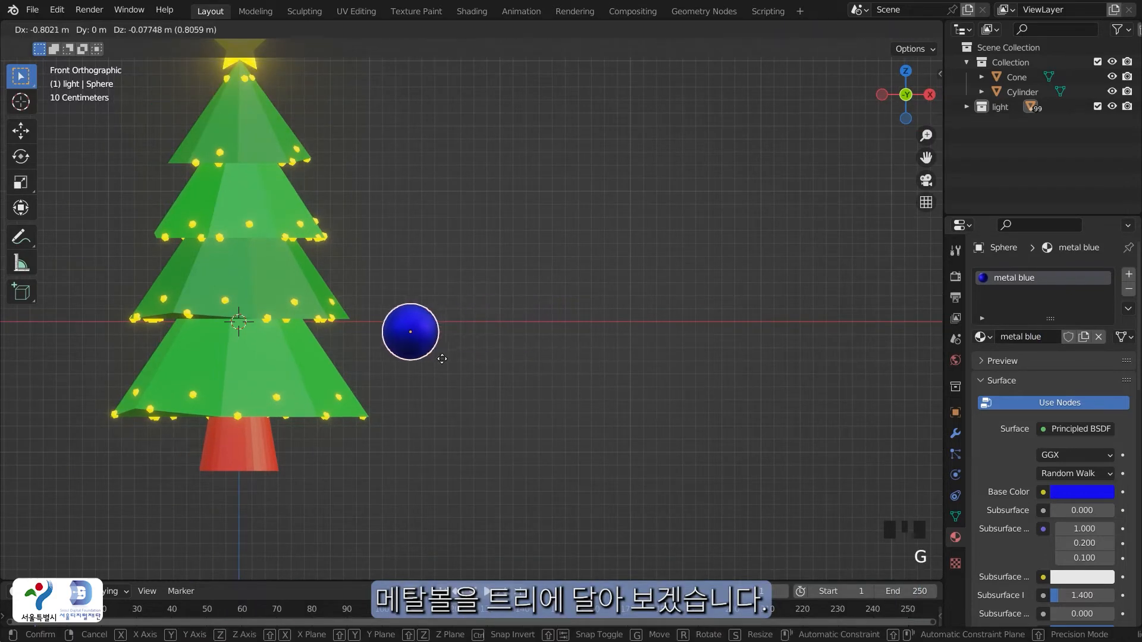
click(413, 350)
key(s)
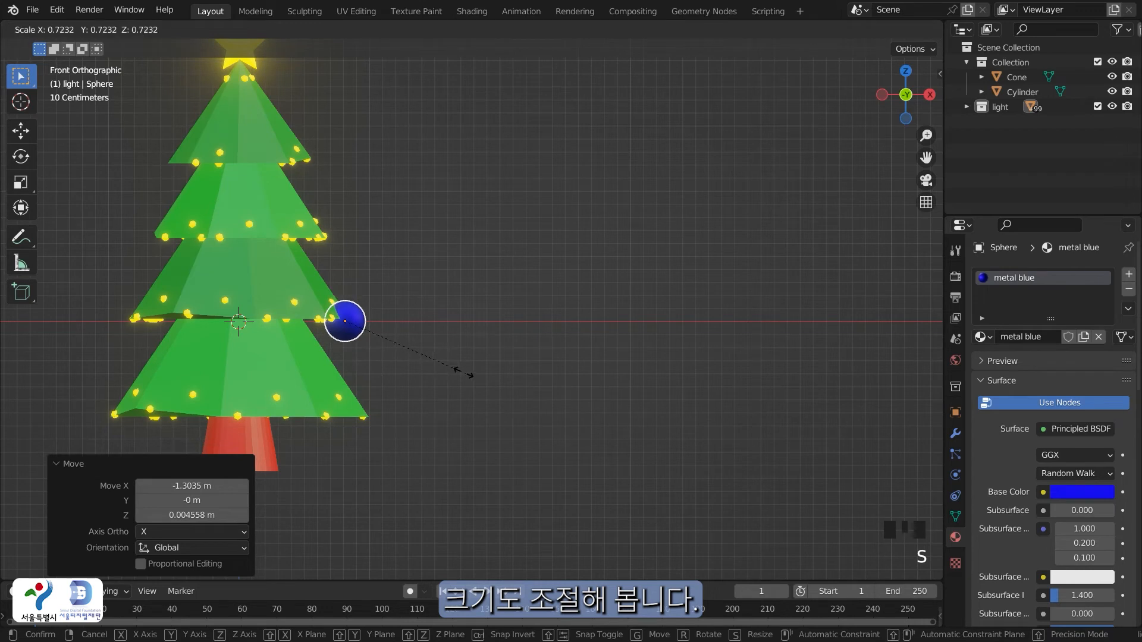
click(458, 369)
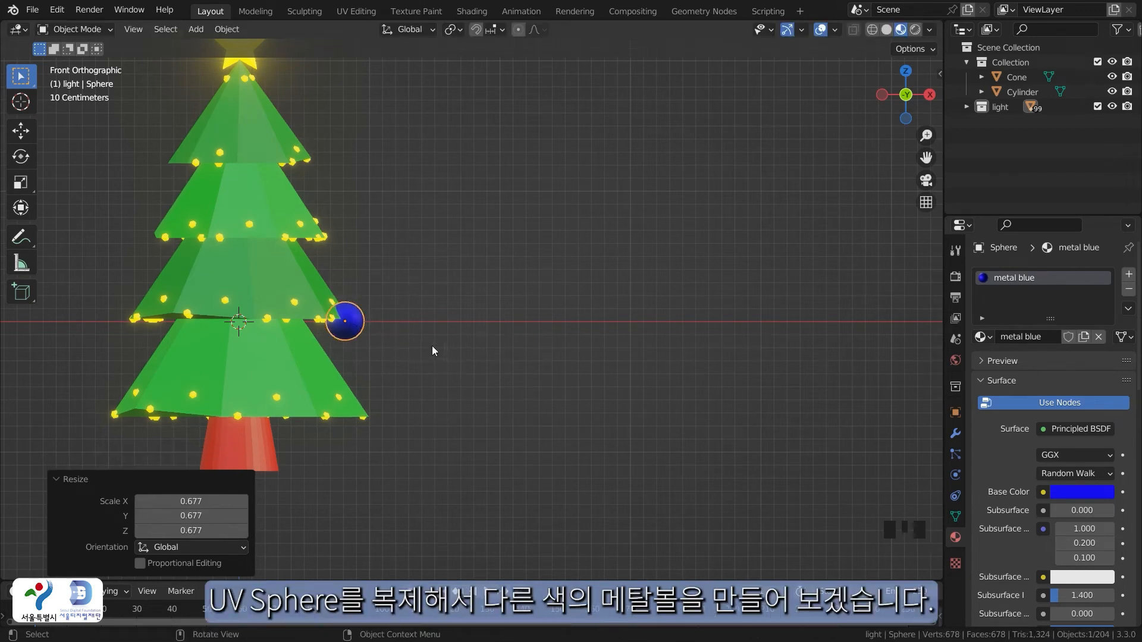
Duplicate the blue sphere and place the copy about 0.68 m away along the X axis
key(Left)
key(Left)
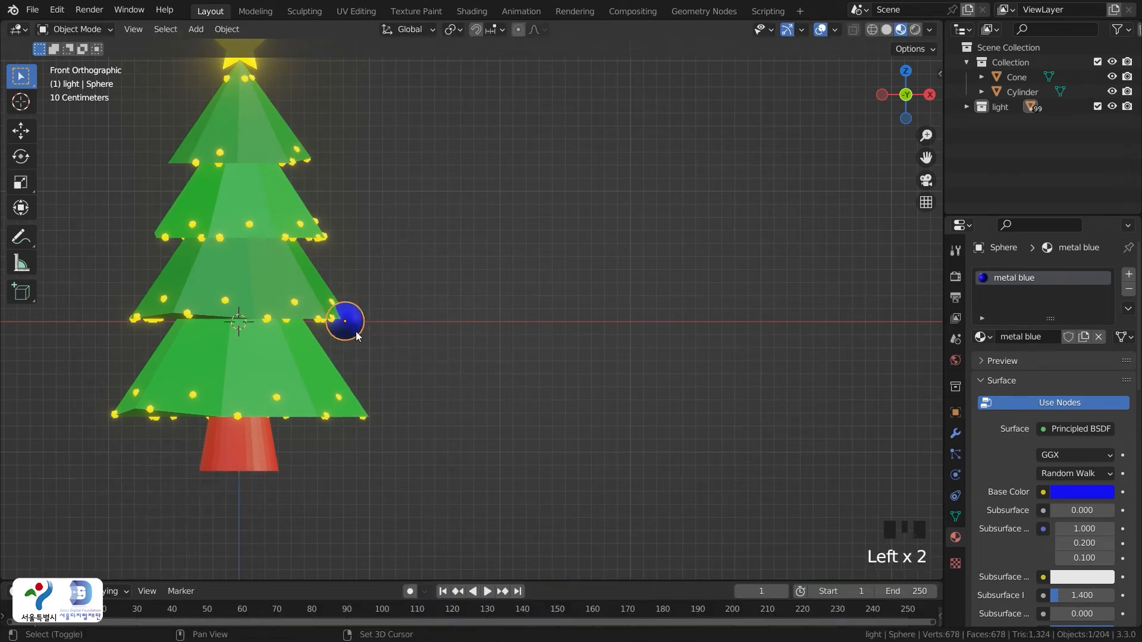
key(shift+d)
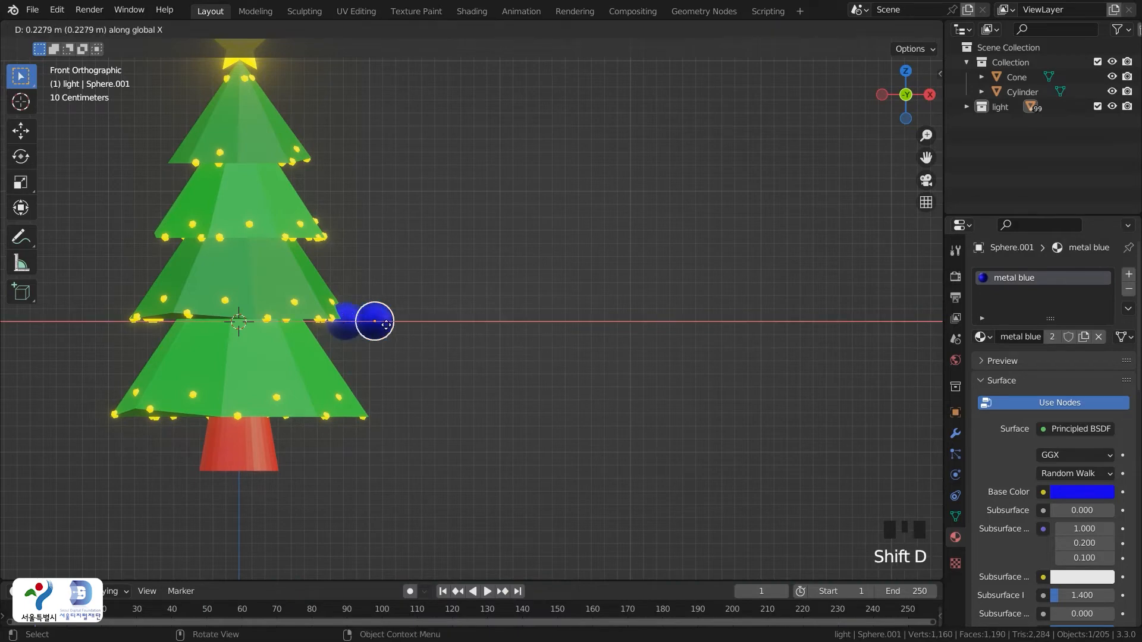
click(445, 330)
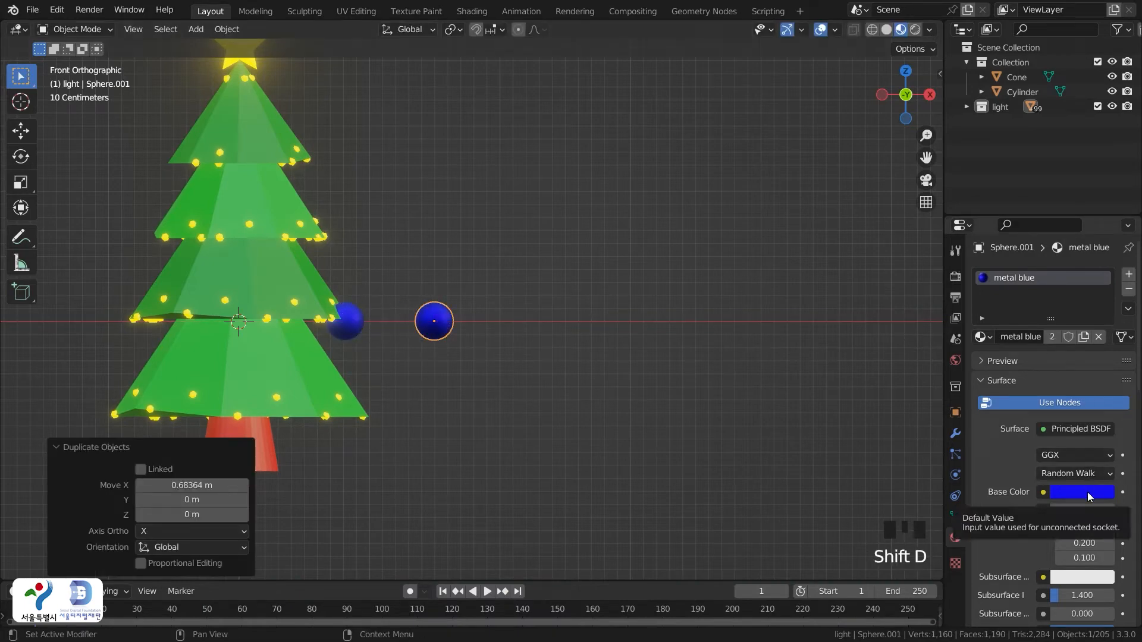
Make the duplicated sphere's material a single-user copy and rename it "metal red"
click(1051, 337)
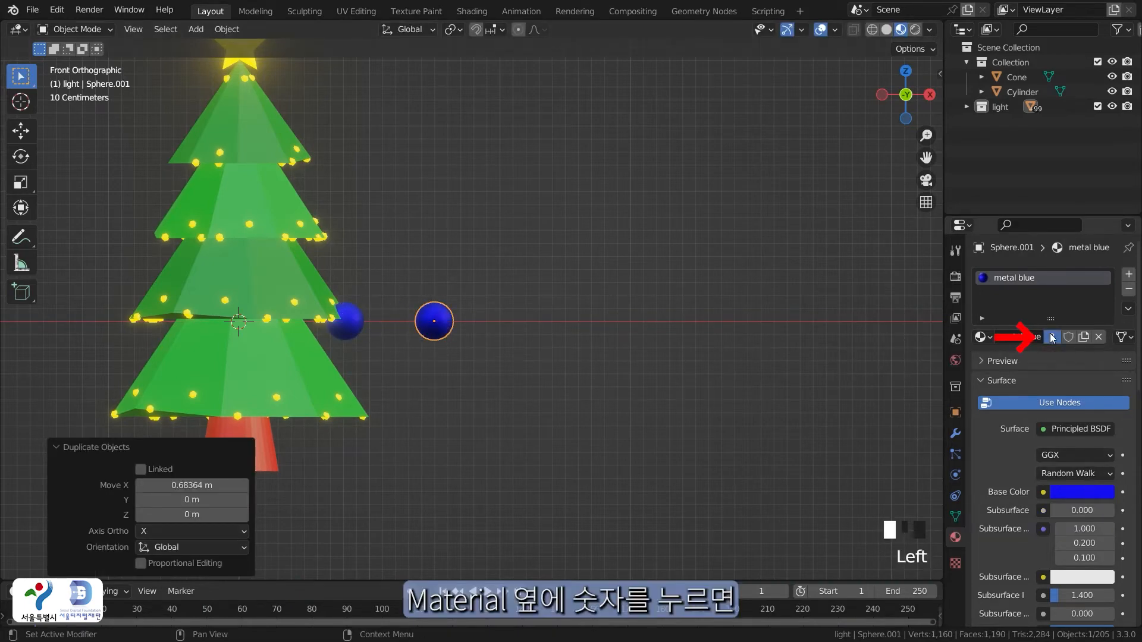
click(1035, 338)
text(m)
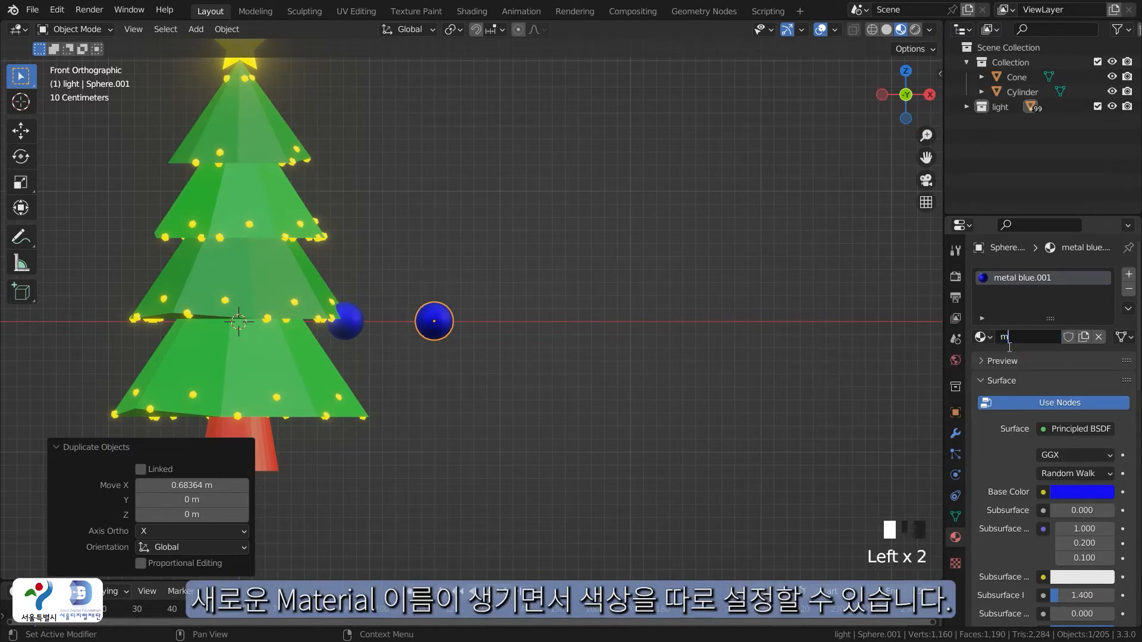
text(etal red)
key(Return)
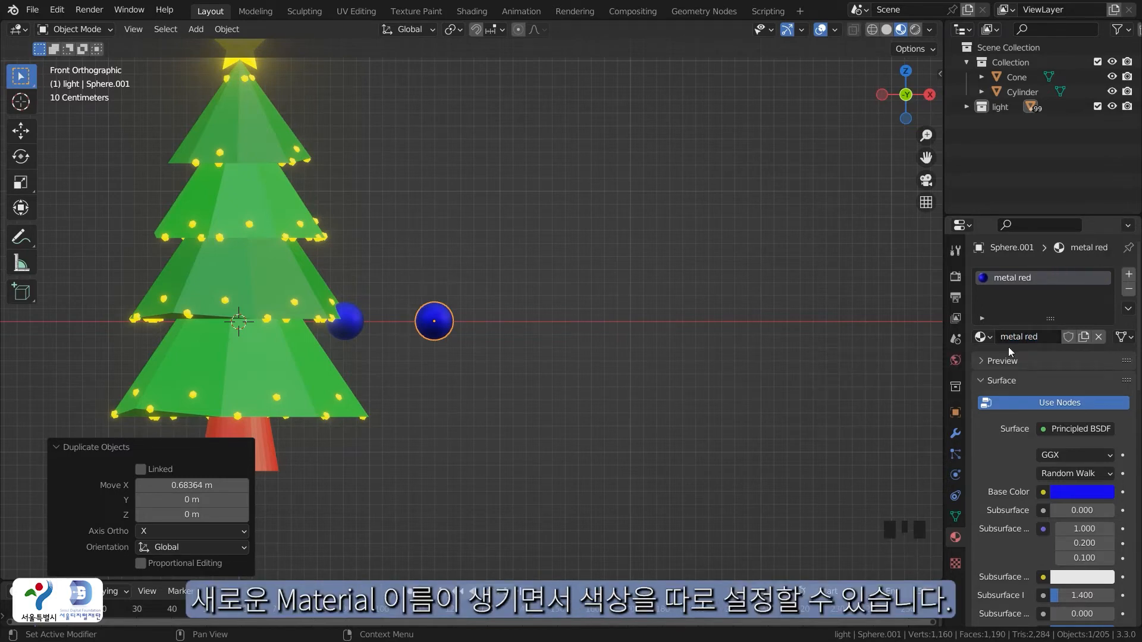
Set the Base Color of the "metal red" material to bright red
click(1105, 487)
click(1037, 388)
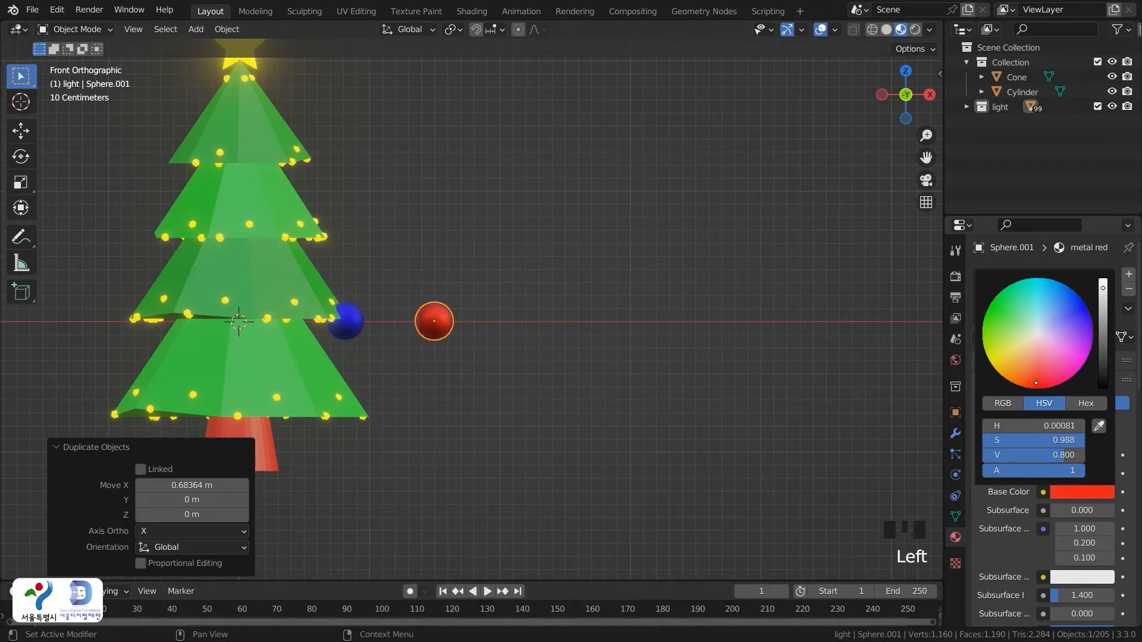
click(625, 394)
Duplicate the red sphere and place the copy about 0.41 m away along the X axis
click(444, 324)
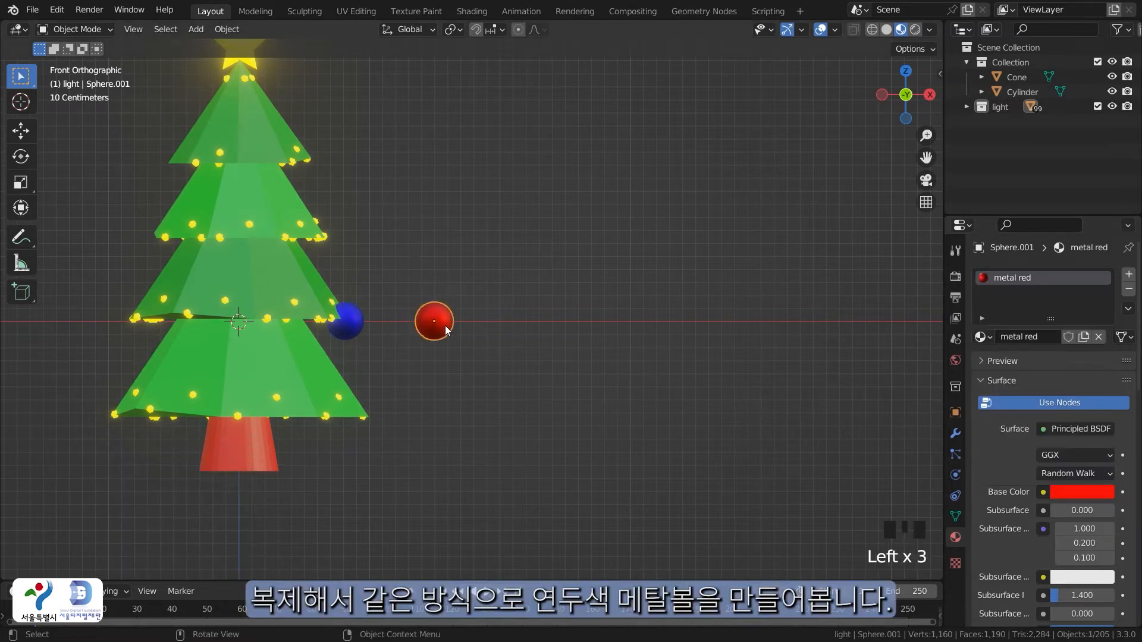
key(shift+d)
key(x)
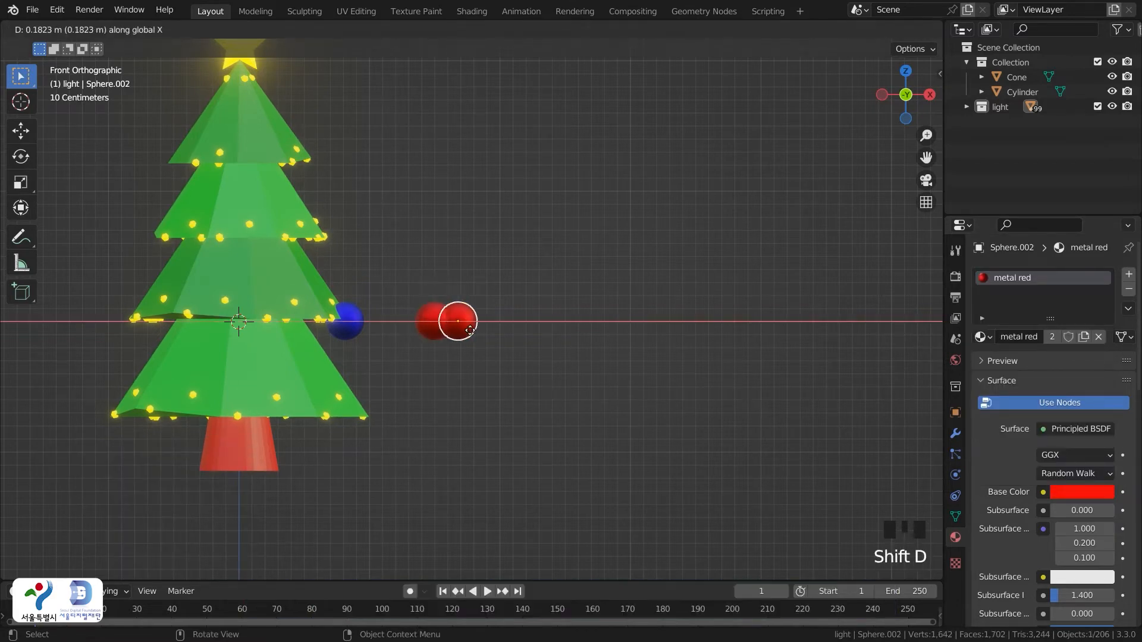
click(488, 321)
Make the second red sphere's material a single-user copy and rename it "metal green"
click(1051, 336)
click(1026, 336)
drag(1027, 337, 1054, 336)
key(BackSpace)
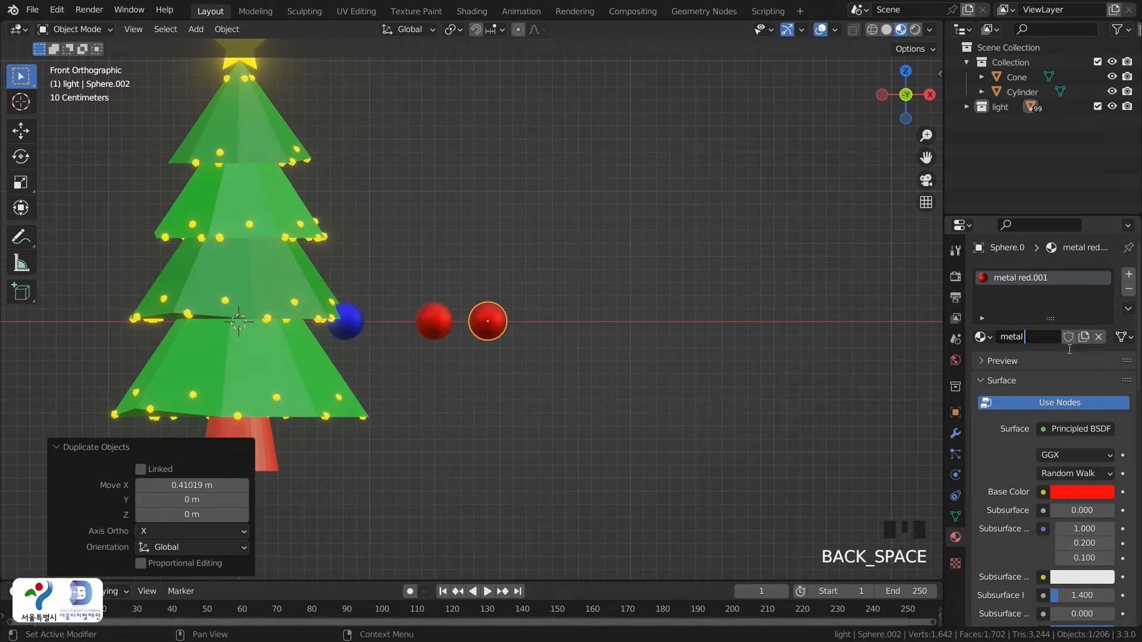
text(green)
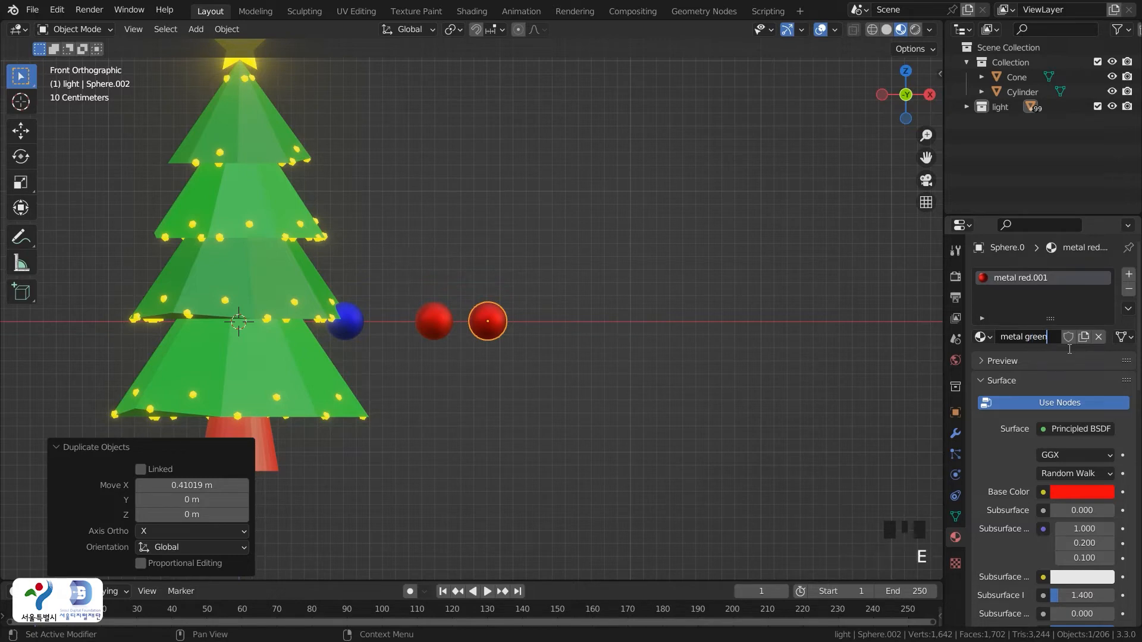
click(1069, 350)
Set the Base Color of the "metal green" material to green
click(1081, 492)
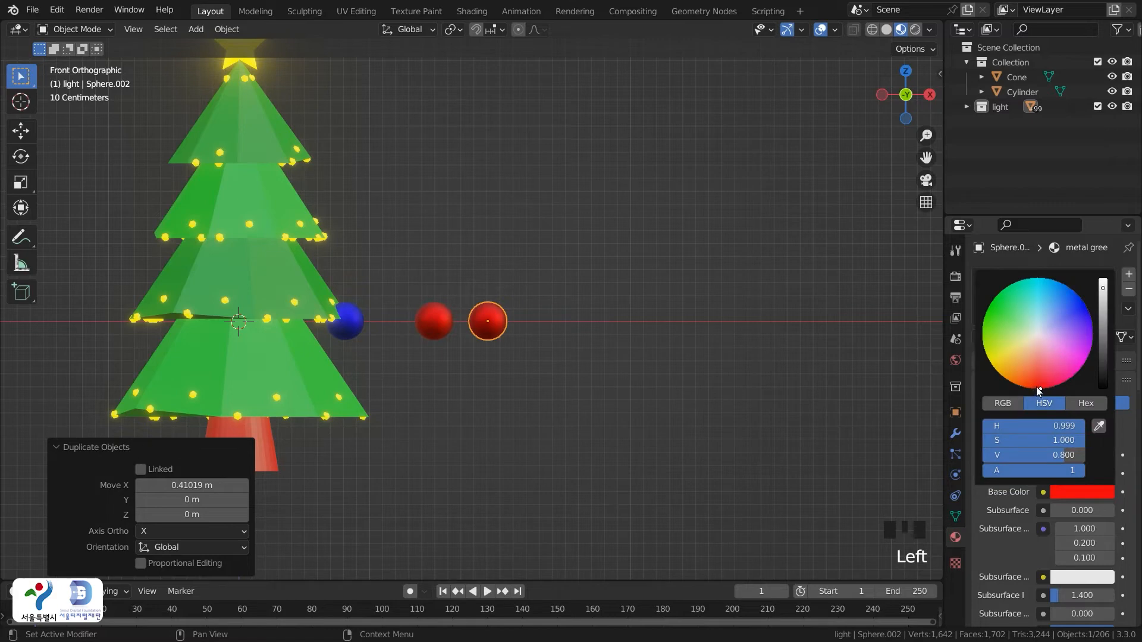
drag(1036, 386, 997, 308)
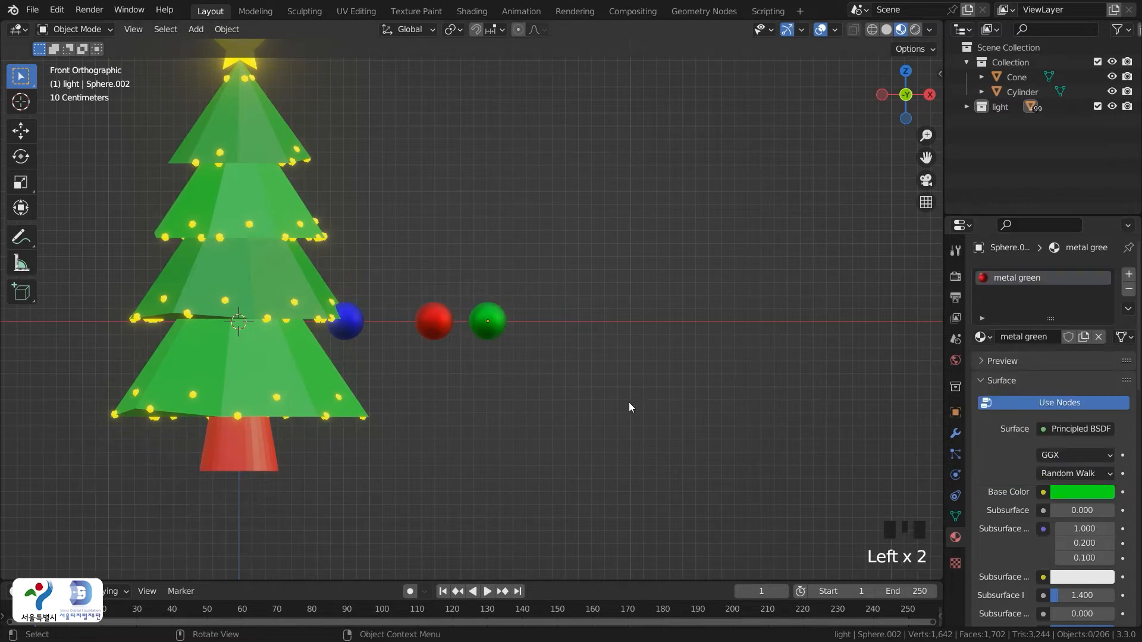
click(448, 328)
Duplicate the green sphere and place the copy about 0.46 m away along the X axis
click(489, 332)
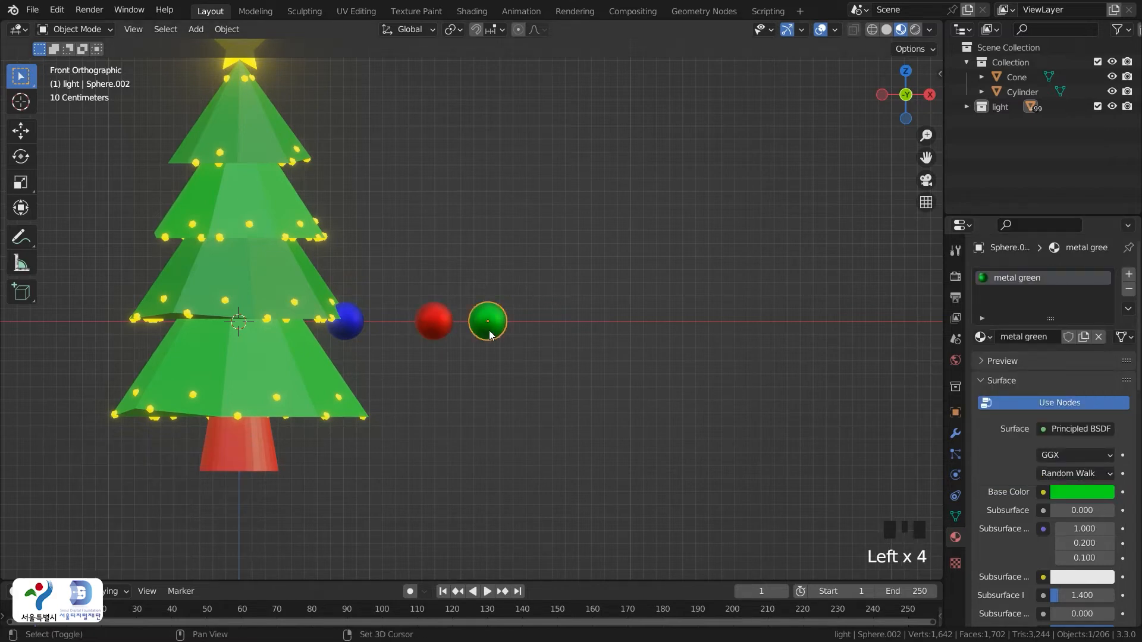
key(shift+d)
click(552, 337)
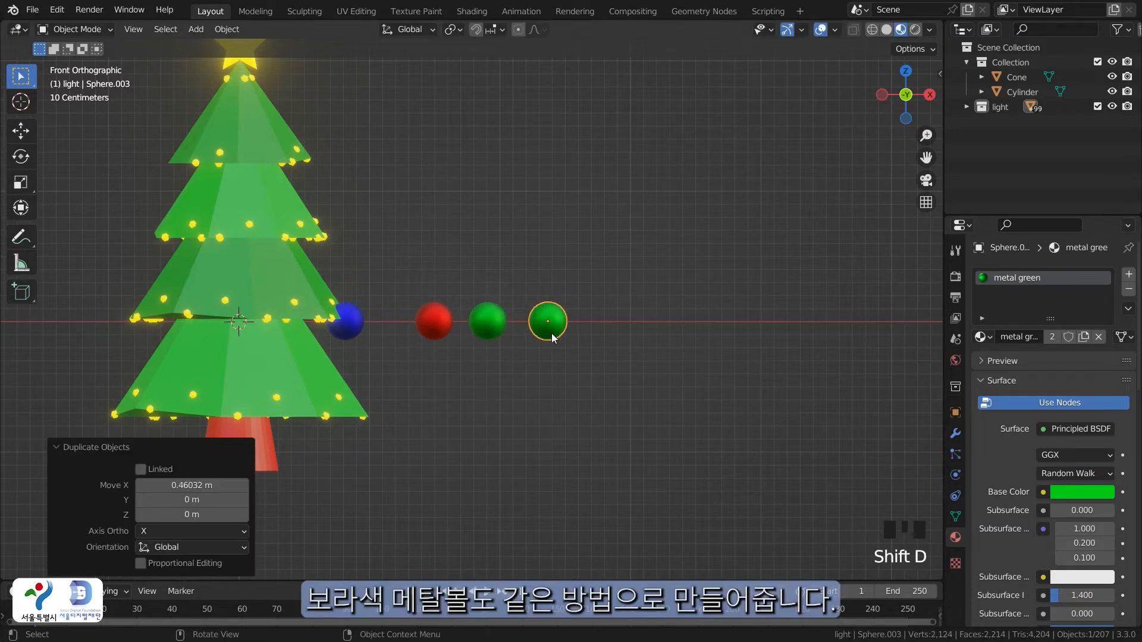
Make the new green sphere's material a single-user copy and set its Base Color to magenta-violet
click(1051, 337)
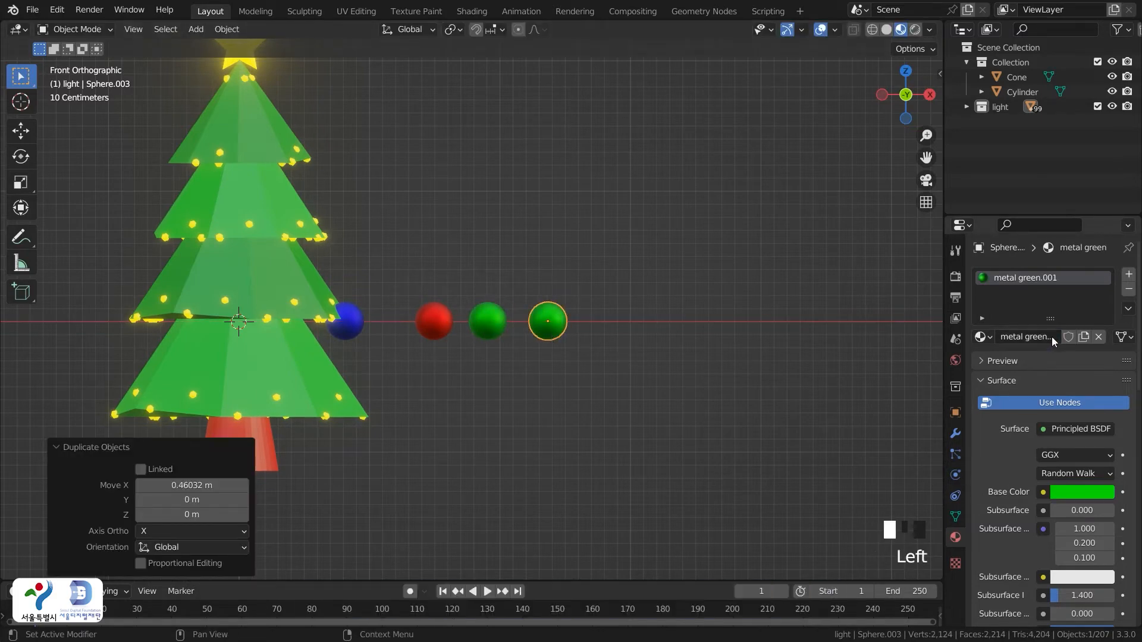
click(1100, 493)
drag(993, 315, 1083, 364)
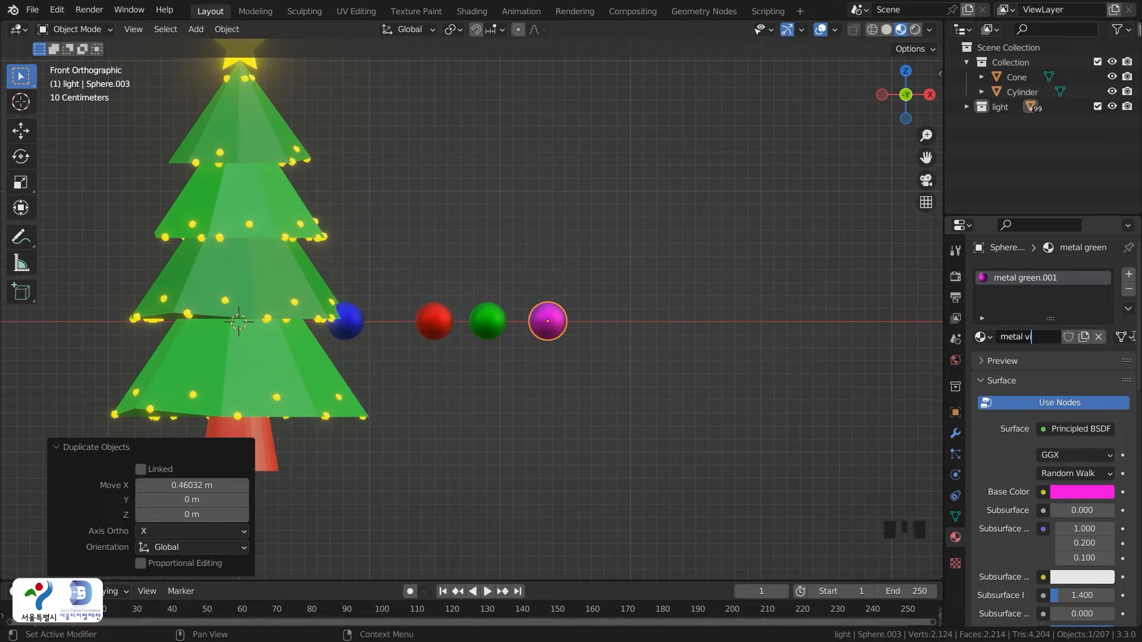
Name the magenta ball's material "metal violet" and deselect the ball
key(Return)
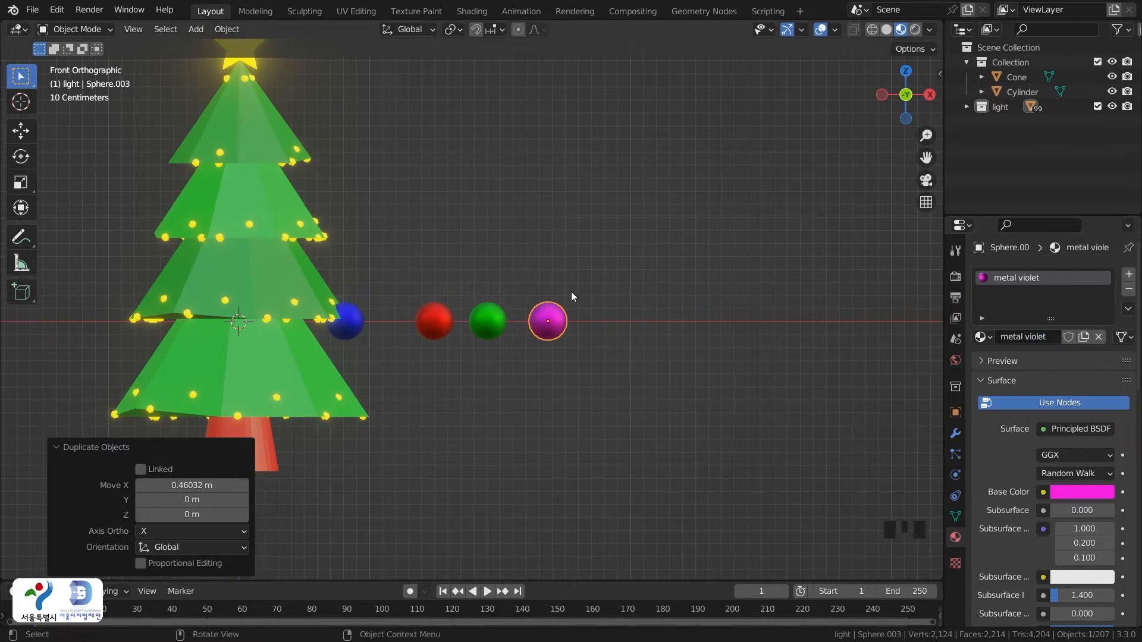
click(559, 274)
Move the red ball about -2.36 m along X to hang at the left edge of the tree's third tier
scroll(482, 342, down, 2)
click(440, 315)
scroll(478, 371, up, 2)
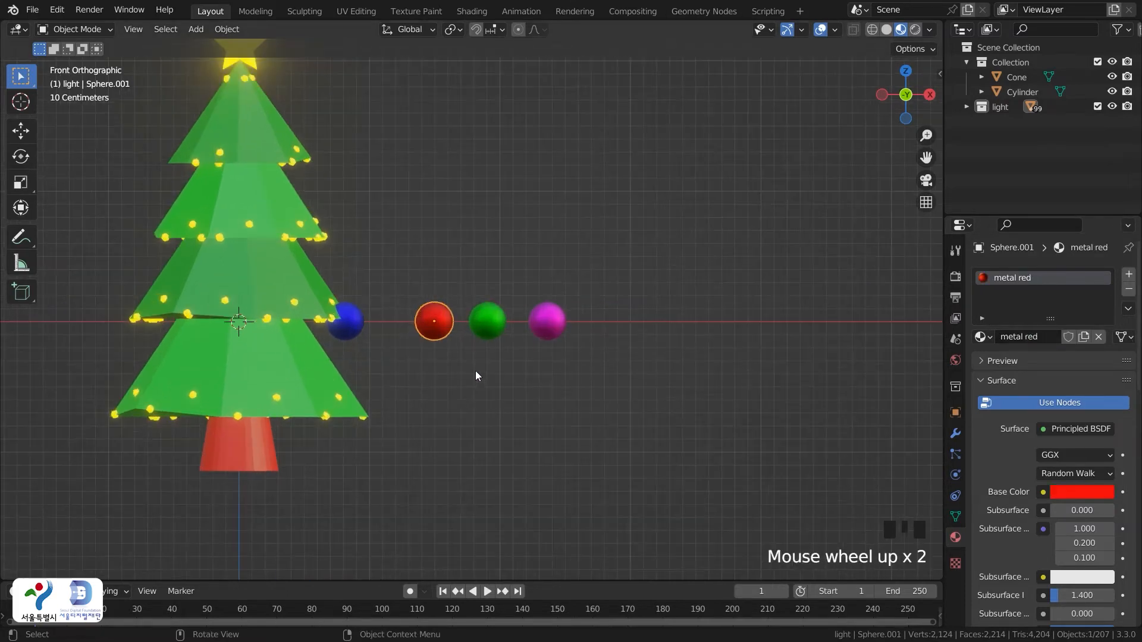
scroll(472, 373, down, 1)
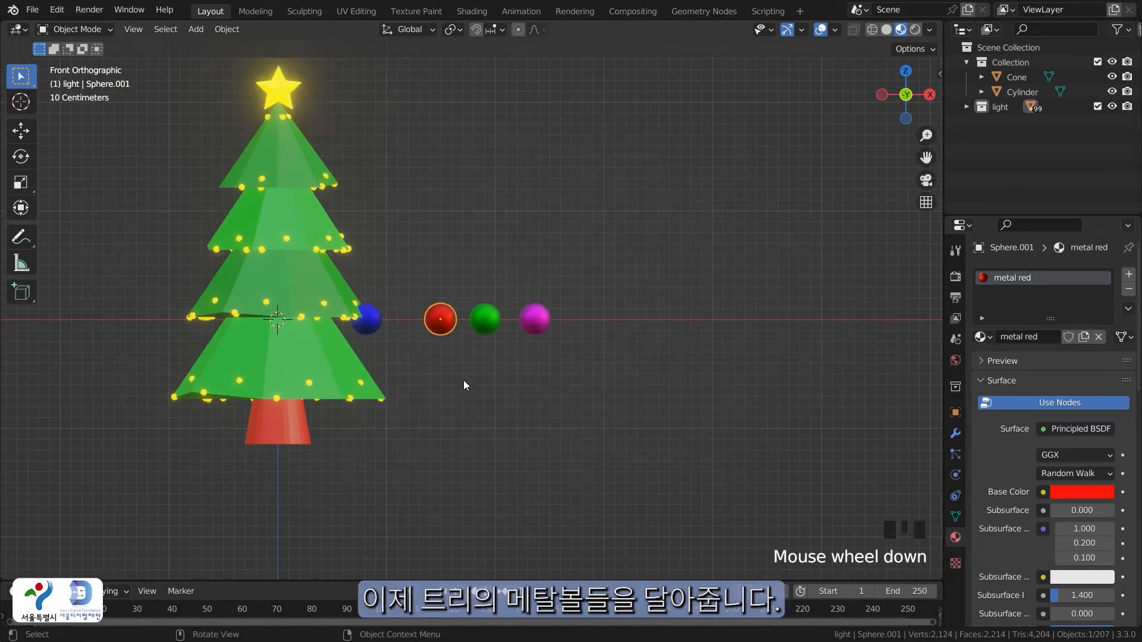
shift+middle_drag(437, 382, 508, 399)
key(d)
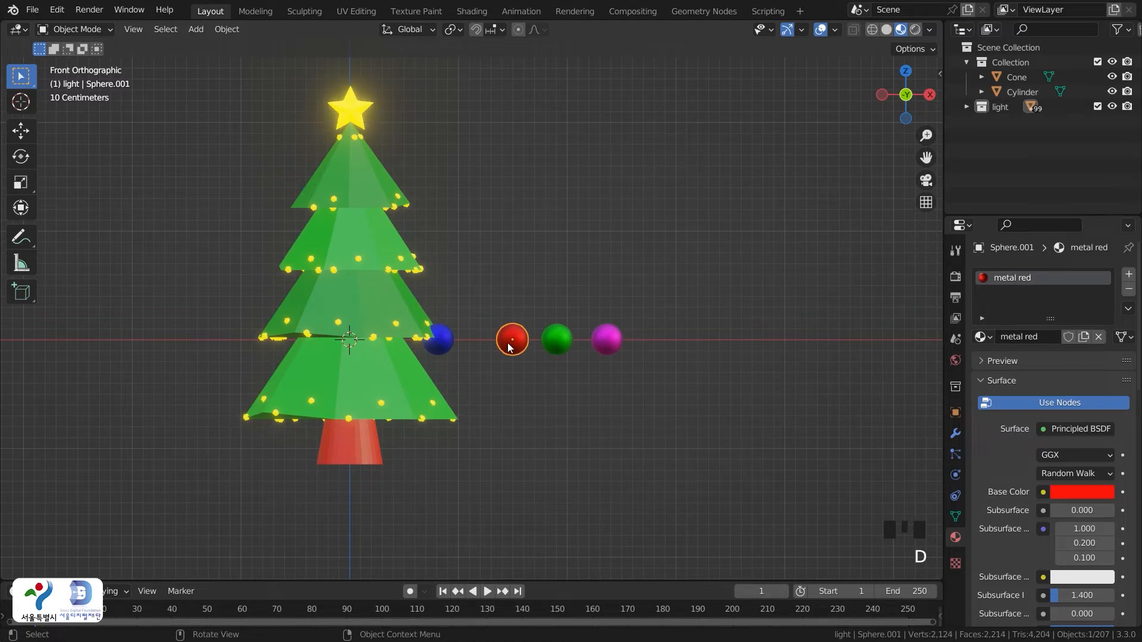
key(g)
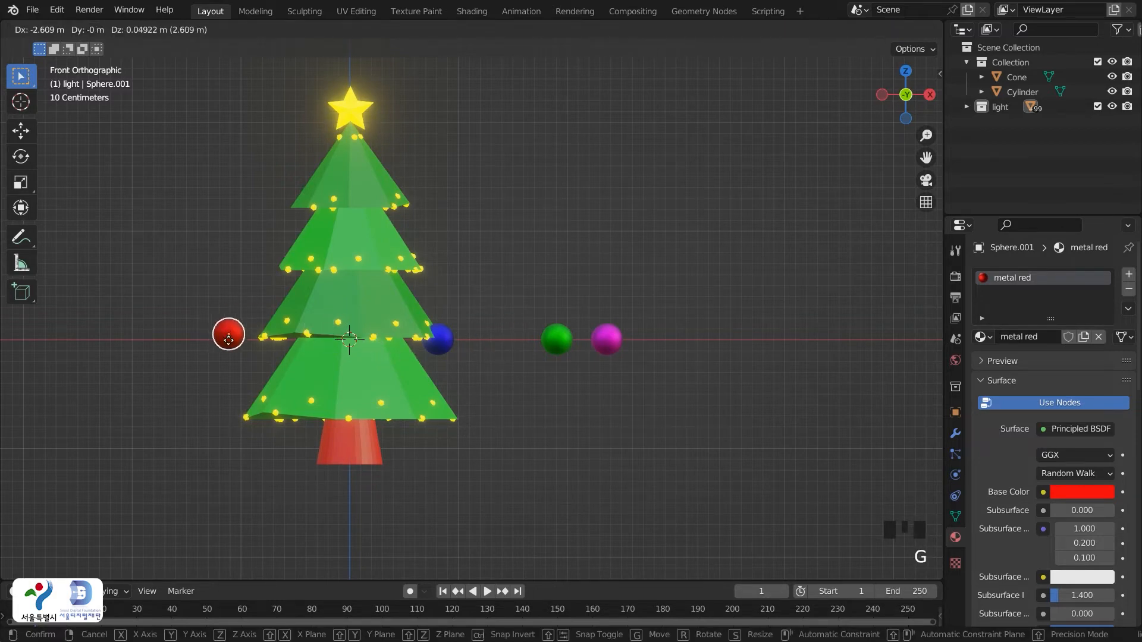
click(256, 344)
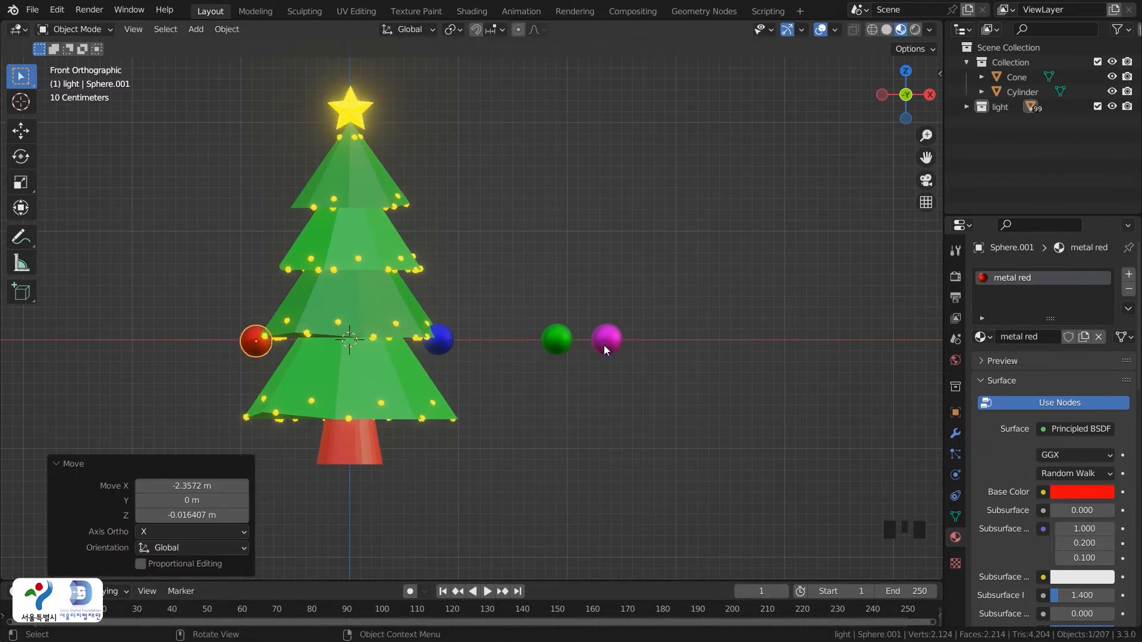
Duplicate the red ball and place the copy beside the second tier's left edge, offset about 0.16 m in X and 0.59 m in Z
click(571, 343)
click(266, 345)
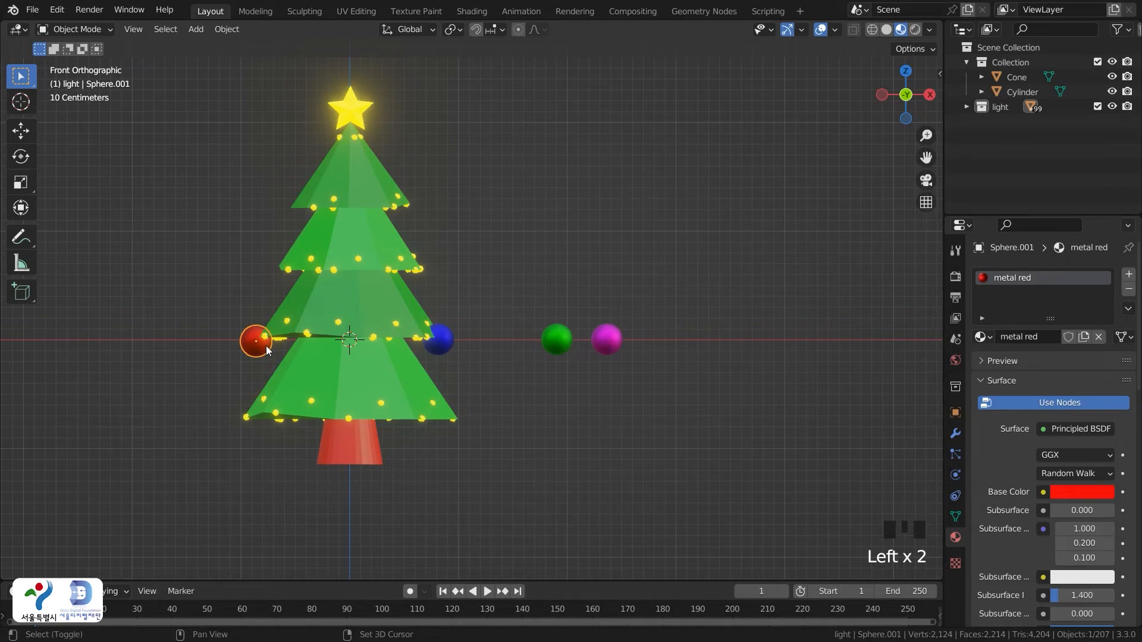
key(shift+d)
click(284, 281)
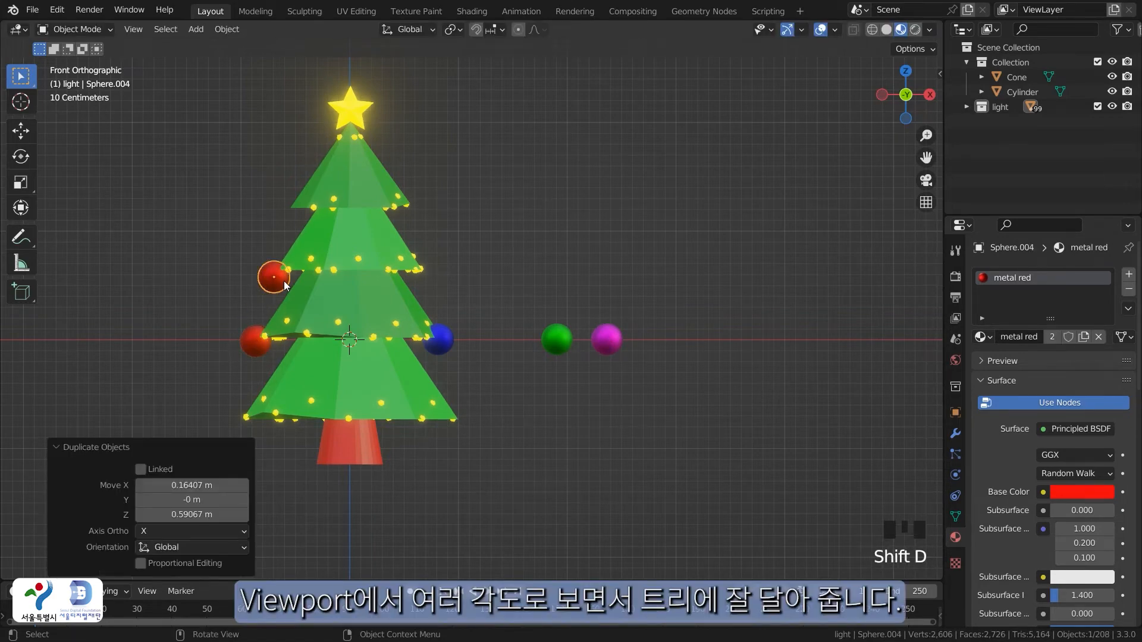
Move the duplicated red ball about 0.85 m in X and -0.71 m in Y onto the front of the tree
middle_drag(316, 306, 435, 326)
click(264, 299)
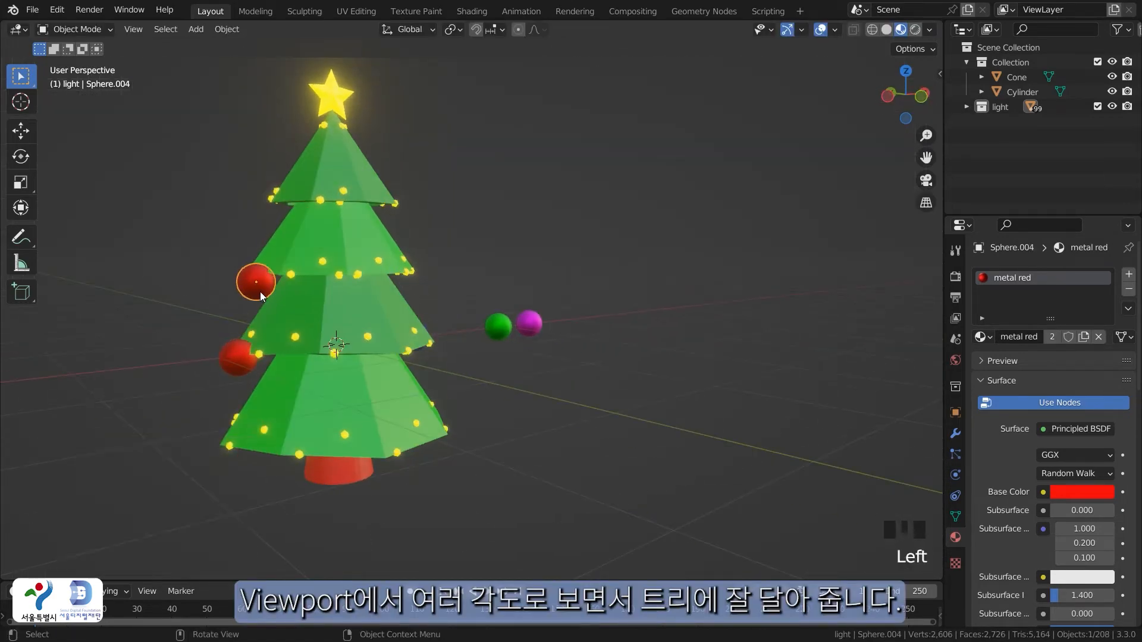
key(g)
click(403, 297)
middle_drag(403, 298, 495, 318)
middle_drag(613, 331, 528, 339)
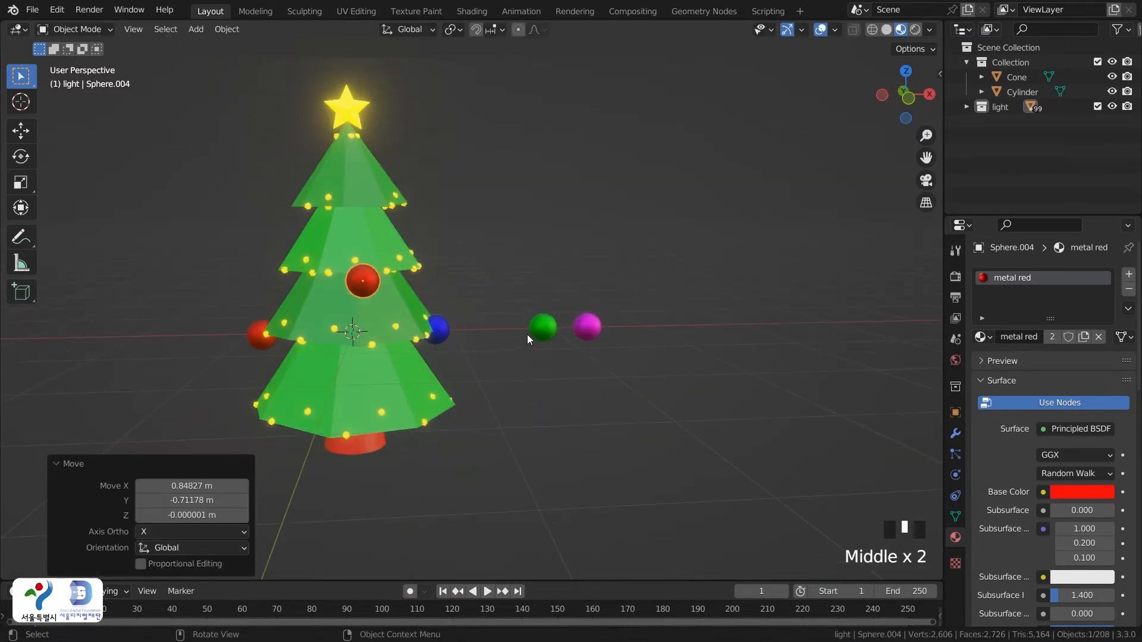
Move the green ball to the lowest tier's right corner and place a duplicate at the second tier's left edge
click(540, 330)
key(g)
click(455, 430)
mouse_move(455, 433)
middle_down()
mouse_move(466, 421)
mouse_move(469, 437)
middle_up()
key(KP_1)
key(g)
click(470, 432)
key(shift+d)
click(289, 275)
Duplicate the violet ball twice, placing copies at the top tier's right edge and the lowest tier's left corner
click(614, 346)
key(shift+d)
click(421, 218)
click(602, 349)
key(shift+d)
click(240, 435)
Duplicate the second tier's green ball and position the copy on the front left of the tree, near the third tier's lower edge
click(447, 352)
middle_drag(458, 356, 598, 413)
click(324, 323)
key(shift+d)
click(463, 399)
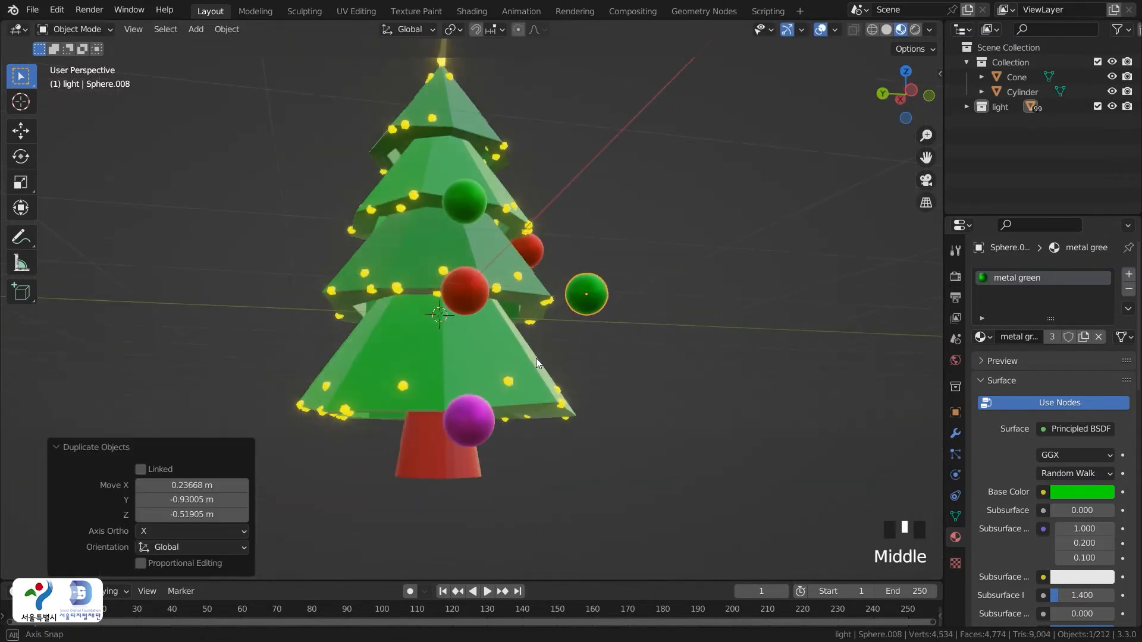
key(g)
click(586, 372)
Reposition another ball on the tree, adjusting its placement along the Y axis and the Z axis
click(436, 353)
key(g)
click(381, 348)
middle_drag(523, 351, 466, 343)
key(g)
key(g)
key(y)
click(644, 354)
middle_drag(644, 354, 675, 324)
key(g)
key(z)
click(655, 357)
click(622, 407)
Duplicate the blue ball and place the copy at the left edge of the tree's top tier
middle_drag(660, 410, 548, 422)
scroll(538, 413, down, 4)
key(grave)
click(448, 356)
scroll(571, 381, up, 3)
shift+middle_drag(611, 399, 551, 364)
click(583, 373)
click(572, 307)
key(shift+d)
click(441, 207)
In front view, add a UV sphere and move it about 2.45 m along X to the right of the tree
middle_drag(442, 207, 629, 359)
key(grave)
click(490, 321)
click(549, 425)
shift+middle_drag(762, 366, 657, 390)
click(677, 365)
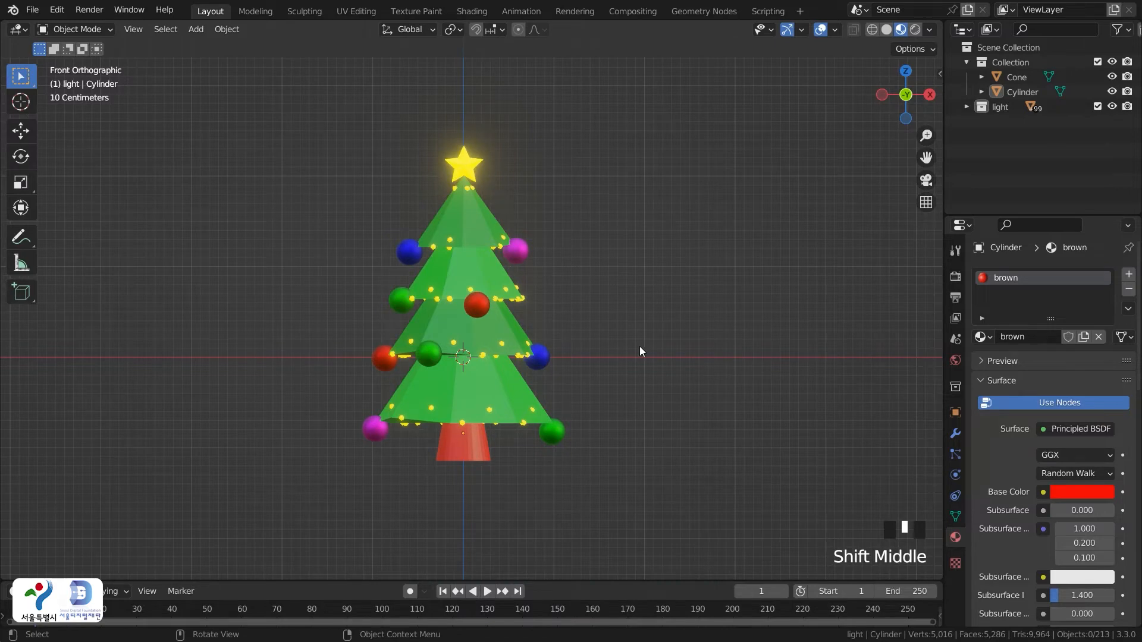
shift+middle_drag(694, 384, 618, 365)
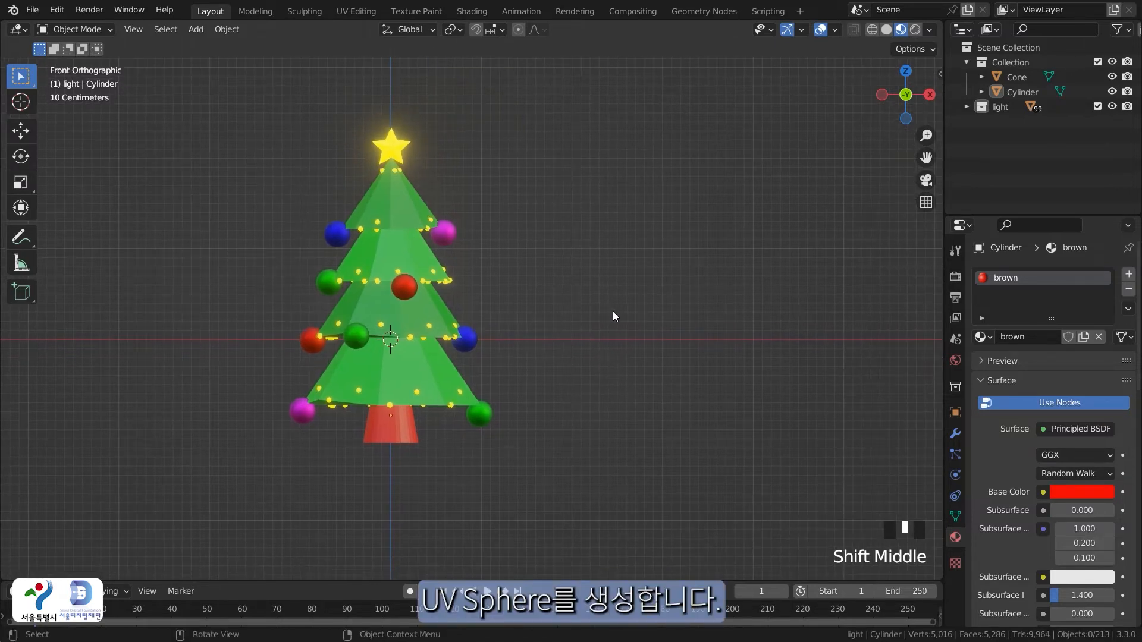
key(shift+a)
mouse_move(562, 309)
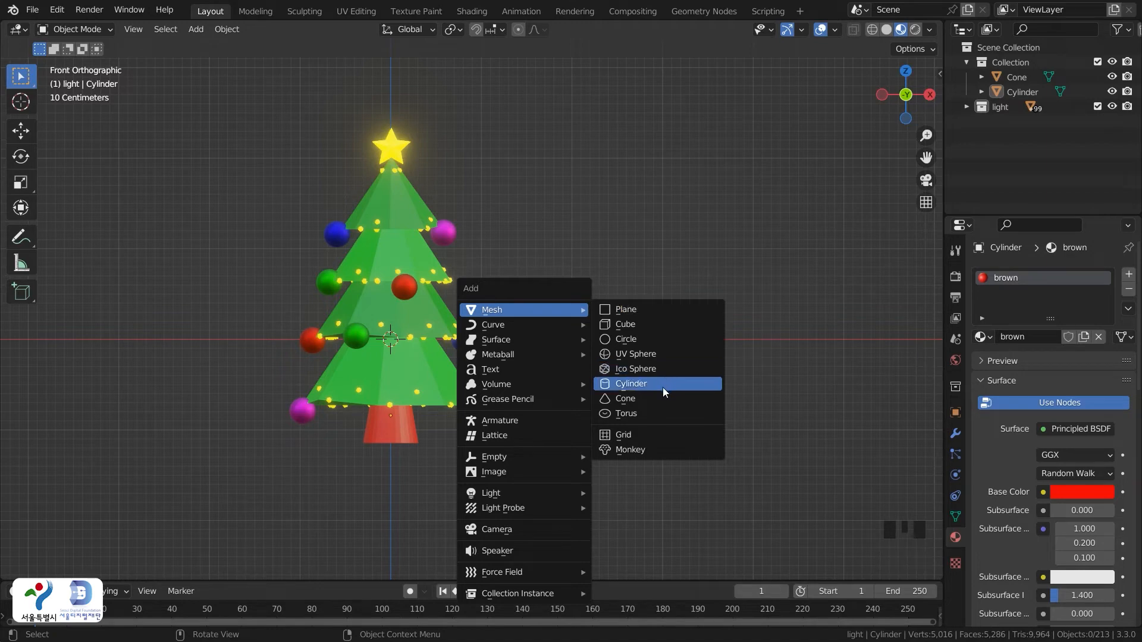
click(655, 355)
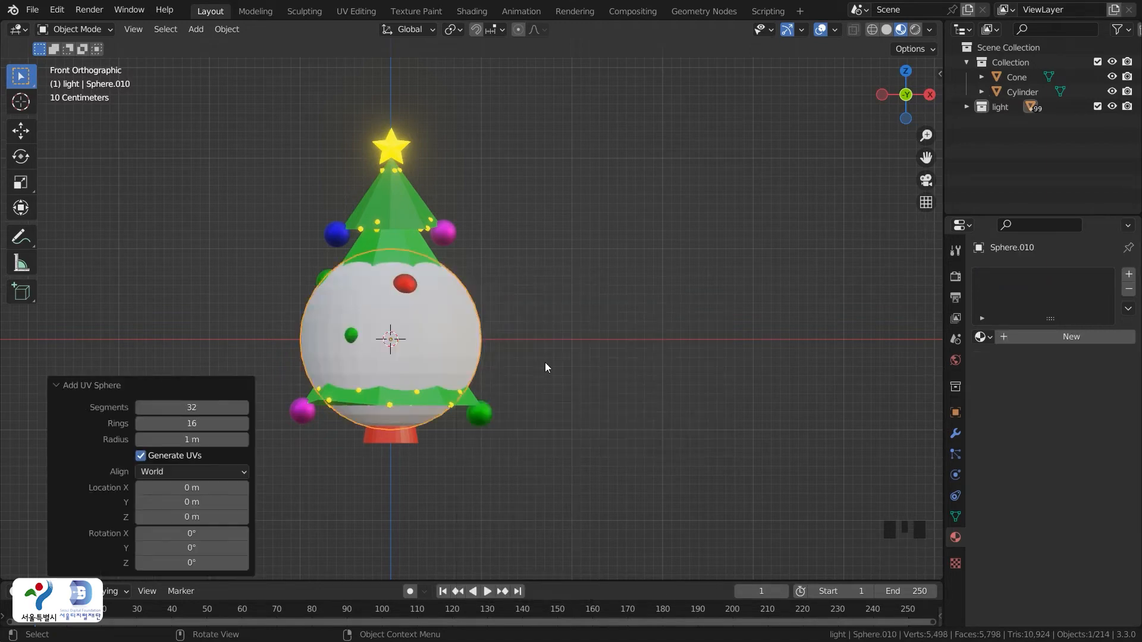
key(g)
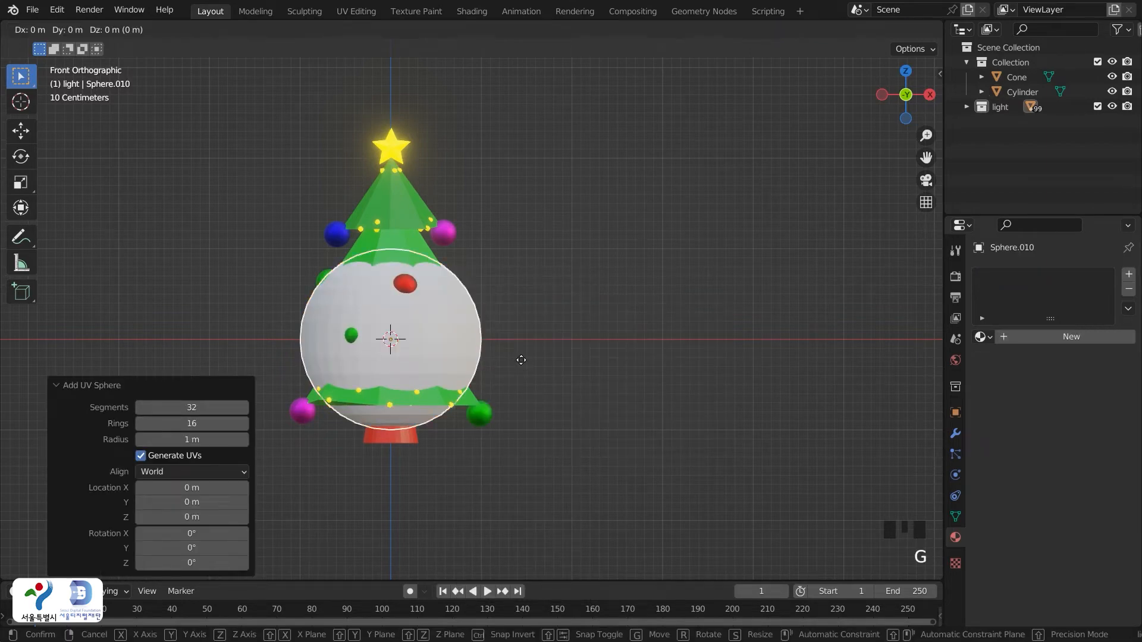
click(743, 357)
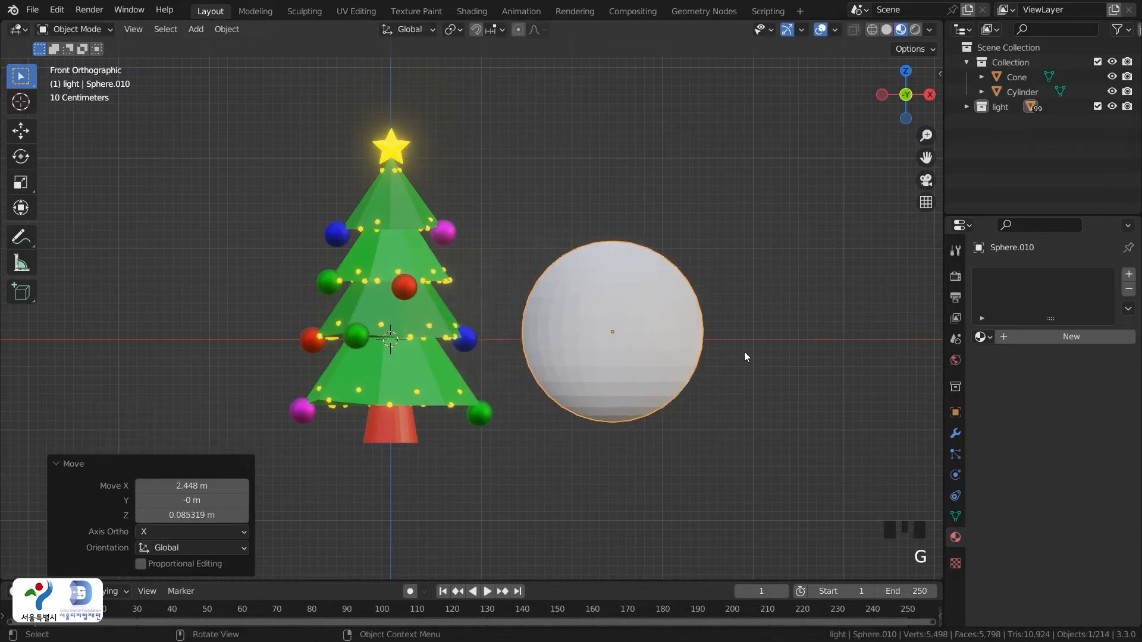
Set the viewport to Solid shading with X-ray enabled, keeping the new sphere selected
click(827, 54)
click(885, 30)
click(619, 353)
click(854, 29)
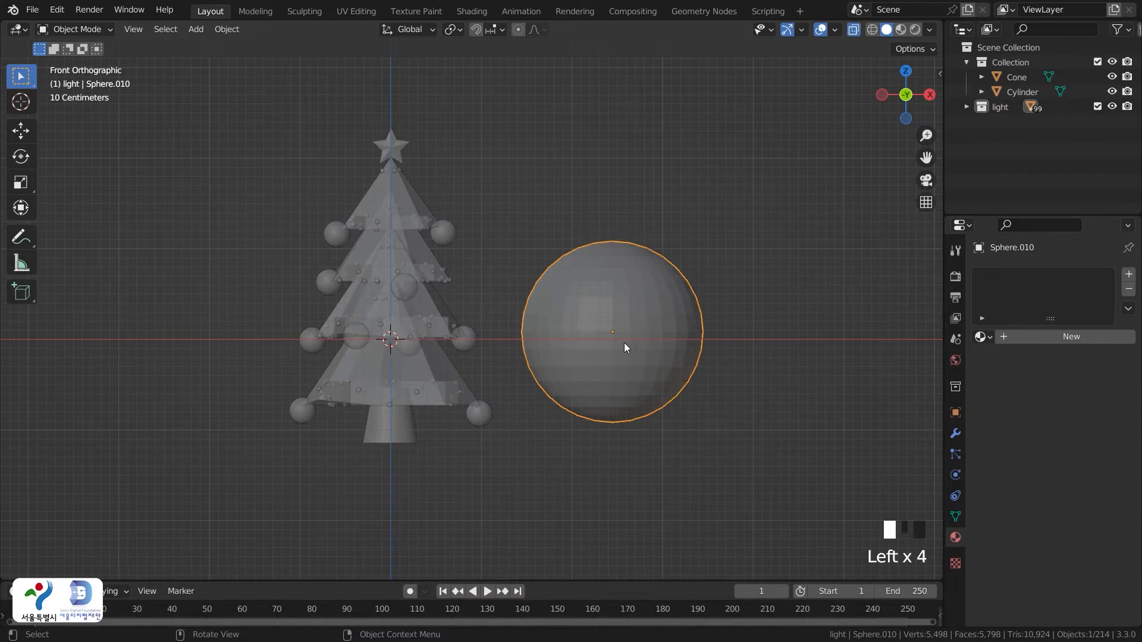
Delete the vertices in the lower half of the new sphere to leave a hemisphere
key(Tab)
drag(509, 338, 738, 429)
key(x)
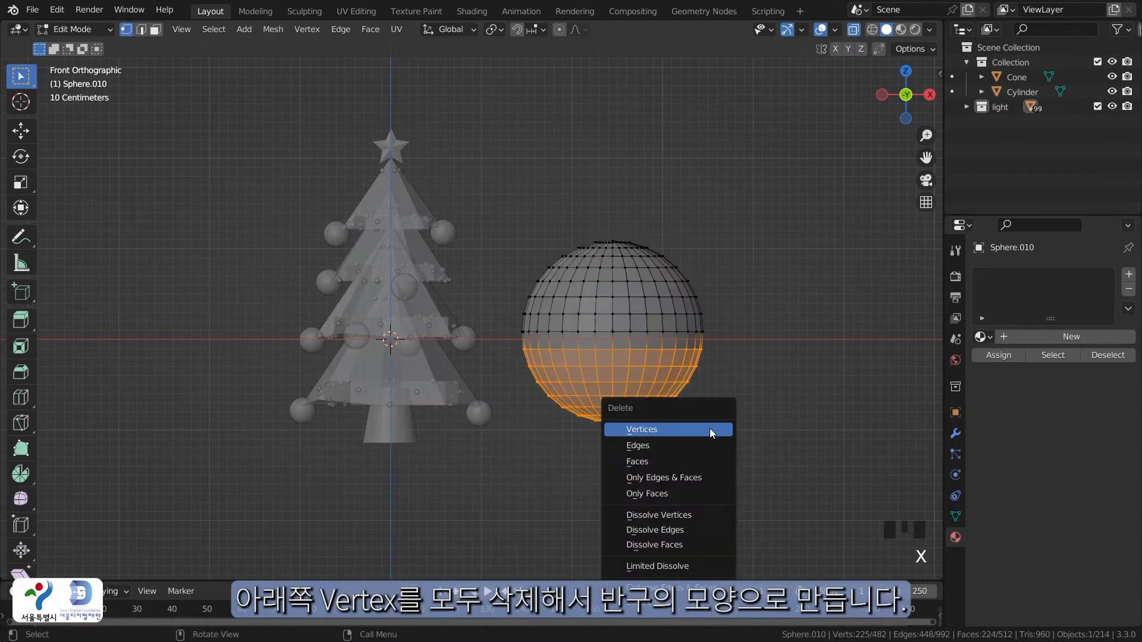
click(709, 428)
Extrude the hemisphere's bottom edge loop downward and scale the extruded loop by about 1.161
scroll(669, 342, up, 1)
drag(506, 326, 833, 398)
key(e)
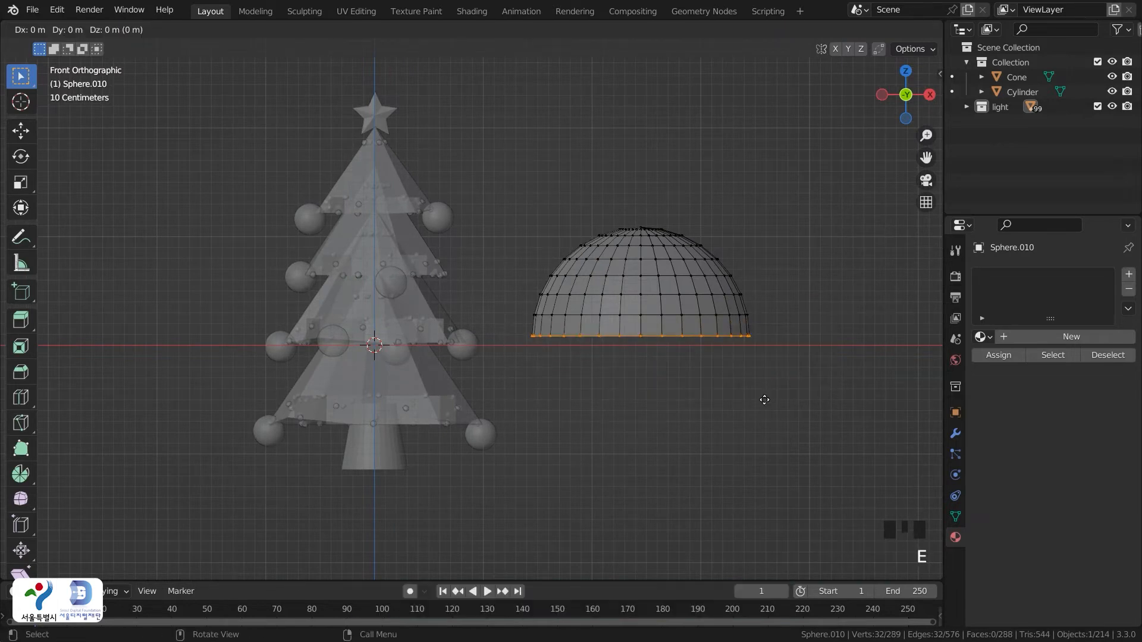
click(780, 488)
key(s)
click(813, 498)
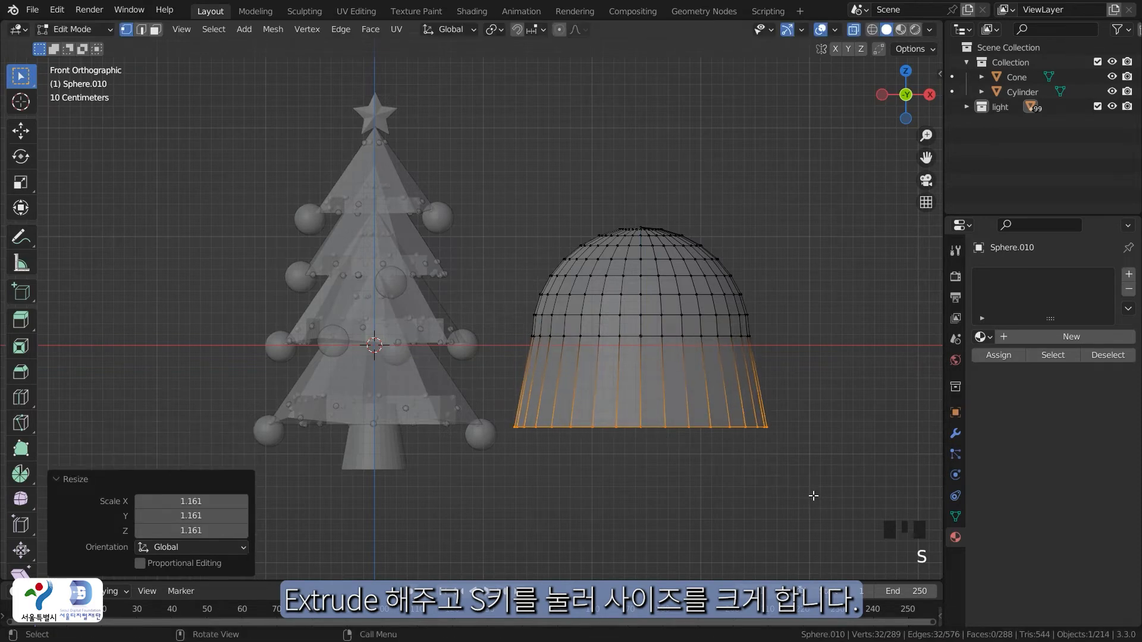
Extrude the bottom loop down about 0.25 m, scale it wider into a flared bell rim, and return to Object Mode
key(e)
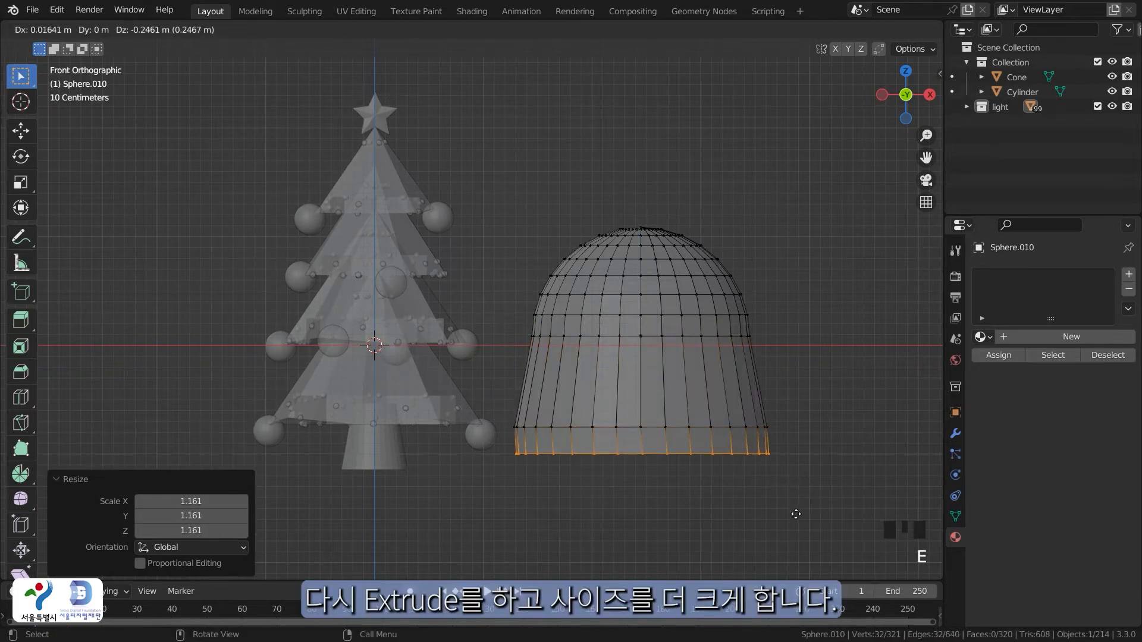
click(798, 513)
key(s)
click(836, 510)
key(Tab)
Turn off X-ray and switch the viewport back to Material Preview shading
click(633, 389)
click(632, 389)
mouse_move(637, 383)
middle_down()
mouse_move(695, 315)
mouse_move(643, 348)
mouse_move(636, 371)
middle_up()
key(grave)
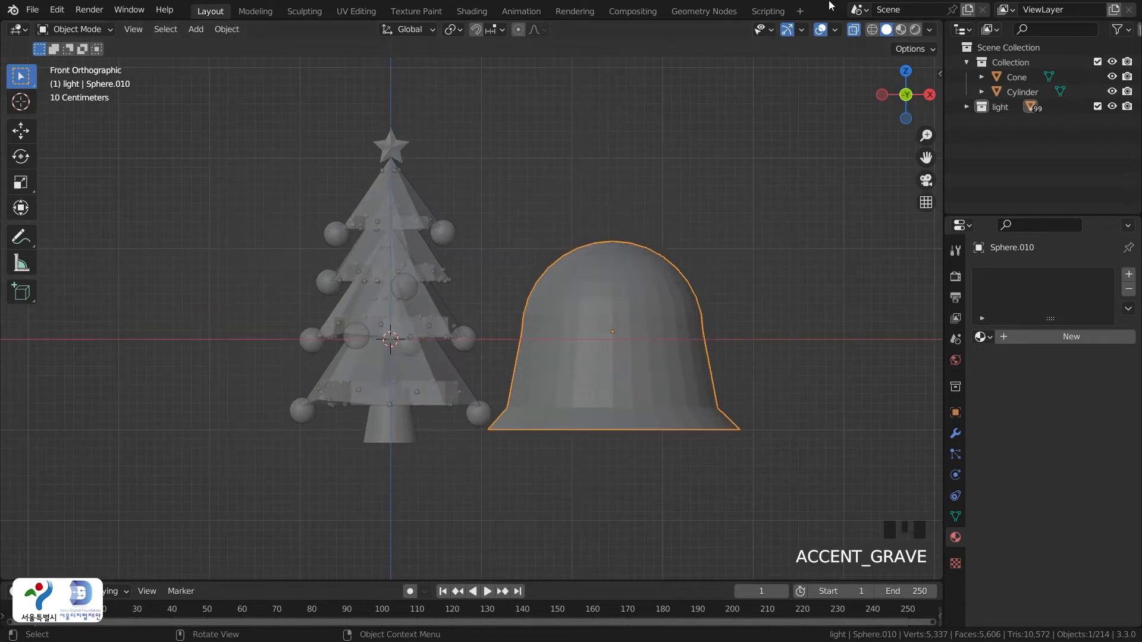
click(853, 33)
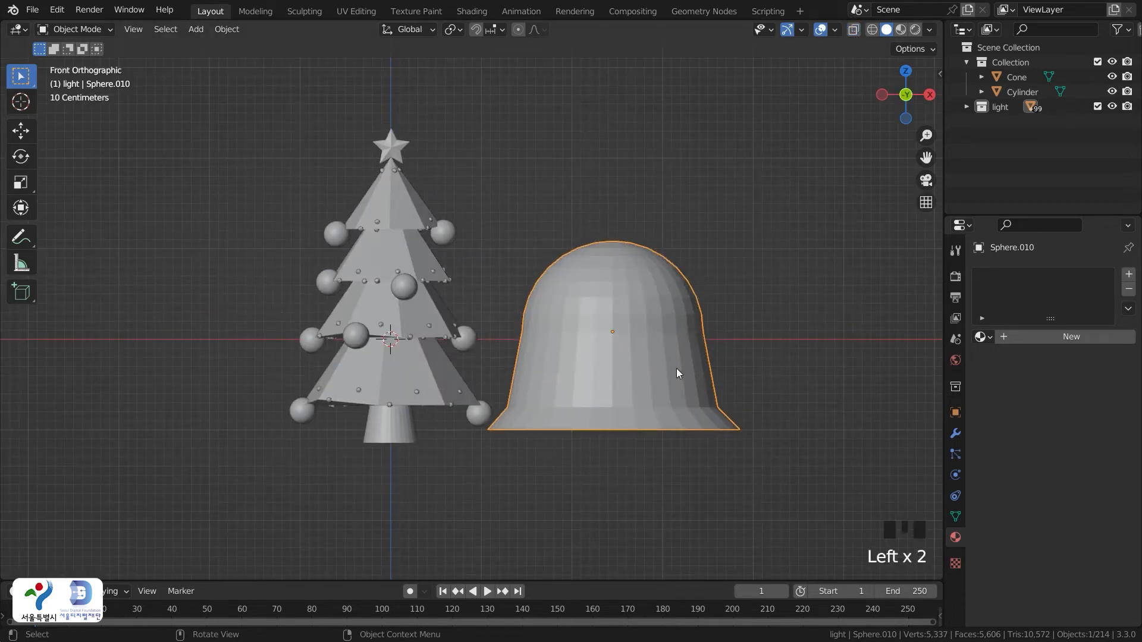
key(z)
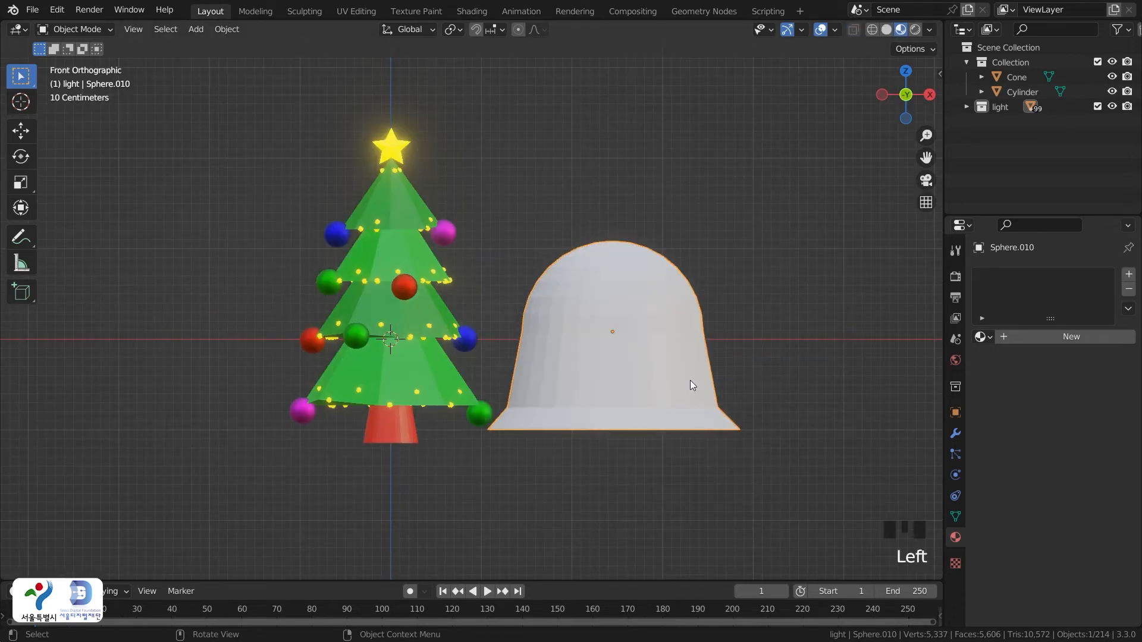
Scale the bell down to about 0.217 of its size
key(s)
click(650, 363)
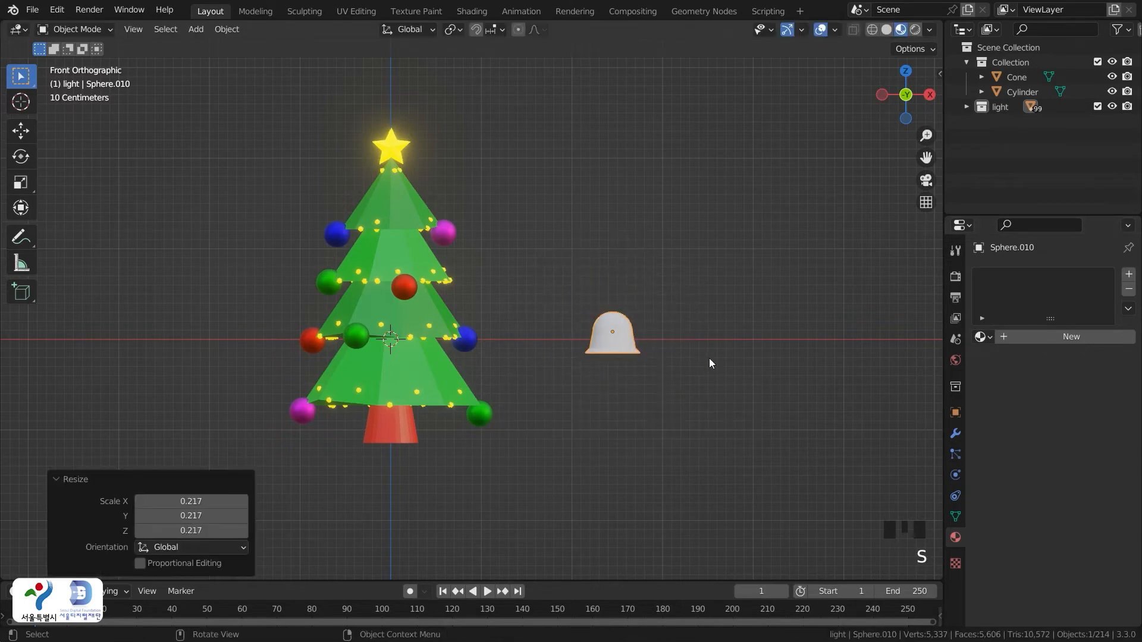
shift+middle_drag(709, 358, 623, 377)
scroll(622, 379, up, 4)
shift+middle_drag(676, 442, 575, 372)
Create a new material for the bell and set its base color to yellow, hue 0.152 and saturation 1.000
click(1041, 402)
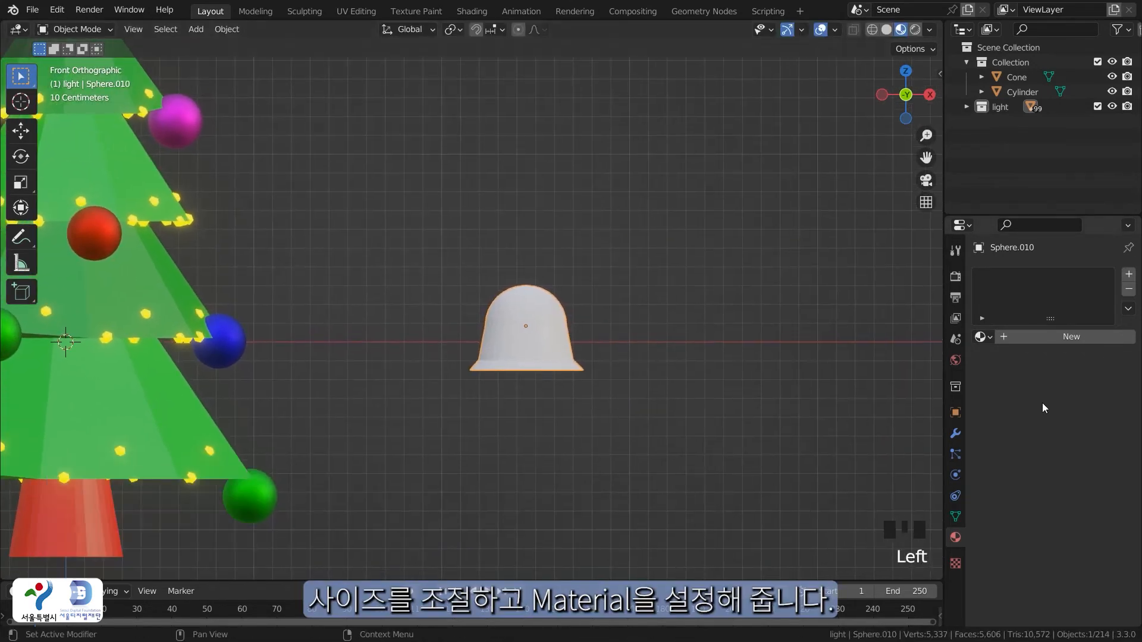
click(991, 338)
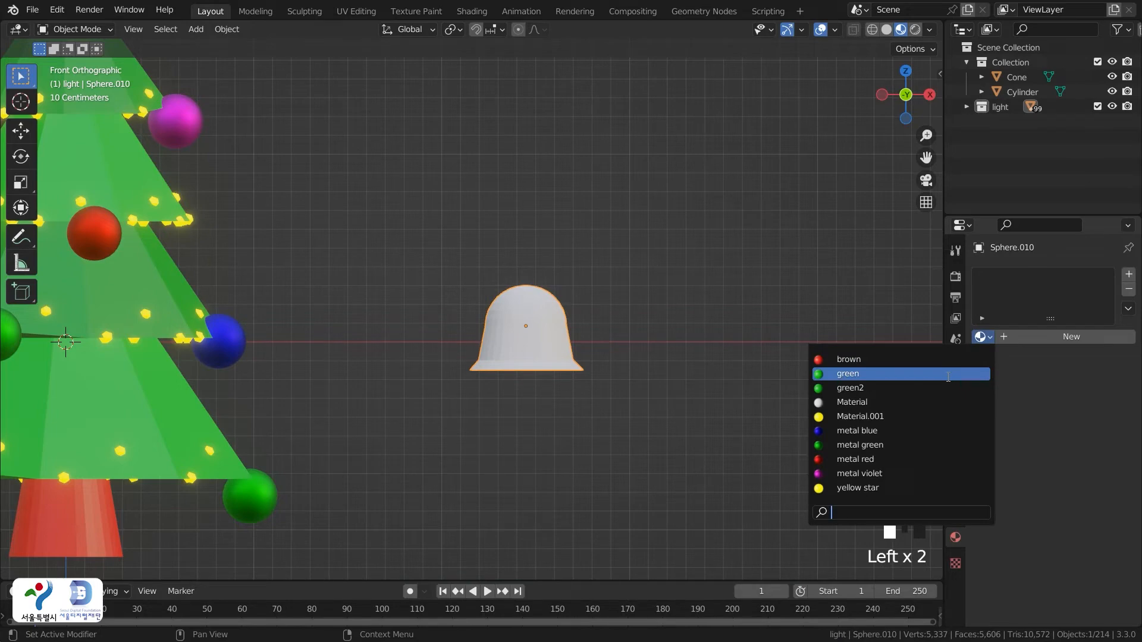
click(1095, 337)
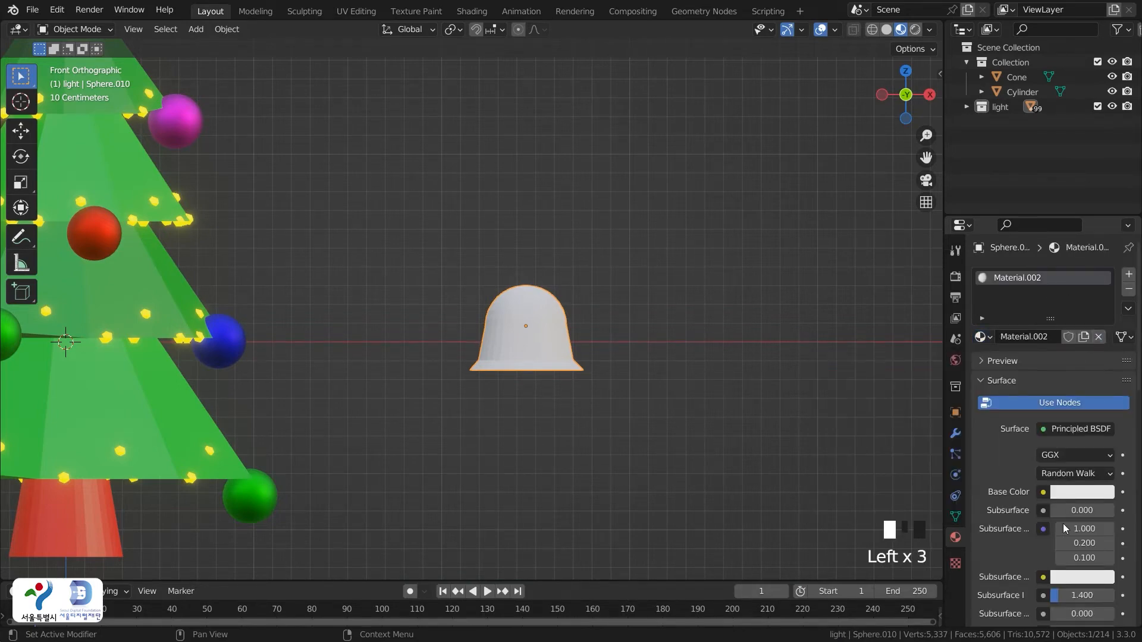
shift+middle_drag(833, 475, 1020, 466)
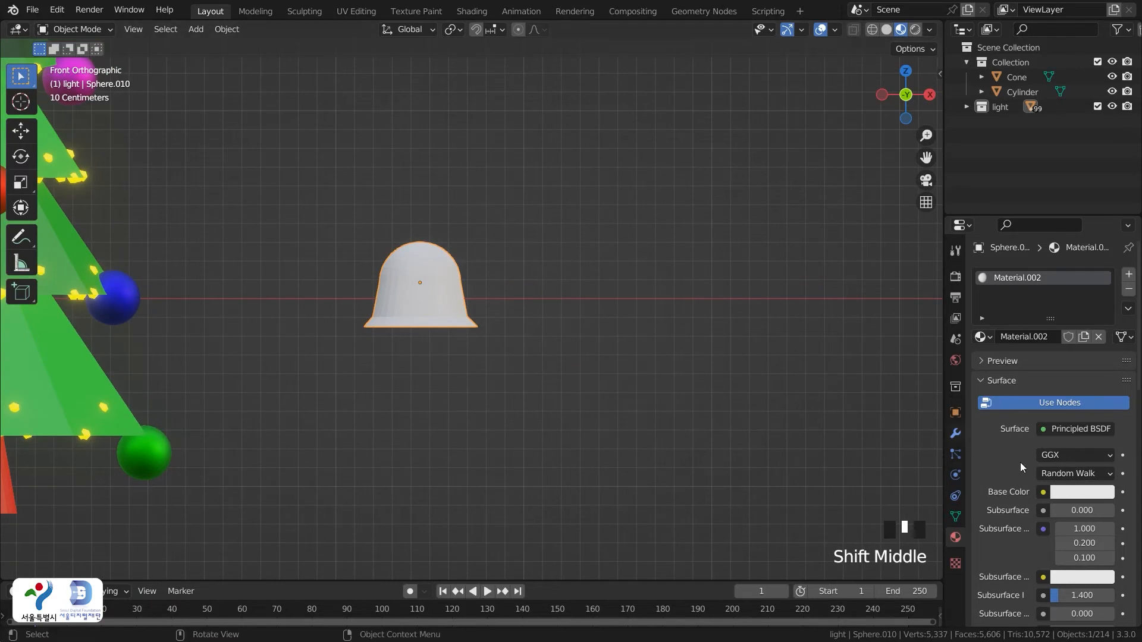
click(1070, 492)
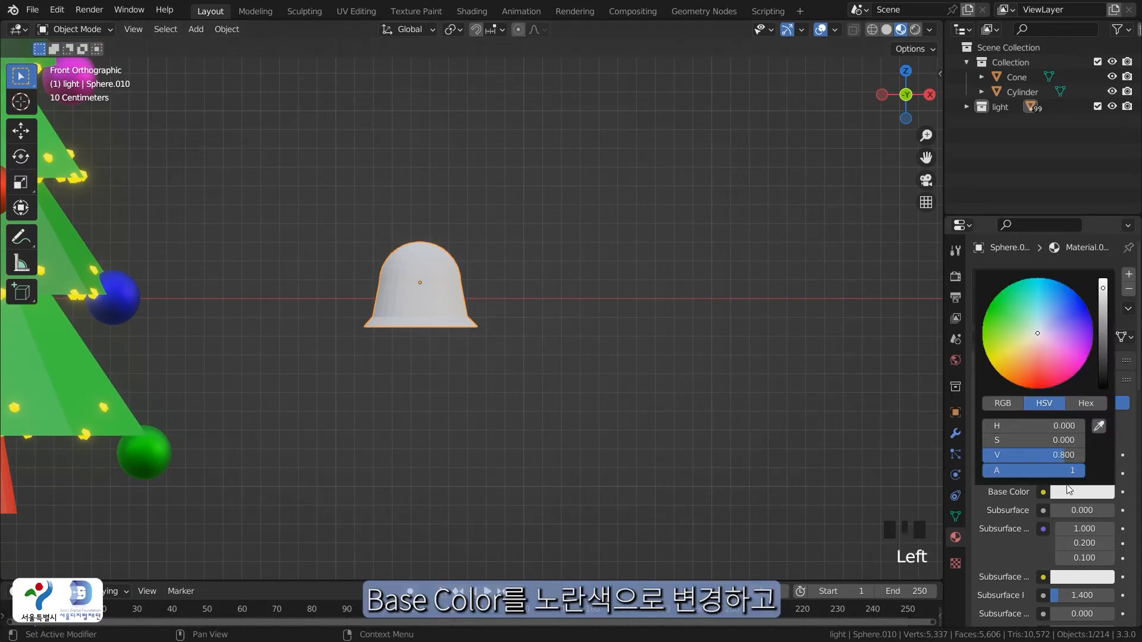
drag(1032, 343, 990, 363)
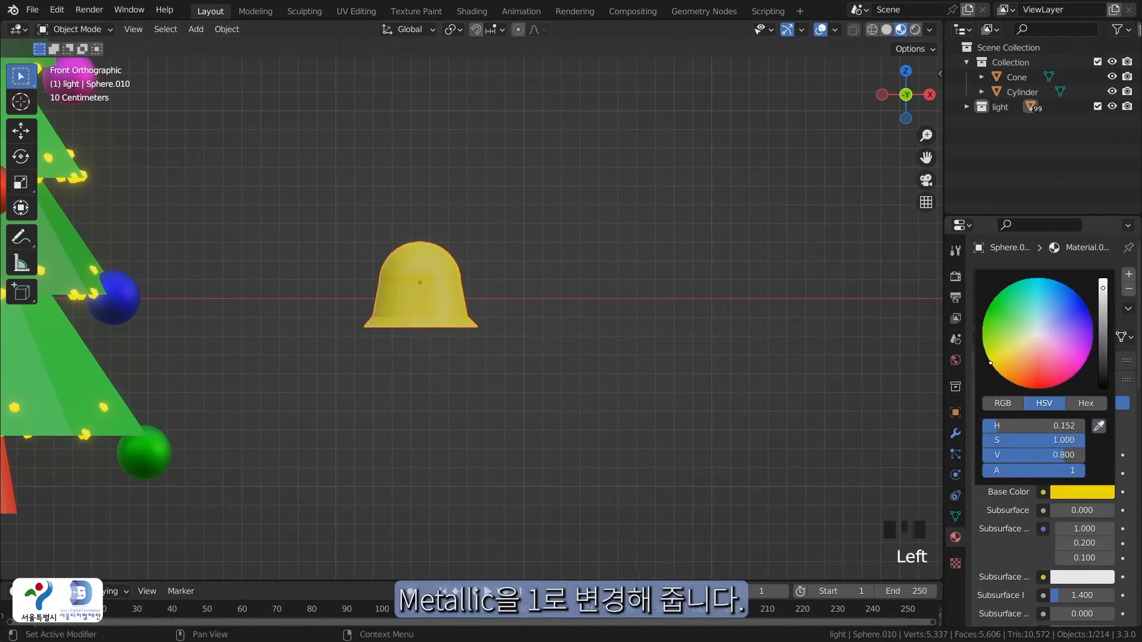
Set the bell material's Metallic to 1.000 and Roughness to 0.2
scroll(1018, 556, down, 5)
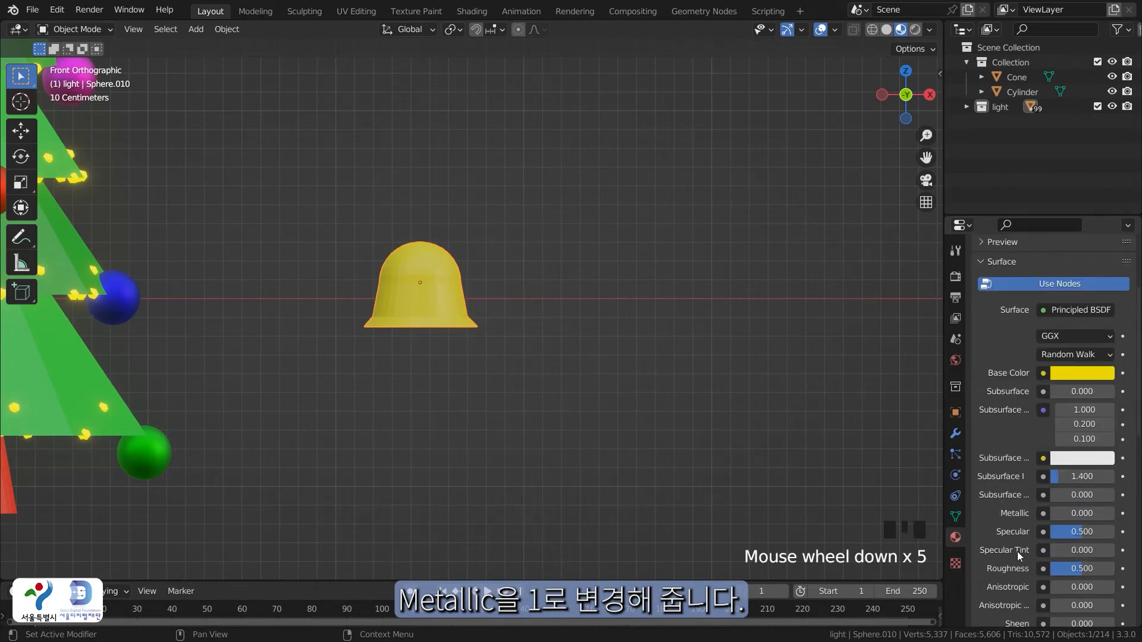
drag(1075, 492, 1118, 494)
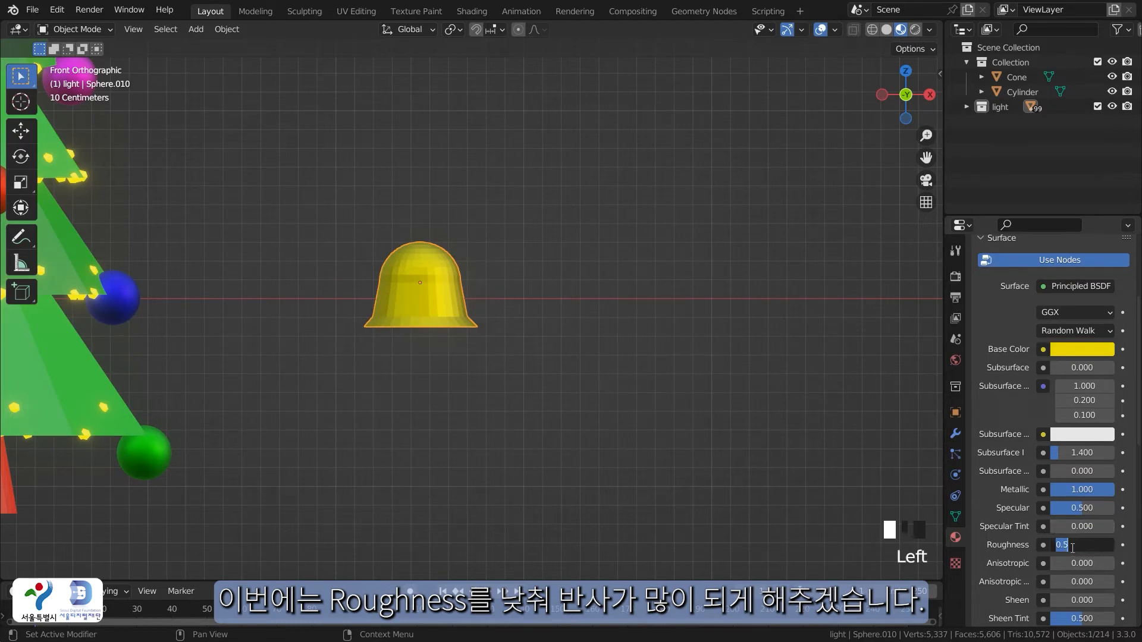
text(0.2)
key(Return)
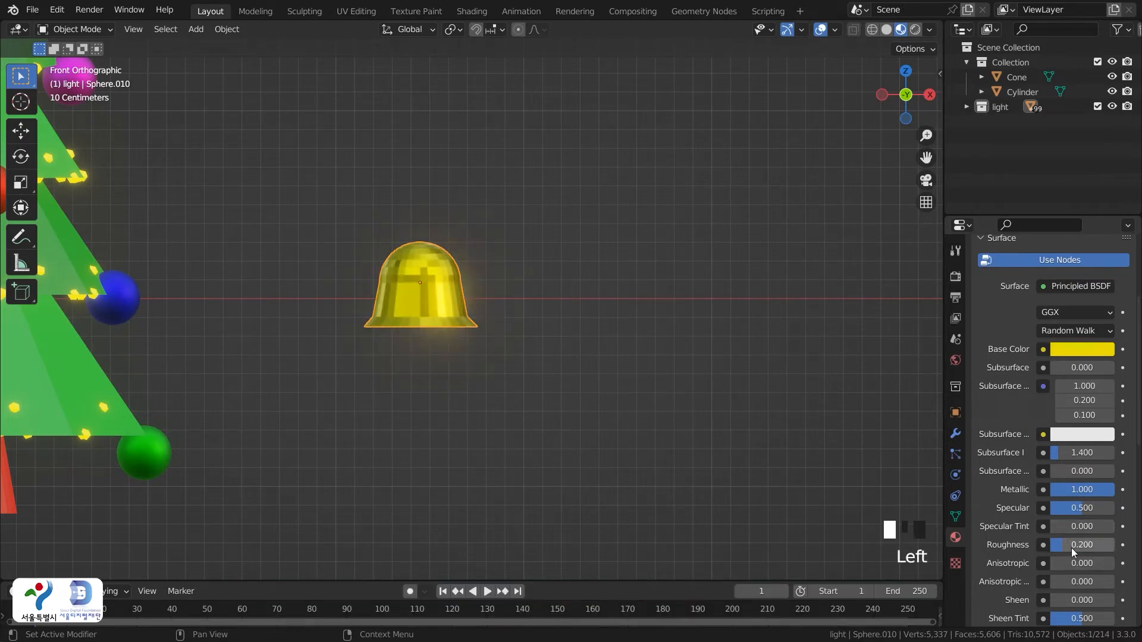
Apply Shade Auto Smooth to the bell
right_click(426, 299)
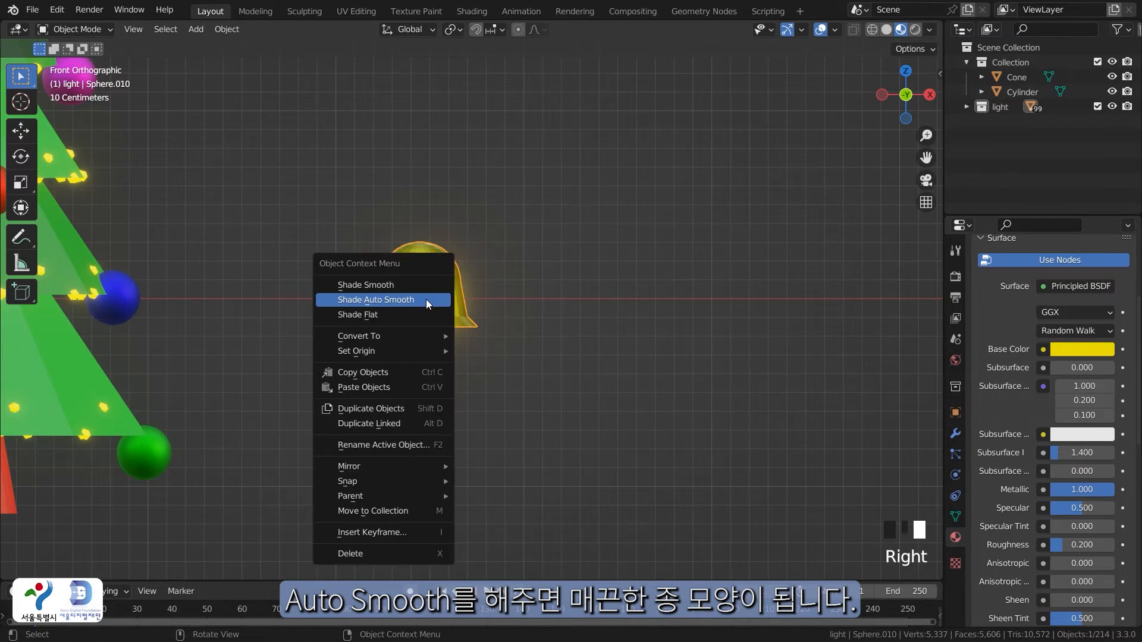
click(426, 299)
scroll(451, 348, down, 4)
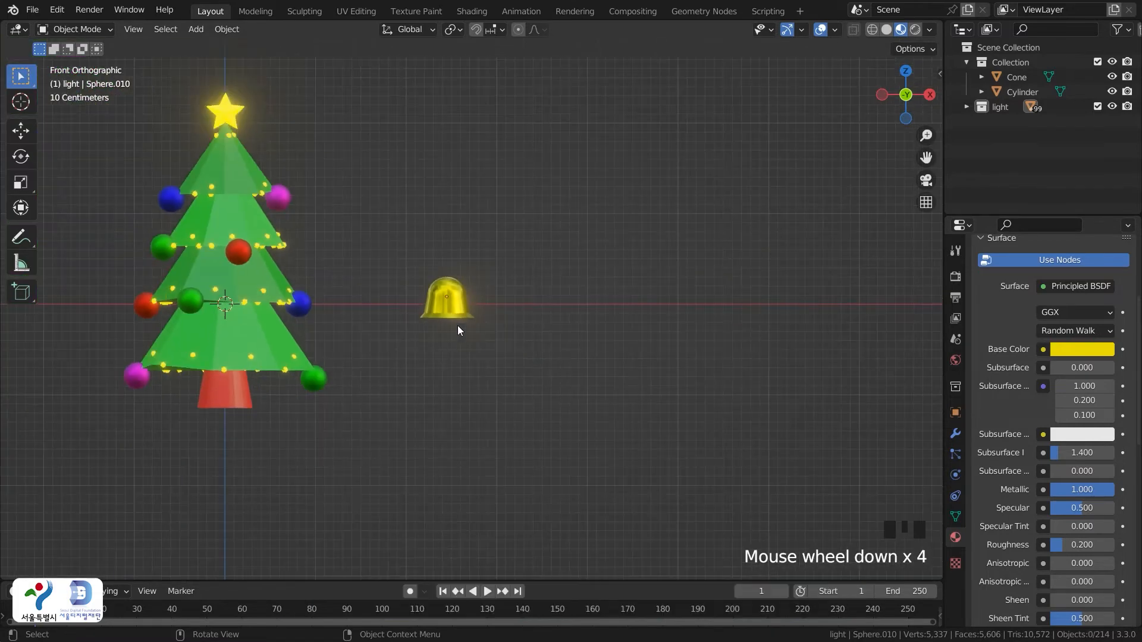
Scale the bell to about 0.397 and move it onto the tree's upper tier, about -2.41 m in X and 1.14 m in Z
click(459, 318)
shift+middle_drag(510, 340, 609, 406)
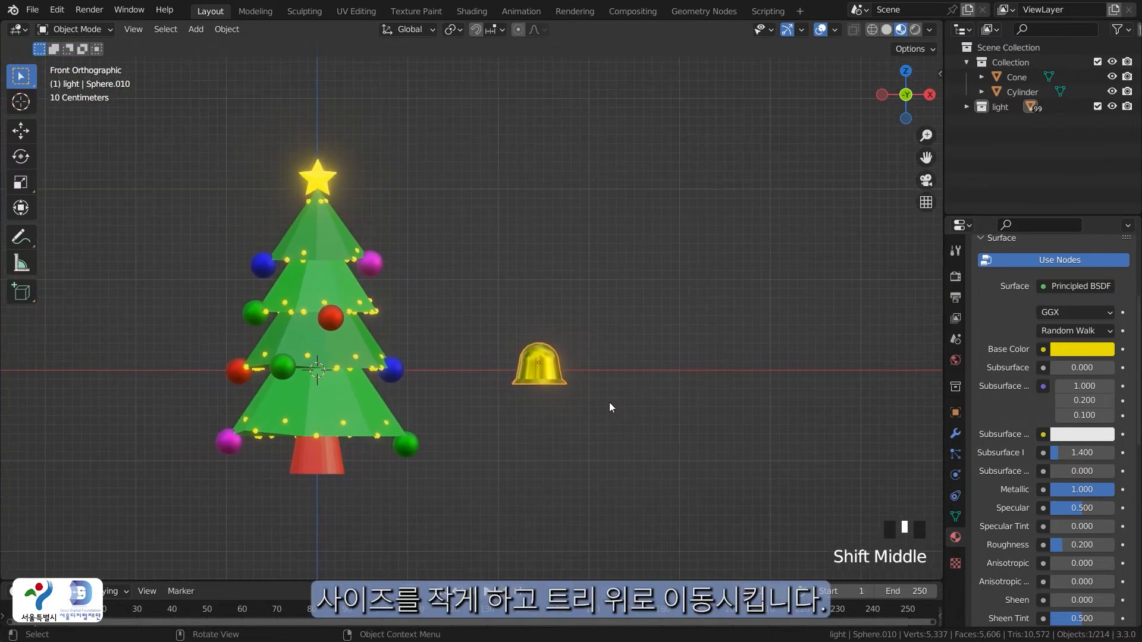
key(s)
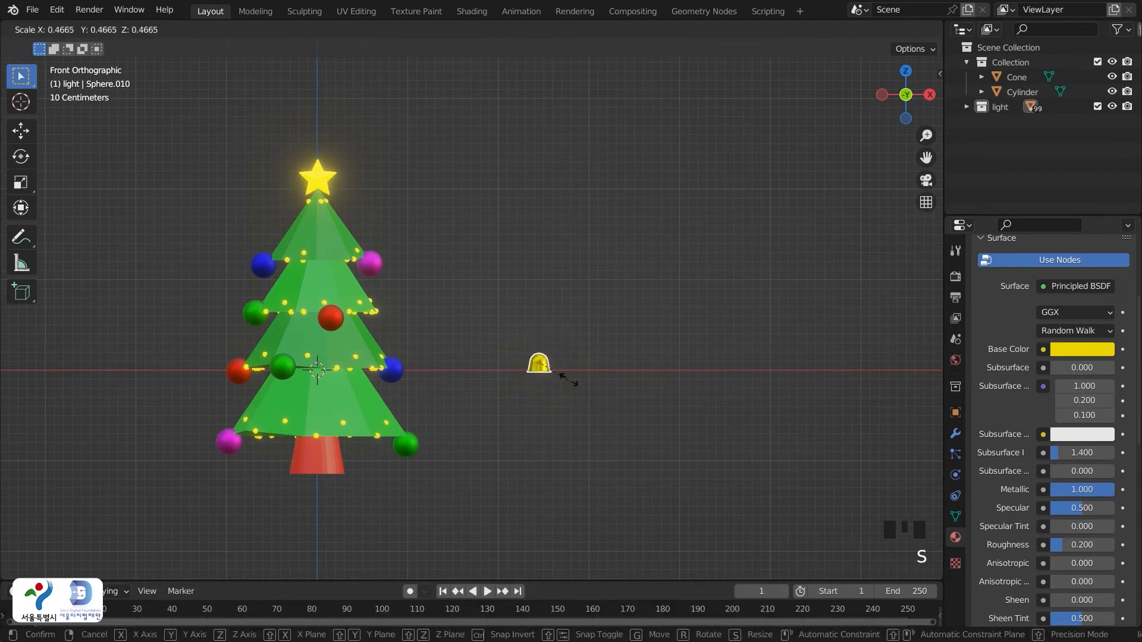
click(567, 378)
key(g)
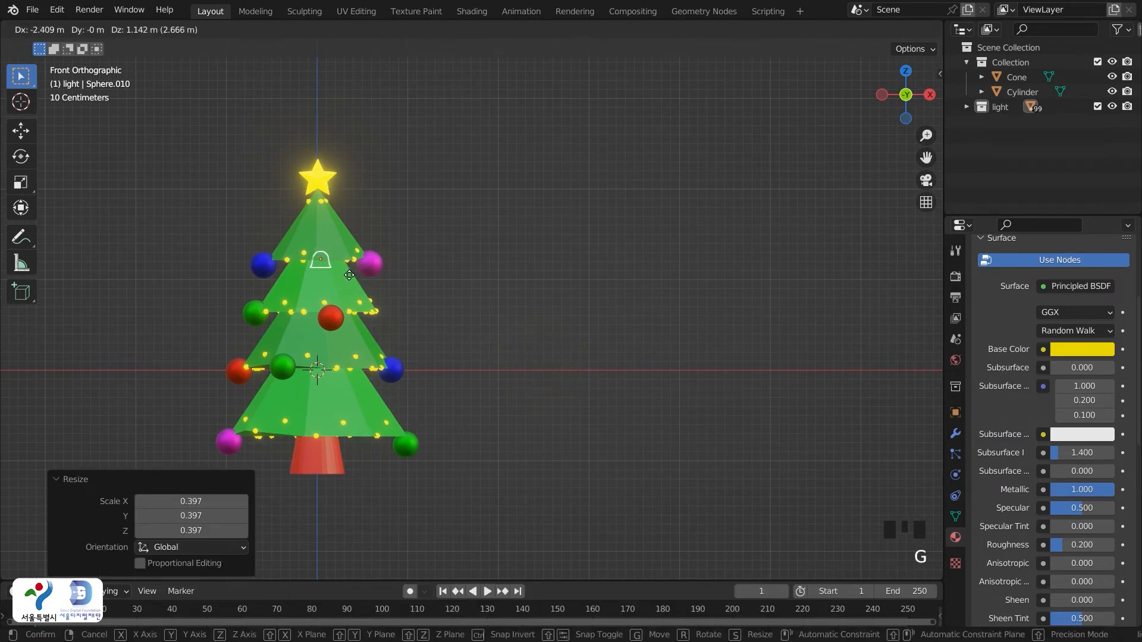
click(349, 275)
Move the bell about -0.518 m along Y in Right view so it sits in front of the tree
middle_drag(471, 303, 348, 330)
key(grave)
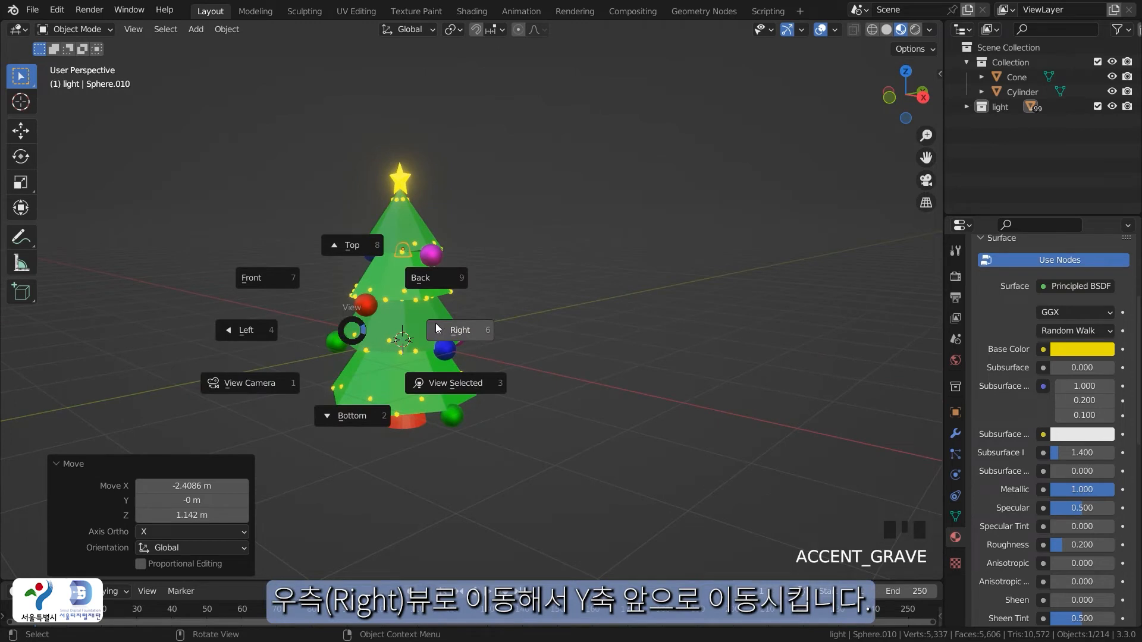
click(451, 331)
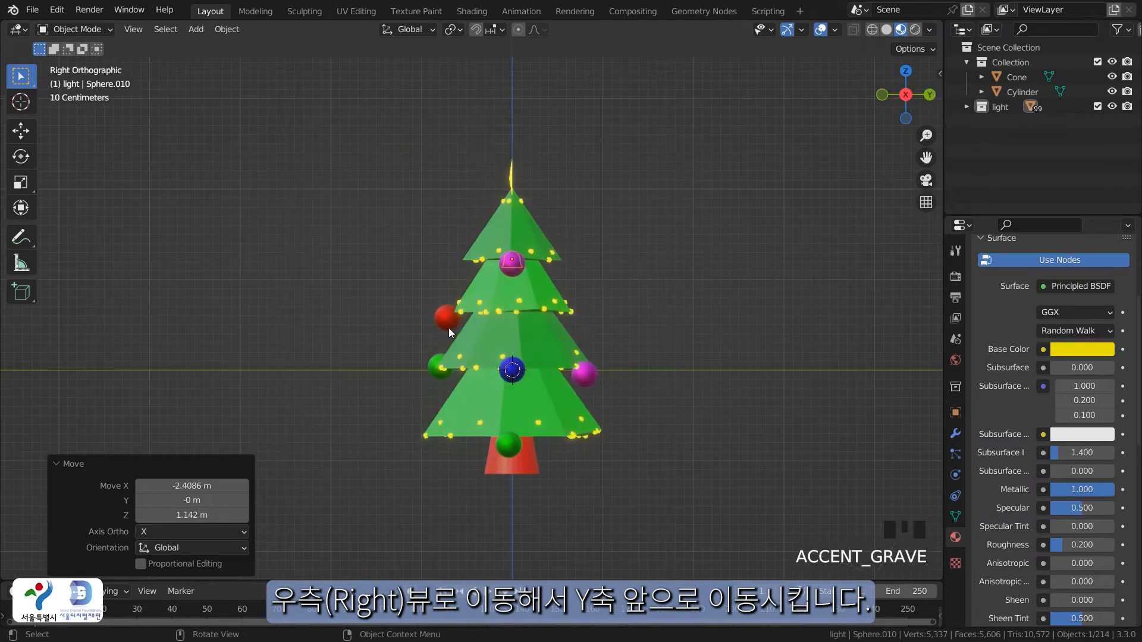
key(g)
key(y)
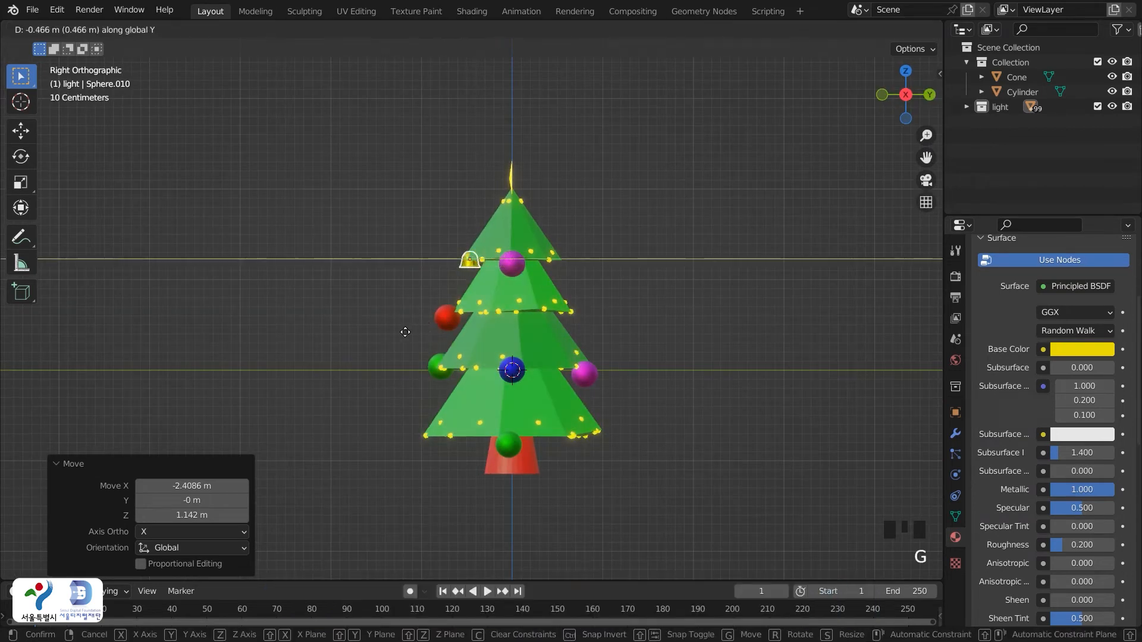
click(402, 332)
Nudge the bell in Front view by about 0.026 m in X and -0.069 m in Z
key(grave)
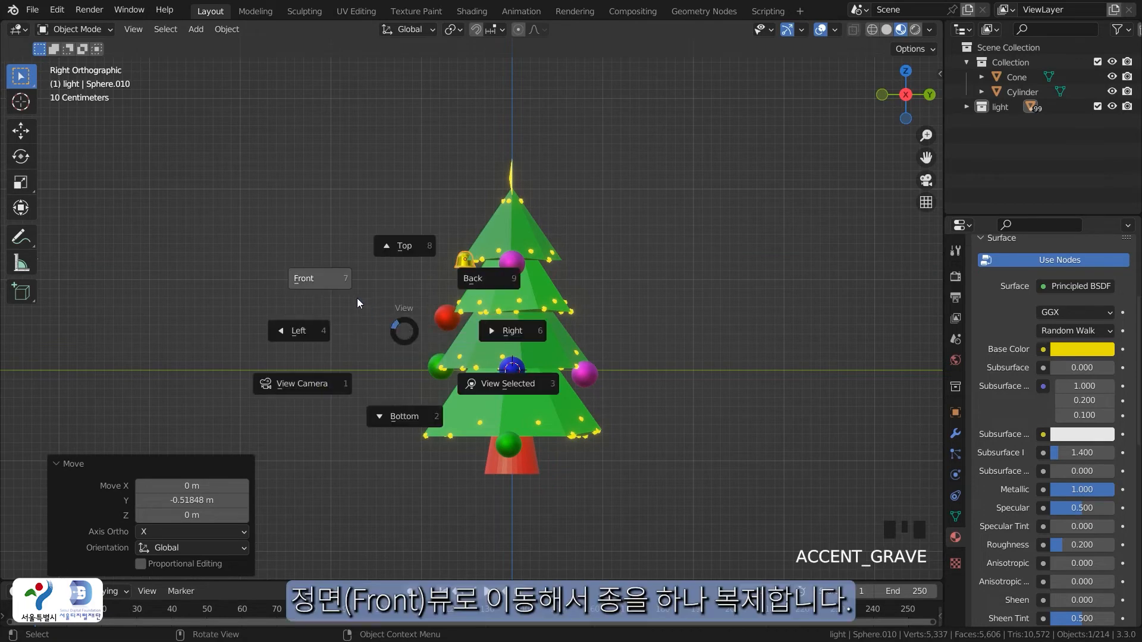
click(357, 298)
shift+middle_drag(380, 290, 448, 323)
scroll(452, 353, up, 3)
click(437, 316)
key(g)
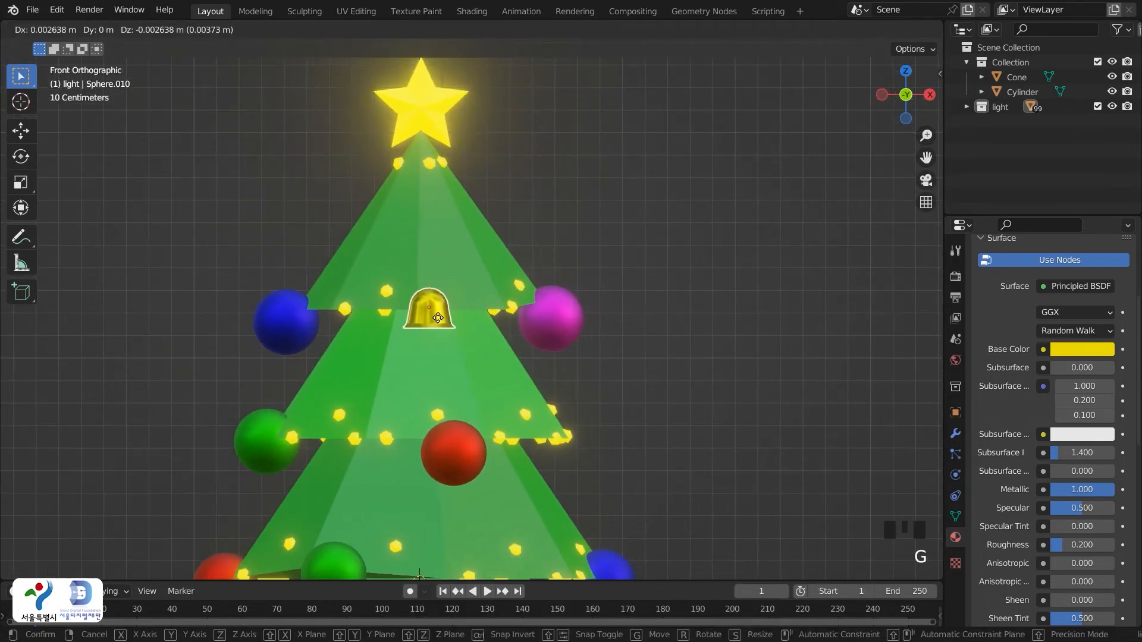
click(442, 337)
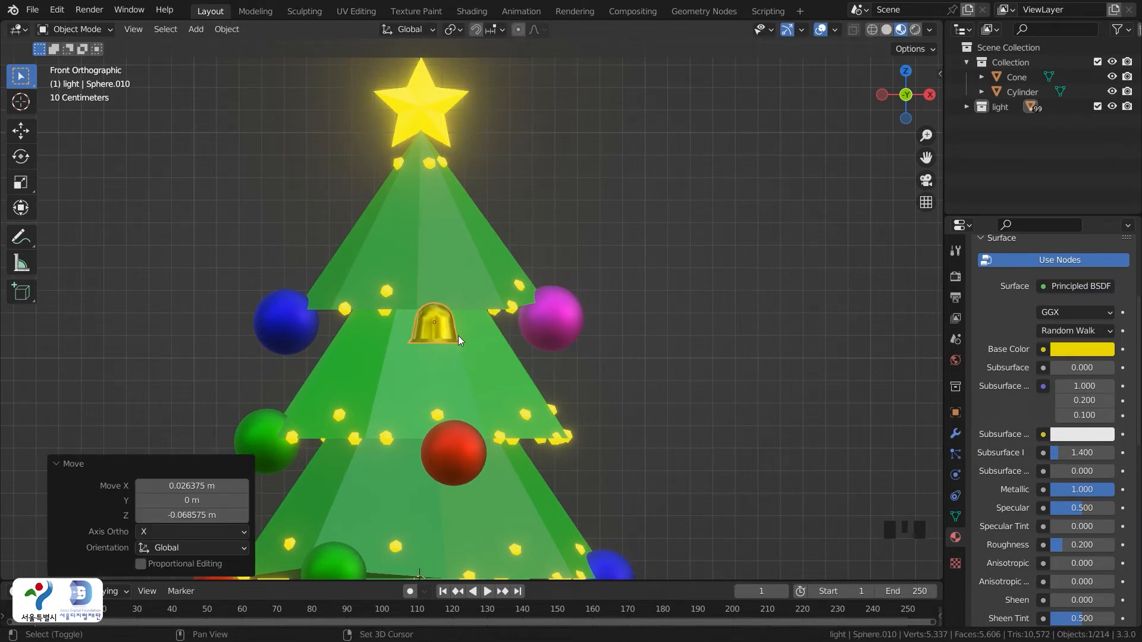
Duplicate the bell along X to just left of the original and tilt the original so its mouth swings right
key(shift+d)
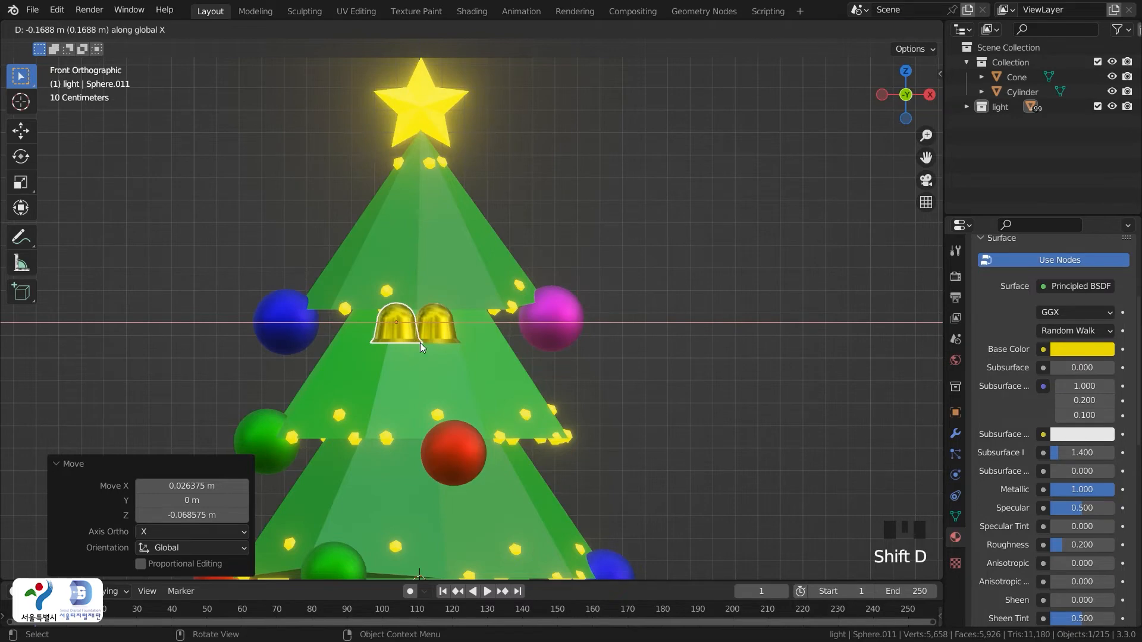
click(417, 335)
click(437, 326)
key(r)
click(618, 325)
Rotate the left bell about 31° so its mouth swings left, and tilt the right bell further outward
click(391, 327)
key(r)
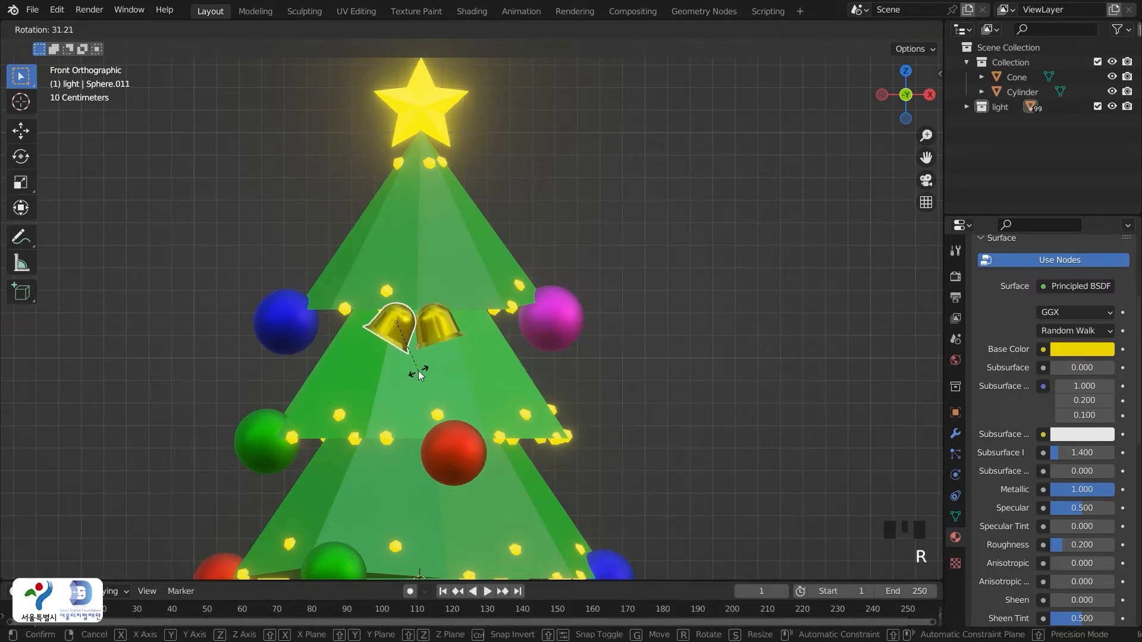
click(421, 369)
click(449, 340)
key(r)
click(509, 326)
Nudge the right bell into place next to the left one
click(443, 321)
key(g)
click(444, 320)
click(451, 320)
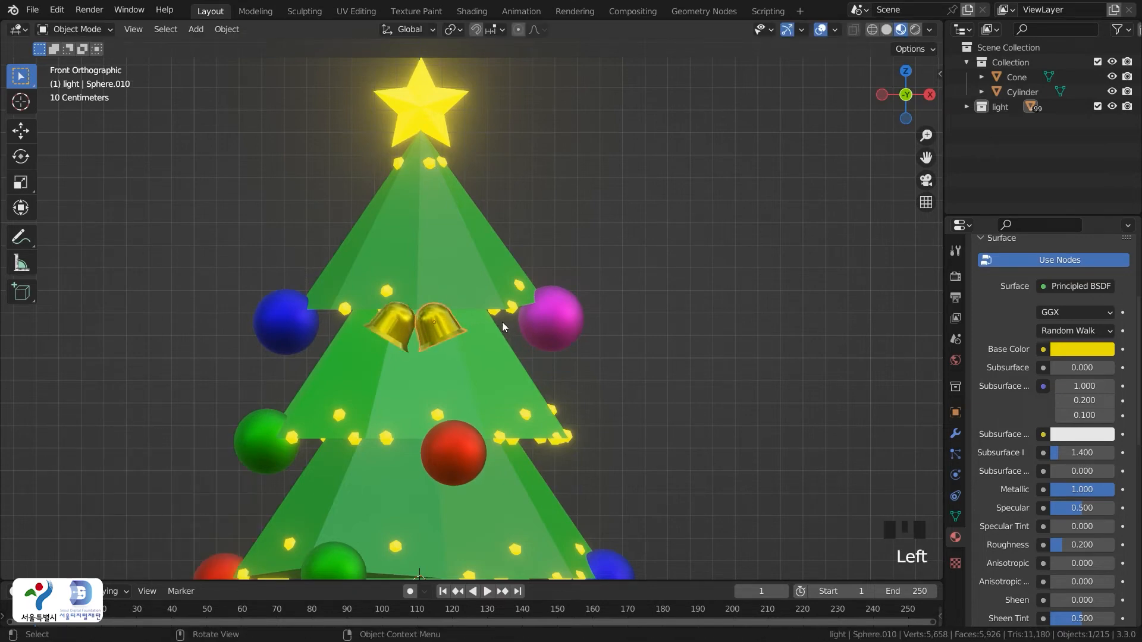
Examine the placement of the bells and balls on the tree from several angles
click(553, 321)
click(690, 381)
scroll(498, 355, down, 5)
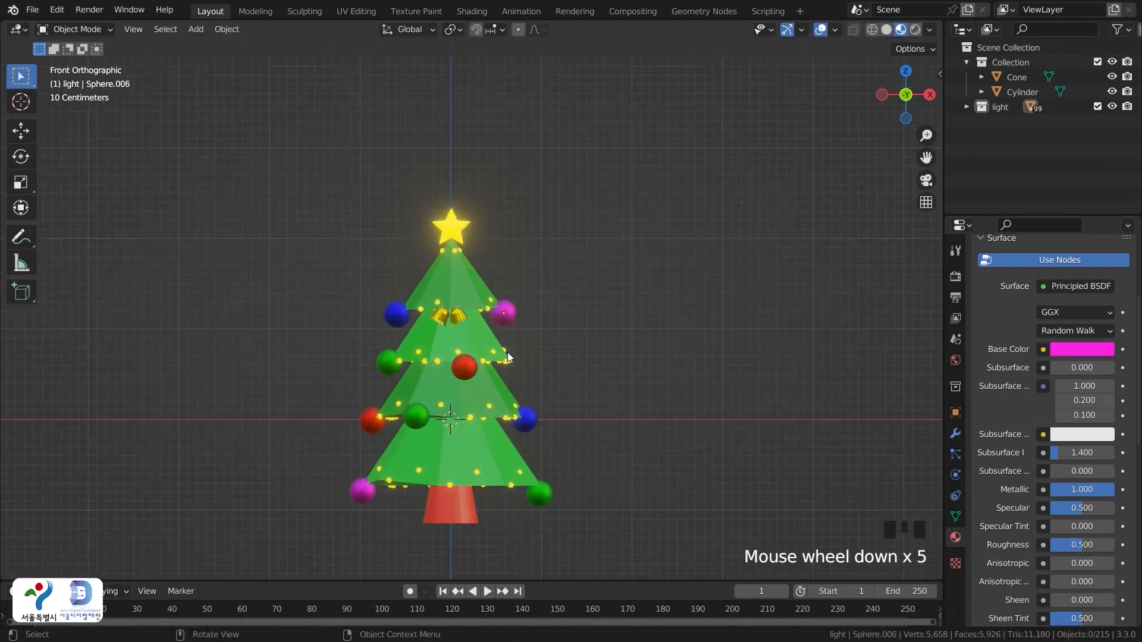
key(grave)
click(433, 305)
middle_drag(694, 388, 560, 380)
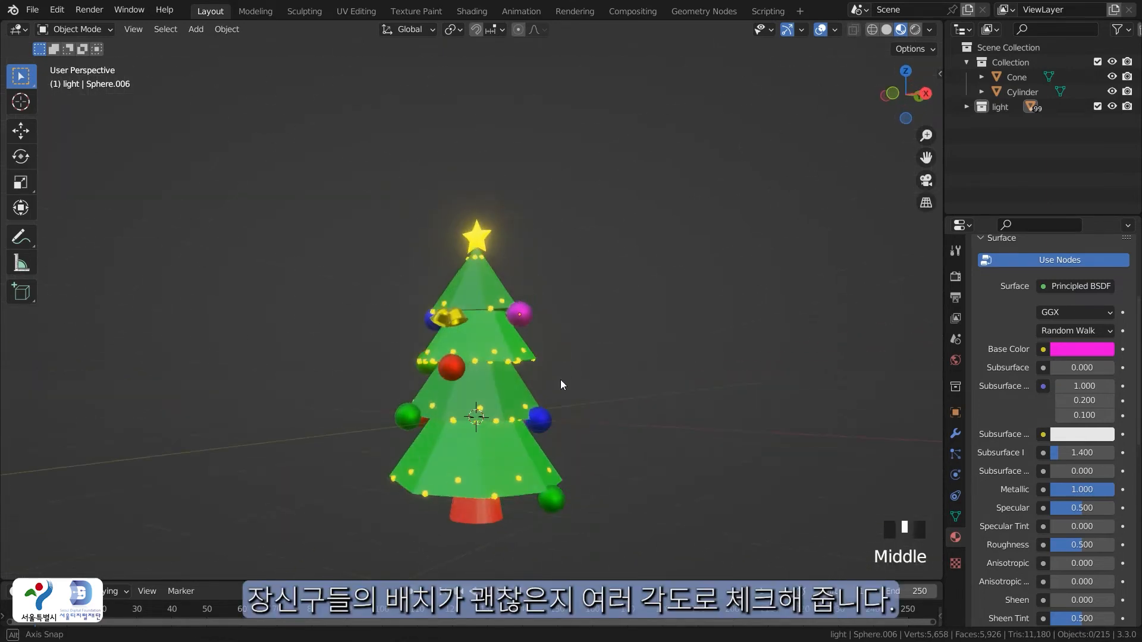
scroll(391, 445, up, 2)
middle_drag(391, 445, 499, 469)
scroll(517, 465, down, 2)
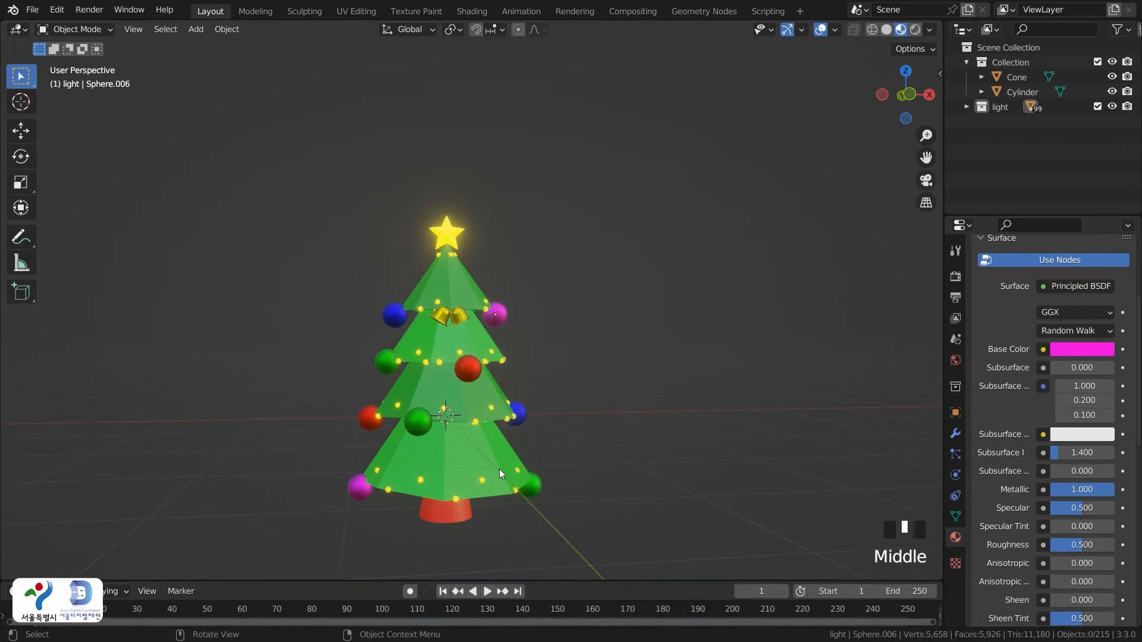
Add a 2 m cube in Front view and move it about 2.81 m along X, to the right of the tree
key(grave)
click(416, 420)
shift+middle_drag(604, 465, 591, 423)
scroll(619, 404, up, 1)
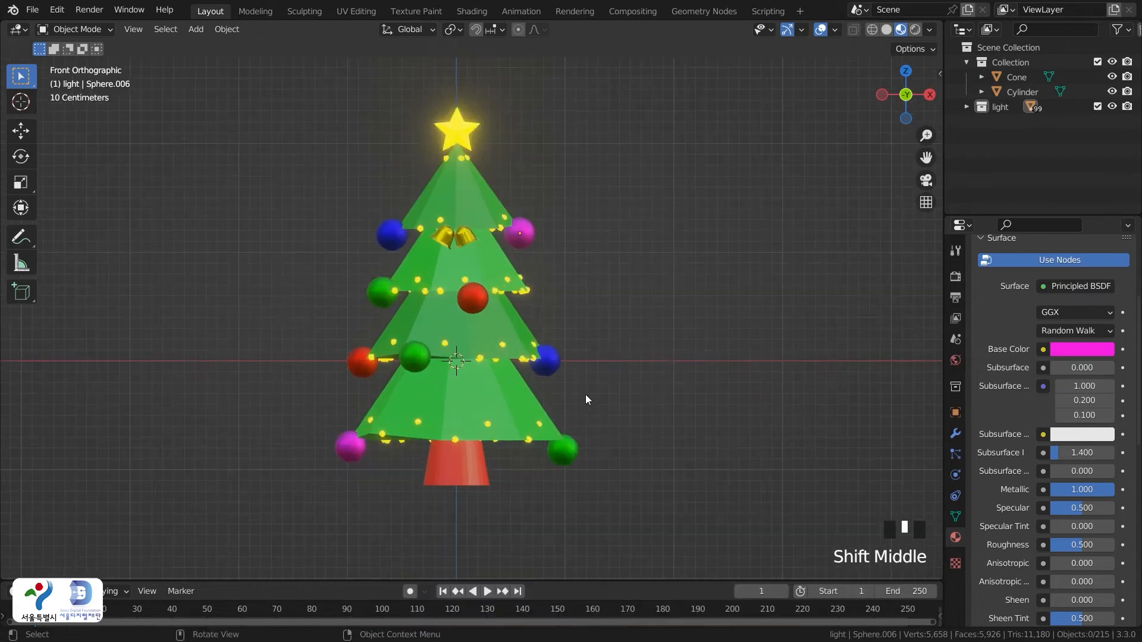
key(shift+a)
mouse_move(533, 345)
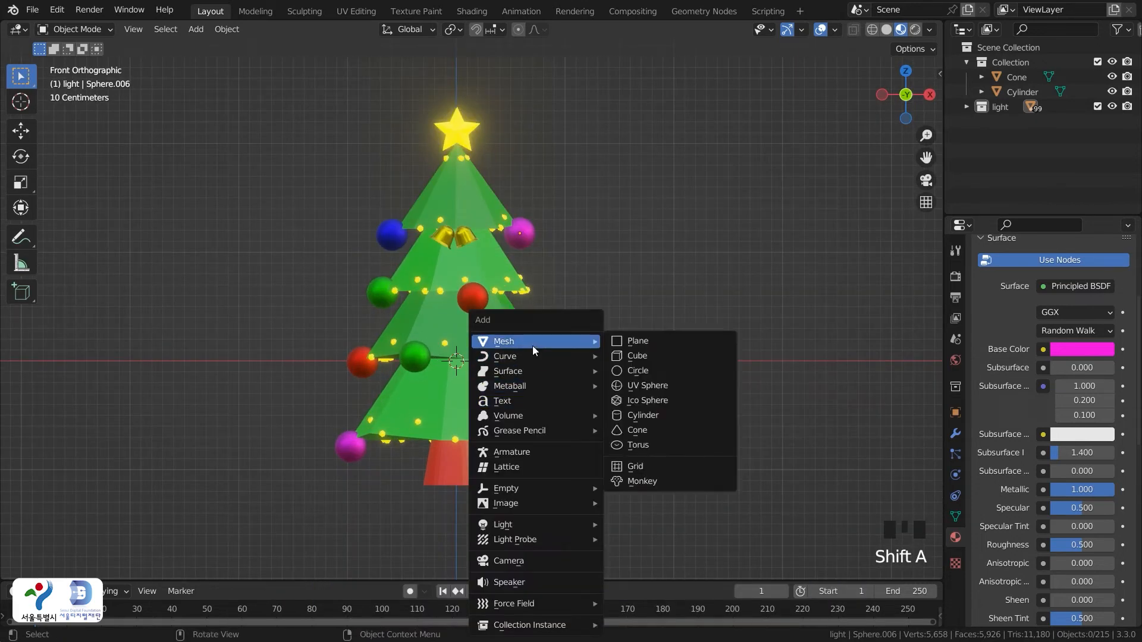
click(701, 352)
key(g)
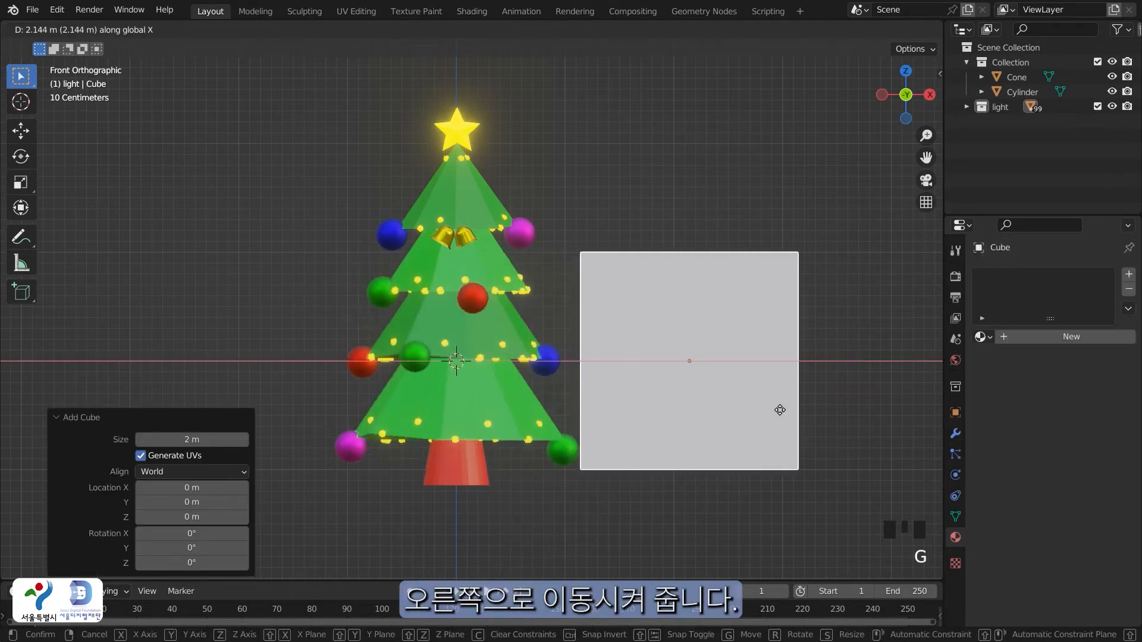
click(847, 429)
Scale the cube down to about 0.153 of its size
shift+middle_drag(846, 429, 669, 440)
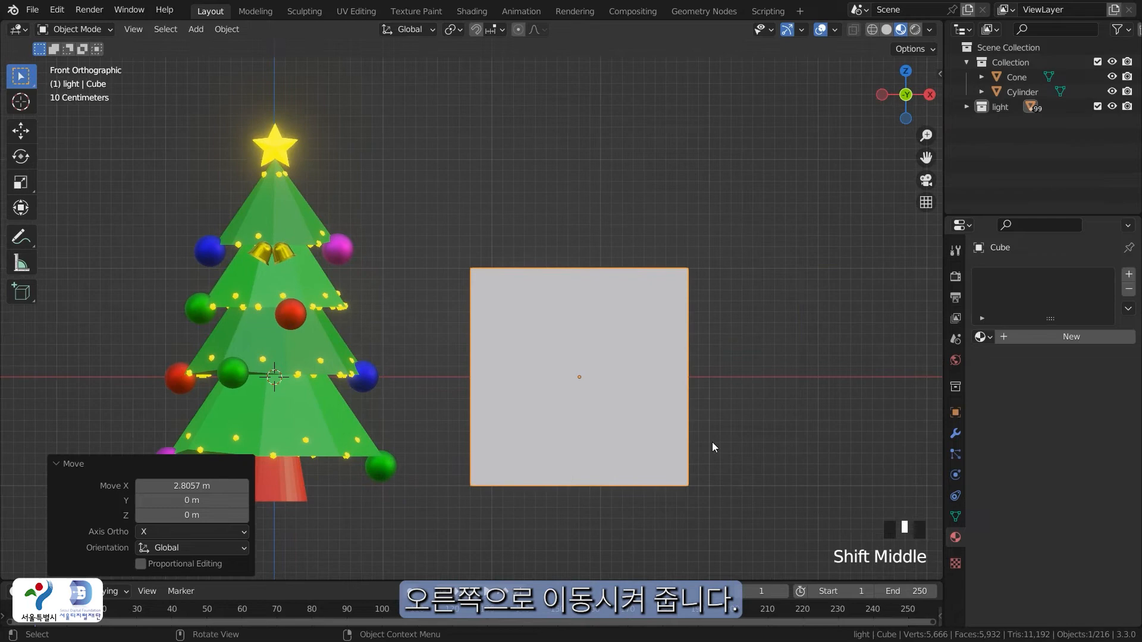
key(s)
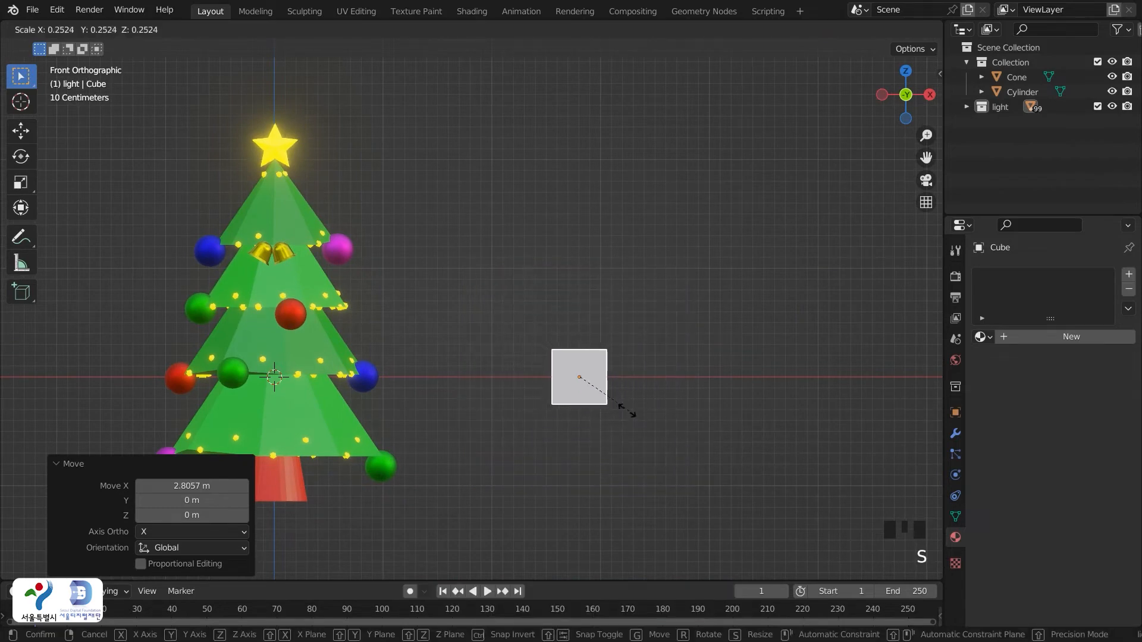
click(613, 406)
scroll(659, 419, up, 3)
shift+middle_drag(660, 445, 636, 414)
Isolate the cube in Local View
key(grave)
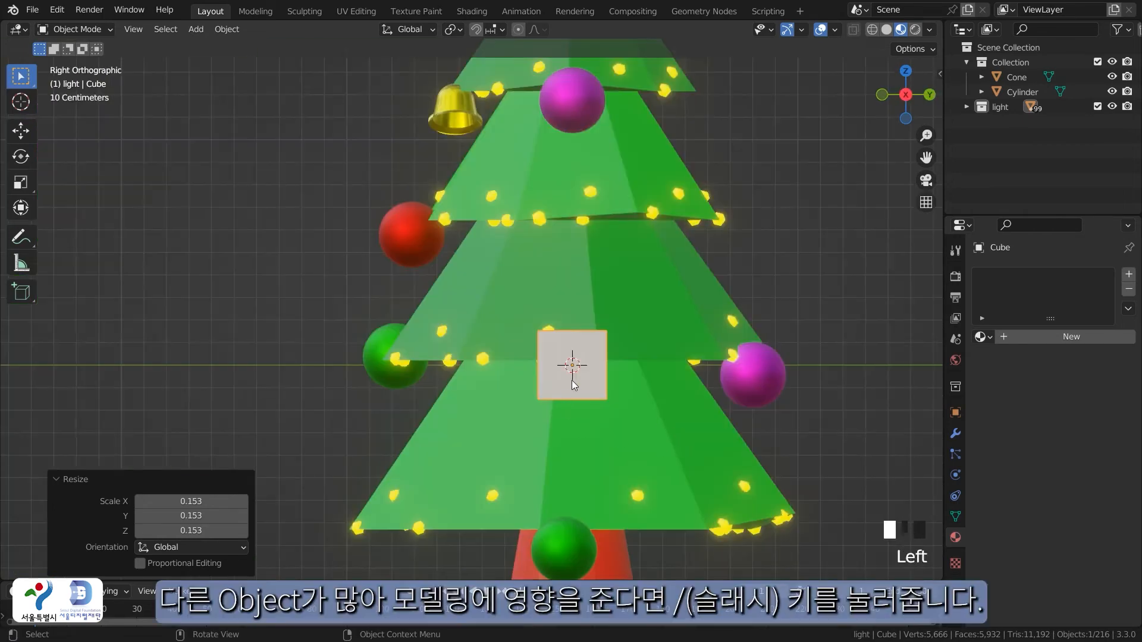
click(590, 371)
scroll(591, 372, down, 2)
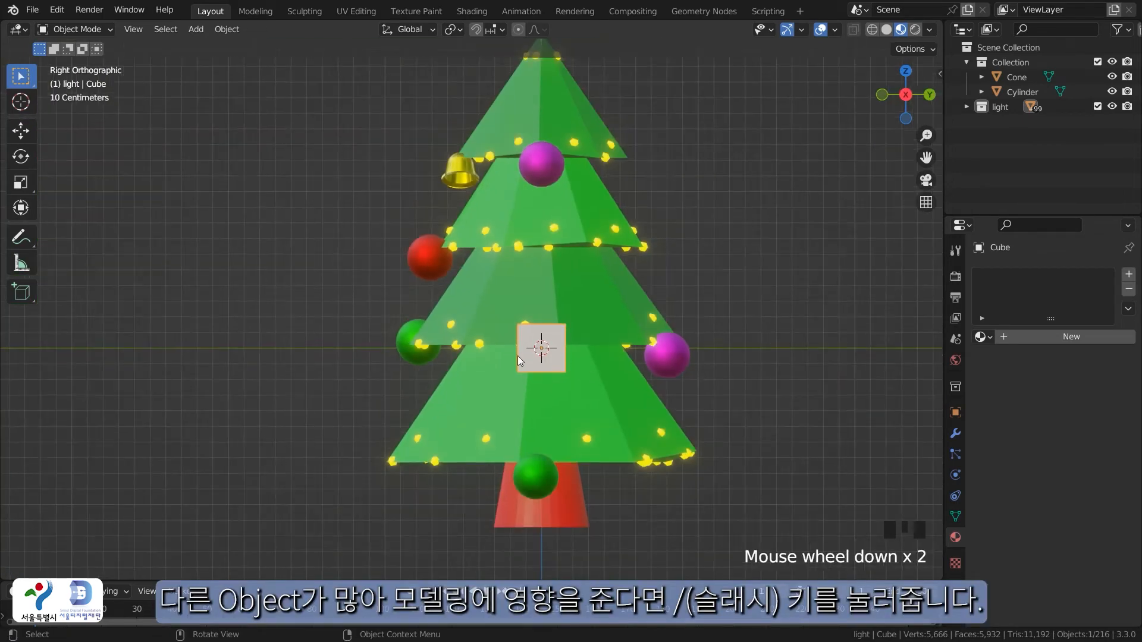
middle_drag(486, 386, 513, 365)
key(slash)
scroll(645, 411, down, 5)
middle_drag(629, 396, 582, 415)
click(484, 353)
middle_drag(481, 373, 491, 352)
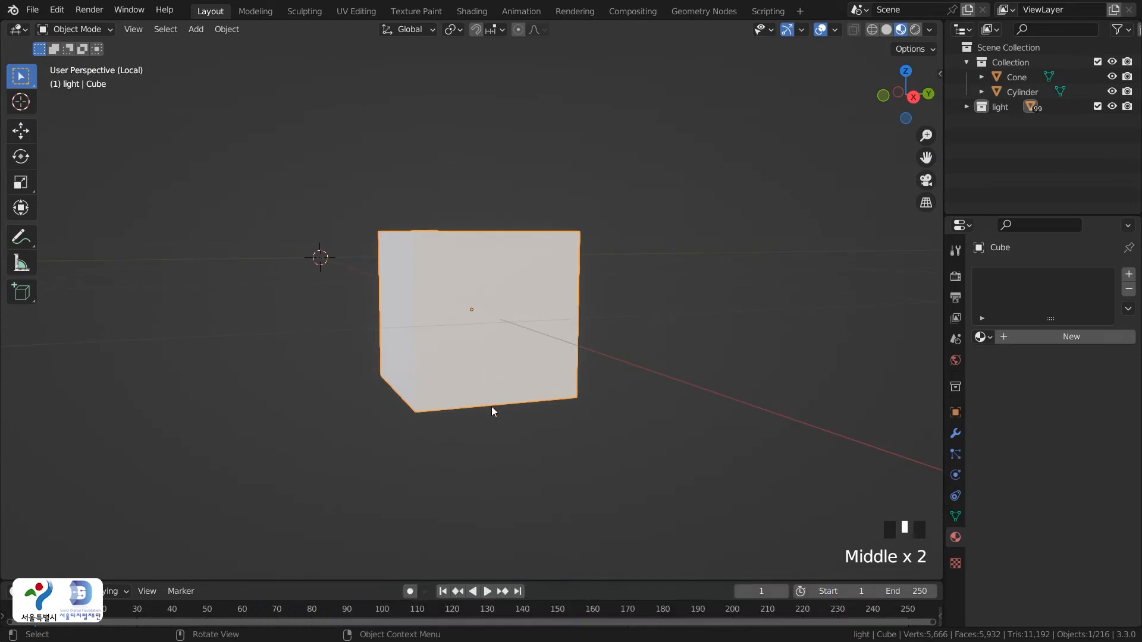
Extrude the cube's back face about 0.298 m in Edit Mode with face selection
key(Tab)
middle_drag(491, 406, 514, 324)
key(3)
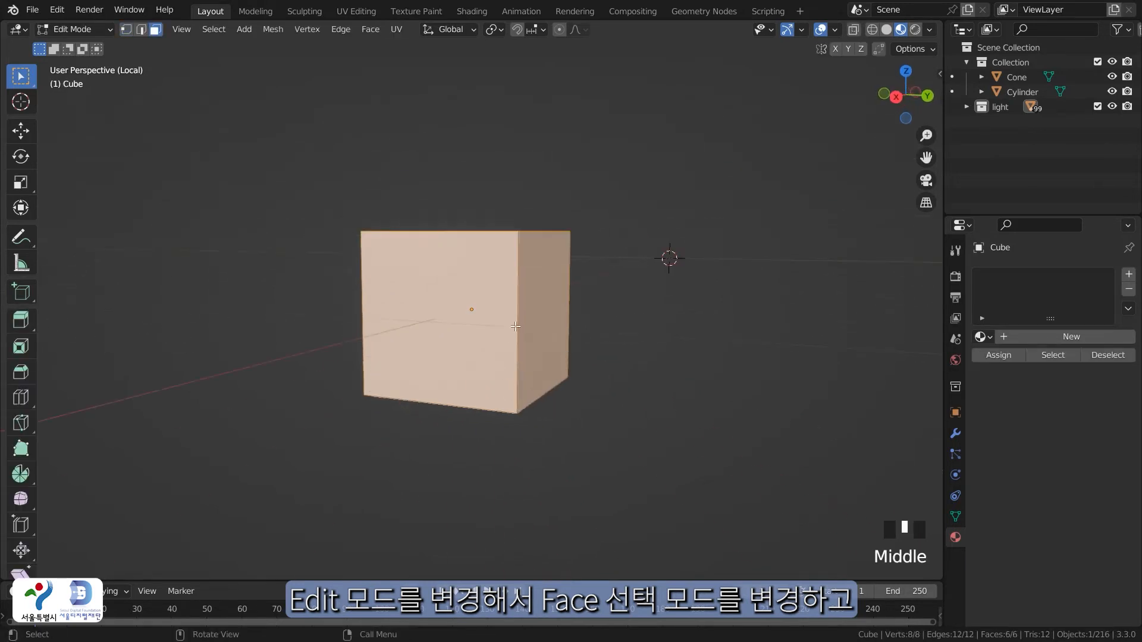
click(512, 323)
click(541, 318)
scroll(555, 343, down, 2)
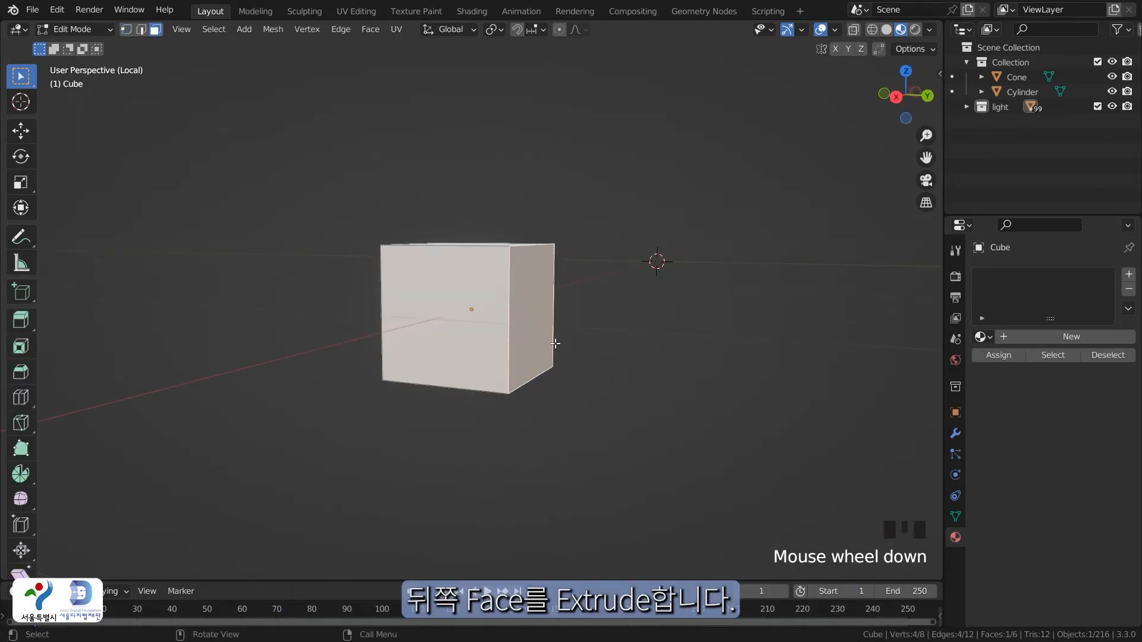
middle_drag(555, 344, 535, 357)
key(e)
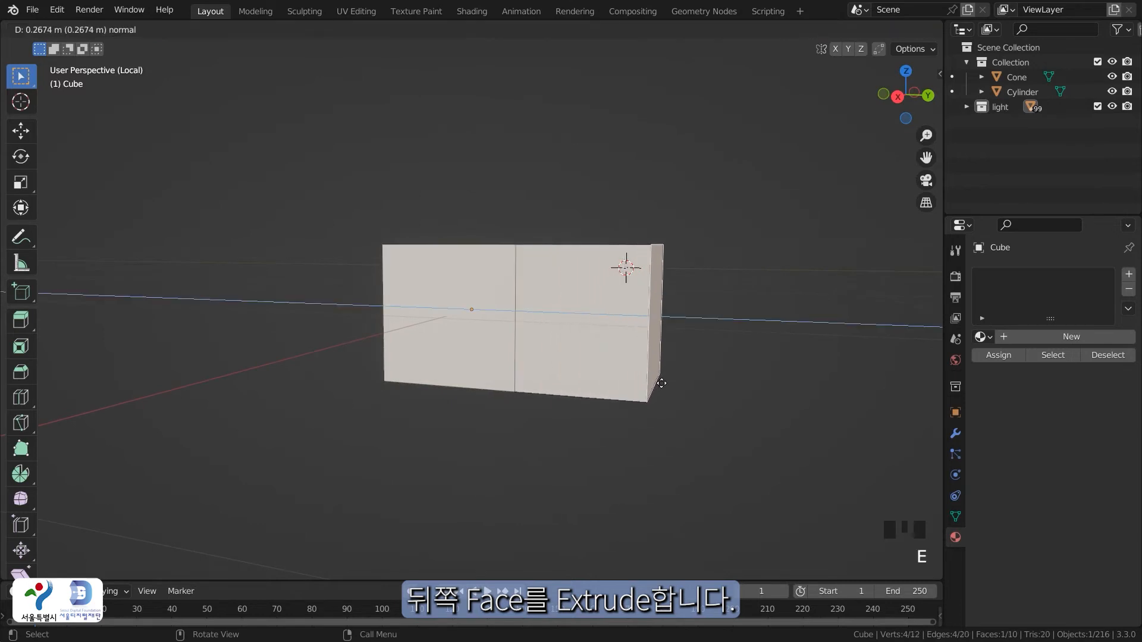
click(660, 363)
Extrude the top face of the rear block upward to form an L-shaped boot and return to Object Mode
middle_drag(627, 253, 631, 296)
click(564, 273)
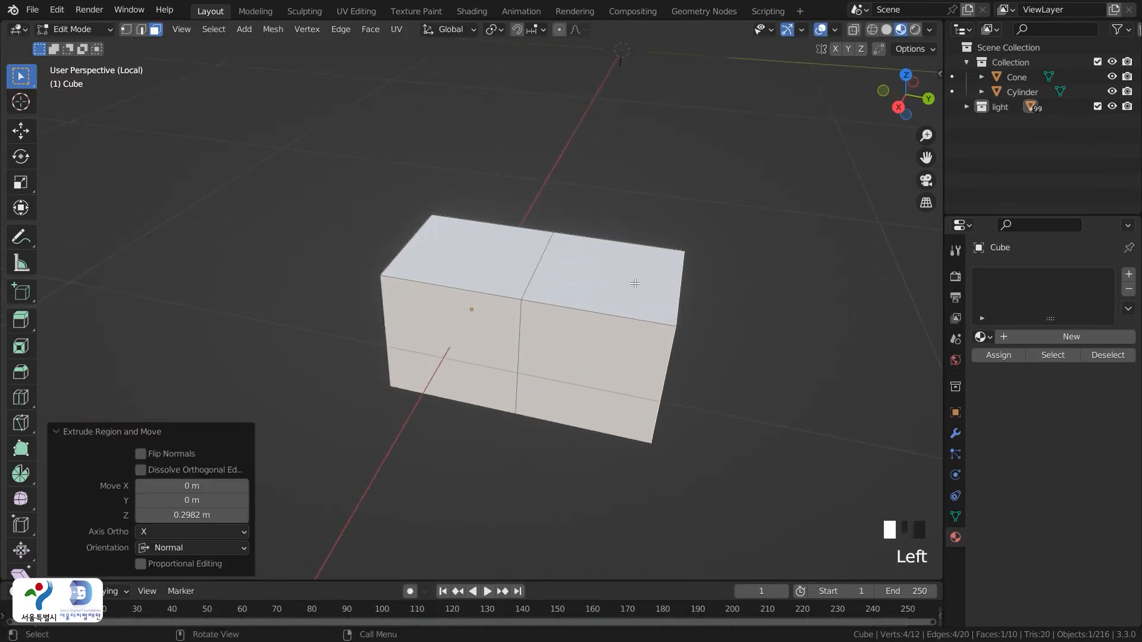
key(e)
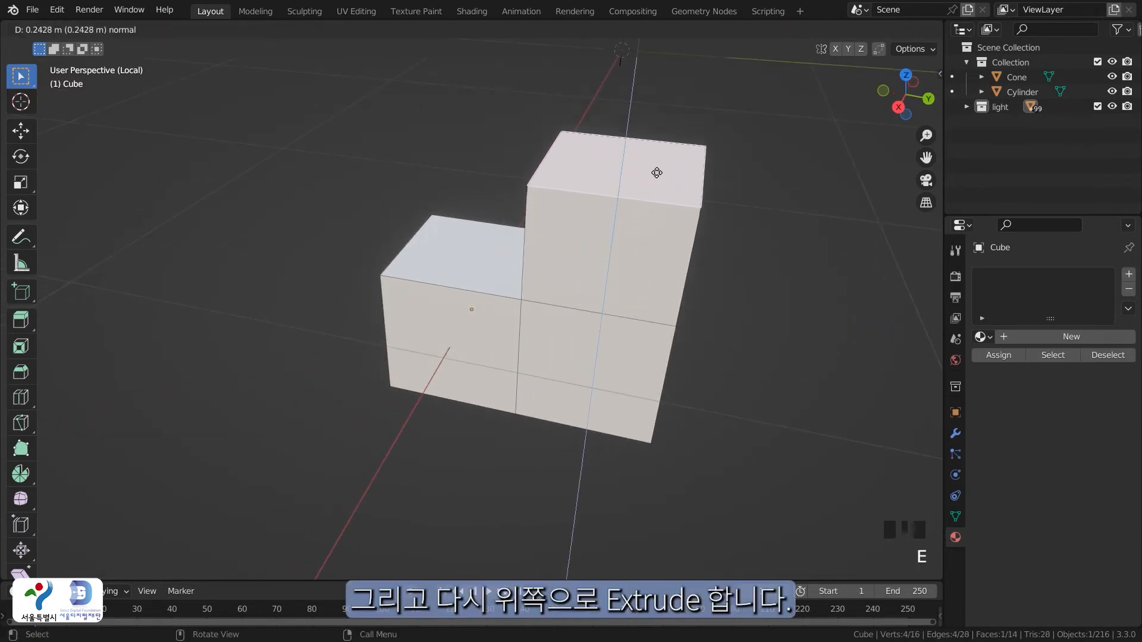
click(665, 137)
click(664, 137)
mouse_move(645, 289)
middle_down()
mouse_move(630, 291)
mouse_move(633, 272)
mouse_move(639, 300)
middle_up()
key(Tab)
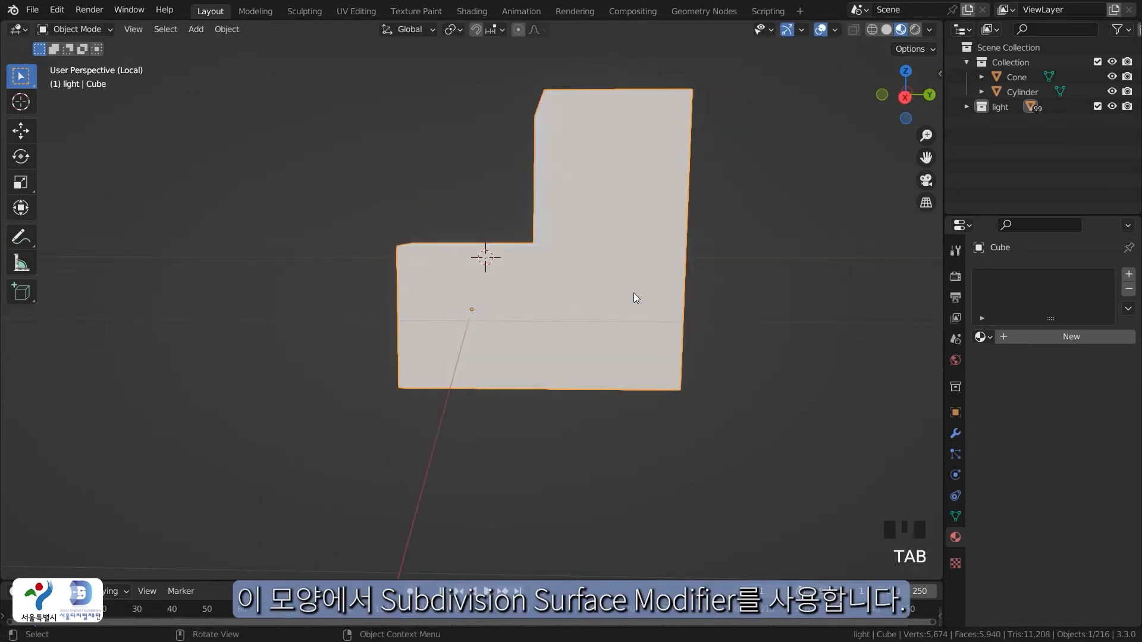
Add a Subdivision Surface modifier to the L-shaped block and set its viewport levels to 2
click(958, 433)
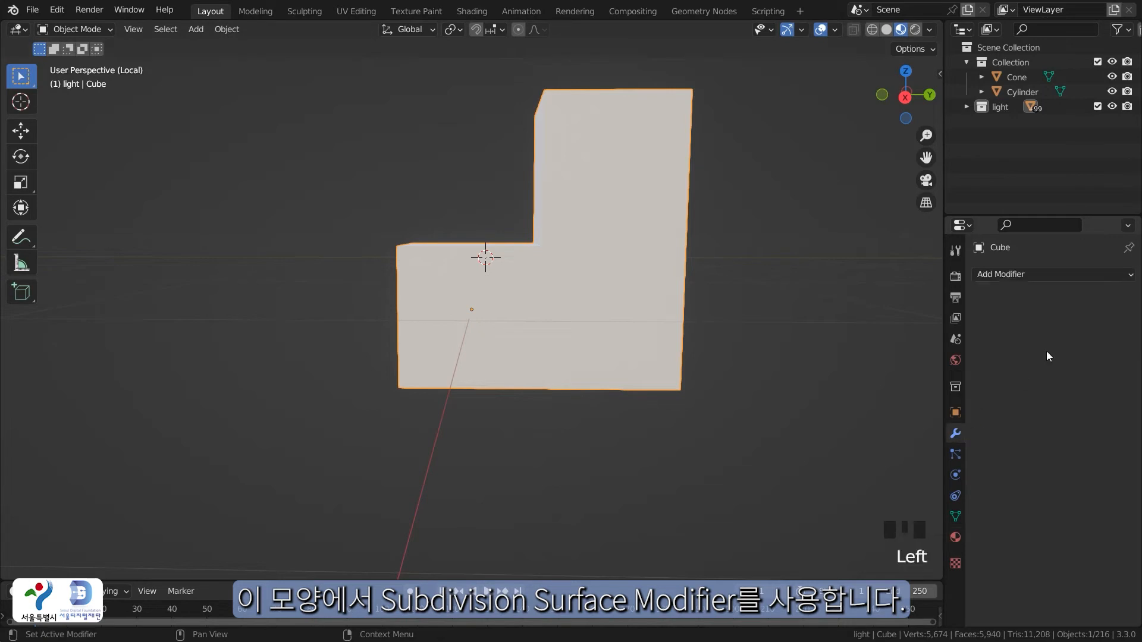
click(1059, 273)
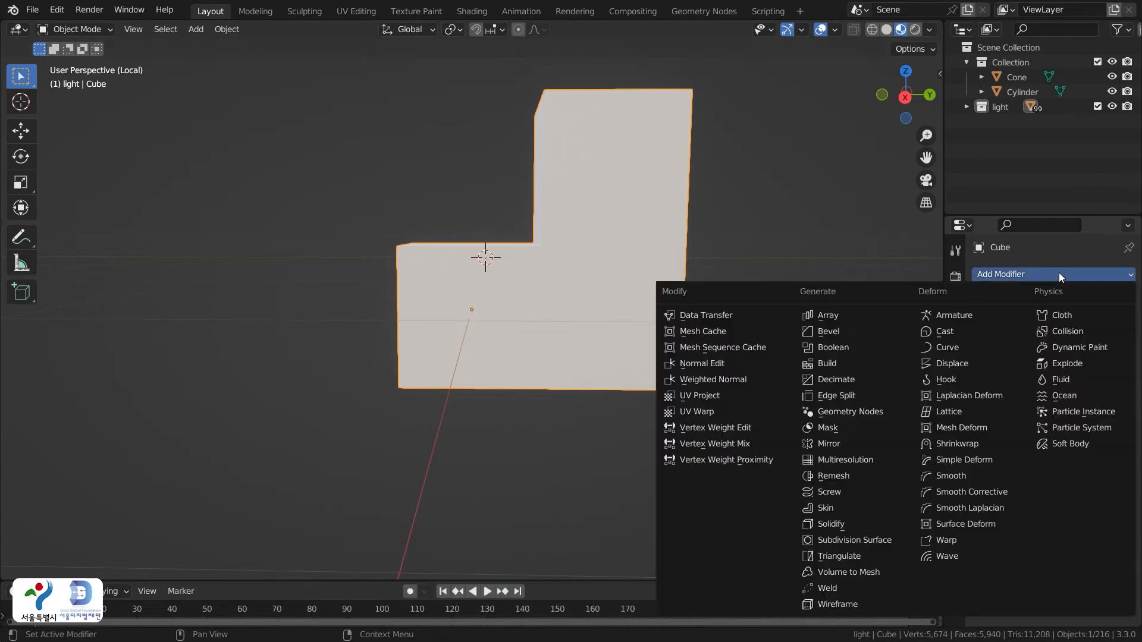
click(855, 539)
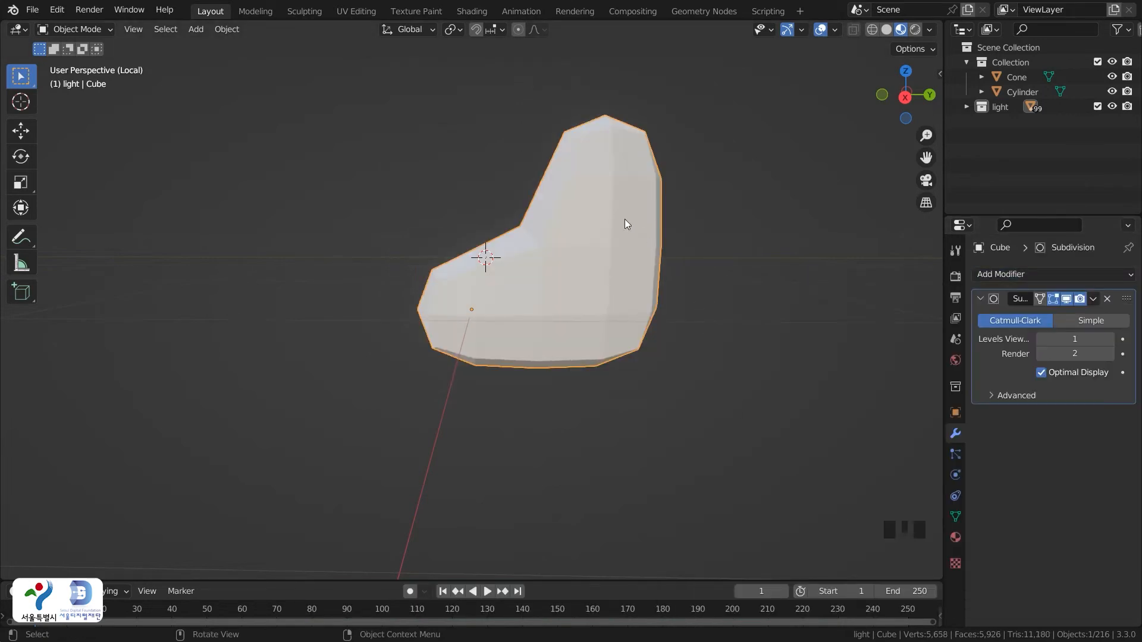
click(1109, 339)
middle_drag(631, 321, 615, 307)
key(grave)
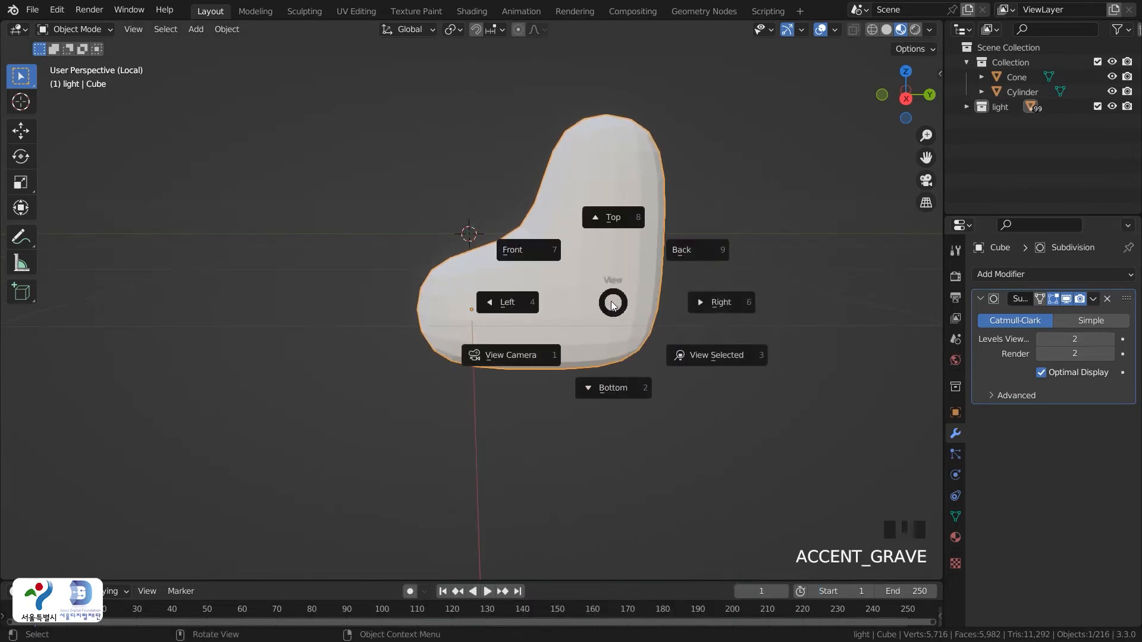
View the boot from the right side and switch the viewport to Solid shading
click(697, 303)
scroll(619, 294, down, 1)
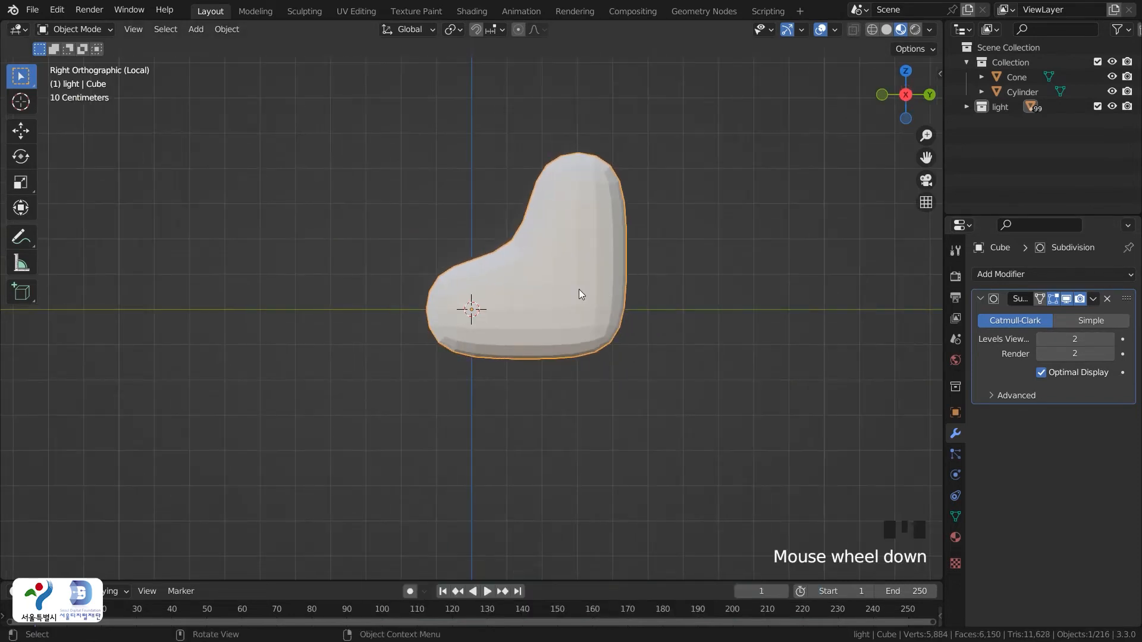
key(z)
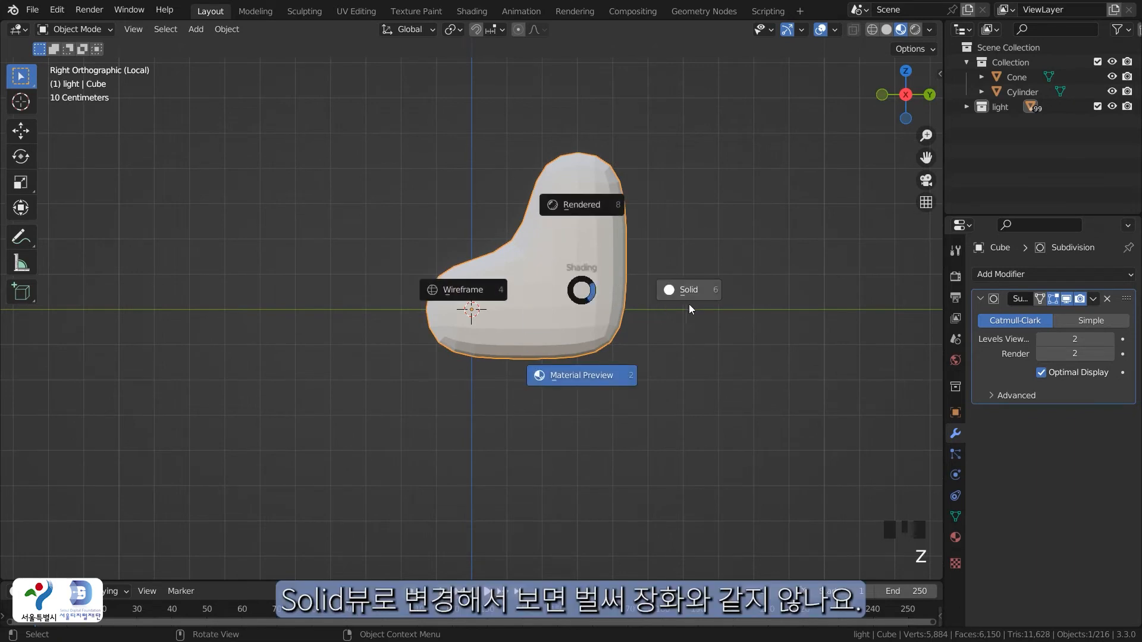
click(689, 300)
double_click(540, 295)
mouse_move(540, 295)
middle_down()
mouse_move(652, 312)
mouse_move(559, 291)
mouse_move(545, 327)
mouse_move(536, 299)
mouse_move(573, 295)
mouse_move(551, 299)
middle_up()
In Edit Mode with vertex selection and X-ray on, lower the two instep corner vertices about 0.07 m along Z
key(Tab)
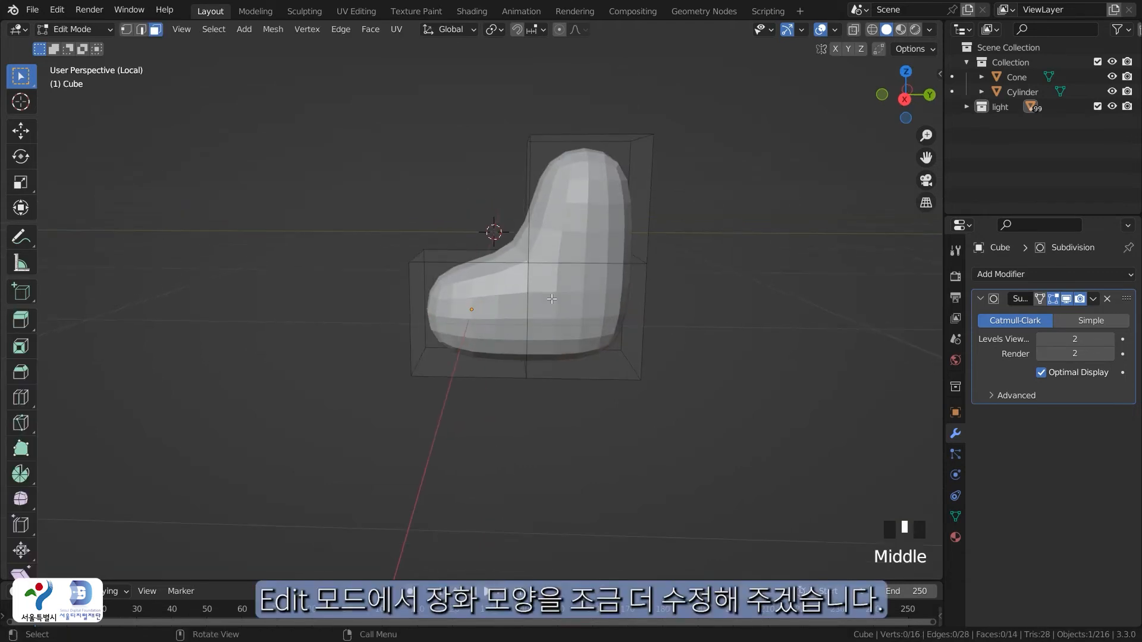
key(1)
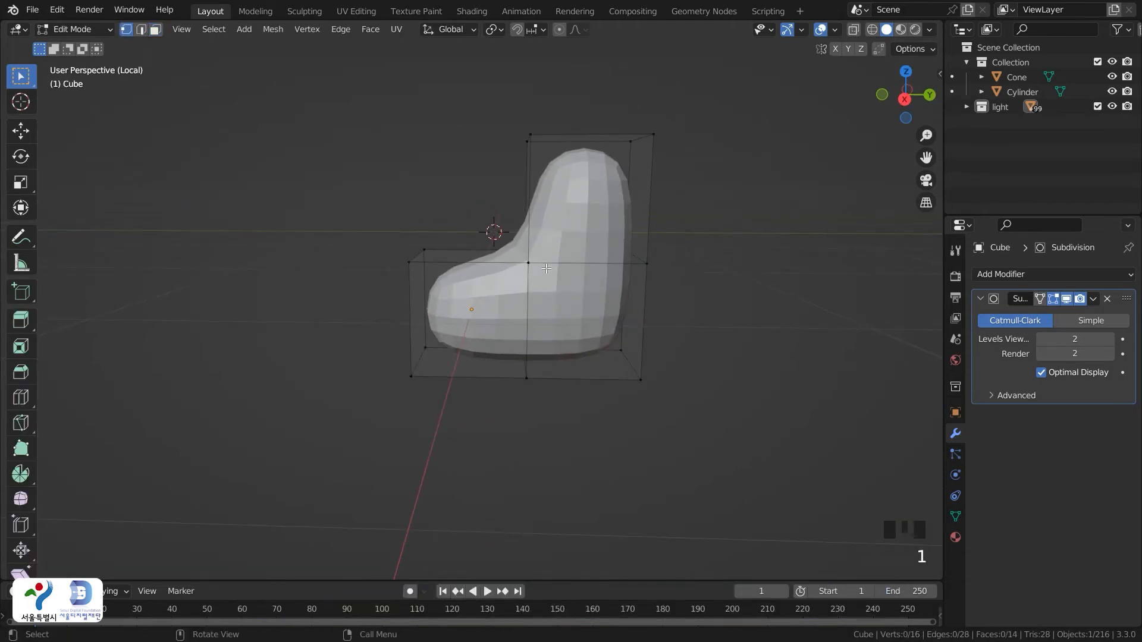
click(854, 32)
middle_drag(658, 230, 654, 215)
drag(531, 256, 531, 256)
key(g)
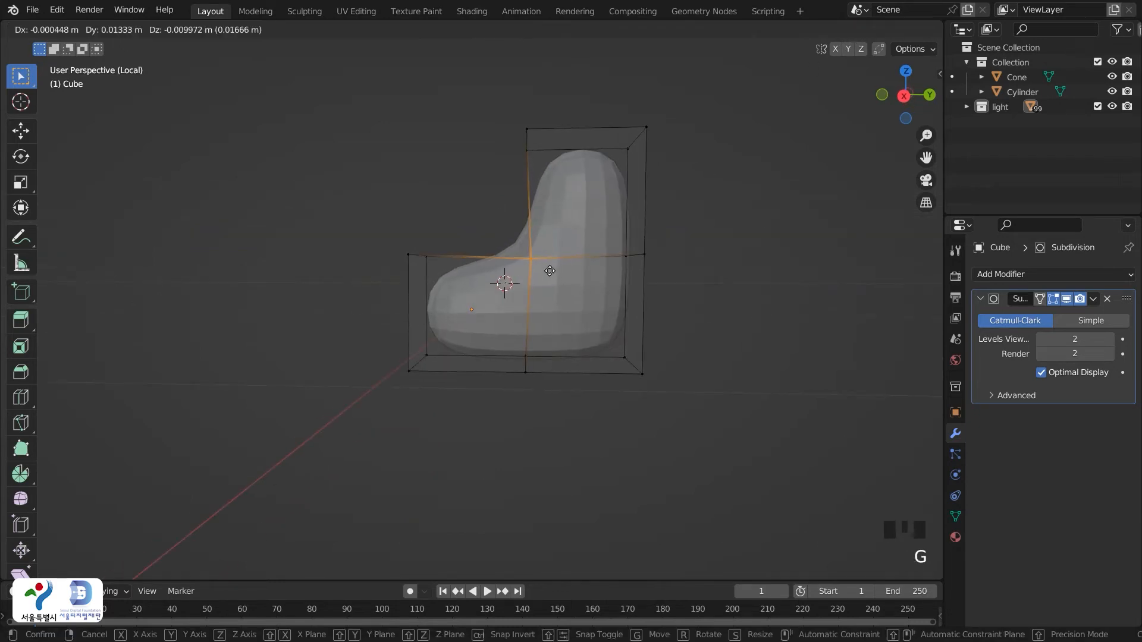
key(z)
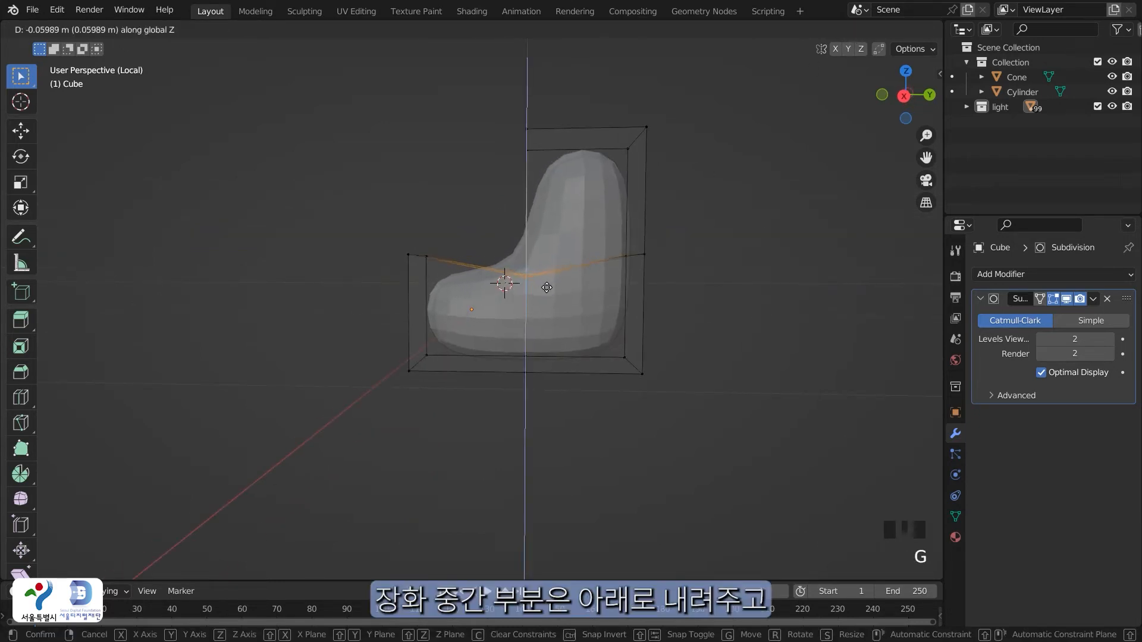
click(546, 289)
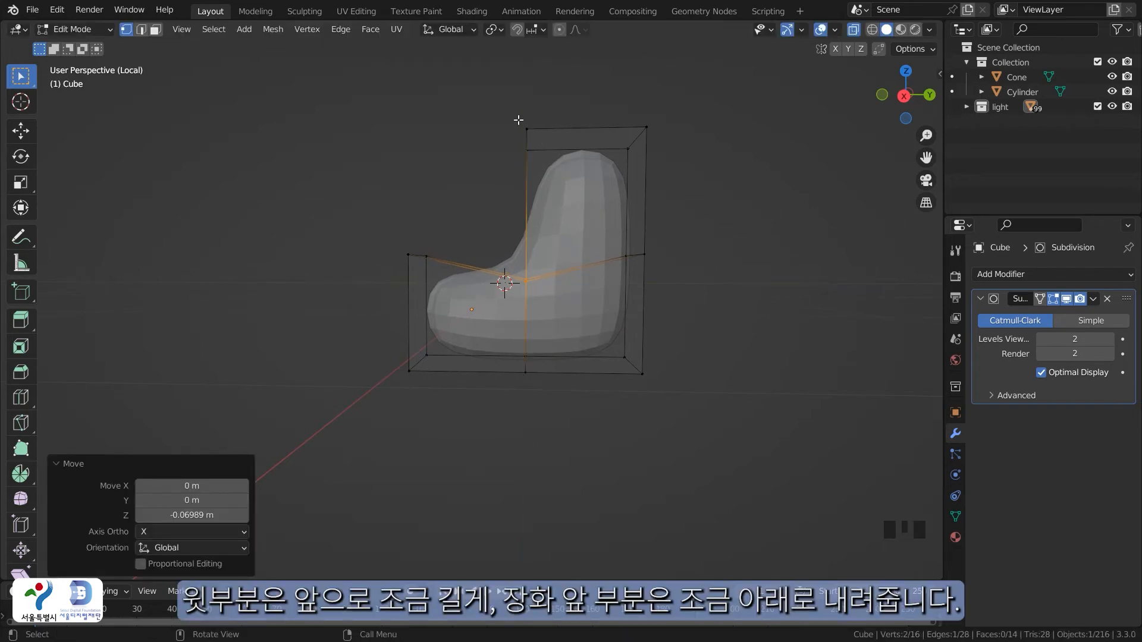
Move the front vertices of the boot's top opening forward along Y to widen the upper part
click(539, 128)
key(g)
key(y)
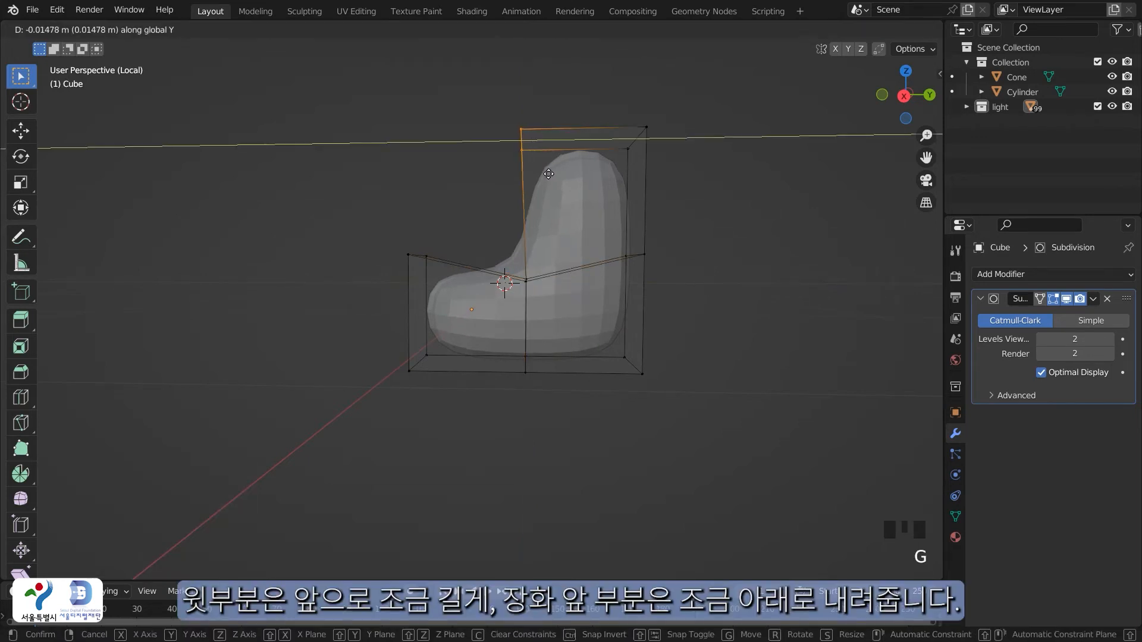
click(529, 171)
Lower the upper vertices at the boot's toe slightly along Z and clear the selection
click(408, 237)
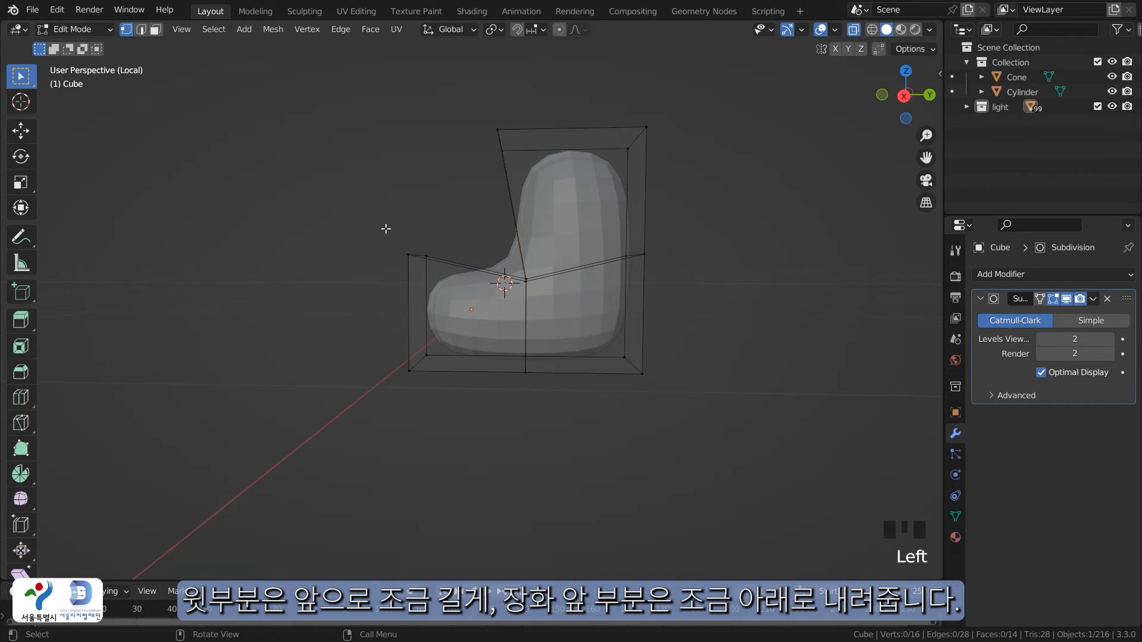
click(425, 274)
shift+click(426, 256)
key(g)
key(z)
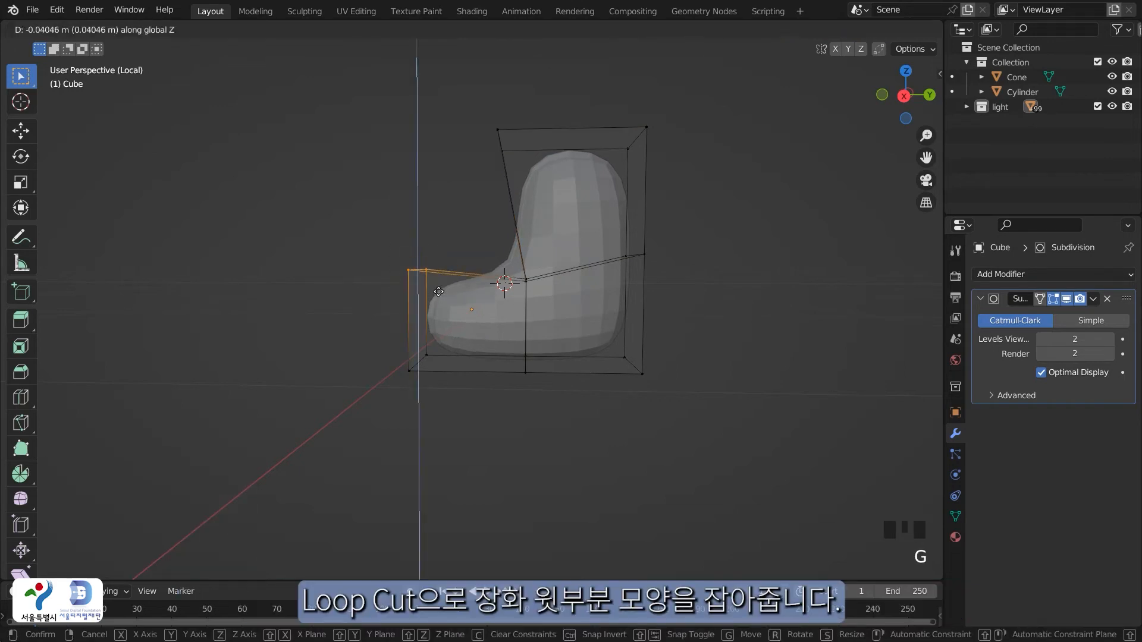
click(722, 255)
click(721, 255)
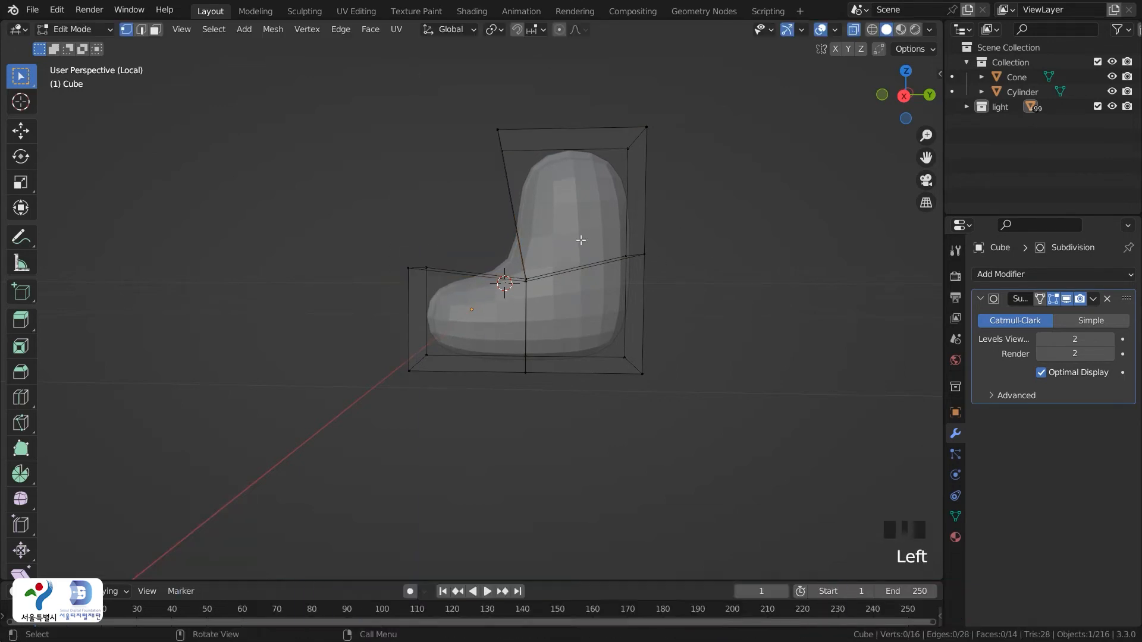
Add a horizontal loop cut around the boot's leg and slide it up close to the top edge
key(ctrl+r)
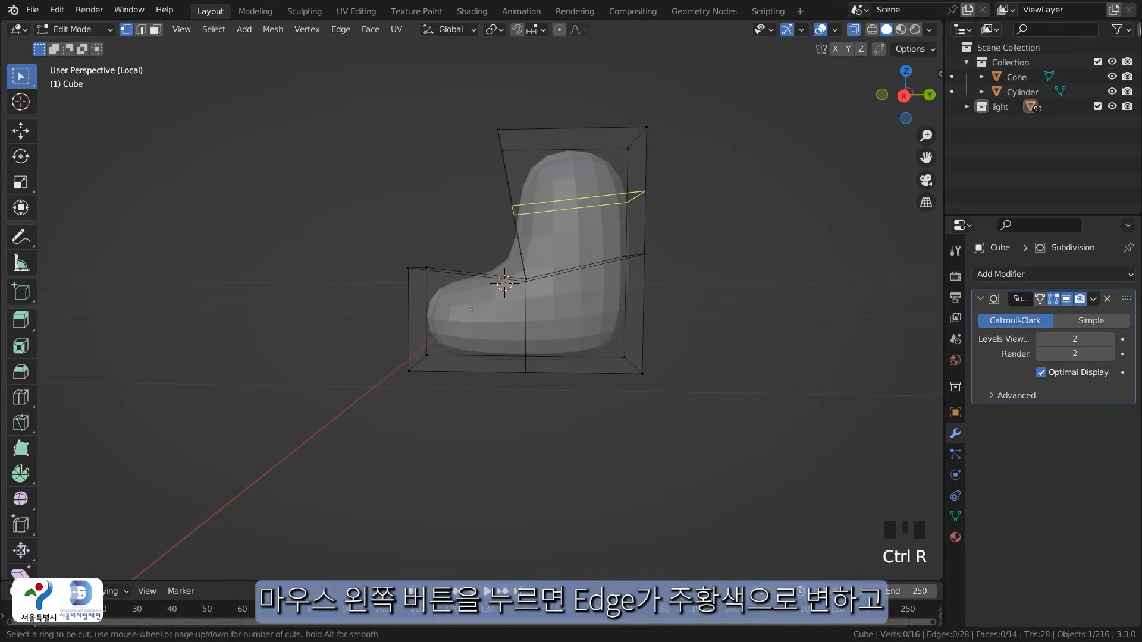
click(543, 248)
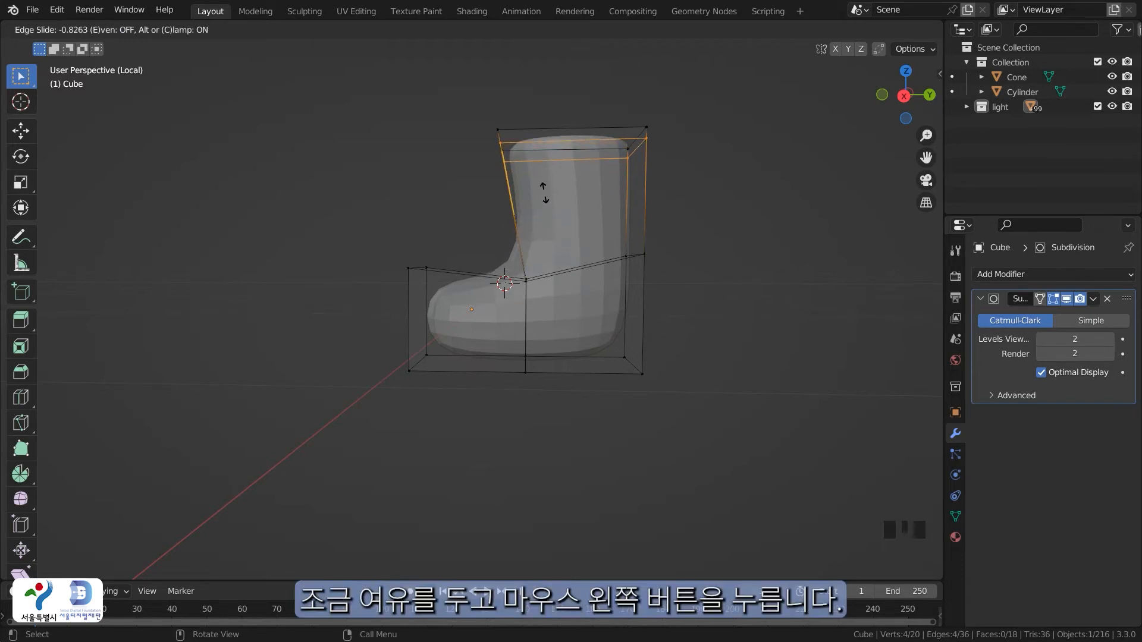
click(543, 194)
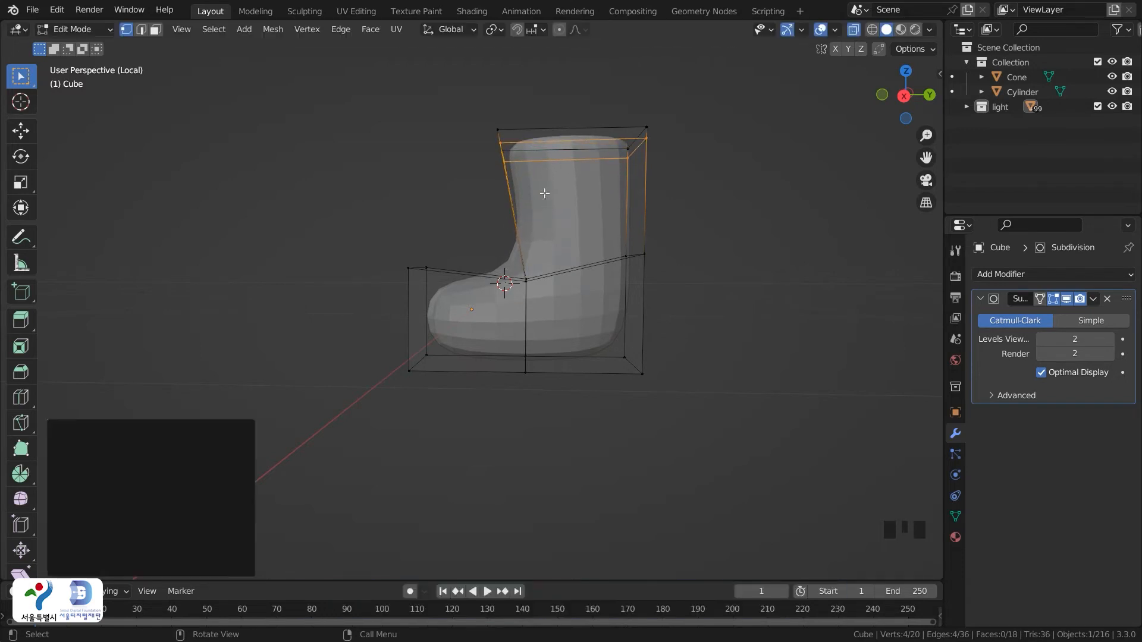
Return to Object Mode and apply Shade Auto Smooth to the boot
middle_click(744, 285)
middle_drag(744, 285, 680, 322)
scroll(616, 226, up, 1)
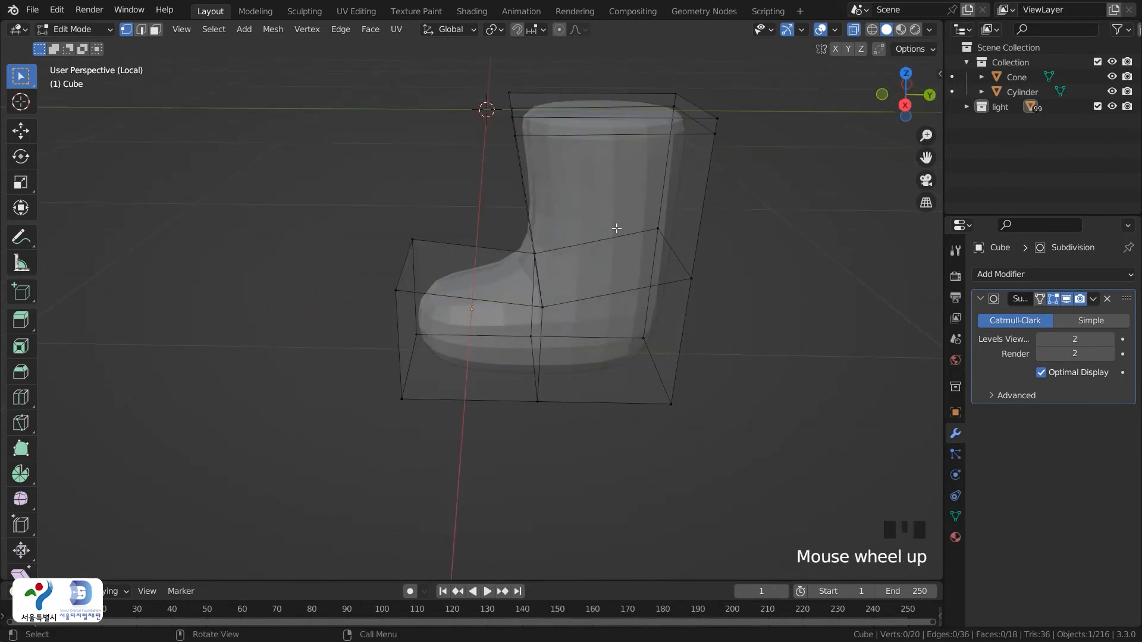
key(Tab)
mouse_move(593, 301)
middle_down()
mouse_move(626, 287)
mouse_move(802, 294)
mouse_move(858, 282)
mouse_move(673, 322)
mouse_move(608, 290)
middle_up()
right_click(596, 268)
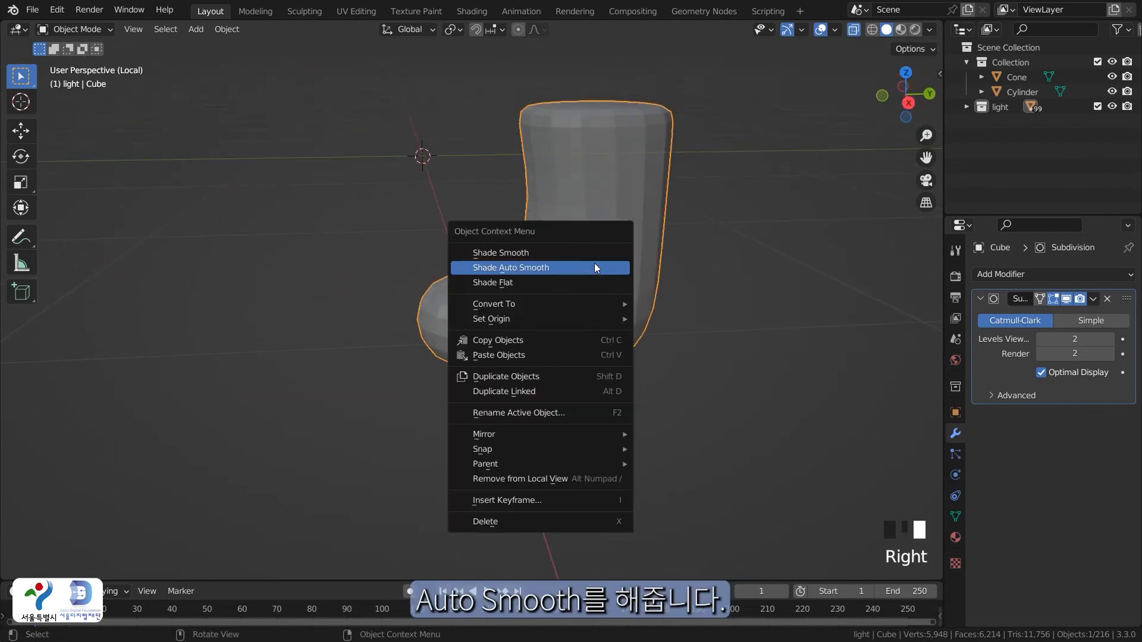
click(594, 268)
click(500, 411)
middle_drag(500, 411, 609, 355)
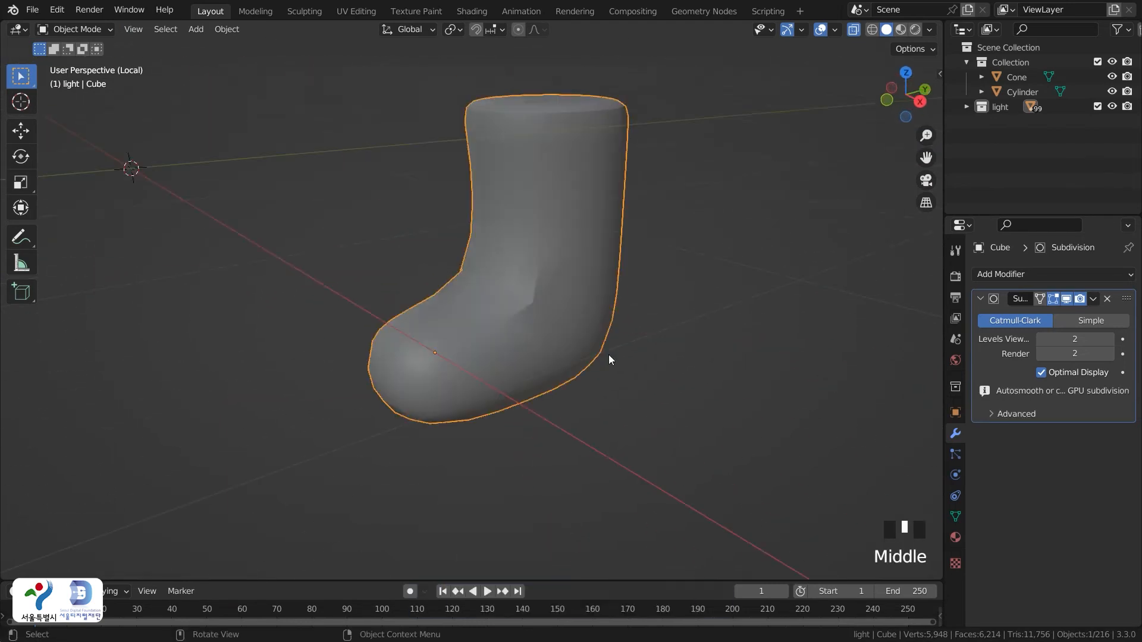
In Edit Mode with face selection, extrude the narrow face loop around the boot's top outward along its normals to form a cuff
key(Tab)
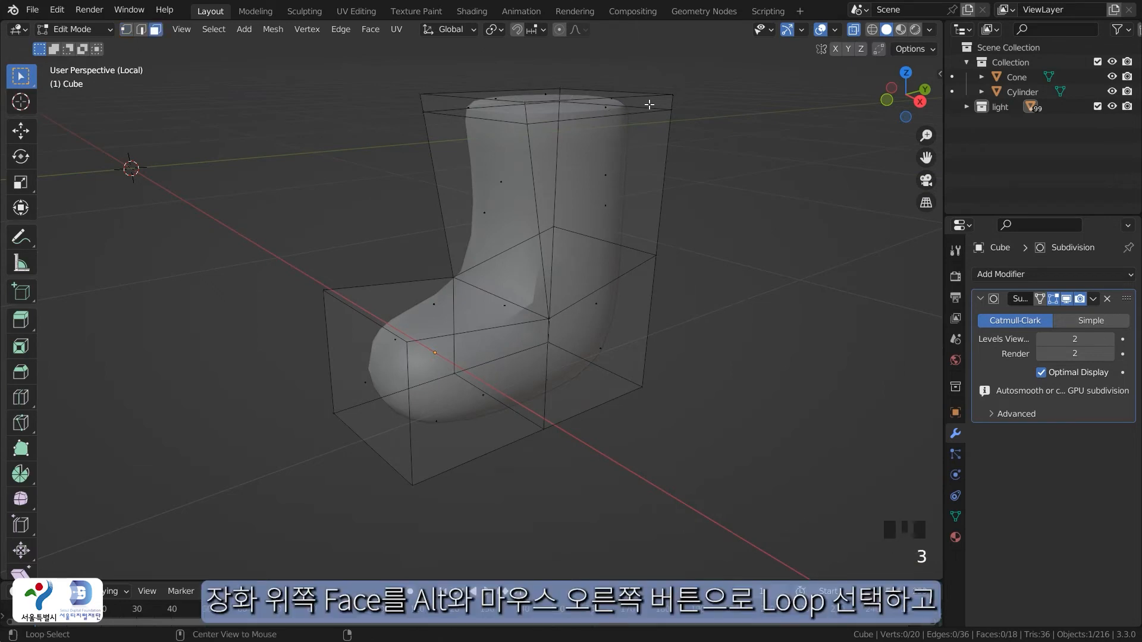
alt+click(528, 114)
middle_drag(528, 114, 625, 174)
scroll(619, 179, down, 2)
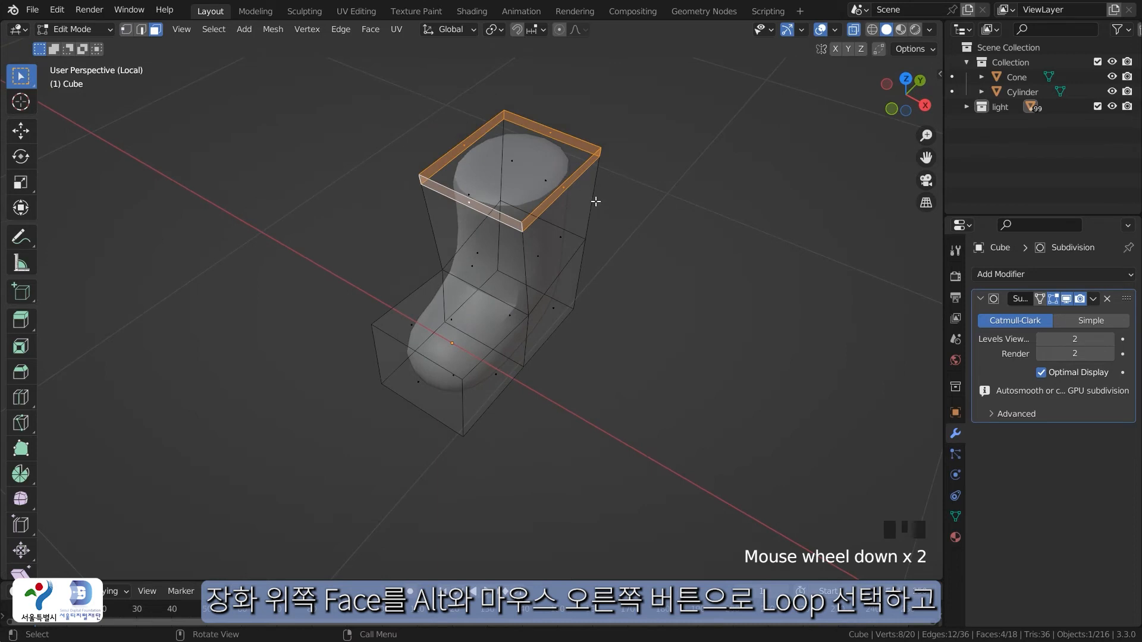
right_click(569, 180)
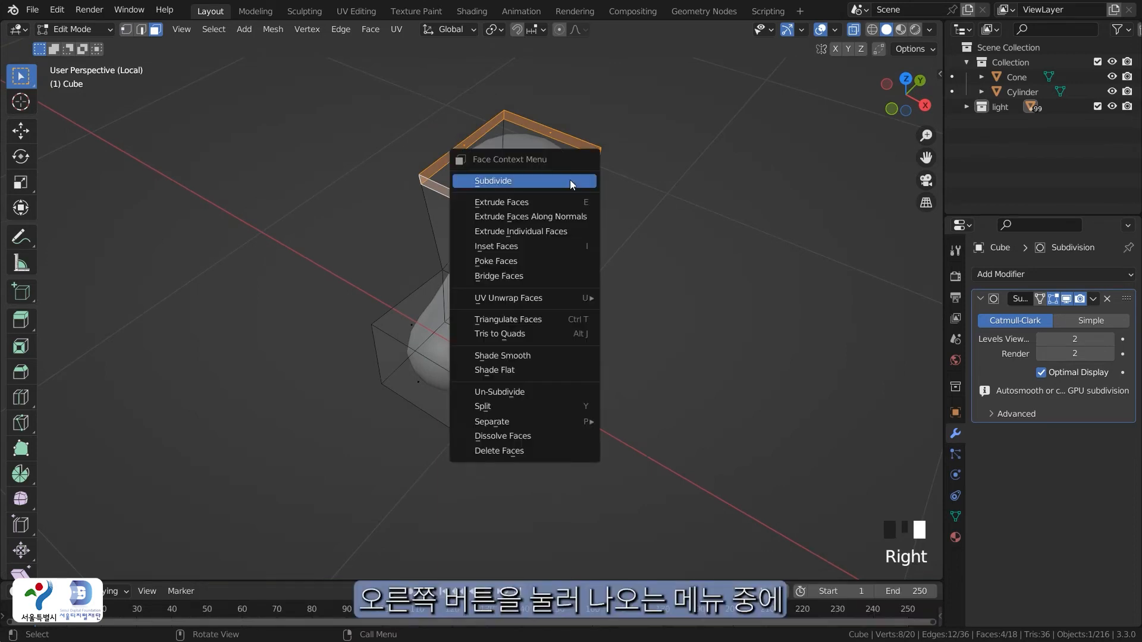
click(575, 217)
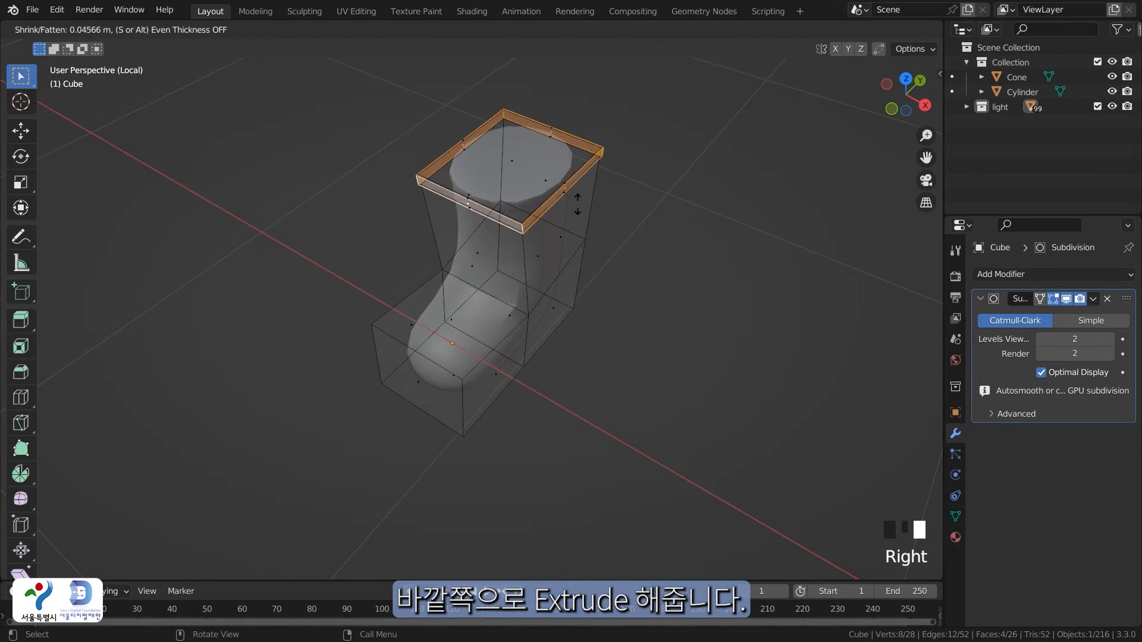
click(530, 178)
click(688, 280)
middle_drag(688, 280, 586, 287)
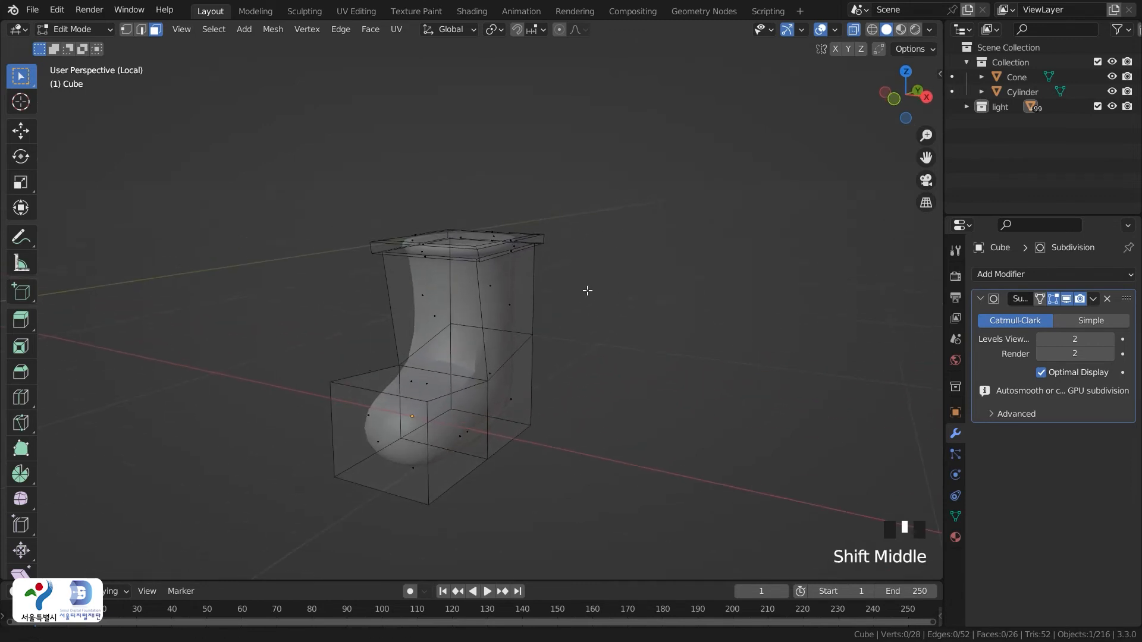
Return to Object Mode and switch the viewport to Material Preview shading
key(Tab)
middle_drag(606, 327, 610, 337)
middle_click(488, 378)
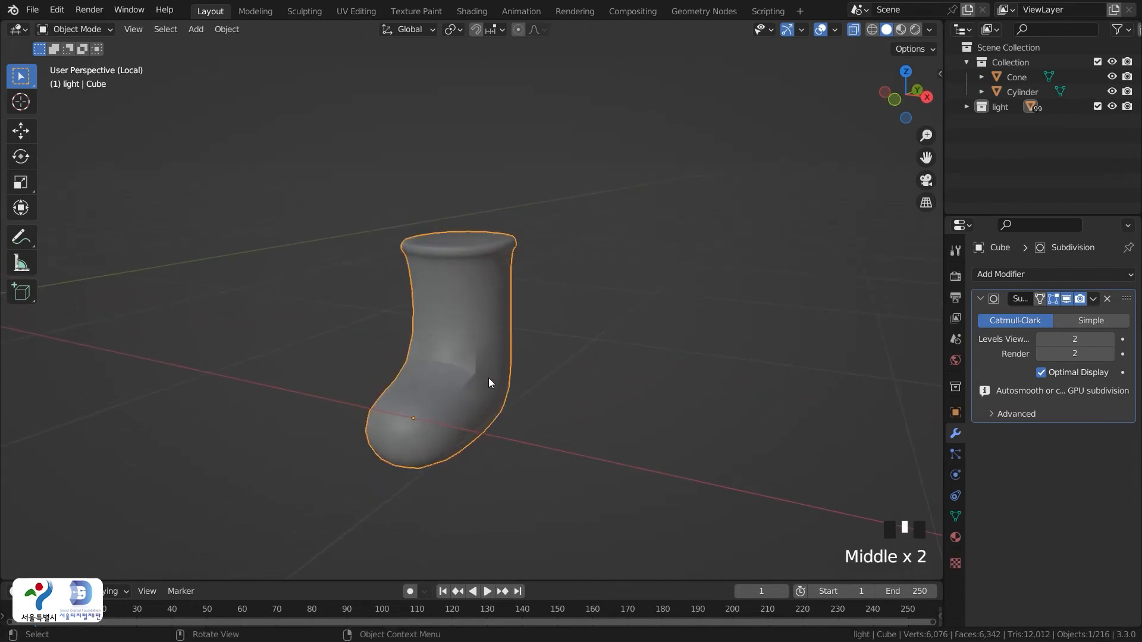
key(z)
click(504, 461)
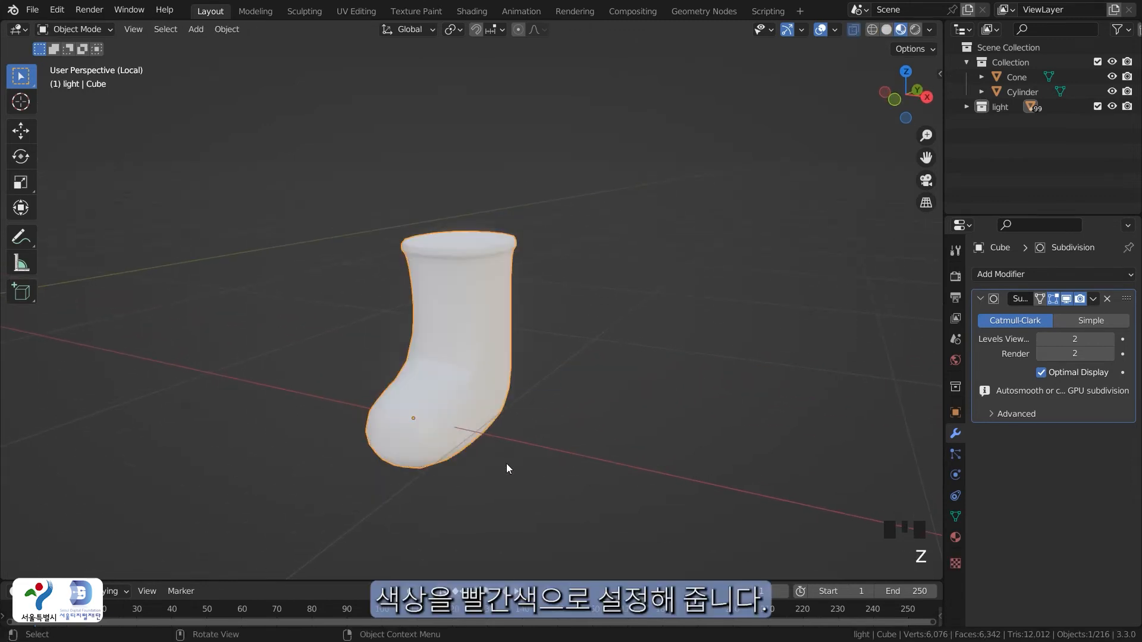
Create a new material on the boot, set its base color to red, and rename the material "red"
click(459, 377)
scroll(460, 379, down, 4)
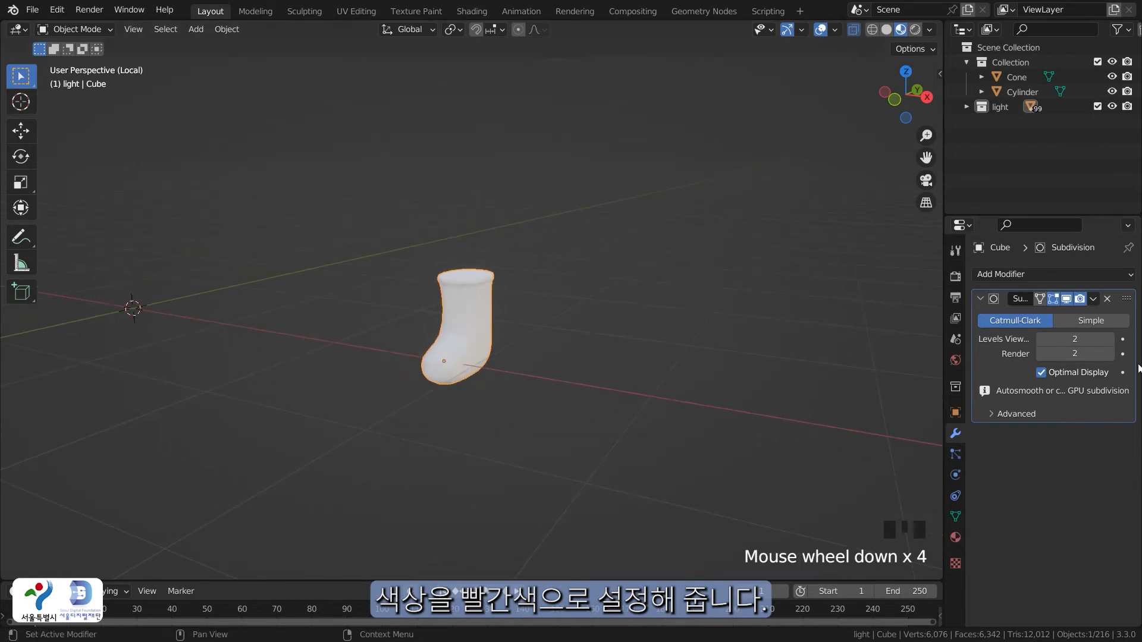
click(954, 537)
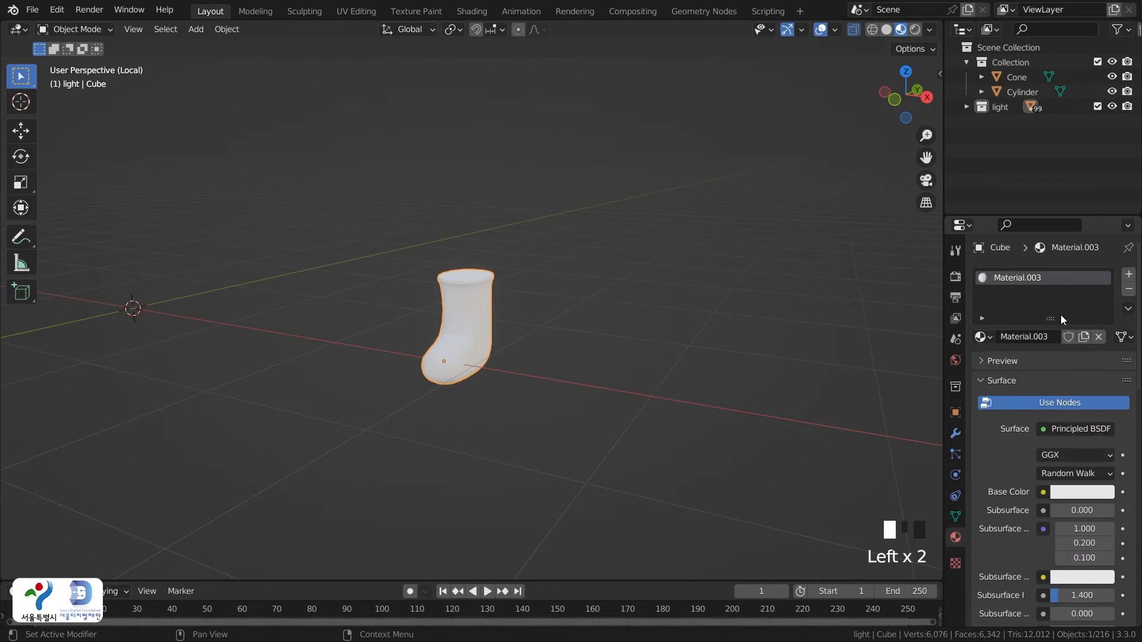
click(1083, 497)
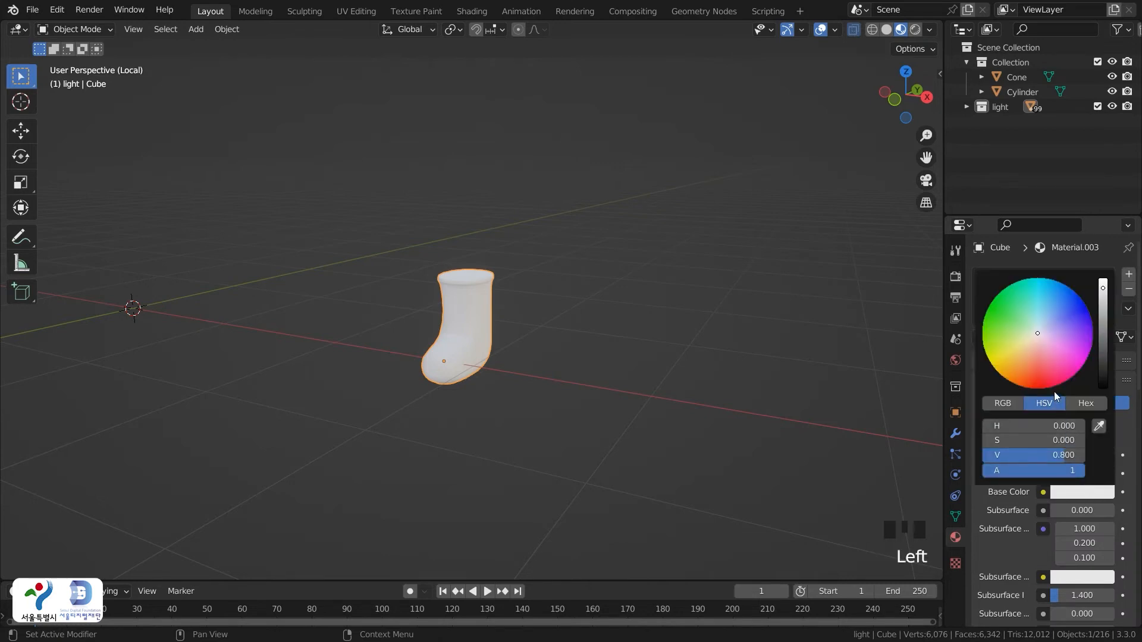
click(1037, 388)
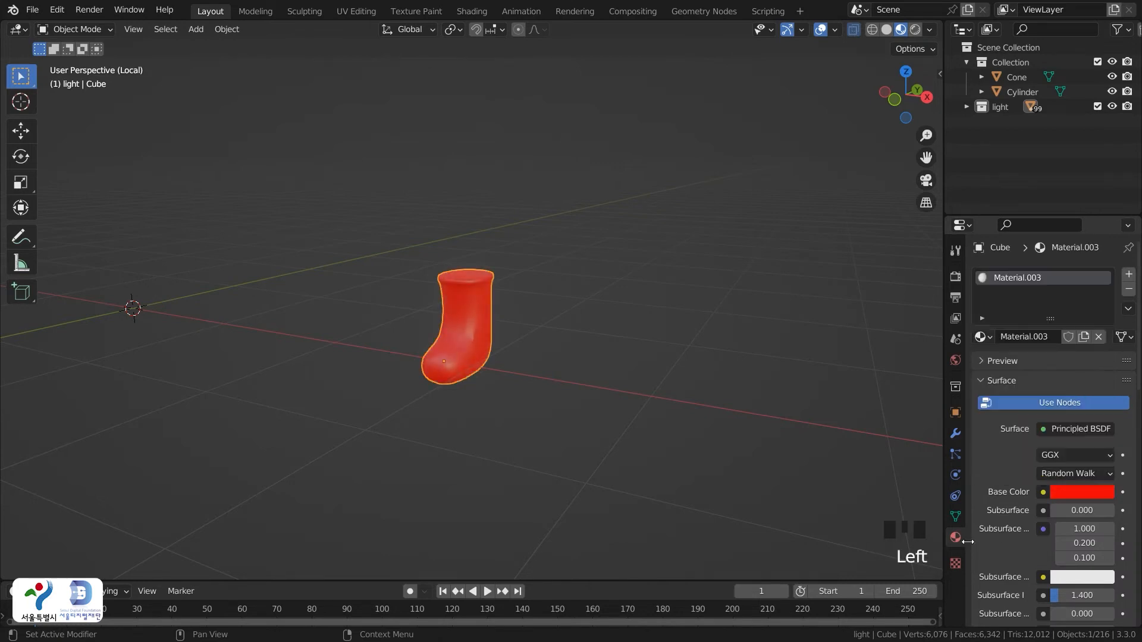
click(1028, 337)
text(red)
key(Return)
click(472, 494)
Select the cuff's outer, upper and lower face loops in Edit Mode and assign them a new white material in a second slot
scroll(476, 298, up, 2)
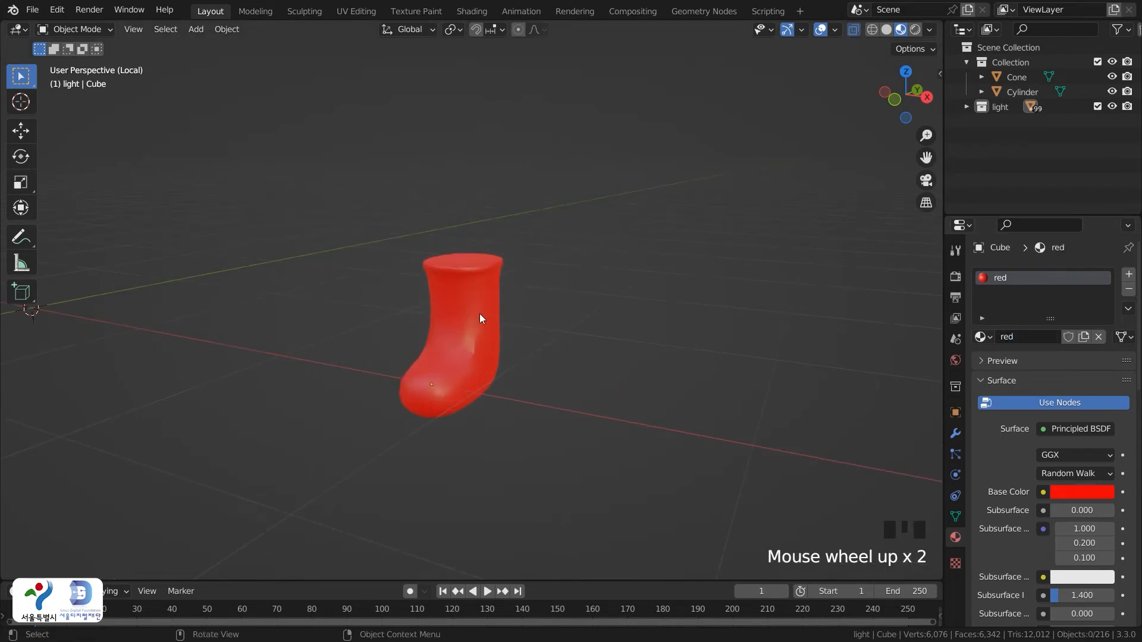
scroll(478, 304, up, 2)
mouse_move(486, 347)
middle_down()
mouse_move(483, 329)
mouse_move(468, 354)
mouse_move(473, 343)
middle_up()
click(484, 329)
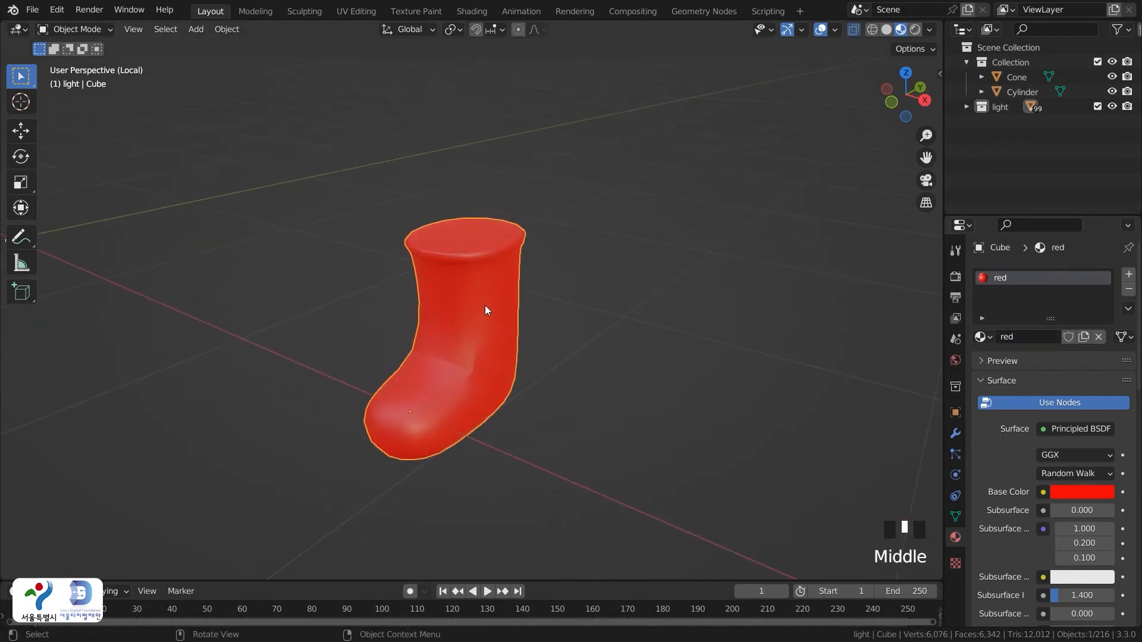
key(Tab)
middle_drag(468, 278, 558, 257)
scroll(647, 260, up, 3)
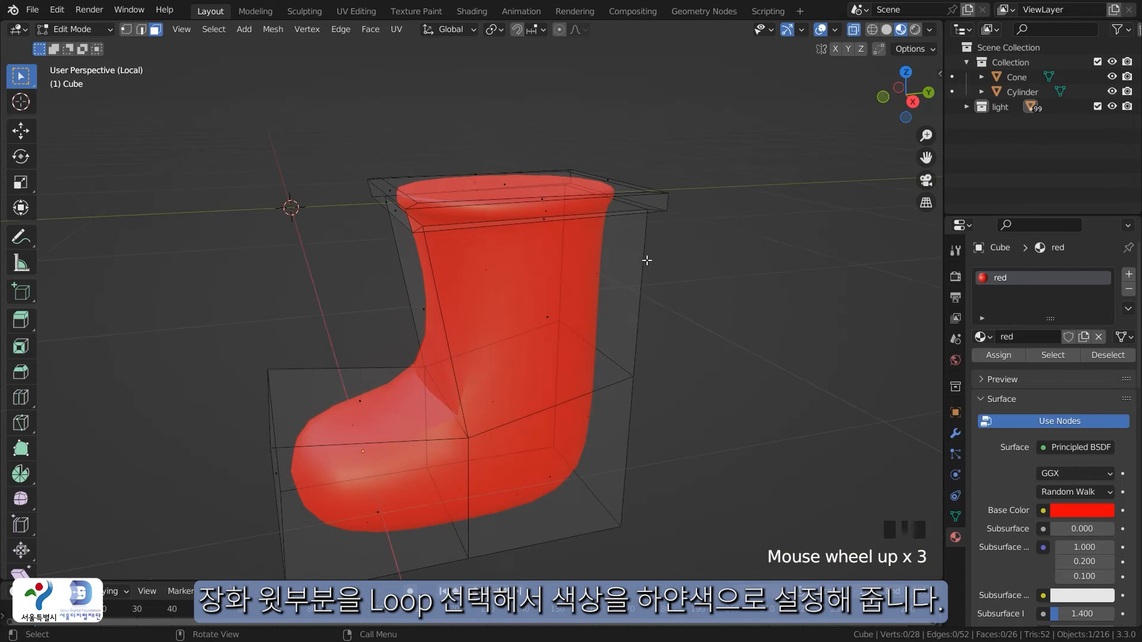
alt+click(667, 203)
middle_drag(612, 202, 693, 285)
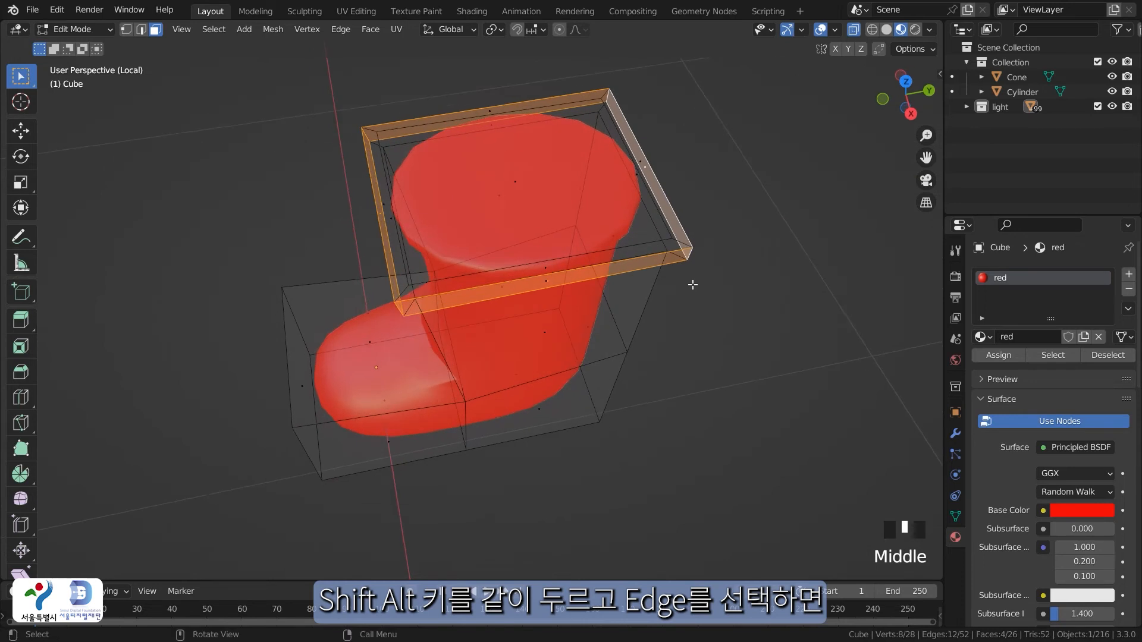
alt+shift+click(684, 242)
mouse_move(696, 293)
middle_down()
mouse_move(680, 156)
mouse_move(574, 306)
mouse_move(693, 301)
middle_up()
alt+shift+click(648, 200)
click(1126, 274)
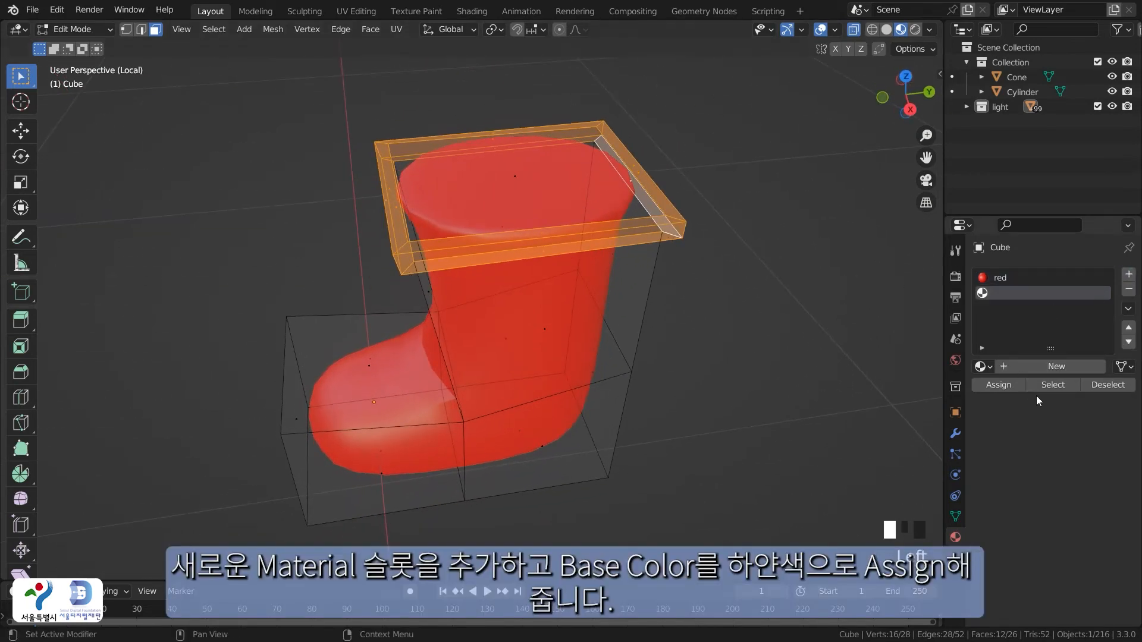
click(1051, 368)
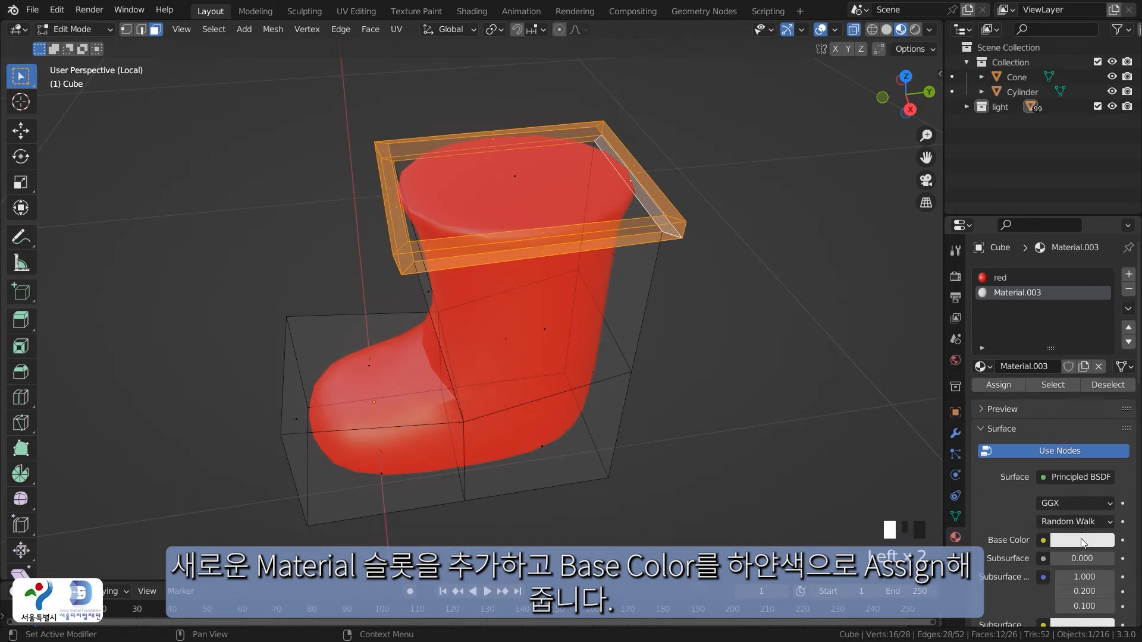
click(997, 384)
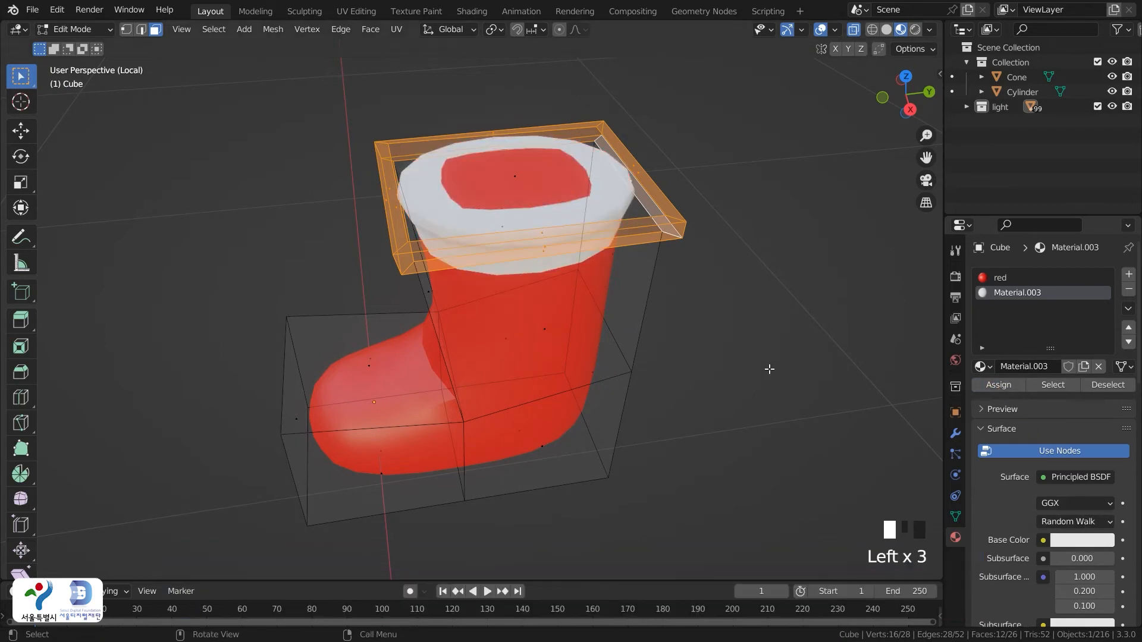
Return to Object Mode and narrow the boot along the global X axis to about 0.51 scale
click(742, 368)
middle_drag(740, 367, 787, 323)
middle_drag(783, 321, 491, 357)
scroll(531, 286, down, 5)
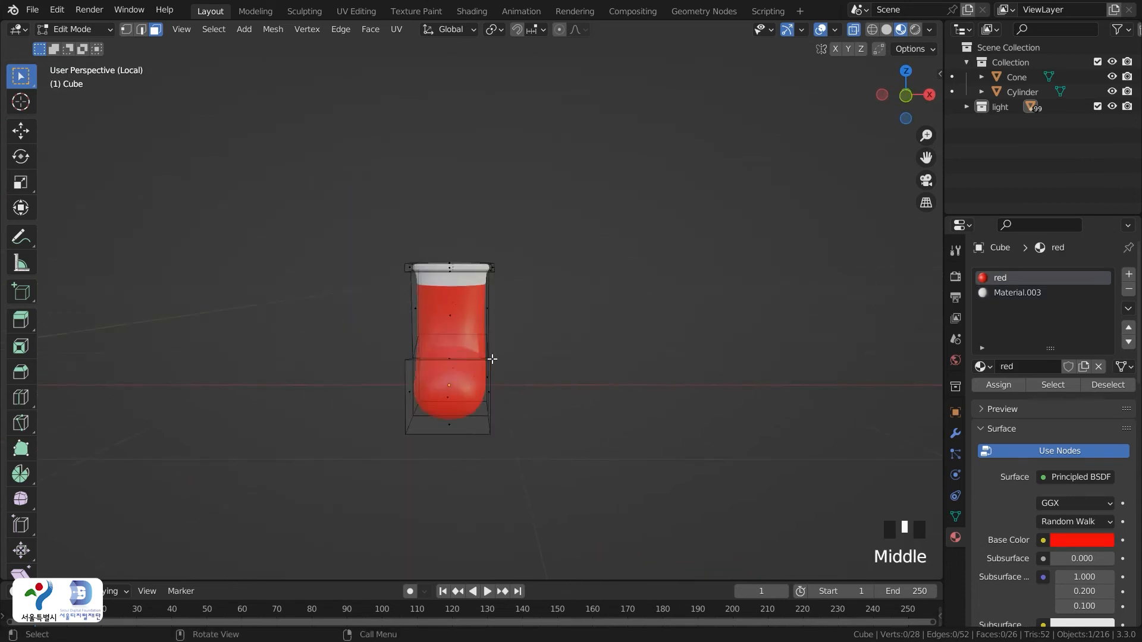
key(Tab)
key(s)
key(x)
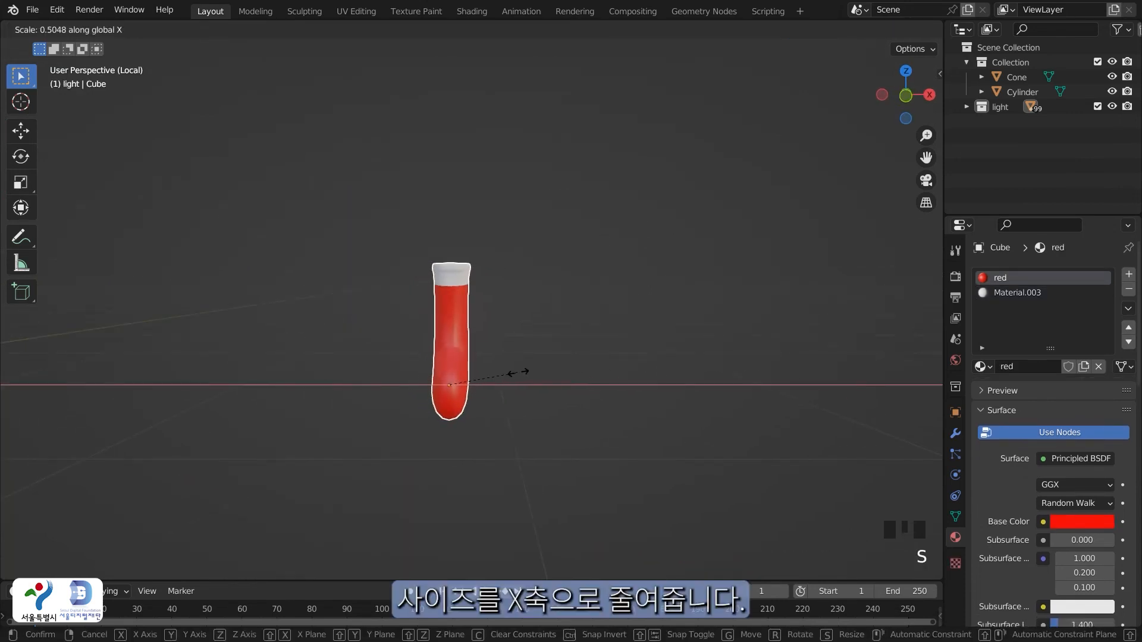
click(519, 372)
middle_drag(519, 372, 464, 380)
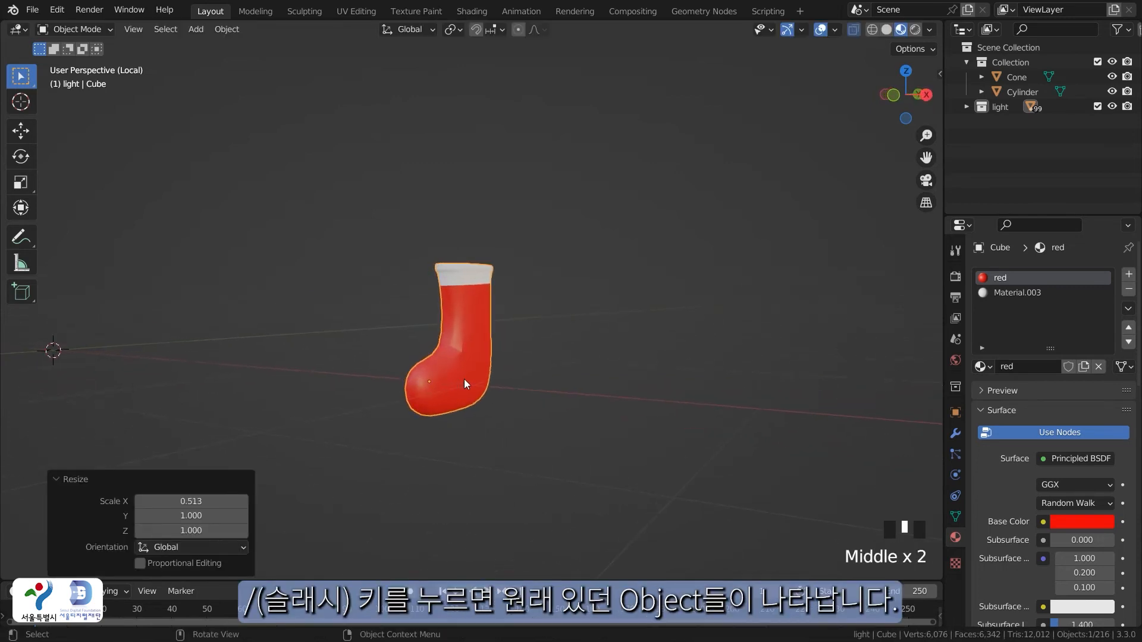
Leave local view and, in front view, rotate the boot -90° about the Z axis
key(slash)
scroll(486, 374, down, 1)
middle_drag(488, 362, 508, 352)
key(grave)
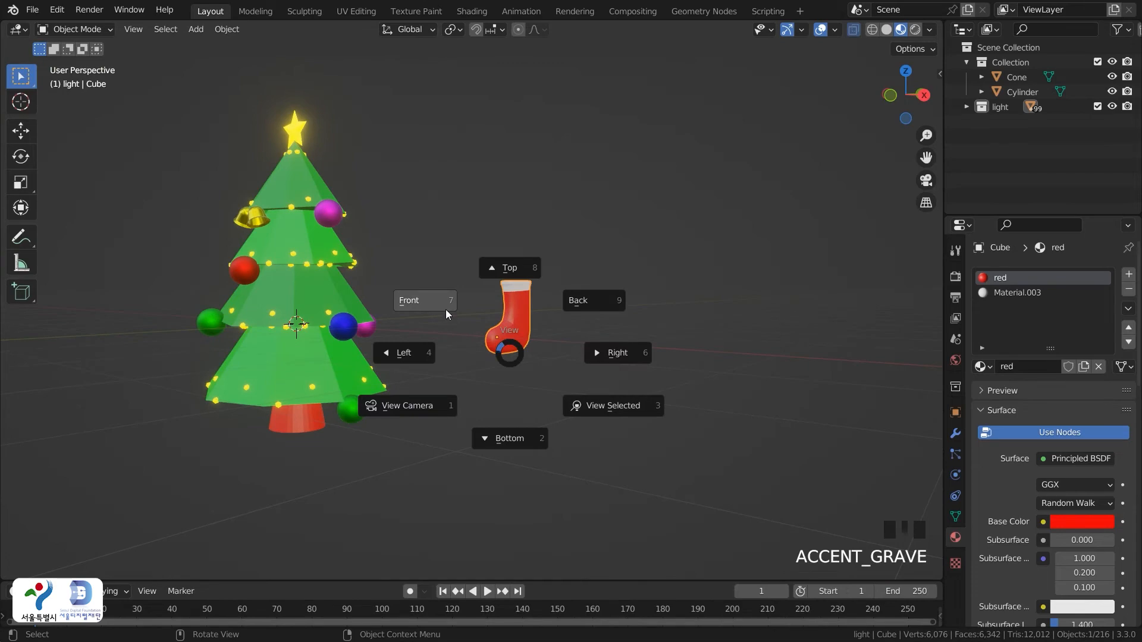
key(r)
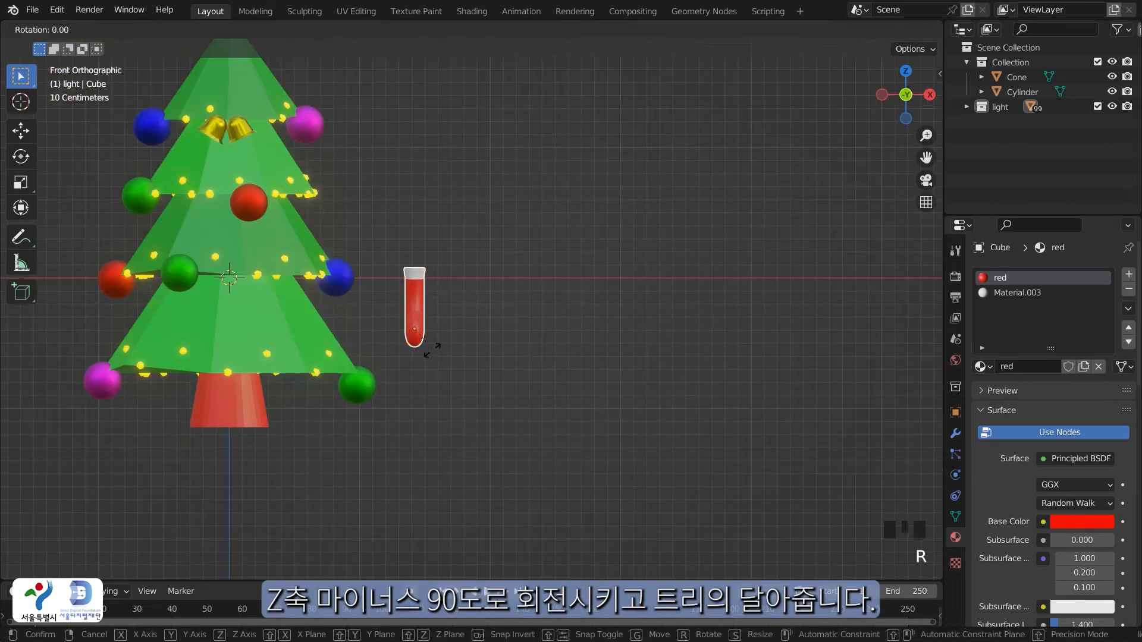
text(z)
text(-90)
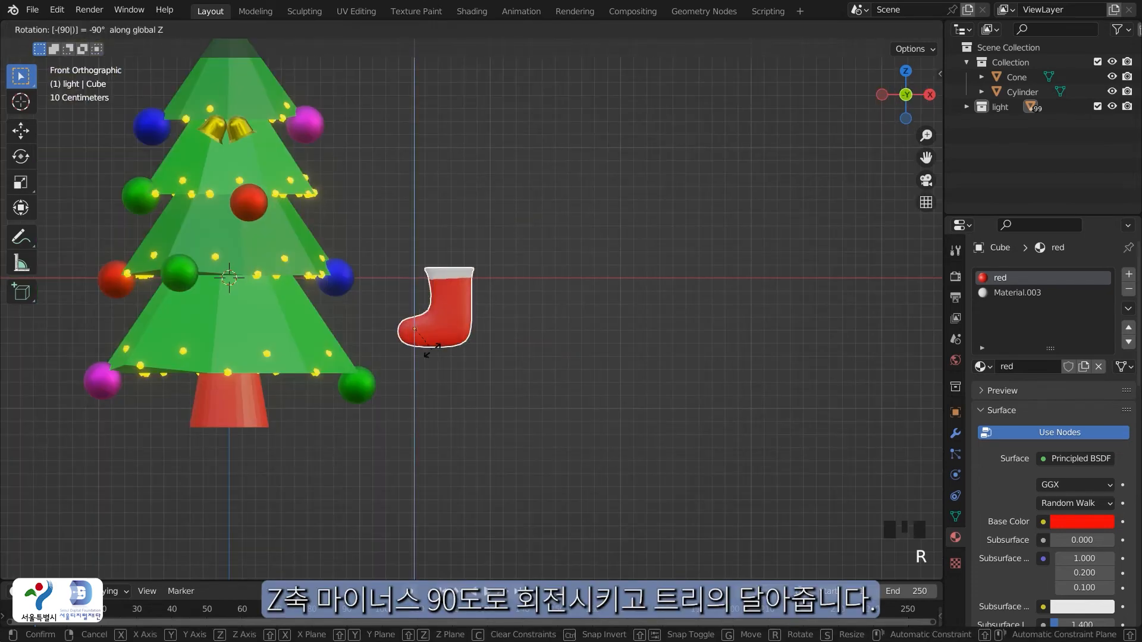
key(Return)
Scale the boot uniformly to about 0.81 and move it over the tree's lowest tier
key(s)
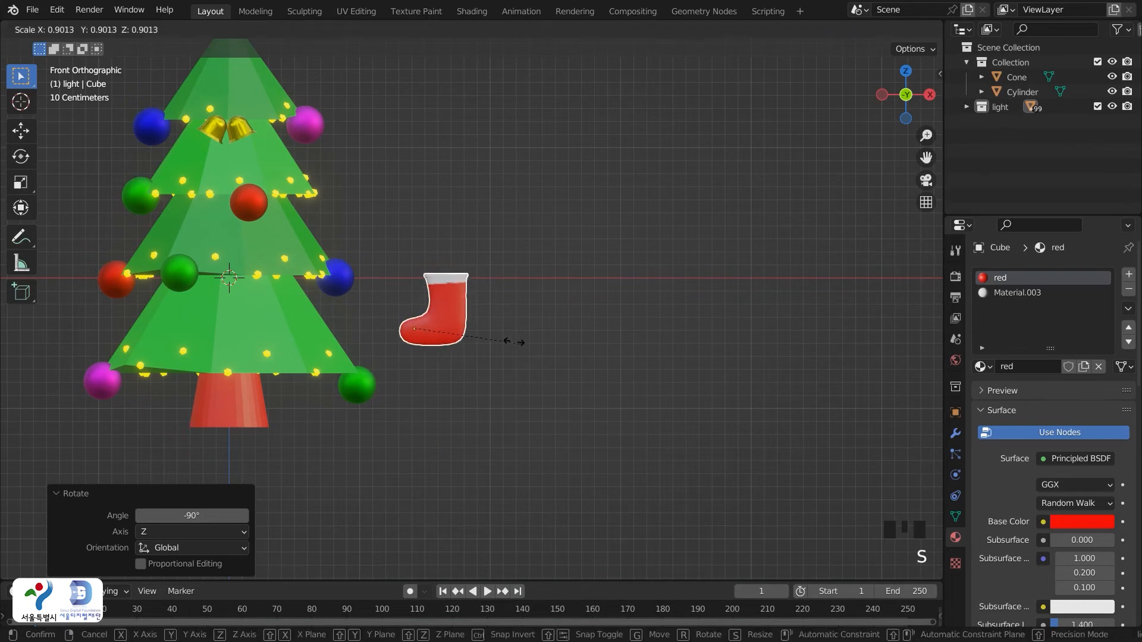
click(501, 358)
key(g)
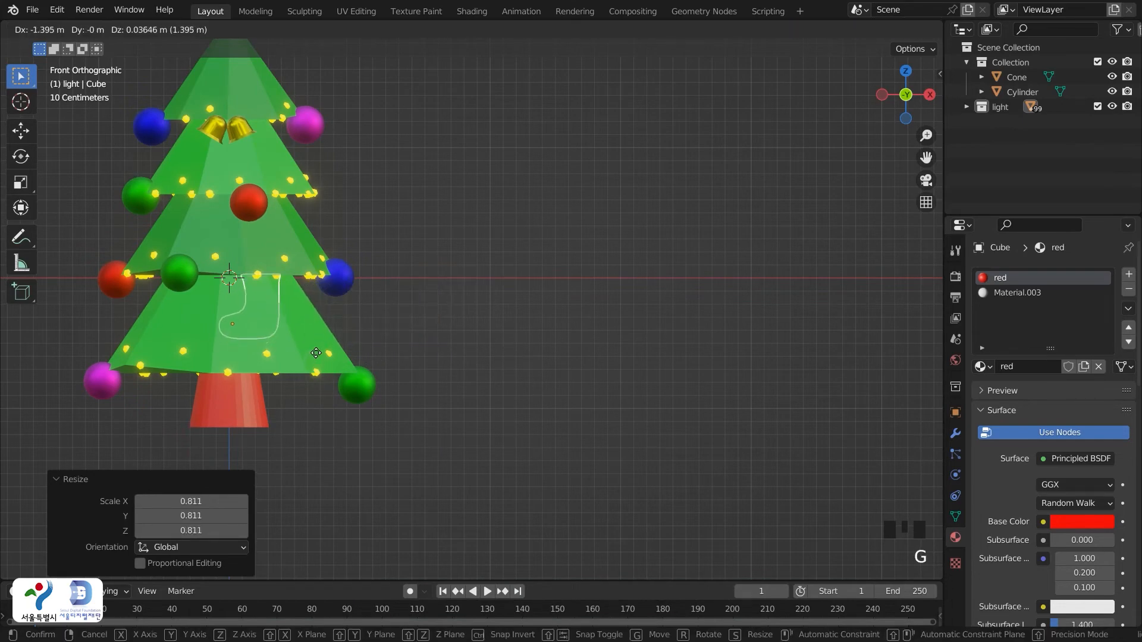
click(318, 357)
Move the boot forward along the Y axis out of the tree's lowest tier and return to front view
mouse_move(344, 352)
middle_down()
mouse_move(381, 336)
mouse_move(340, 336)
middle_up()
key(grave)
click(479, 334)
key(g)
key(y)
click(387, 318)
key(grave)
click(305, 267)
click(280, 314)
key(g)
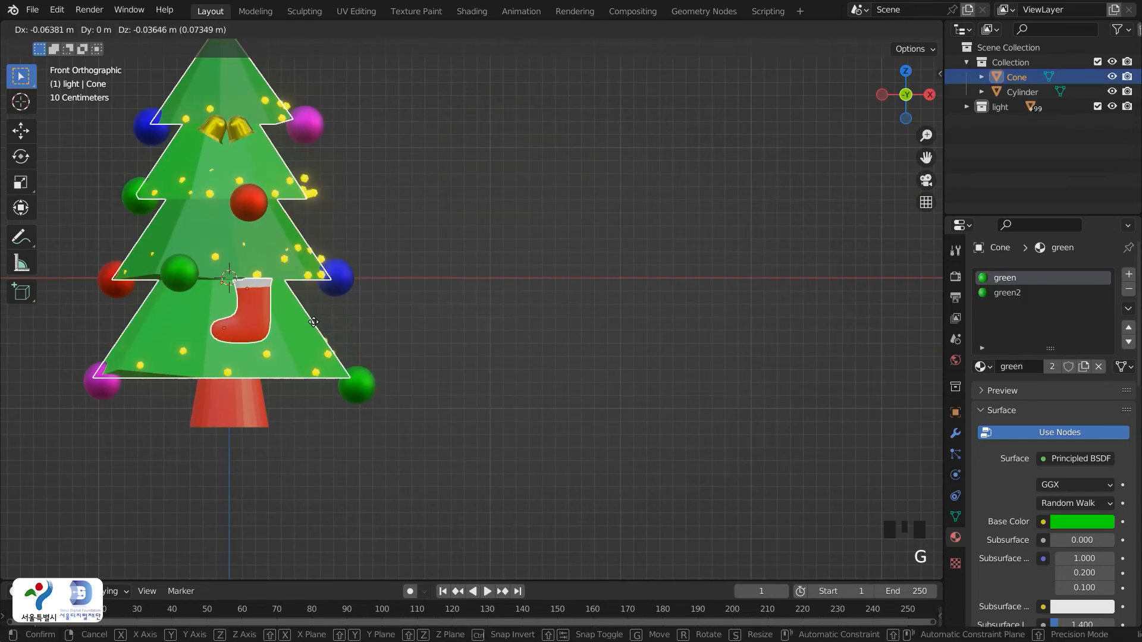
click(281, 313)
click(280, 311)
Tilt the boot about 18.3° in front view and reposition it on the lowest tier beside the blue ball
click(279, 307)
key(r)
click(384, 278)
key(g)
click(288, 325)
Adjust the tilted boot's depth along the Y axis so it rests against the lowest tier's surface
middle_drag(386, 347, 366, 380)
click(298, 240)
key(g)
key(y)
click(302, 237)
click(312, 347)
middle_drag(311, 347, 380, 324)
click(277, 349)
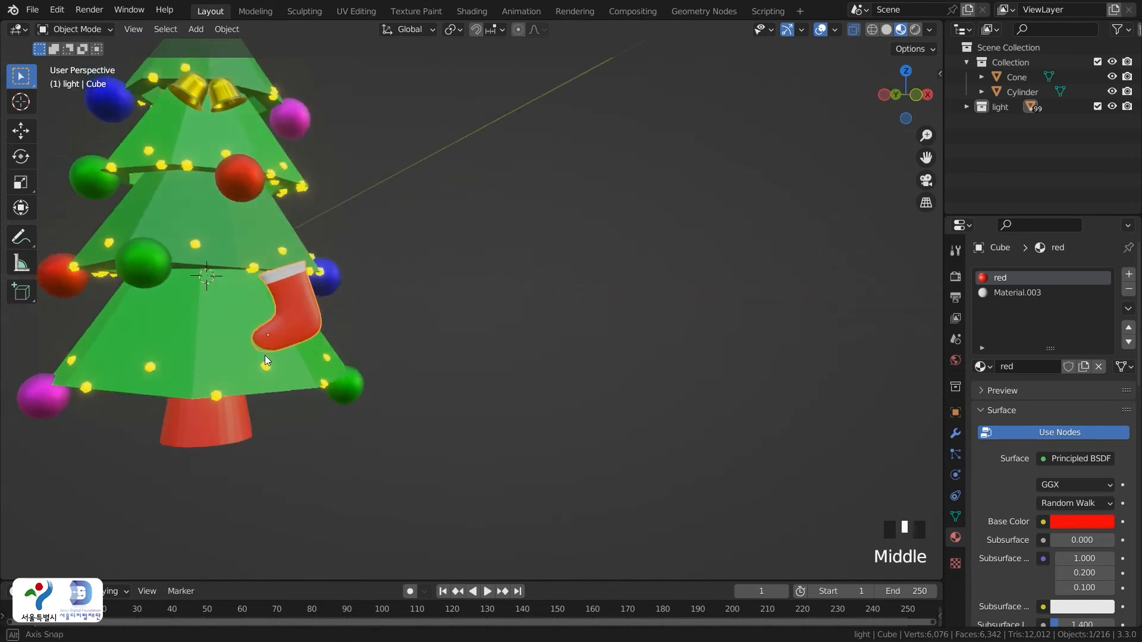
middle_drag(276, 352, 152, 362)
key(g)
key(y)
click(445, 415)
middle_drag(444, 415, 382, 340)
Return to front view and save the file as tree.blend in the Metaverse folder
key(grave)
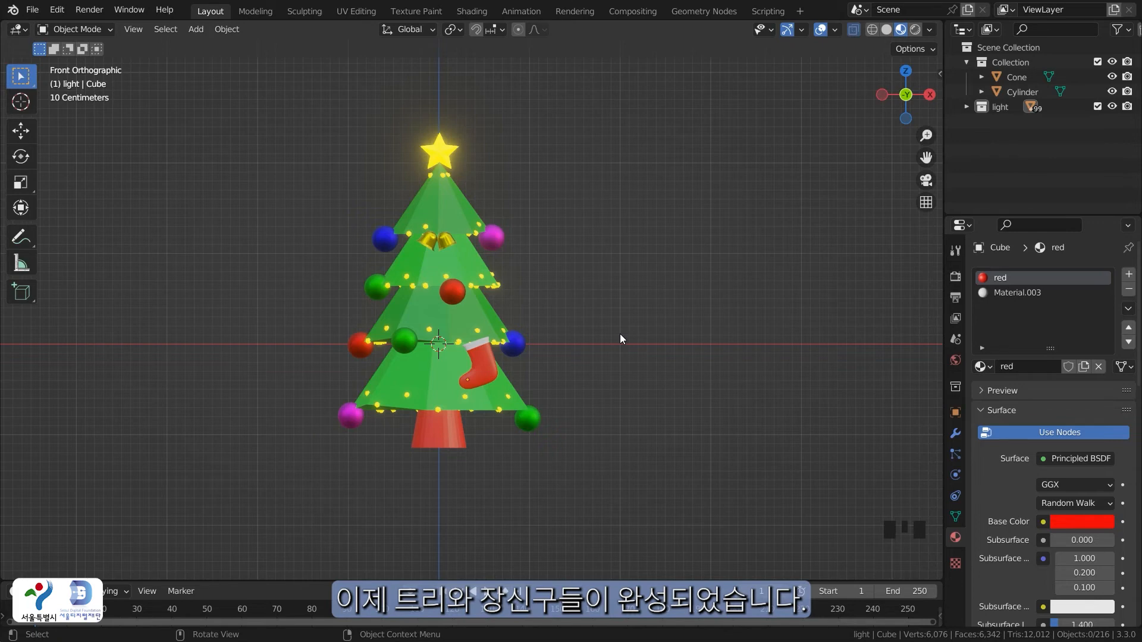
key(ctrl+s)
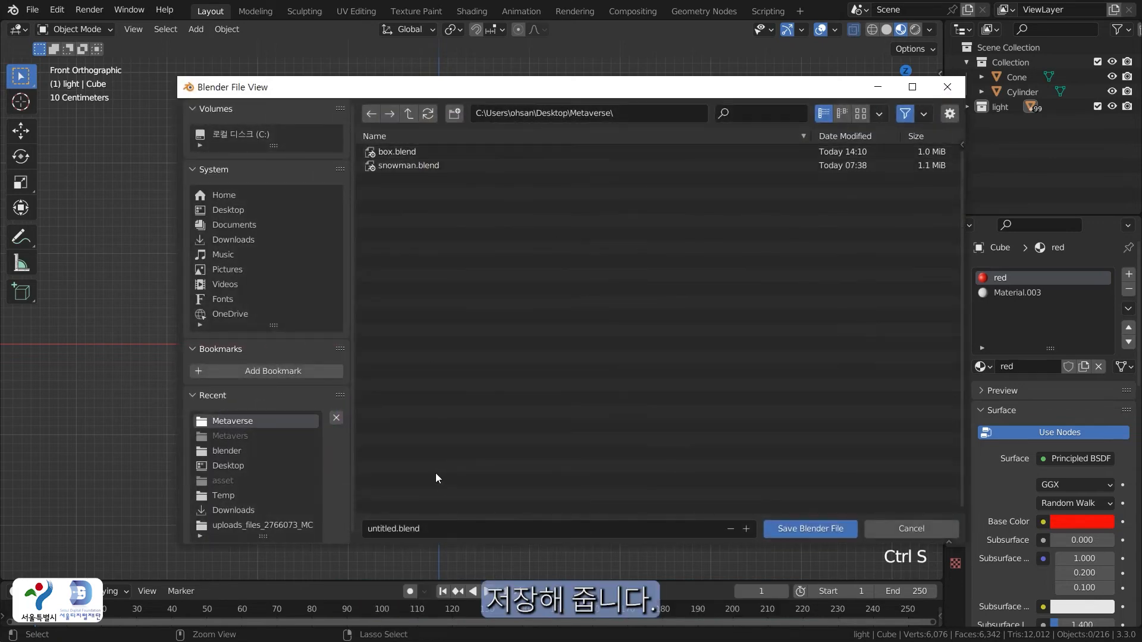
click(397, 527)
text(TR)
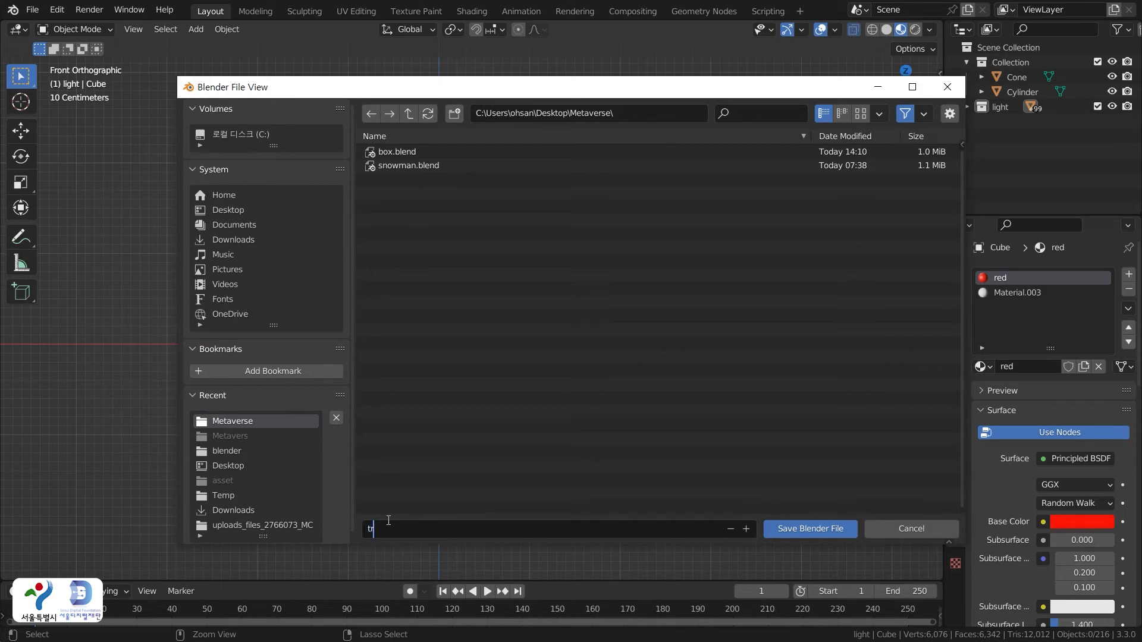
key(Return)
click(819, 528)
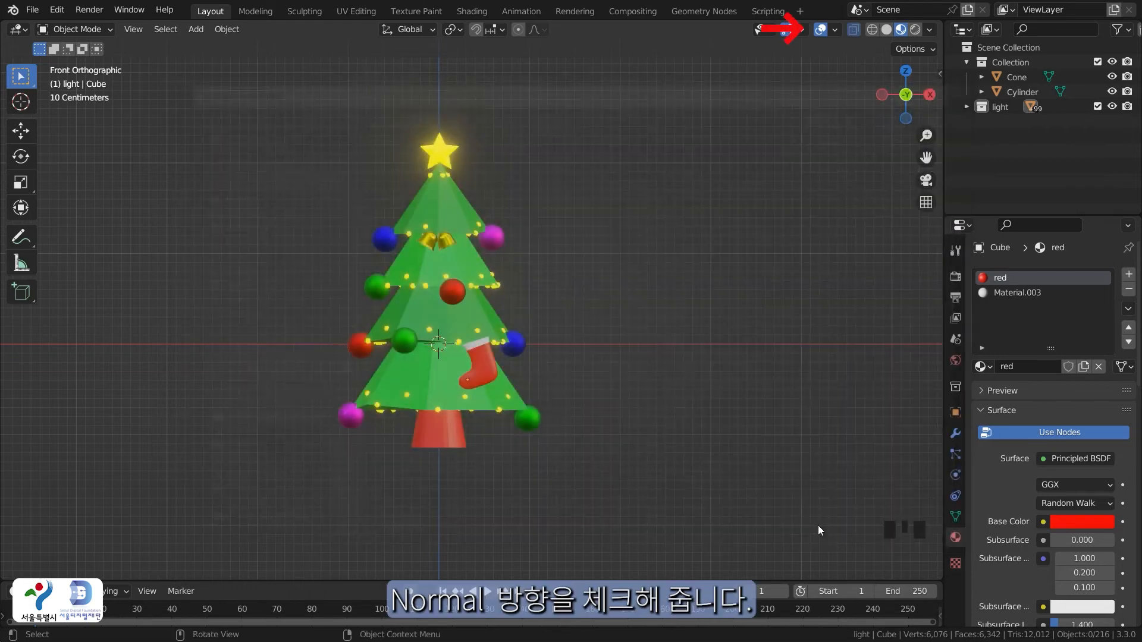
Enable the Face Orientation overlay to inspect the face directions of the tree and ornaments, and disable it again
click(835, 30)
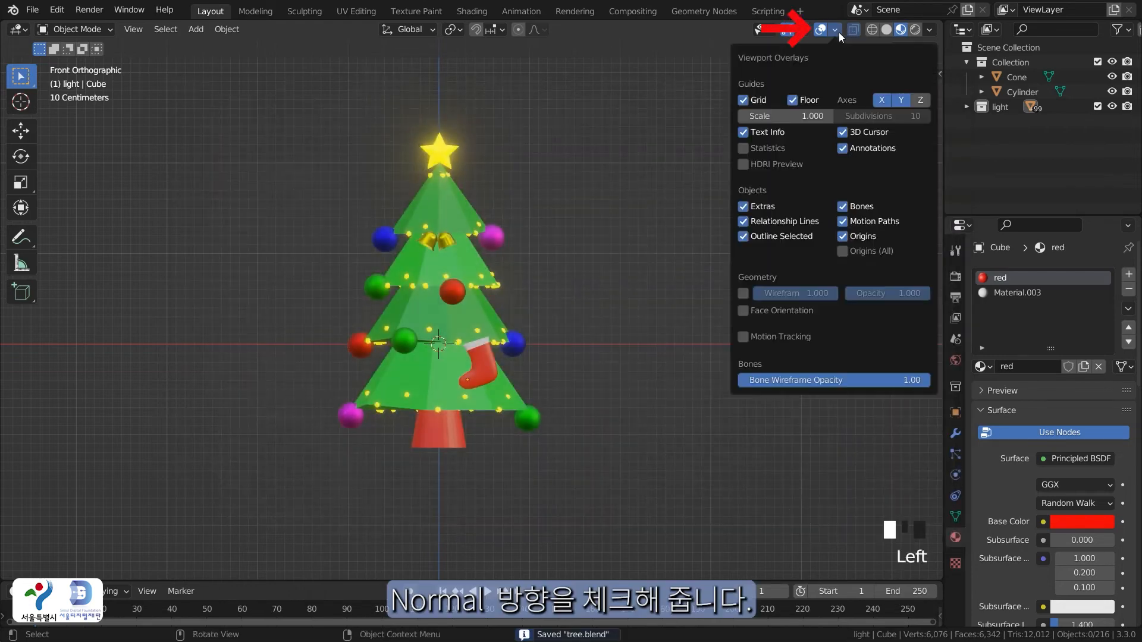
click(747, 312)
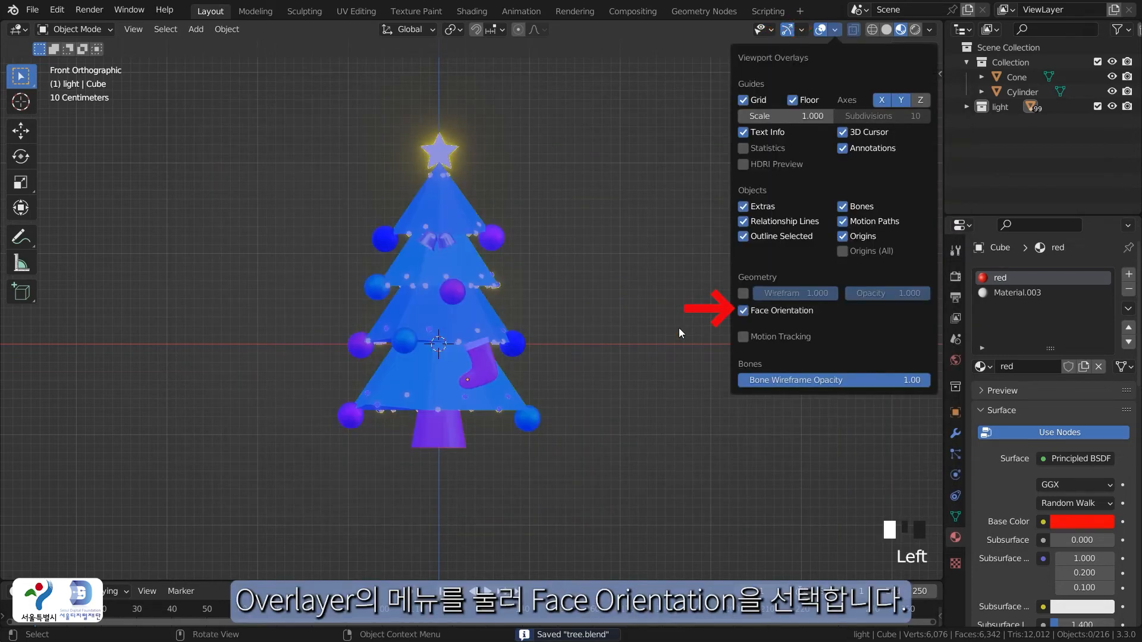
mouse_move(560, 377)
middle_down()
mouse_move(569, 359)
mouse_move(721, 373)
mouse_move(769, 347)
mouse_move(657, 443)
mouse_move(543, 448)
mouse_move(421, 394)
mouse_move(327, 383)
mouse_move(539, 381)
mouse_move(563, 369)
middle_up()
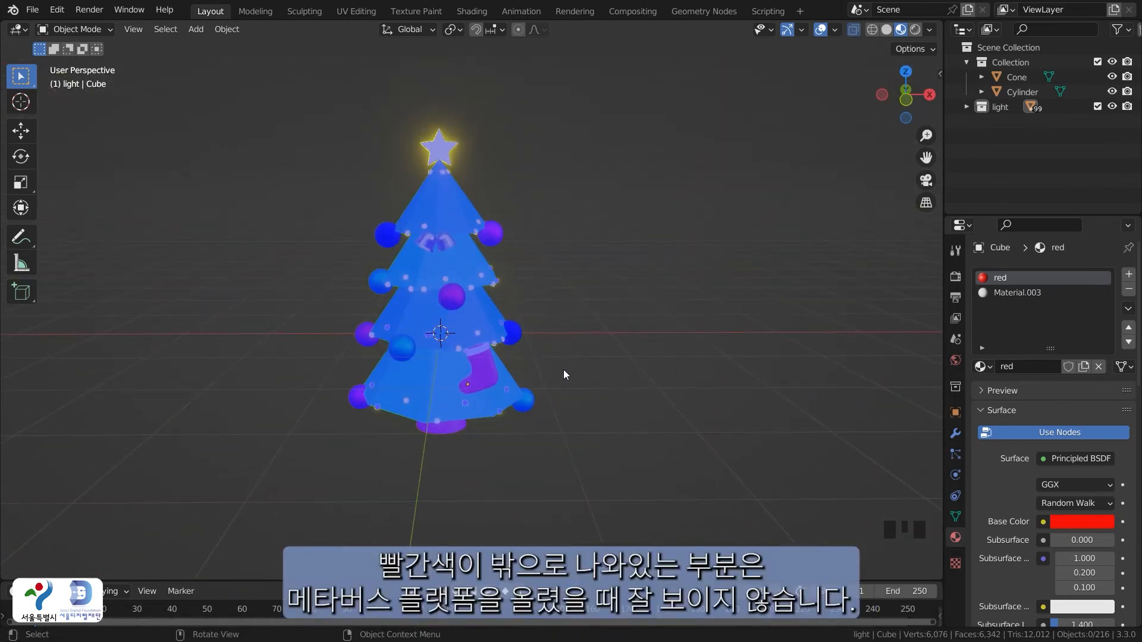
key(grave)
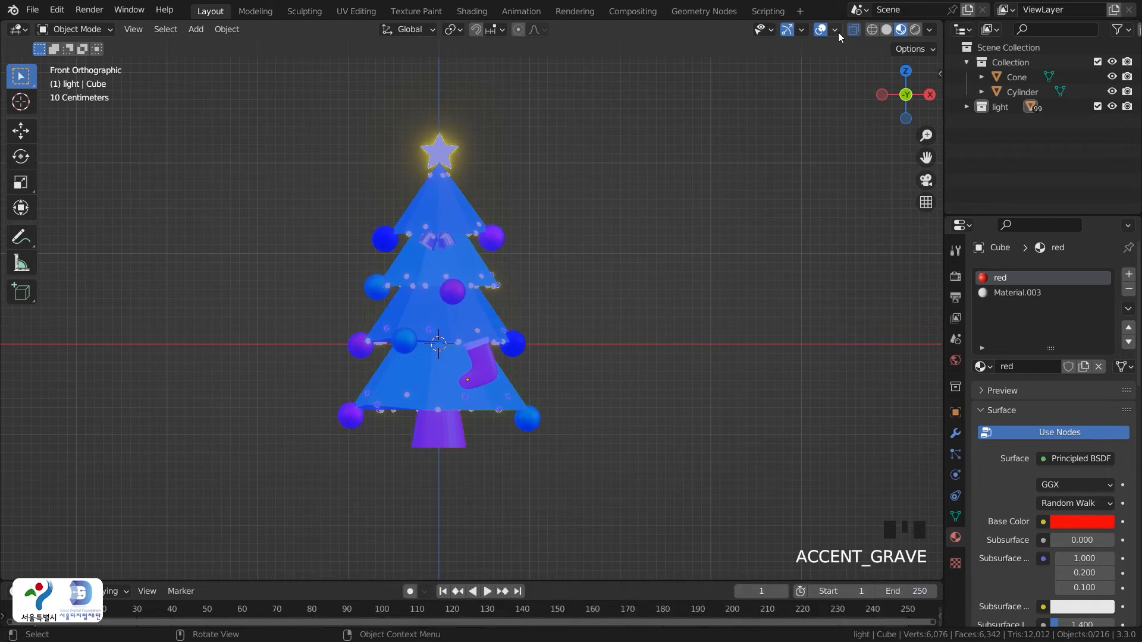
click(836, 30)
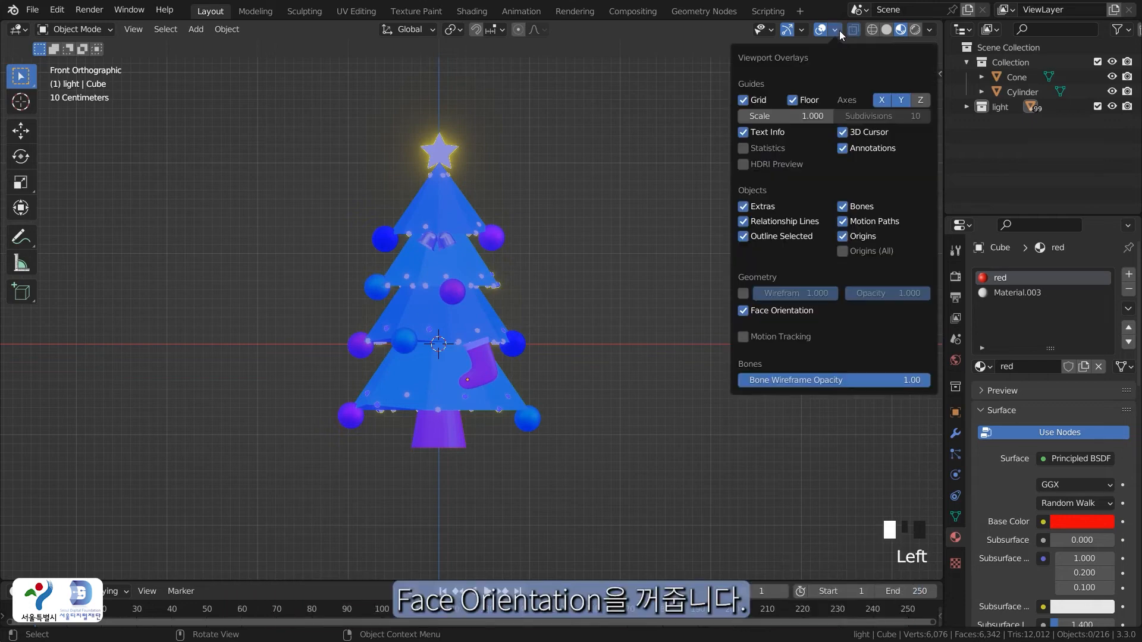
click(744, 311)
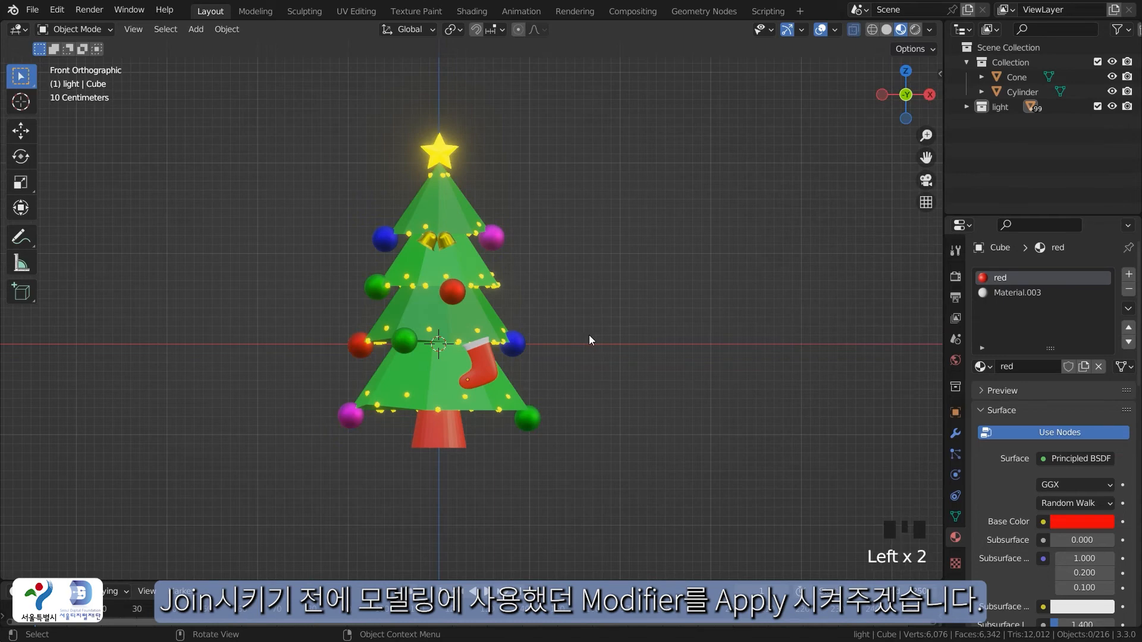
Select only the boot and apply its Subdivision modifier
drag(331, 106, 619, 506)
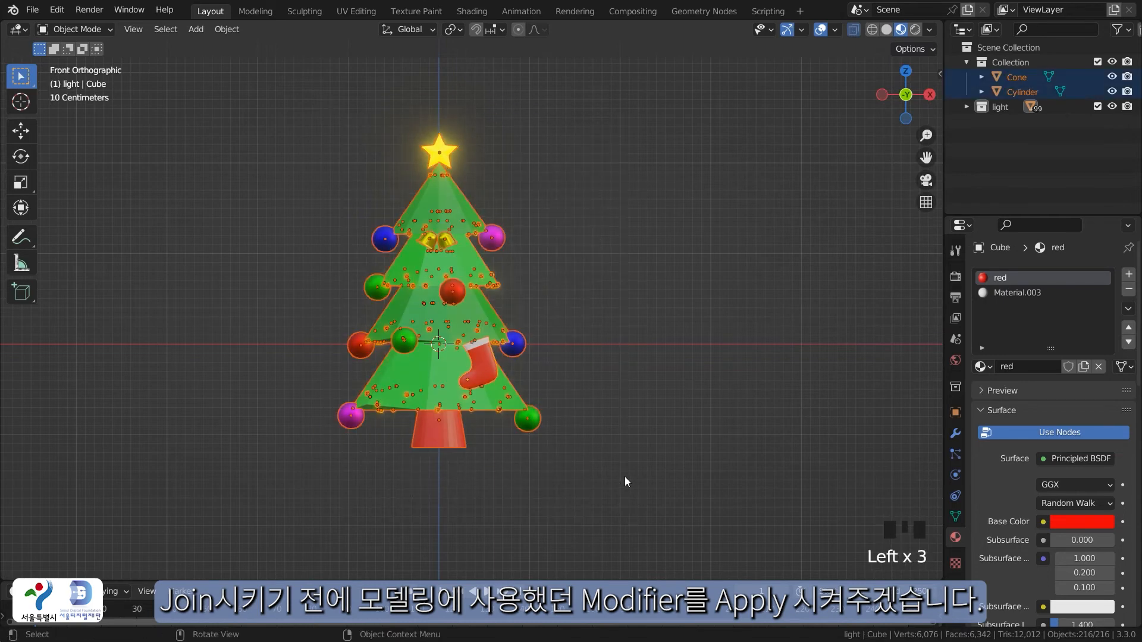
shift+middle_drag(619, 448, 696, 448)
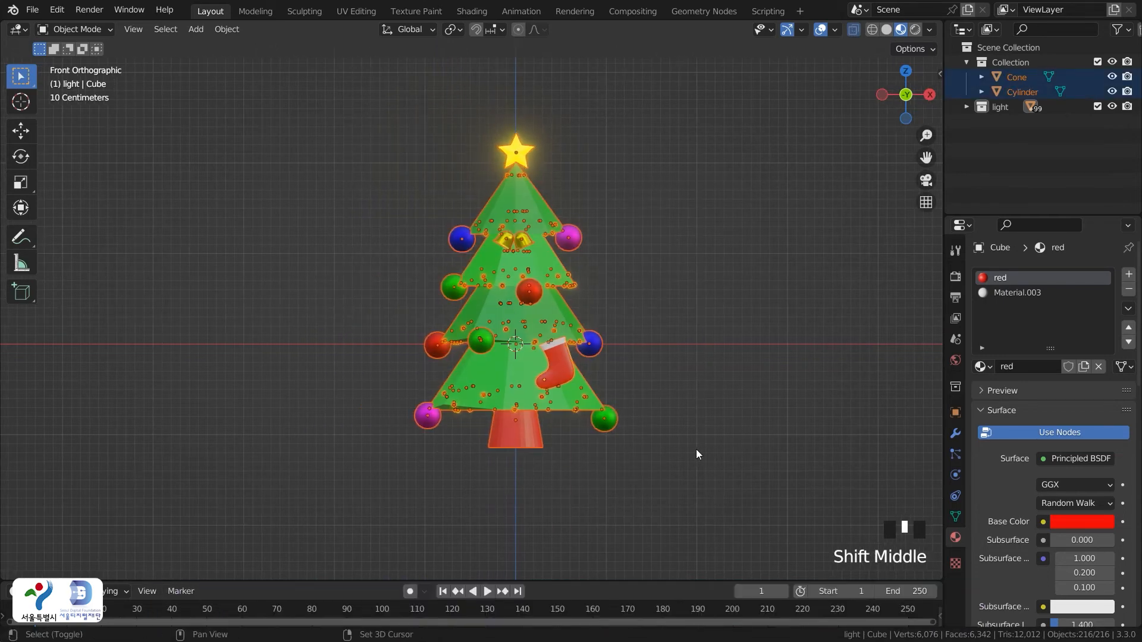
click(1031, 158)
click(551, 376)
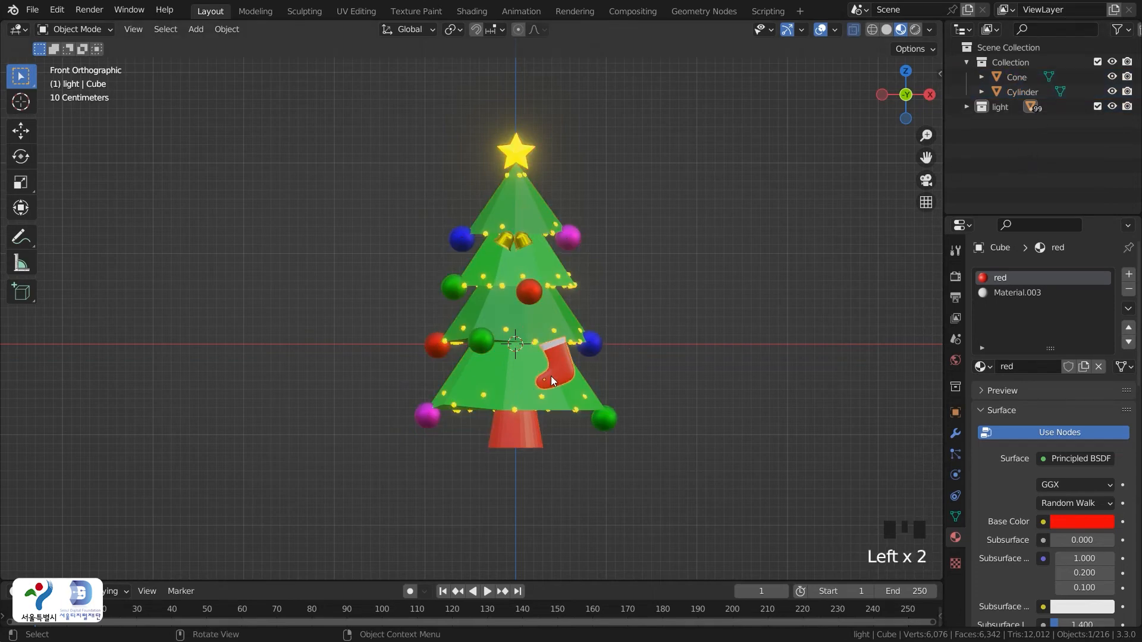
click(956, 433)
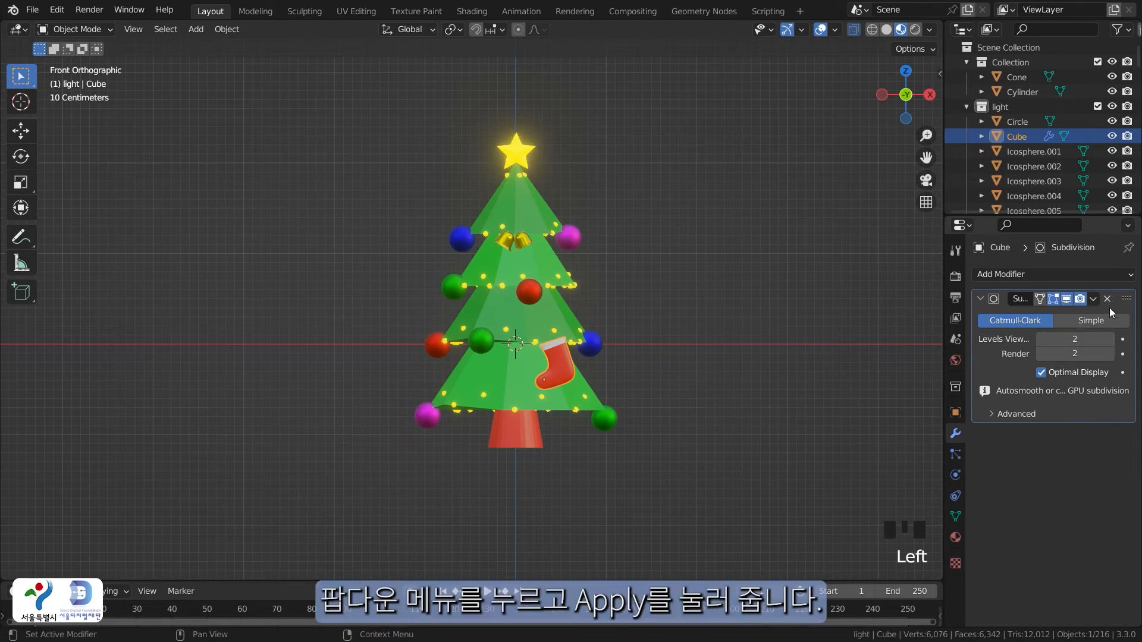
click(1092, 299)
click(1024, 316)
click(807, 385)
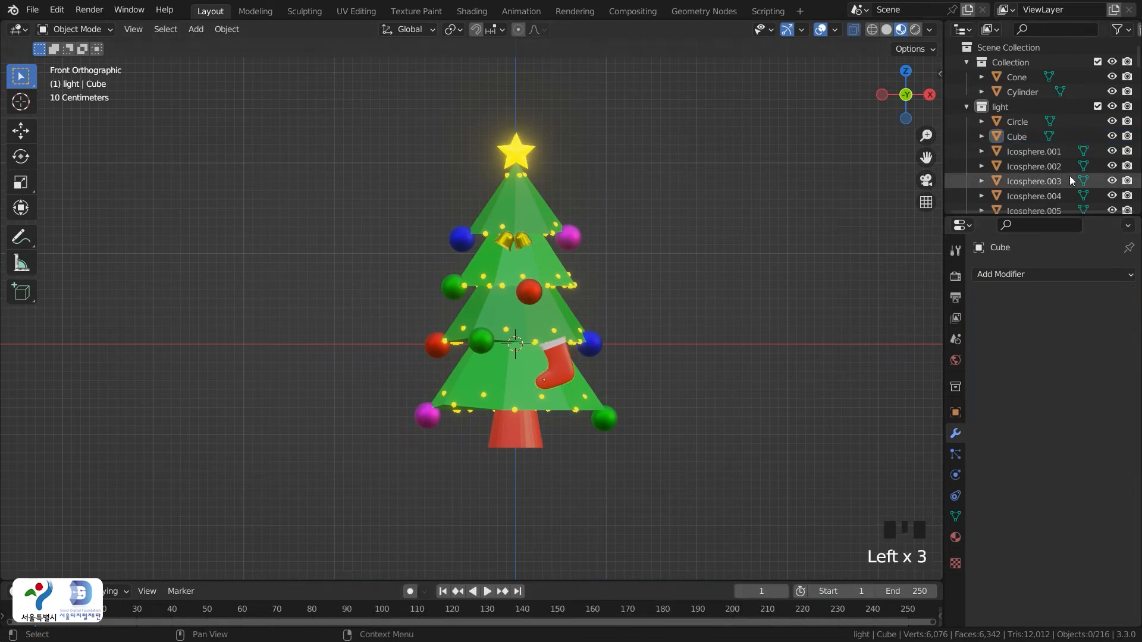
Select all objects of the tree and its ornaments and join them into a single object
key(a)
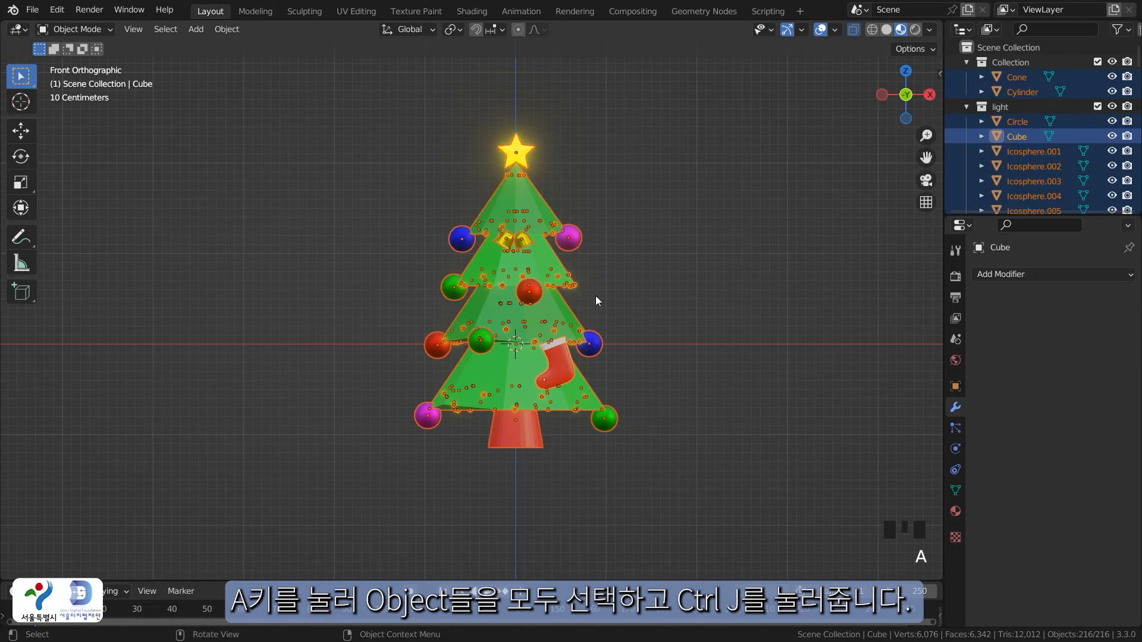
key(ctrl+j)
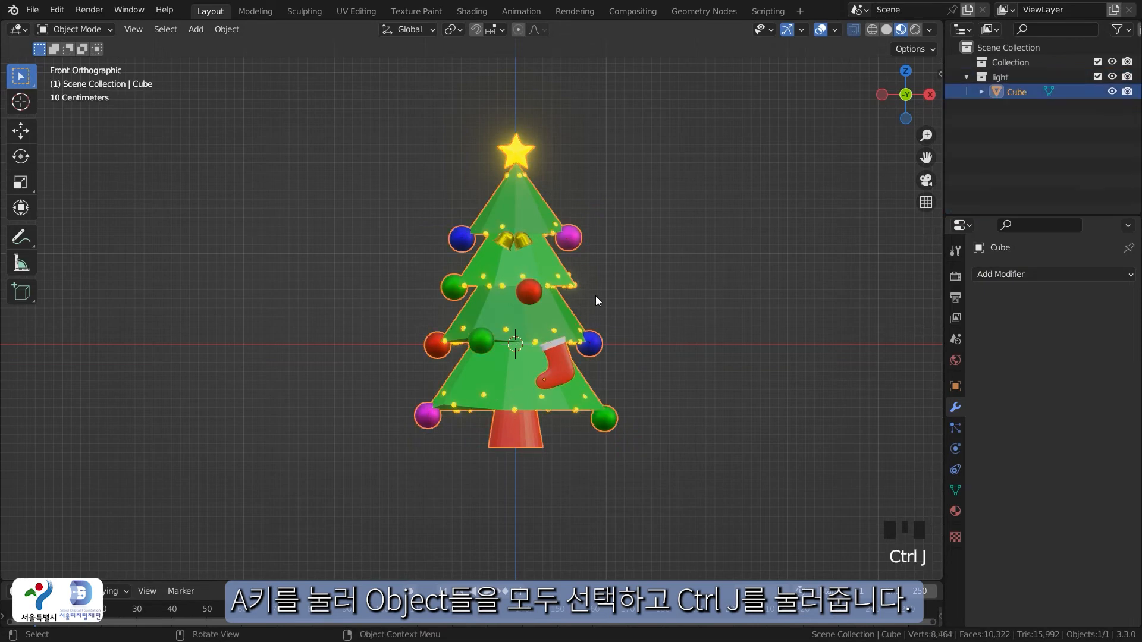
click(724, 359)
click(492, 379)
middle_drag(492, 379, 657, 415)
key(grave)
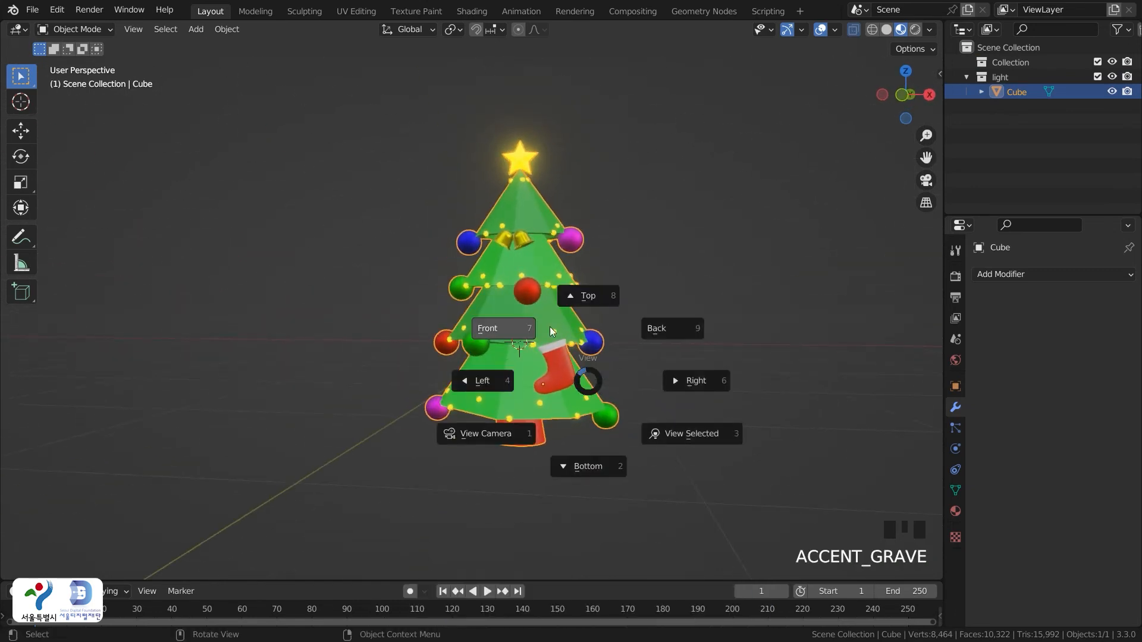
click(704, 344)
Move the joined object from the light collection into Collection and rename it "tree"
click(1019, 89)
drag(1011, 92, 996, 62)
click(998, 76)
double_click(1012, 78)
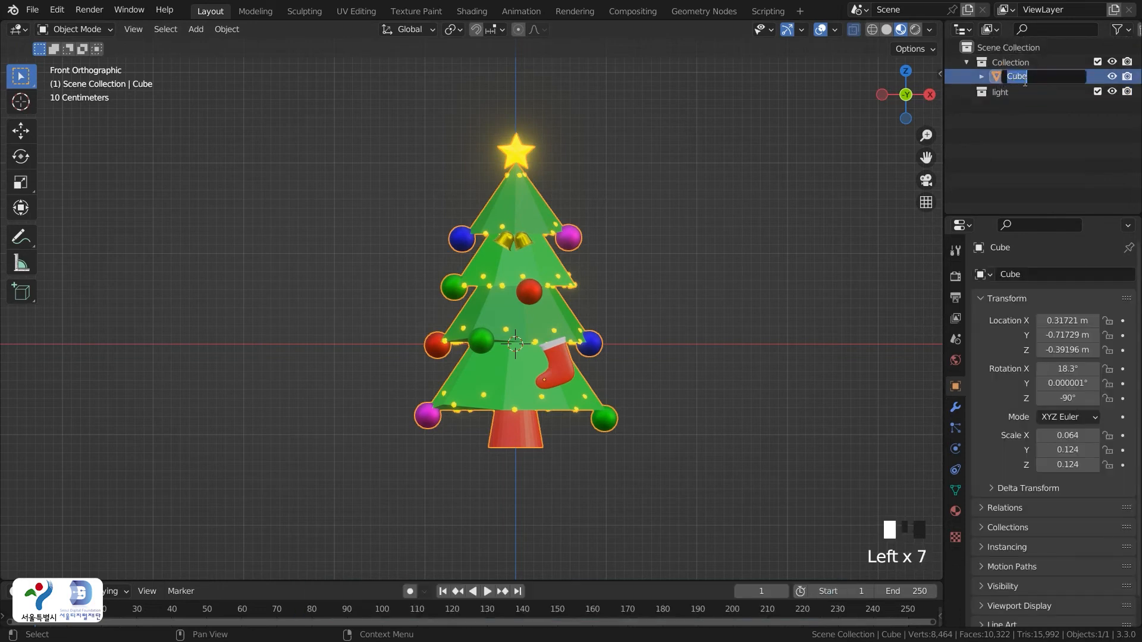
text(tree)
key(Return)
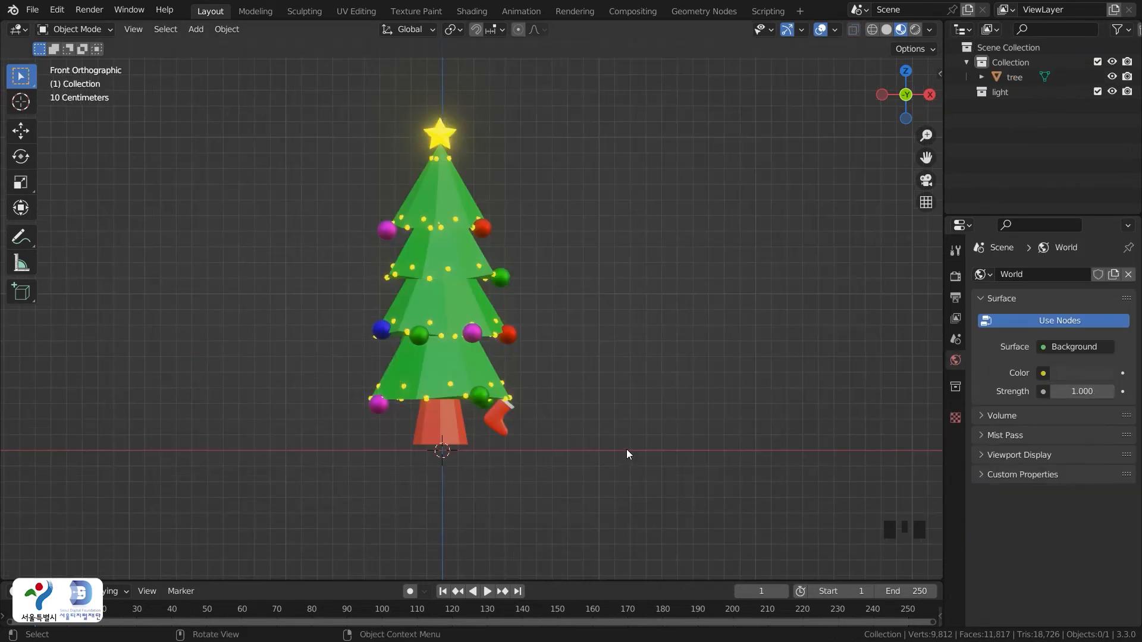
Move the finished tree along the global X axis in the negative direction, clear of the world origin
drag(331, 95, 538, 483)
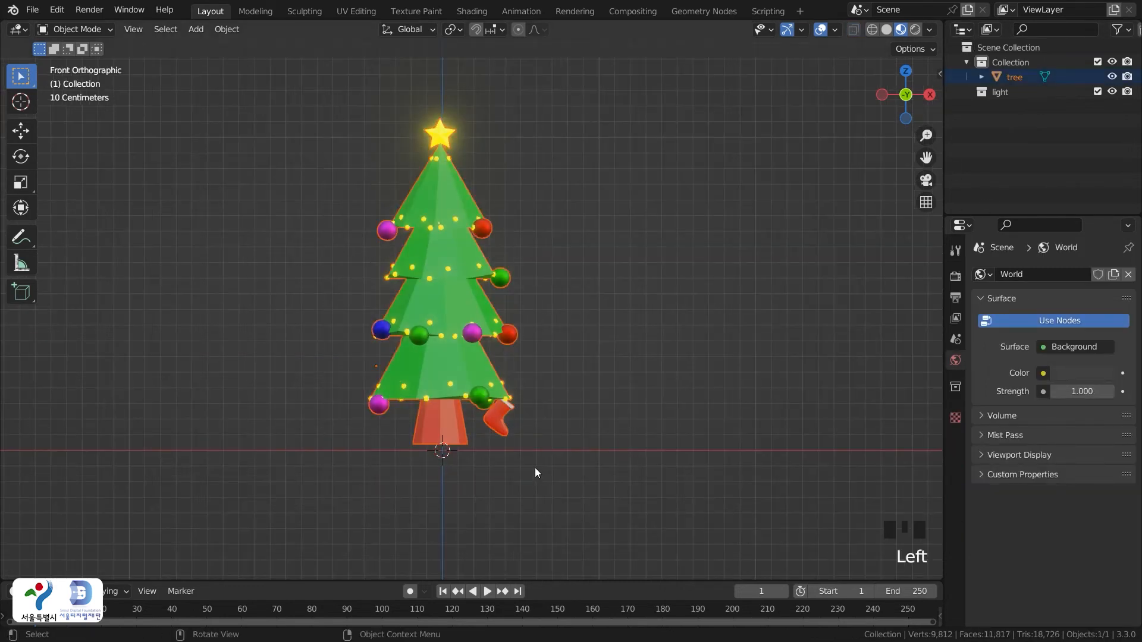
key(g)
key(x)
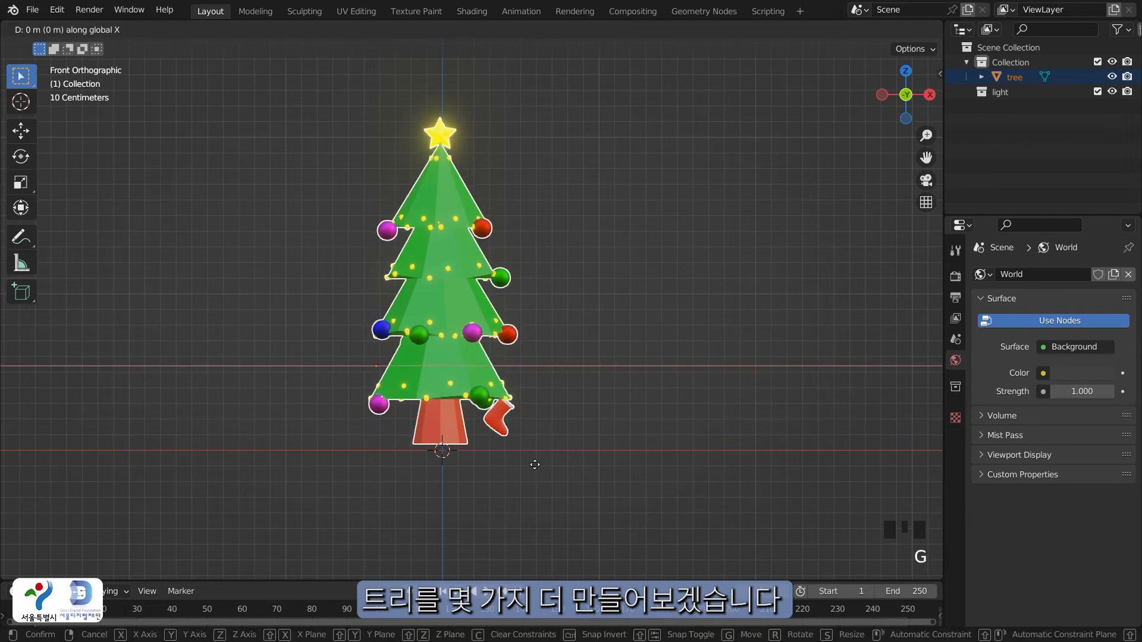
click(157, 453)
click(608, 391)
Add a UV Sphere mesh at the world origin
key(shift+a)
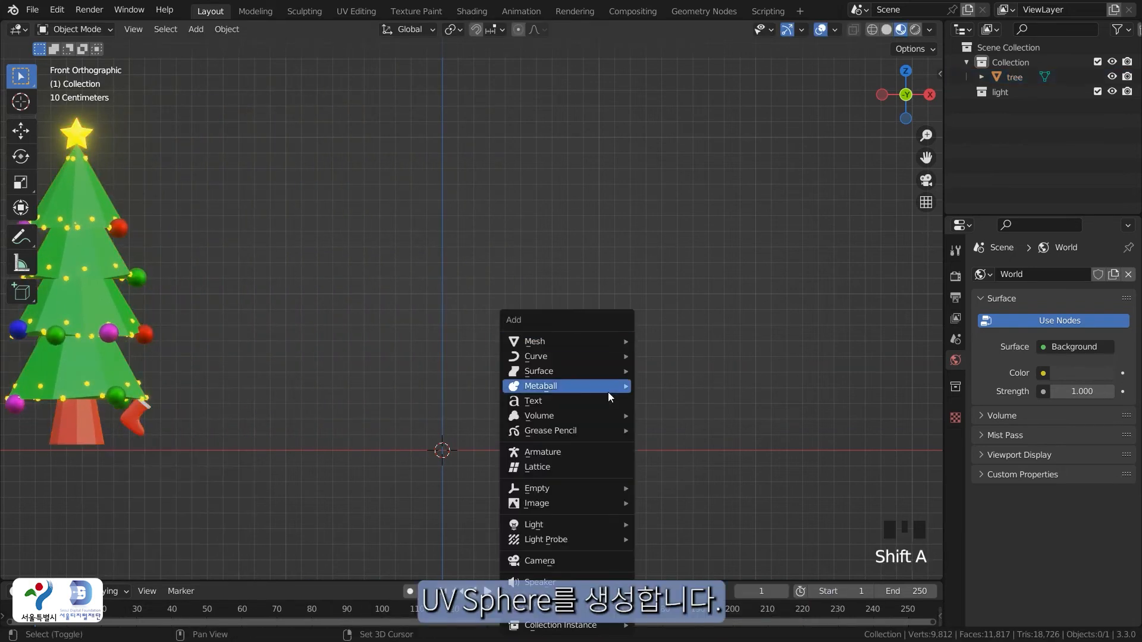
mouse_move(595, 346)
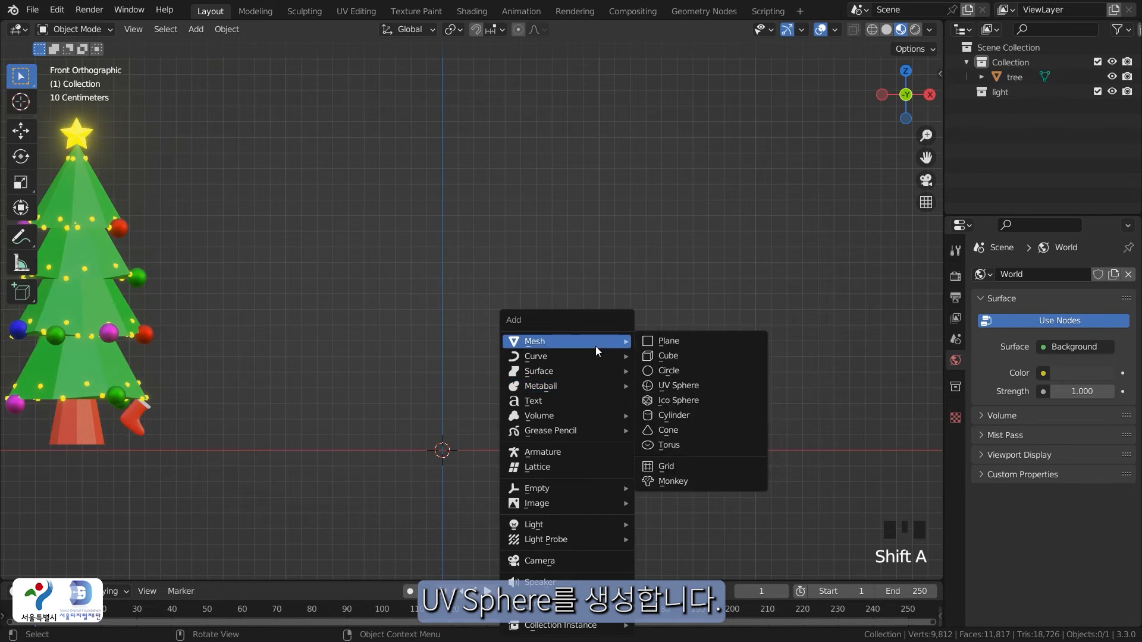
click(701, 388)
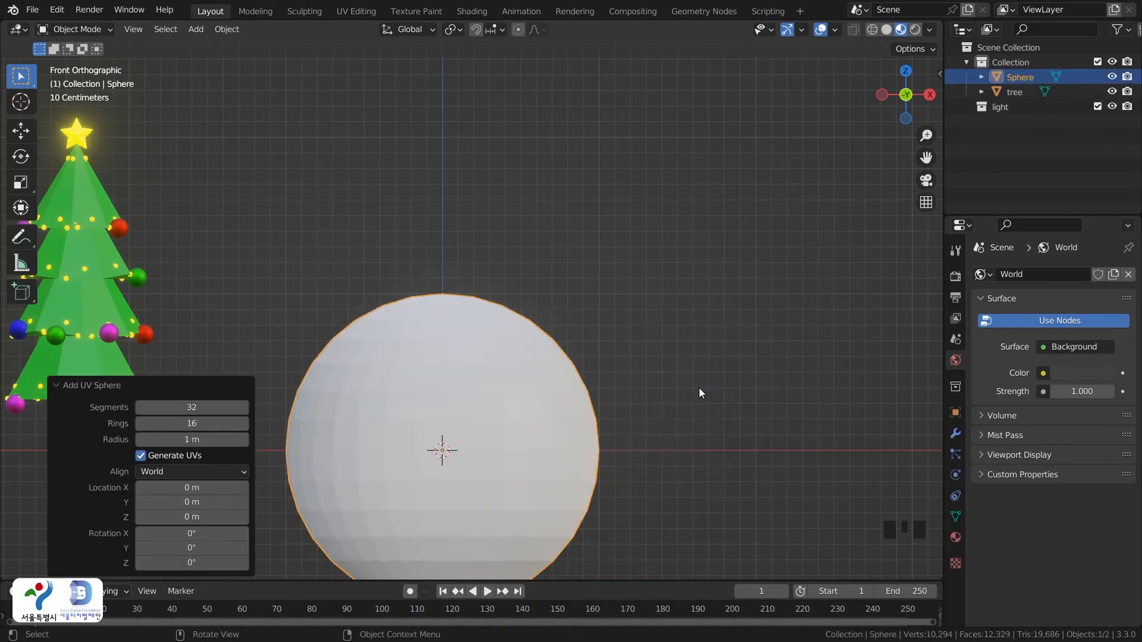
Set the new UV sphere's segments to 16
click(200, 408)
text(16)
key(Return)
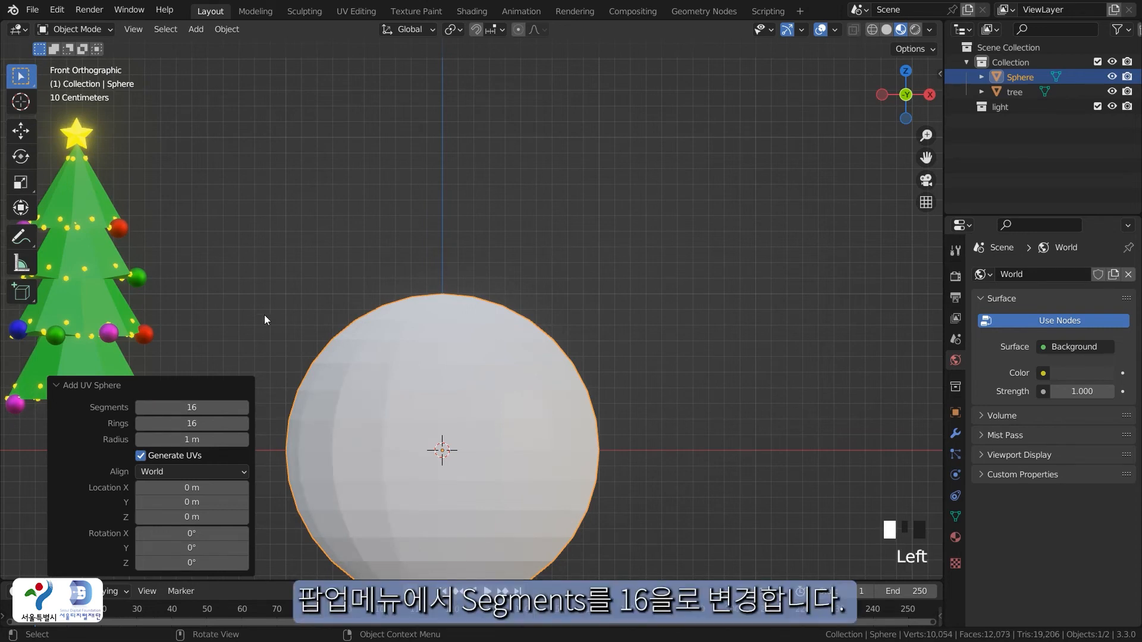
Raise the sphere about 1.32 m along the Z axis and scale it down to a little over half size
click(433, 424)
key(g)
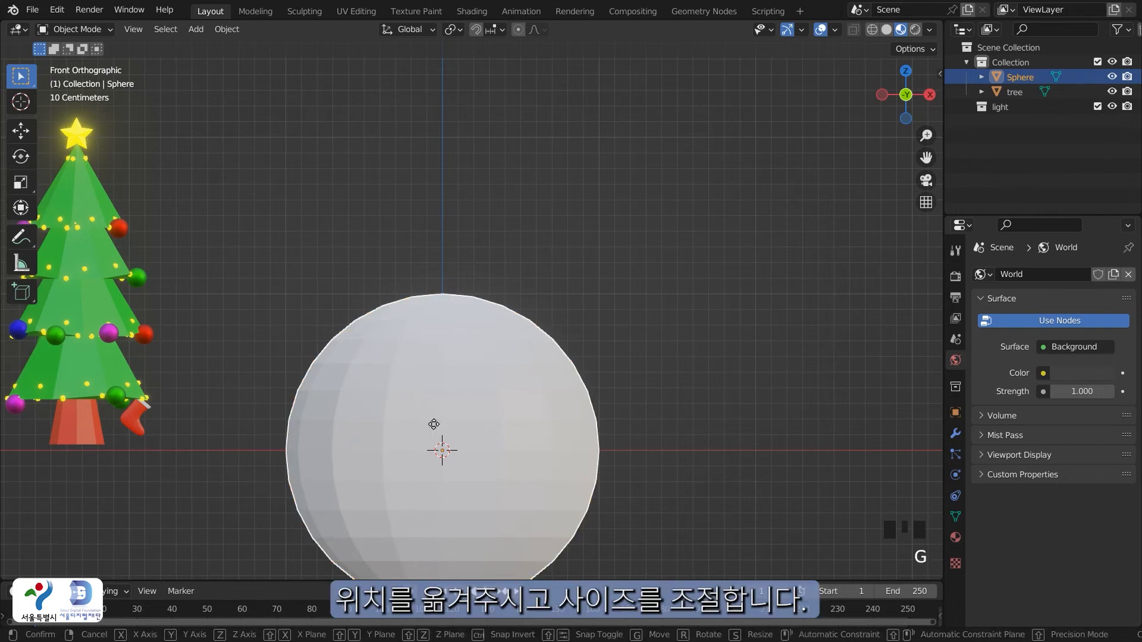
key(z)
click(432, 217)
key(s)
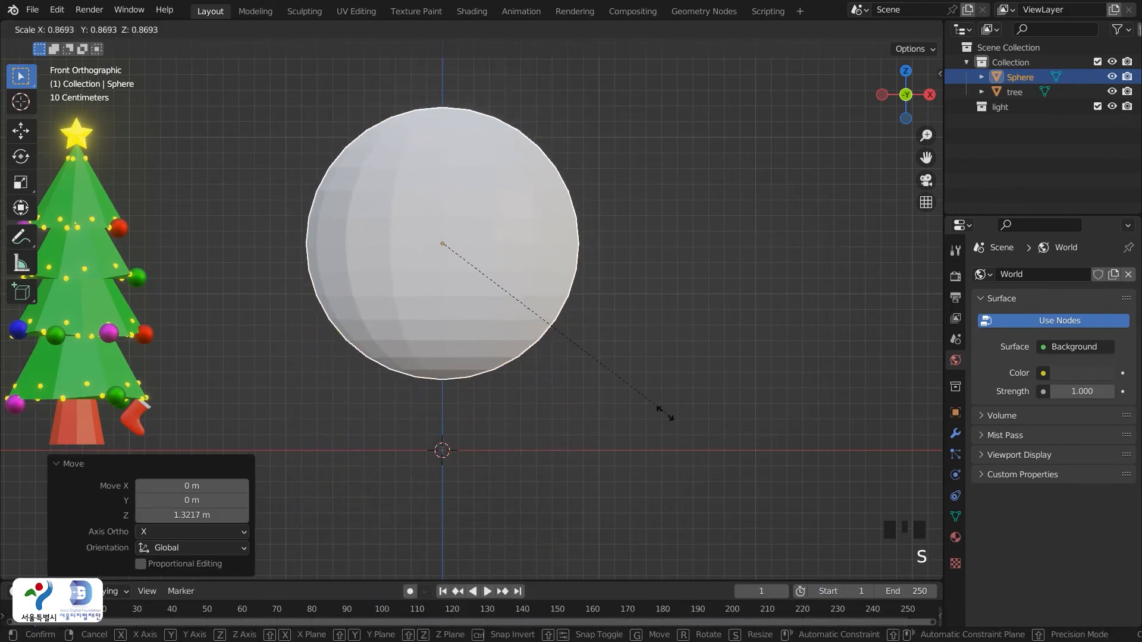
click(583, 363)
click(570, 419)
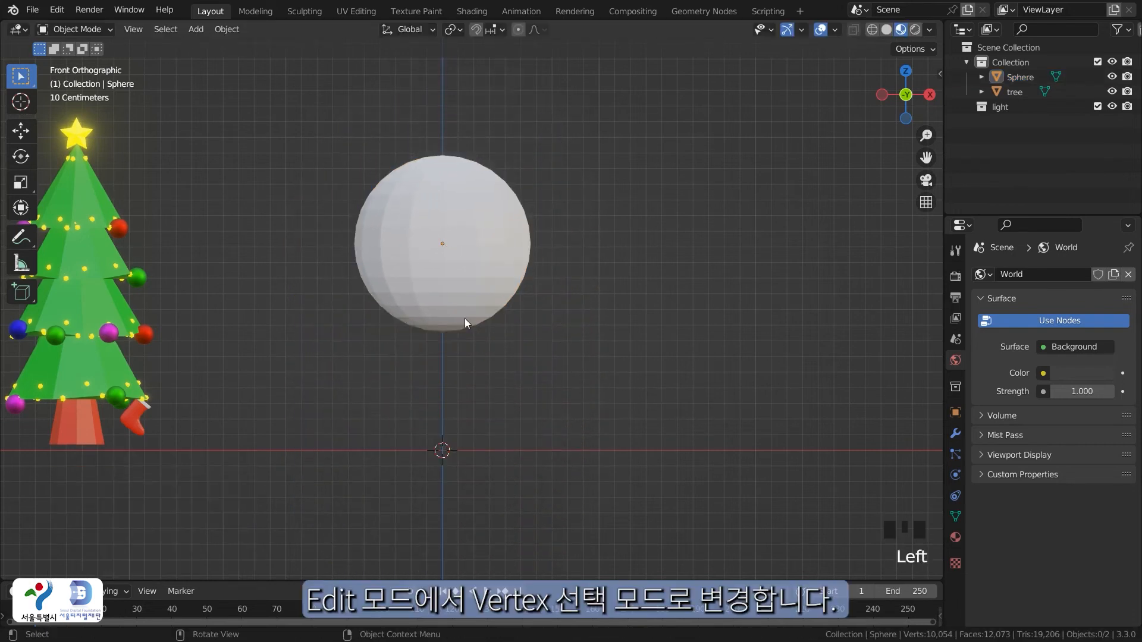
Put the sphere in Edit Mode with vertex selection, select its topmost vertex and return to the front view
click(463, 315)
key(Tab)
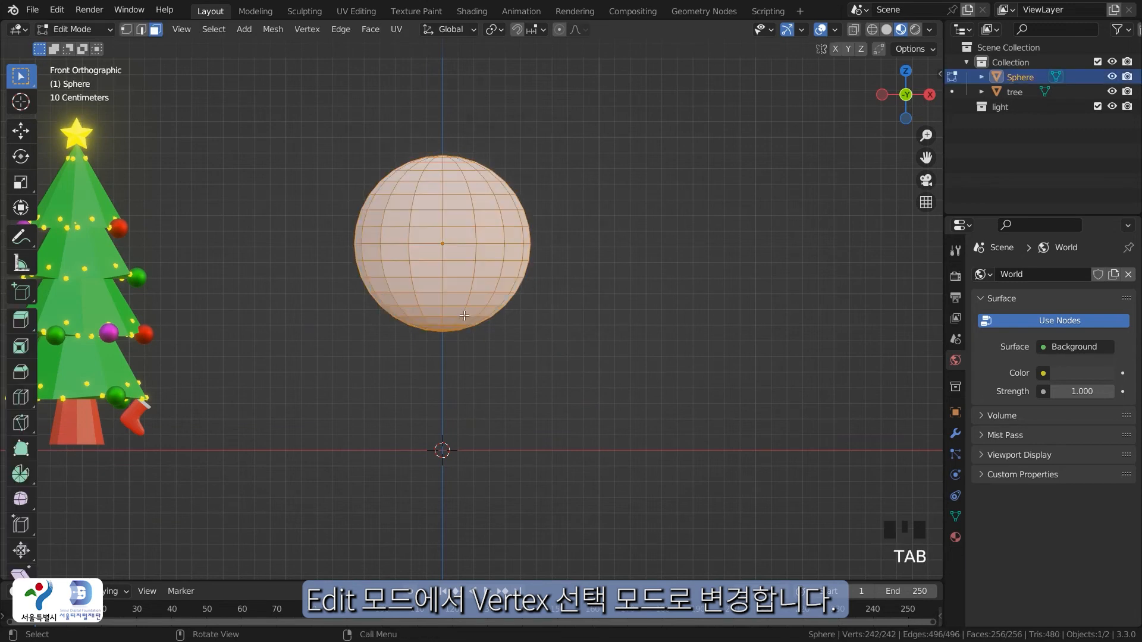
key(1)
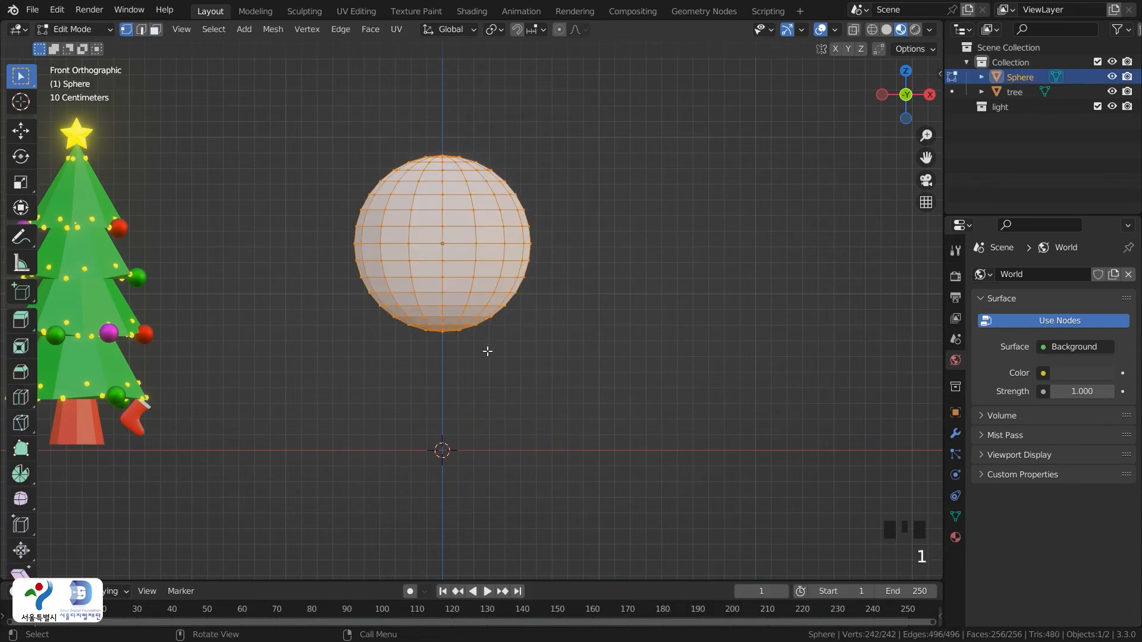
click(594, 360)
middle_drag(594, 360, 507, 274)
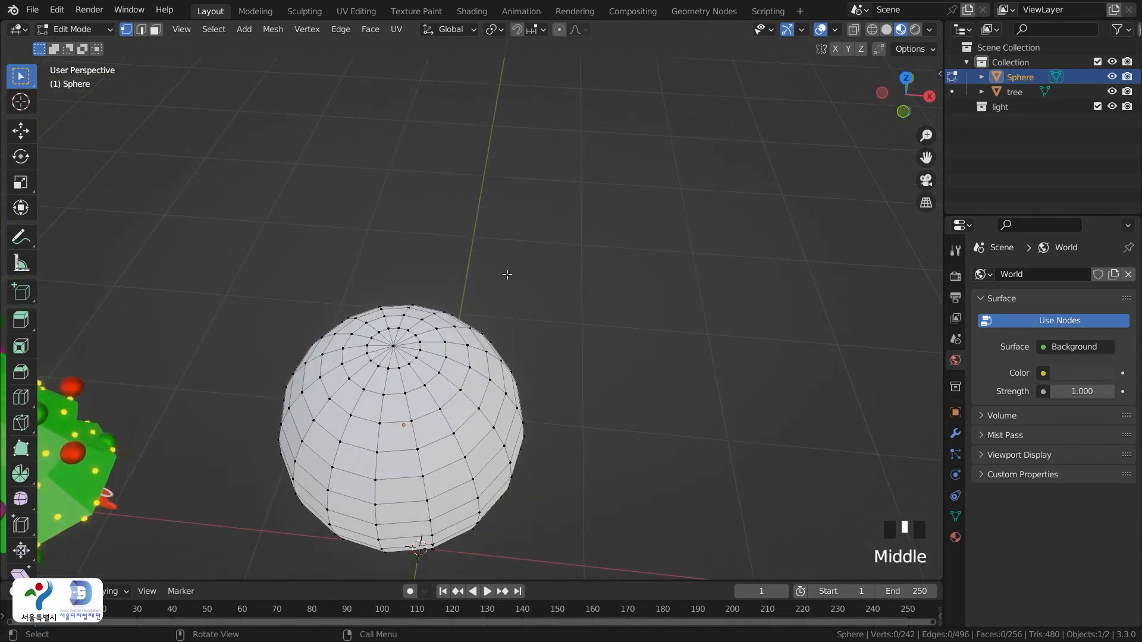
click(392, 340)
scroll(522, 472, down, 2)
middle_drag(522, 471, 531, 441)
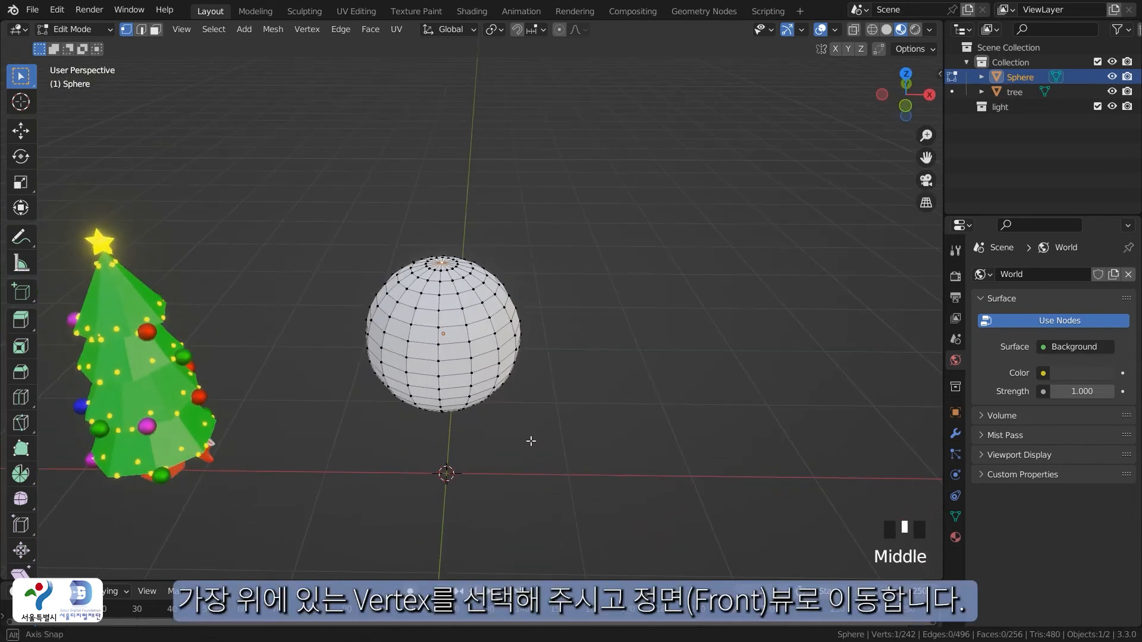
key(grave)
click(505, 374)
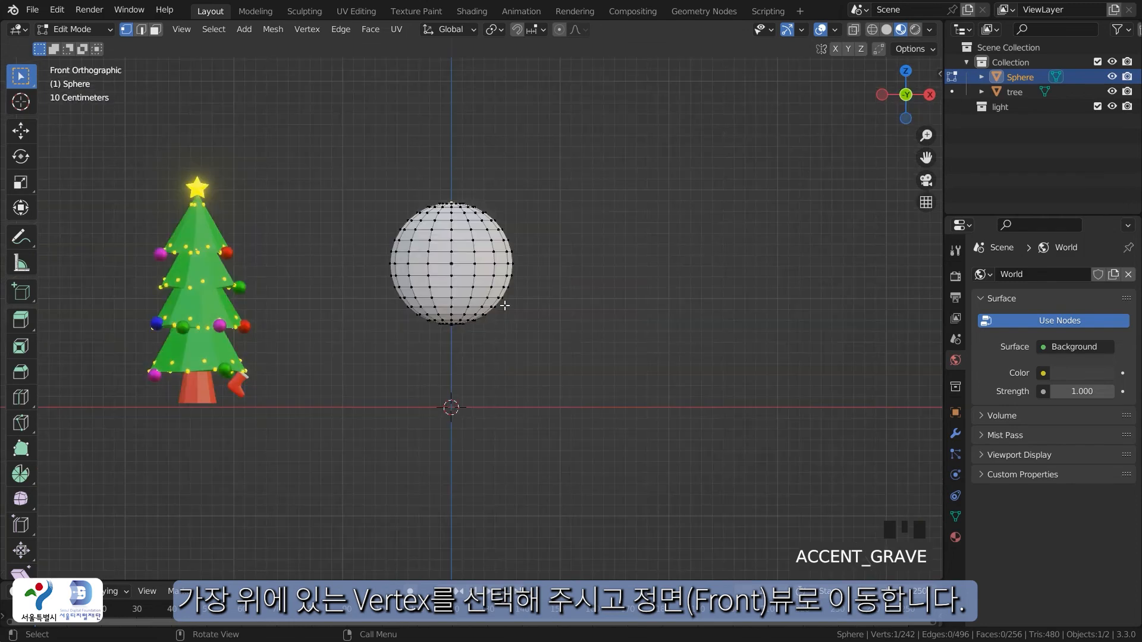
Enable Proportional Editing and raise the top vertex about 0.8 m along Z with smooth falloff and a 1 m influence
scroll(508, 304, up, 1)
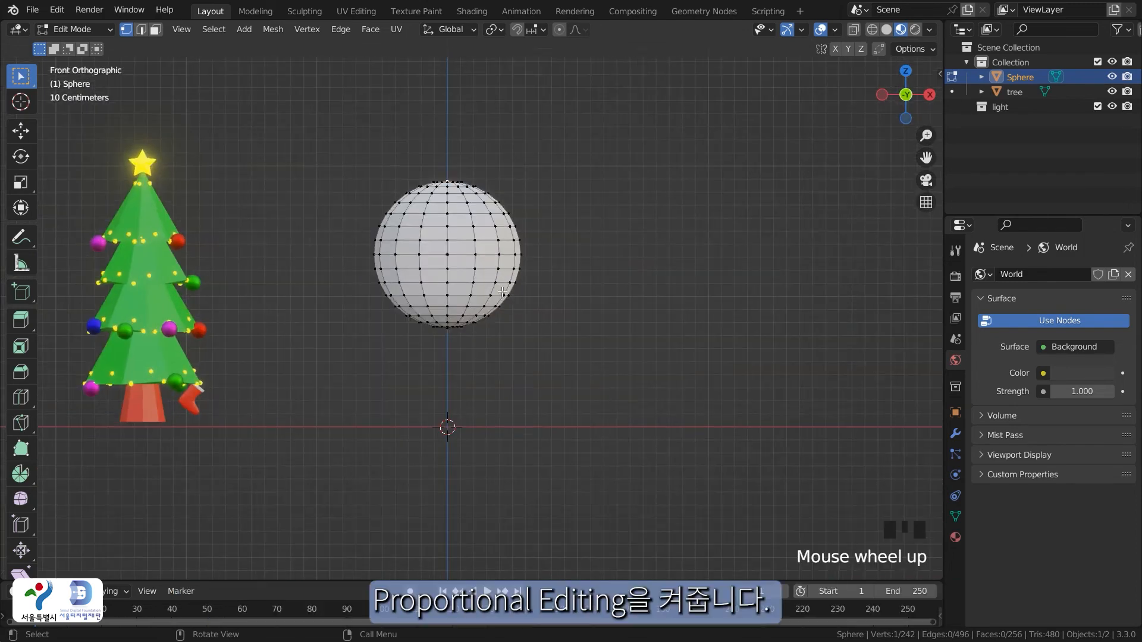
key(o)
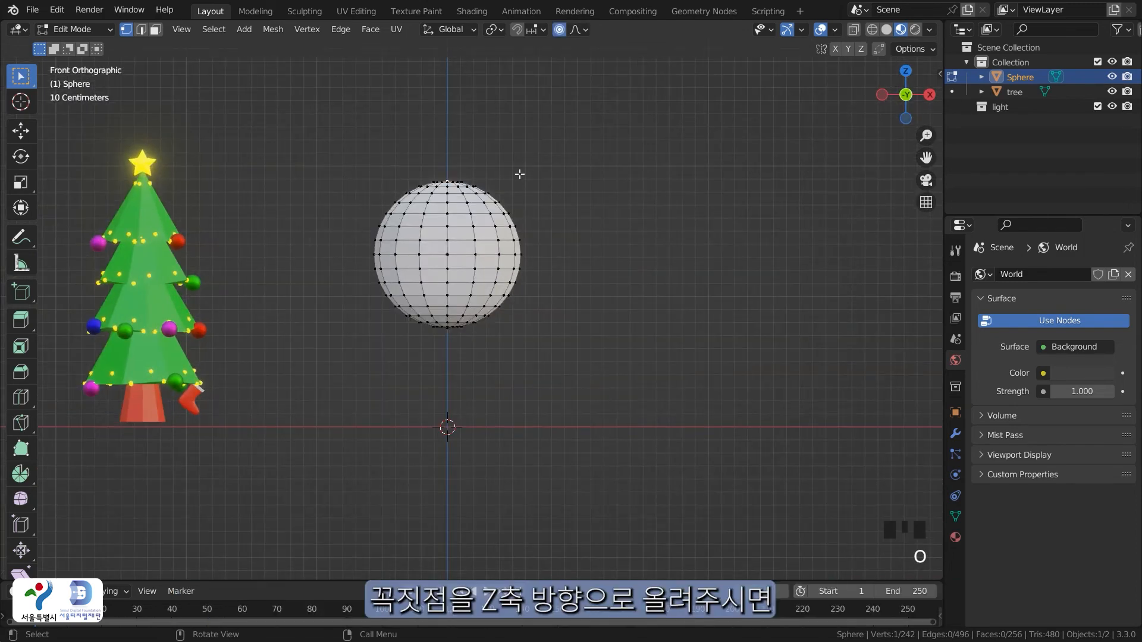
key(g)
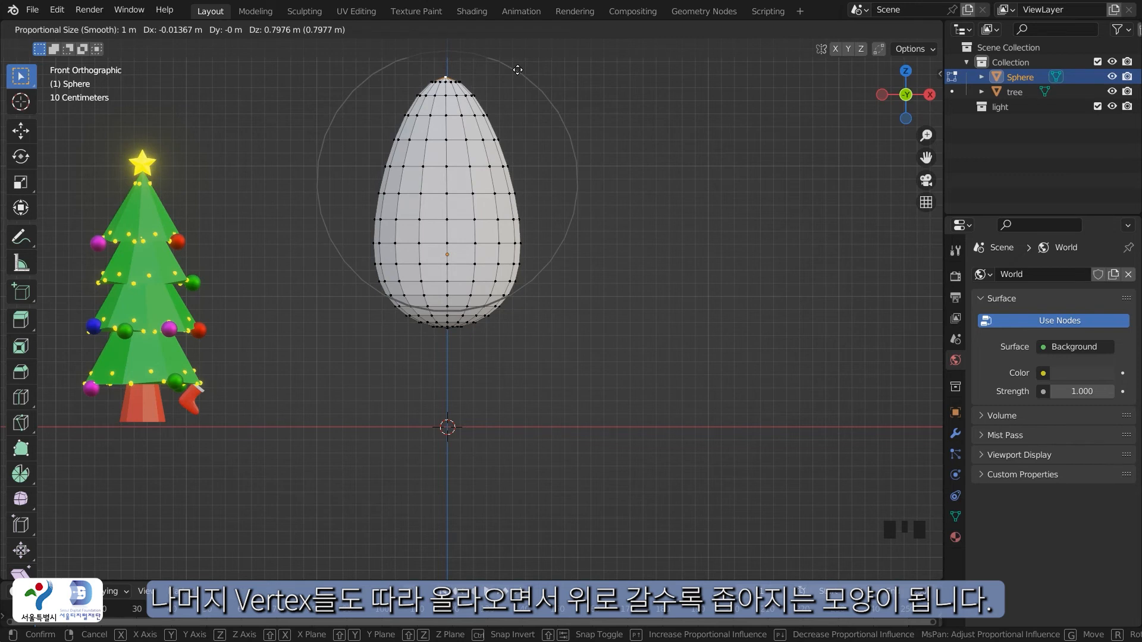
click(517, 69)
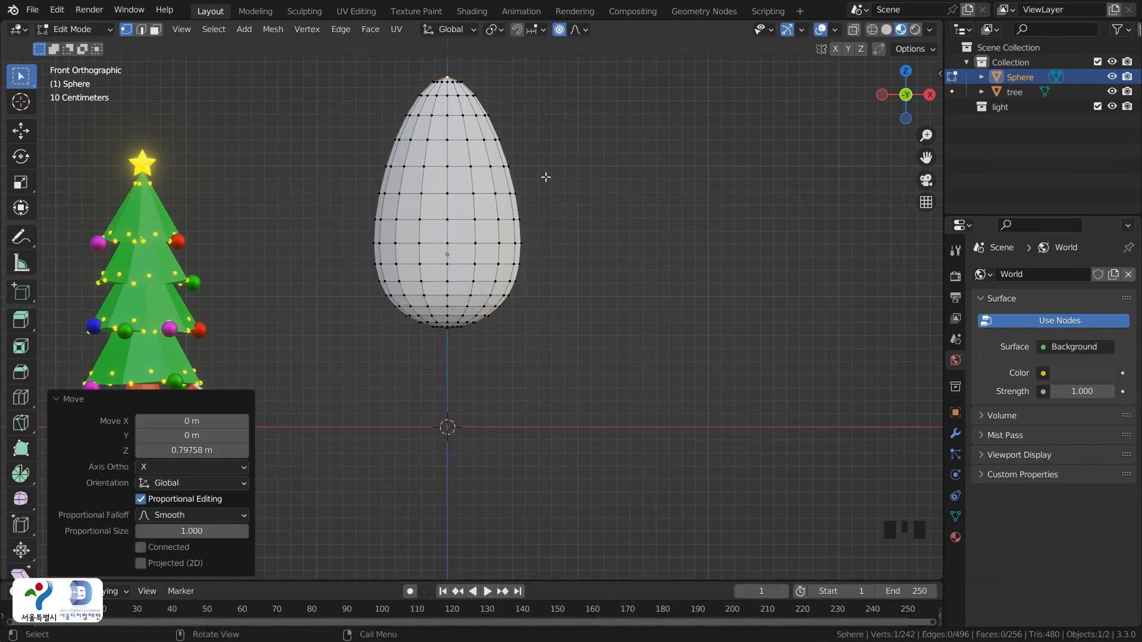
click(532, 315)
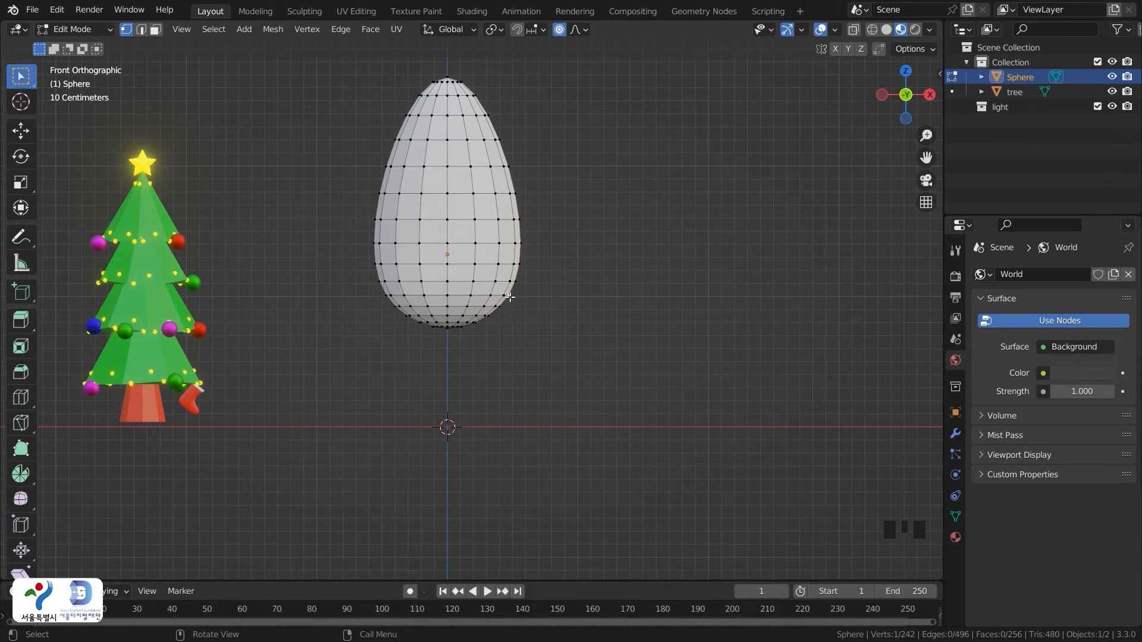
Pull a lower vertex on the sphere's +X side outward about 0.1 m along X with a proportional size of about 0.62 m
click(512, 299)
scroll(529, 311, up, 1)
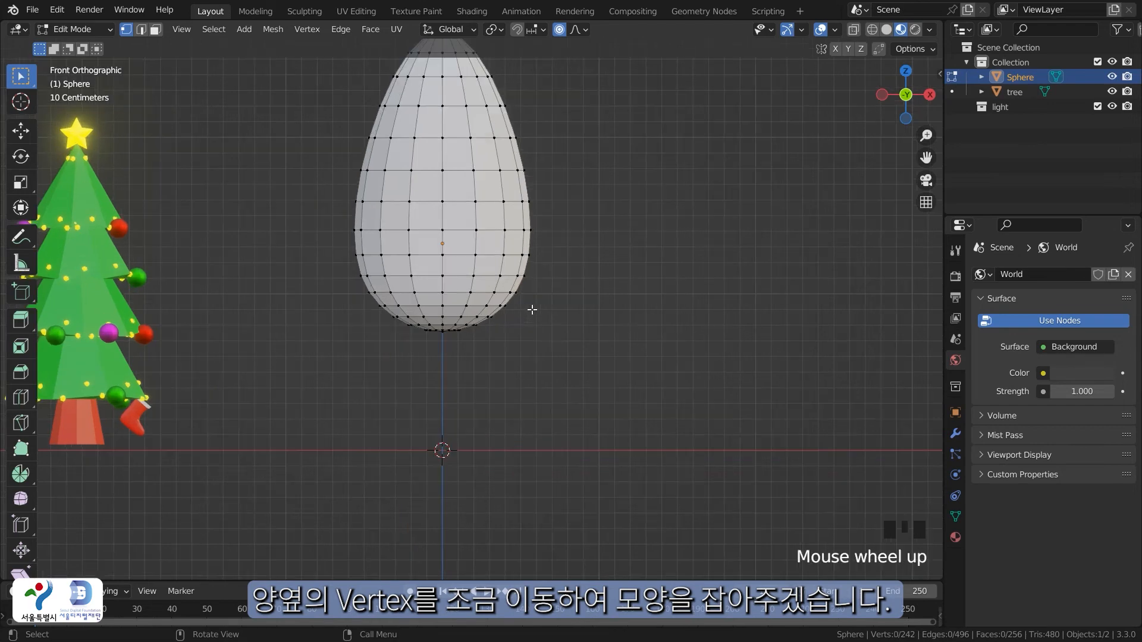
click(527, 303)
key(g)
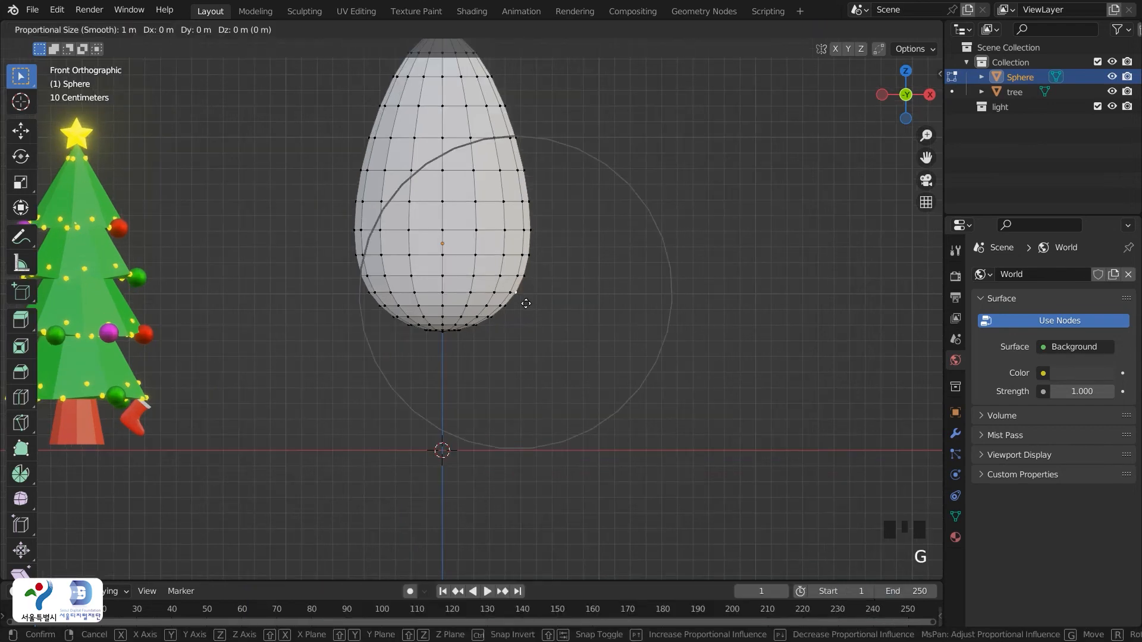
scroll(526, 303, up, 8)
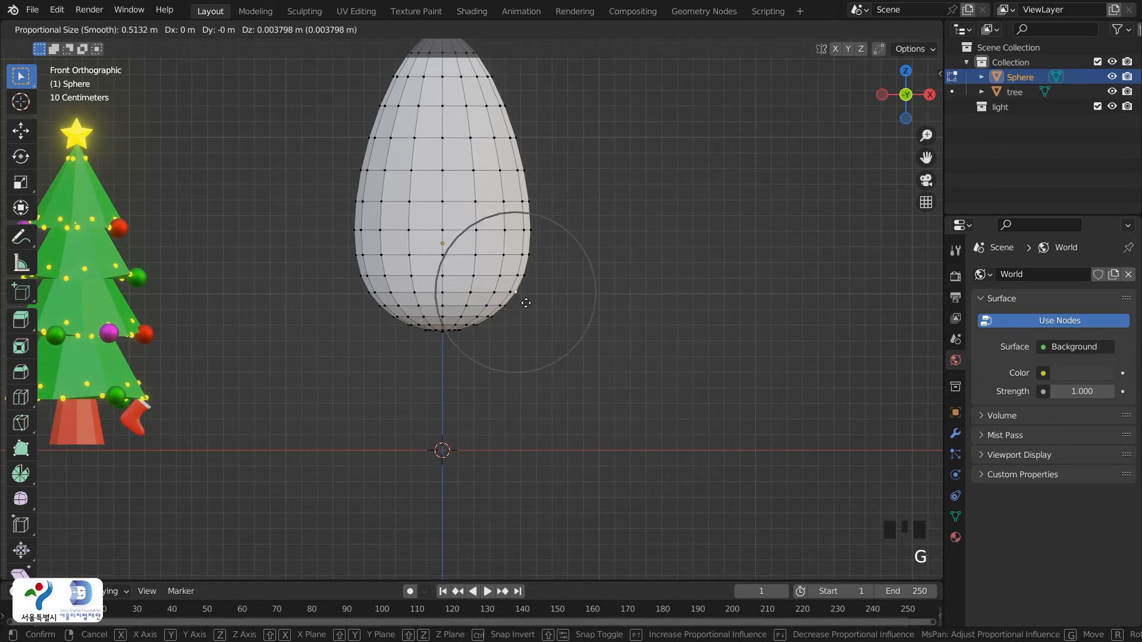
scroll(526, 303, up, 2)
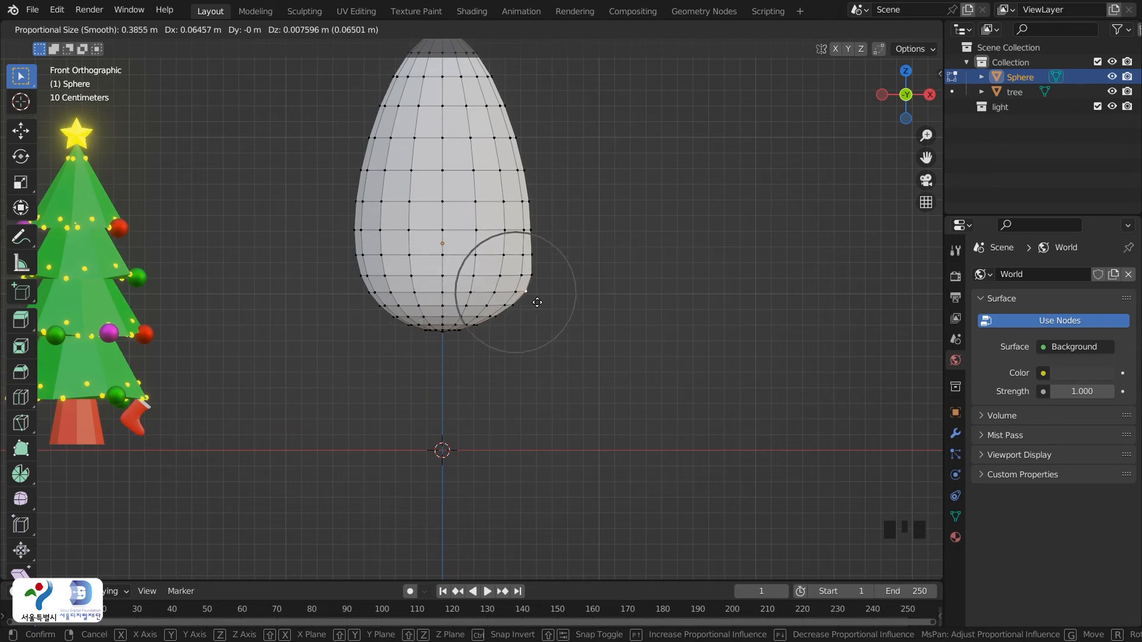
scroll(541, 306, down, 5)
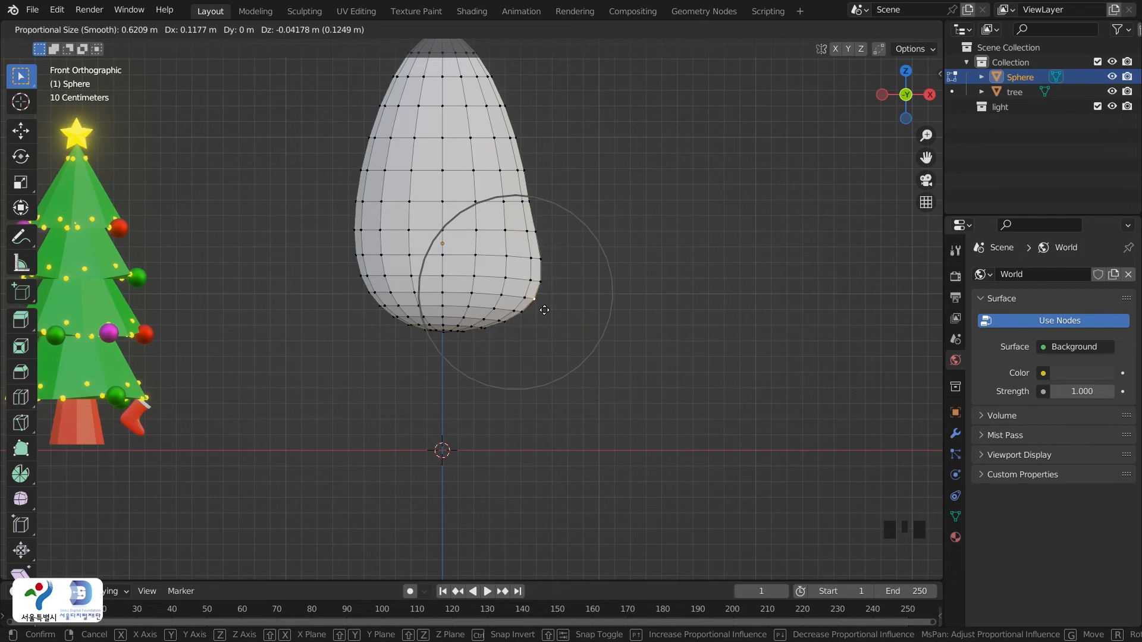
key(x)
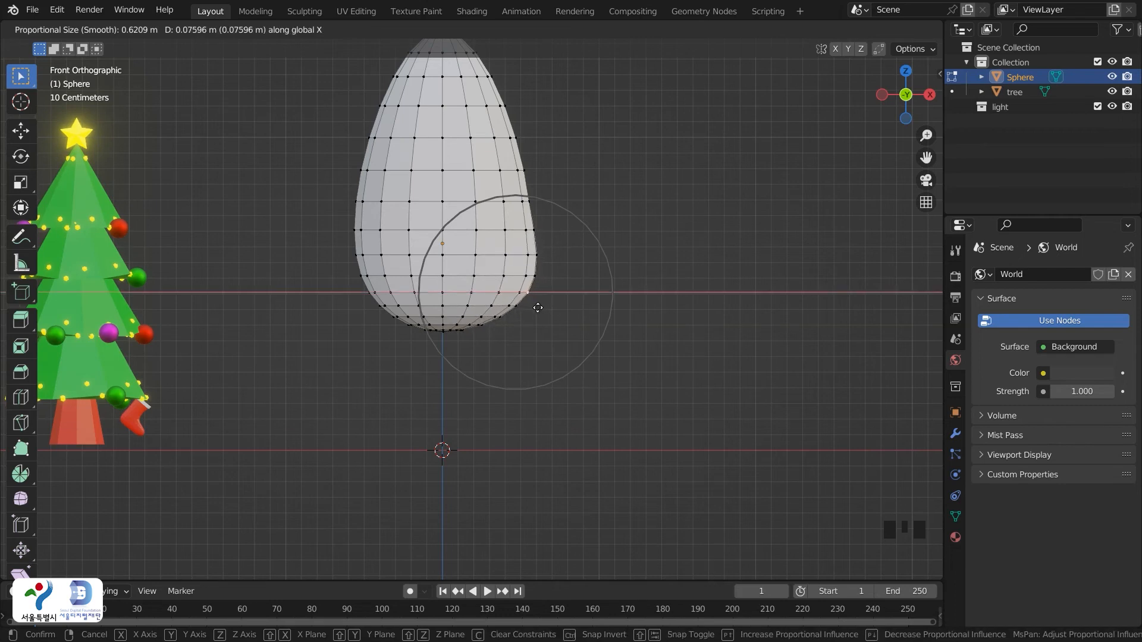
click(541, 307)
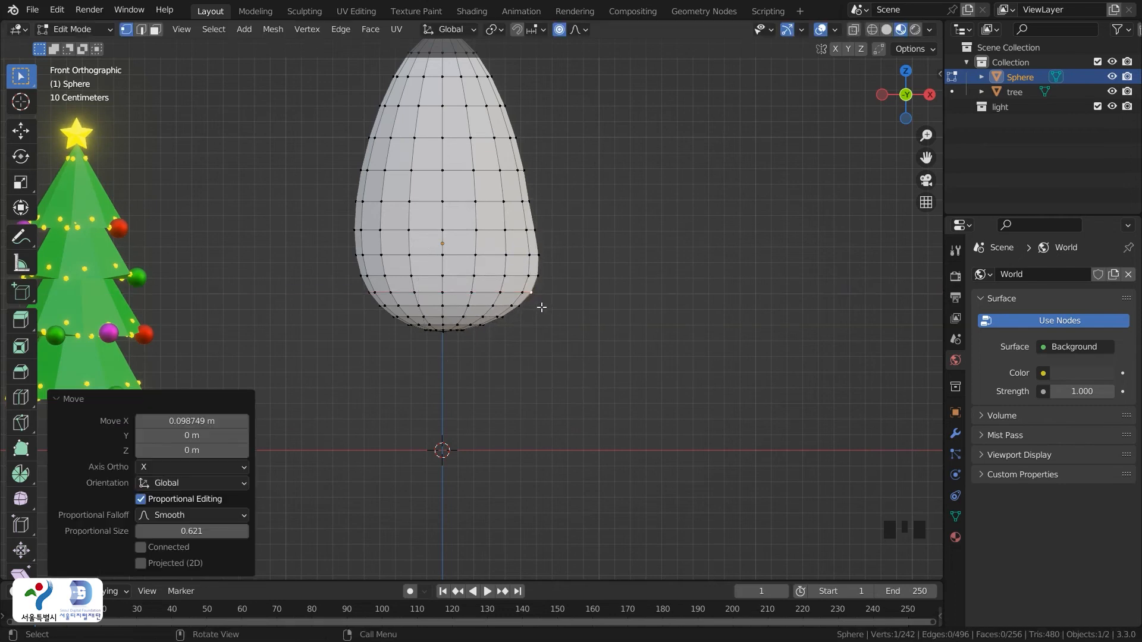
Pull the matching lower vertex on the -X side outward about 0.12 m along X and check the crown shape in Object Mode
click(366, 296)
key(g)
key(x)
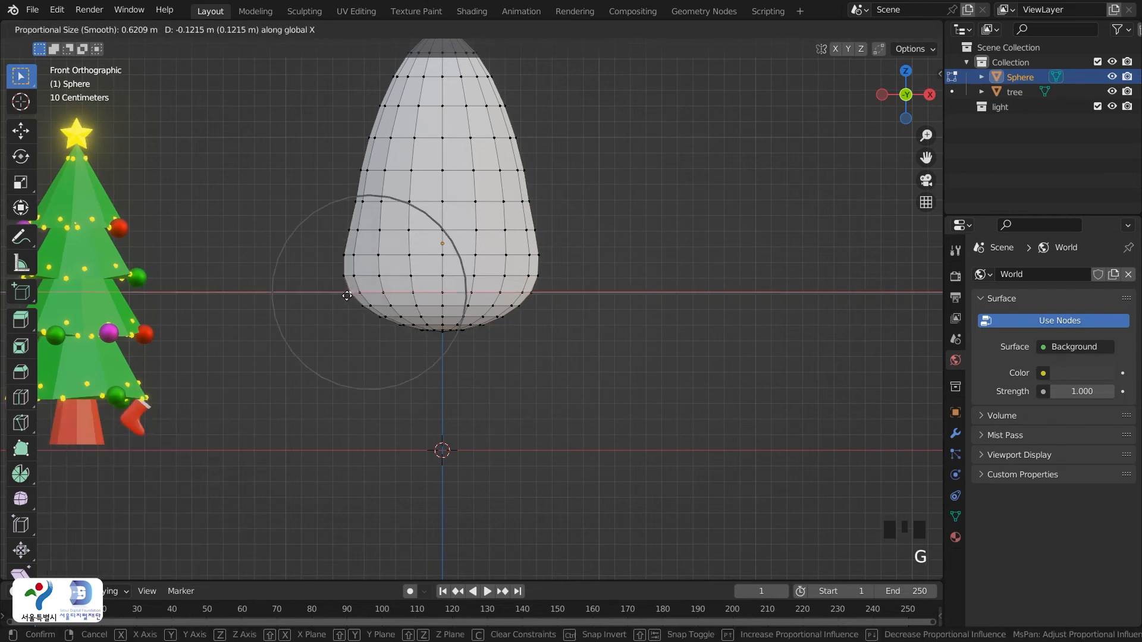
click(347, 296)
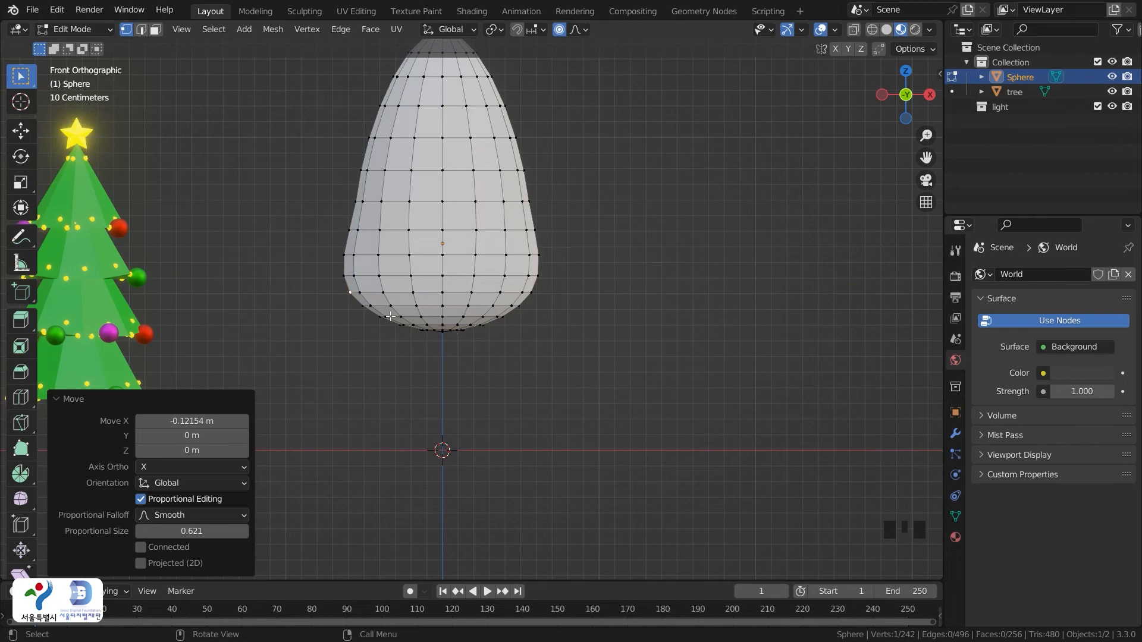
key(Tab)
scroll(410, 327, down, 3)
click(451, 290)
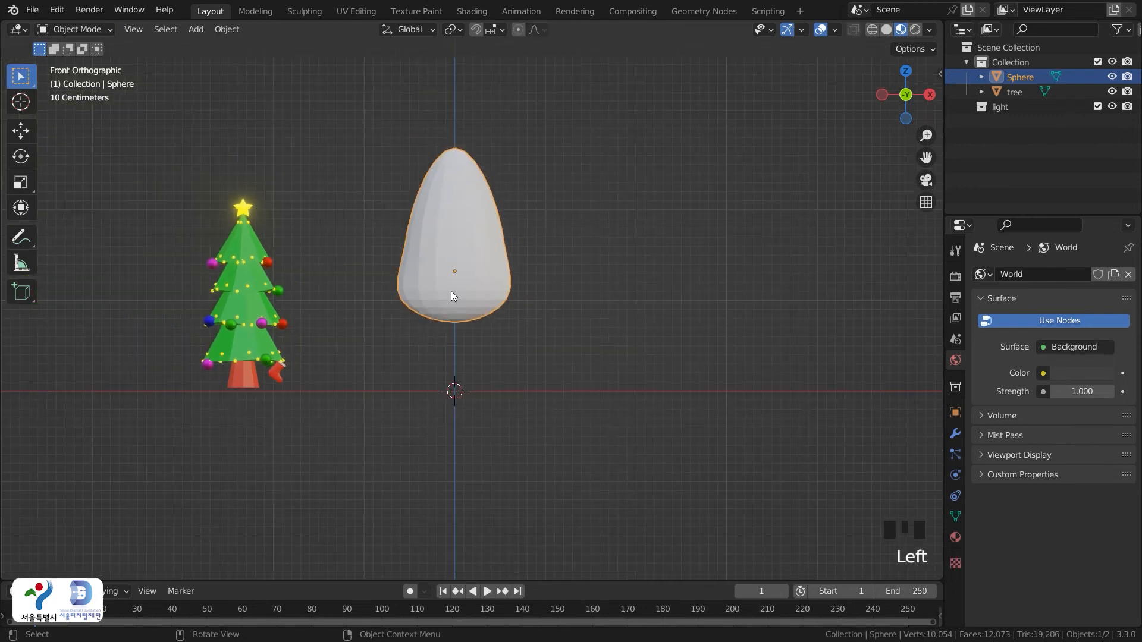
key(Tab)
scroll(458, 298, up, 3)
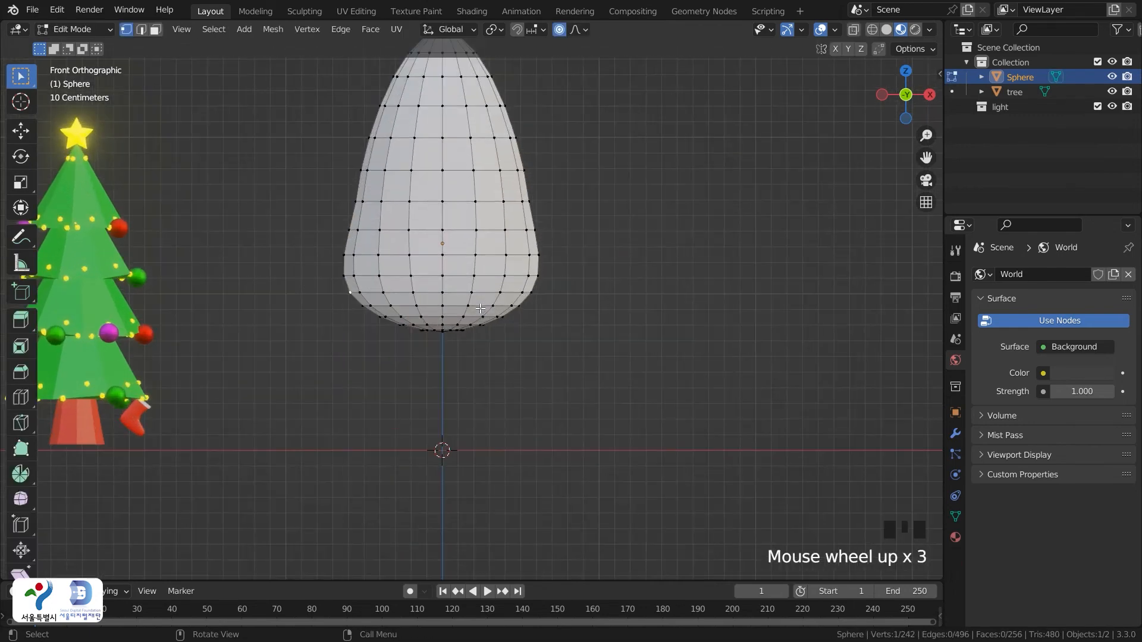
Switch the viewport to Solid shading and add a Cylinder mesh at the world origin in Object Mode
key(z)
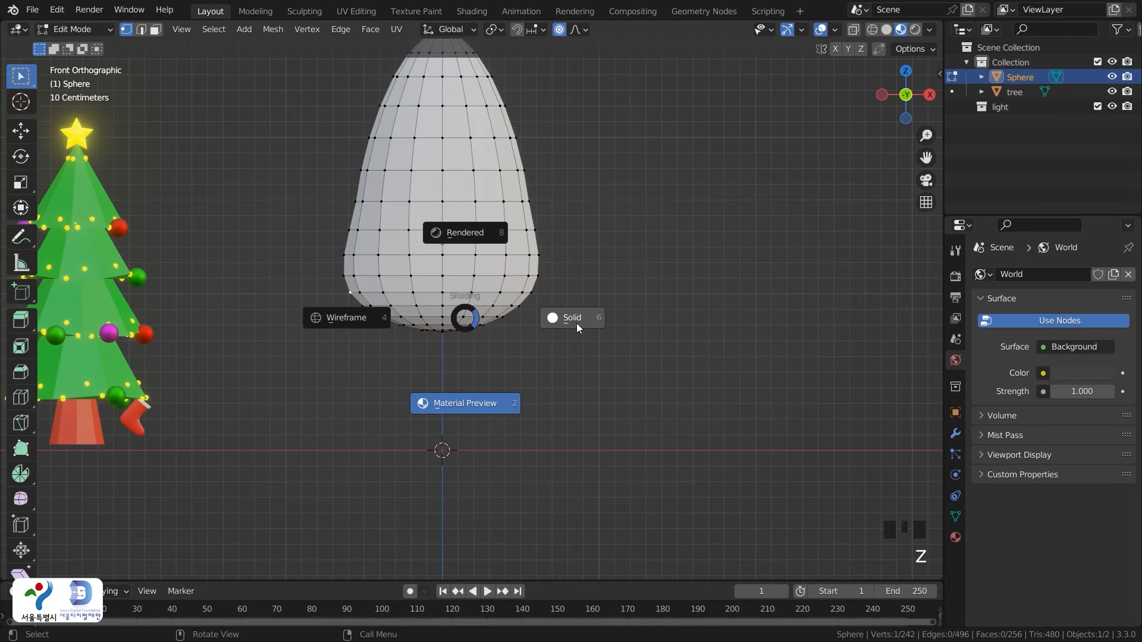
click(576, 323)
key(Tab)
scroll(576, 323, down, 2)
key(shift+a)
mouse_move(501, 333)
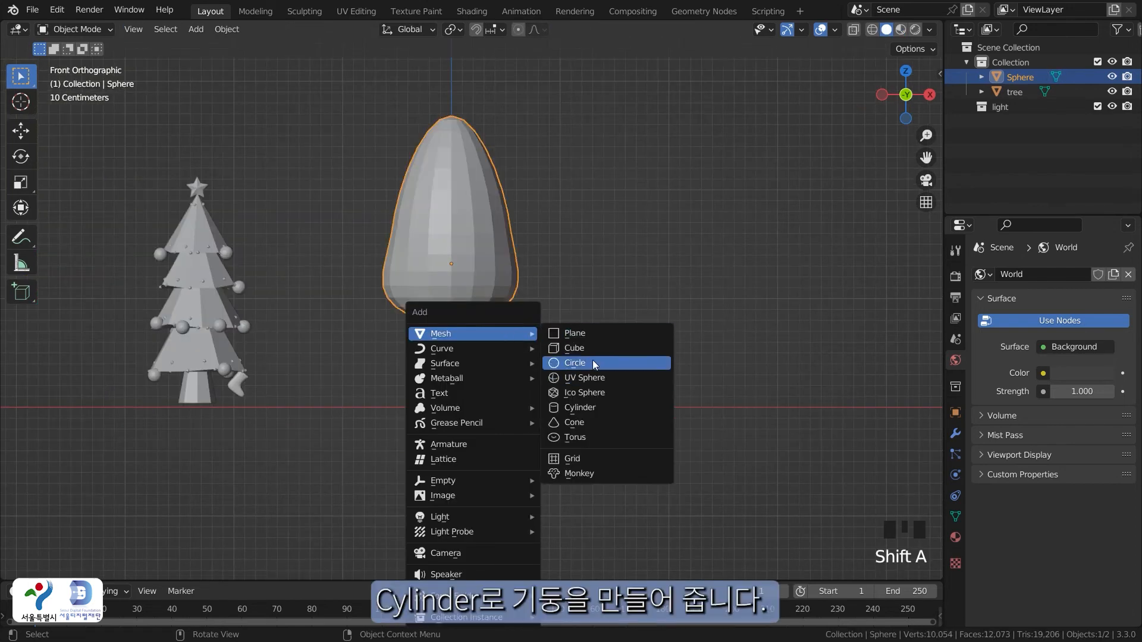
click(598, 405)
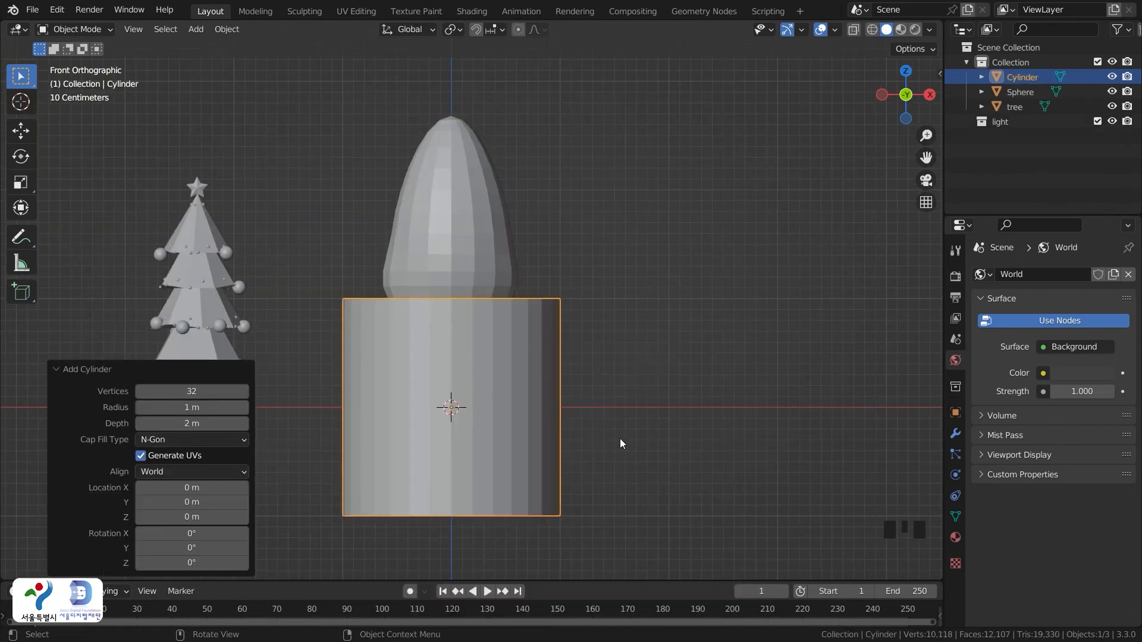
Scale the cylinder down to about a quarter of its size and lower the crown along Z toward it
key(s)
click(493, 410)
key(g)
key(z)
click(491, 287)
click(491, 288)
key(g)
key(z)
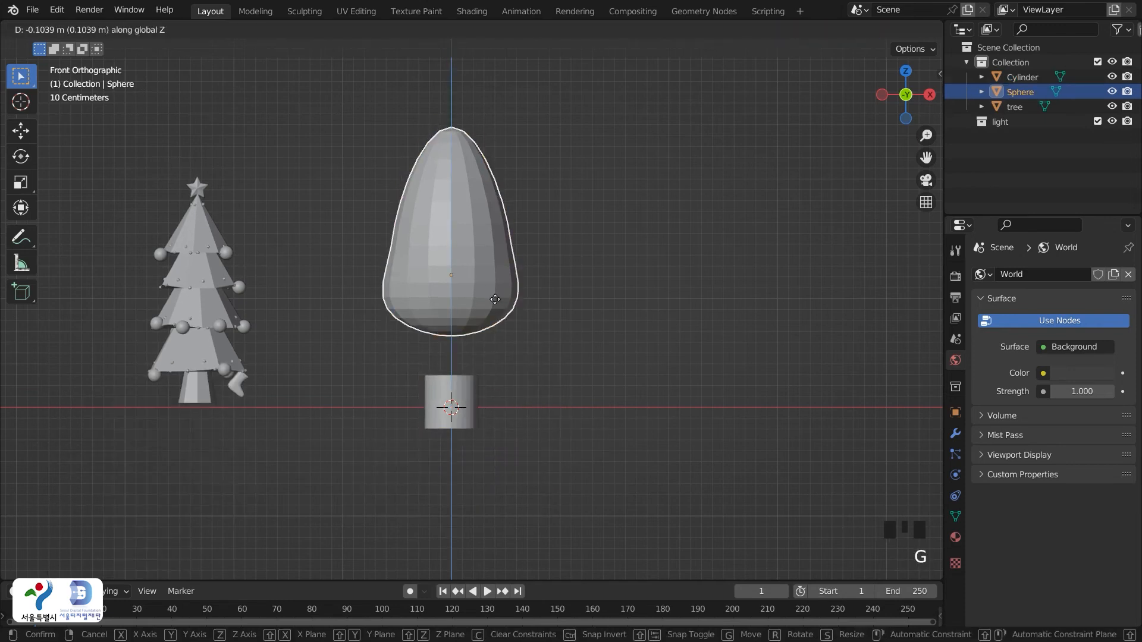
click(498, 324)
Raise the cylinder slightly along Z and lower the crown along Z so it sits on the cylinder's top
click(469, 401)
key(g)
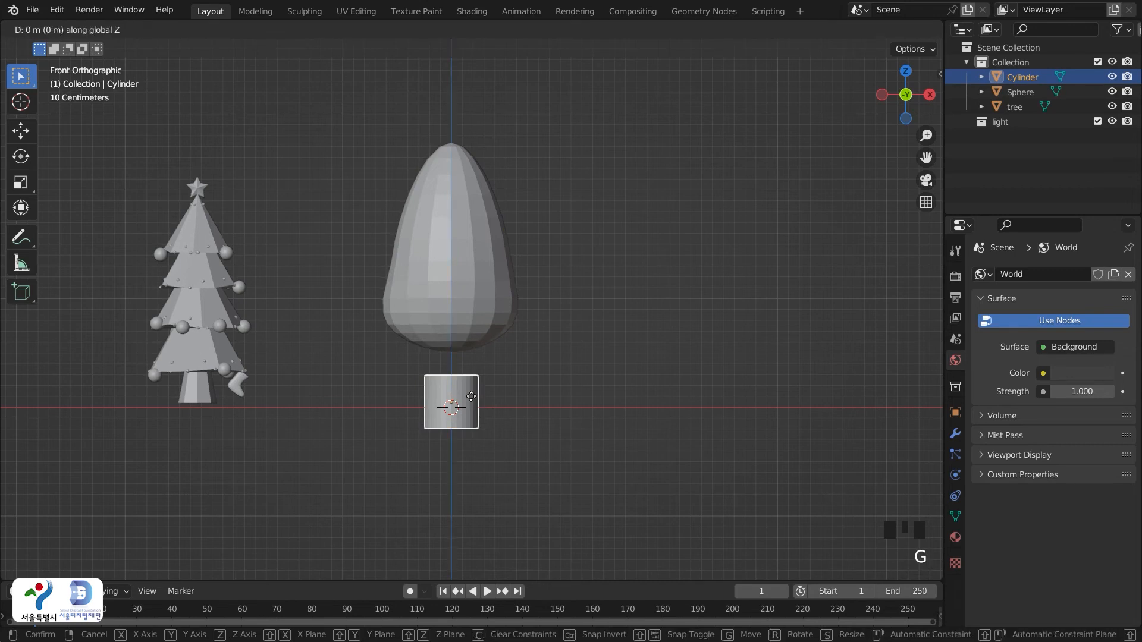
key(z)
click(474, 386)
click(479, 290)
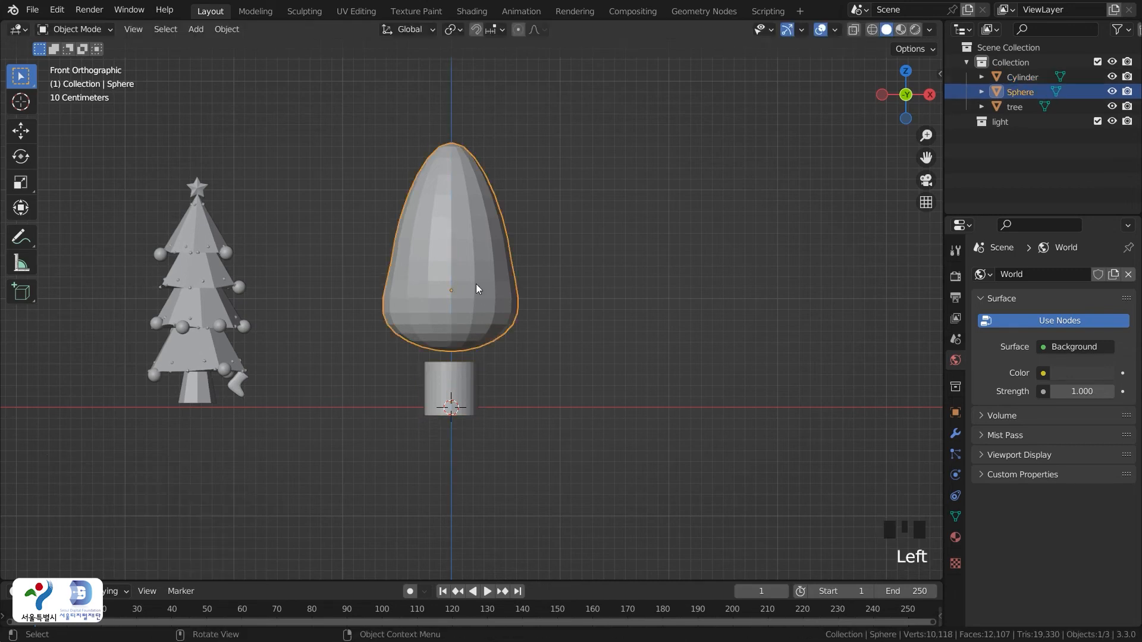
key(g)
key(z)
click(482, 314)
Scale the trunk cylinder down uniformly to about three quarters of its size
click(461, 396)
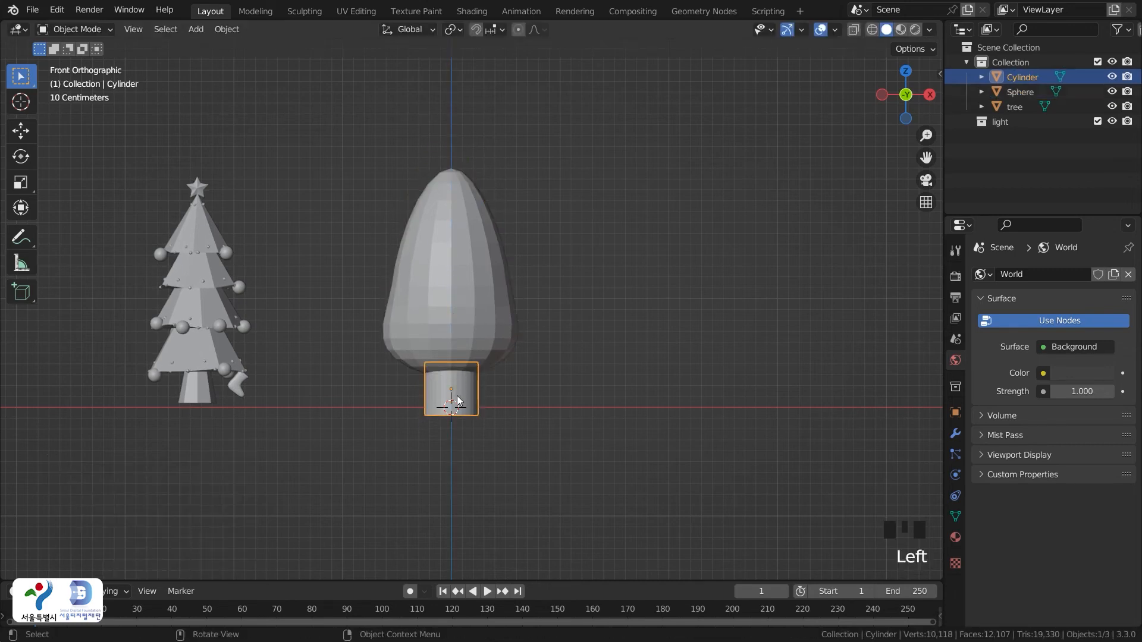
key(s)
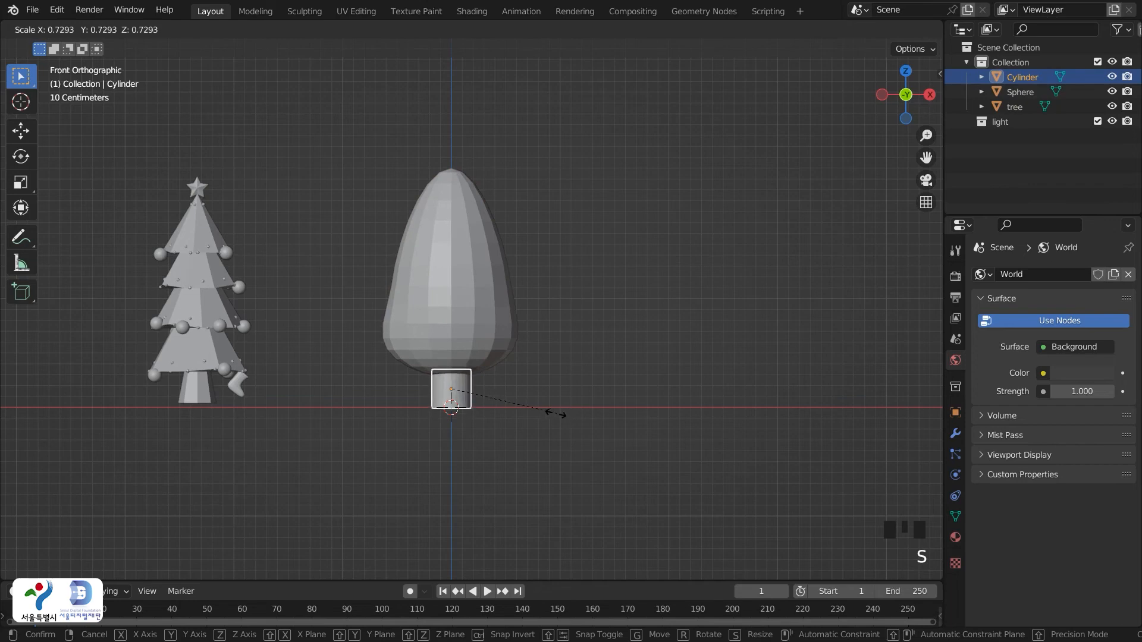
click(553, 415)
Select the top ring of the trunk cylinder's vertices and scale it down to a little over half its width, tapering the trunk
key(Tab)
scroll(526, 360, up, 3)
scroll(527, 359, up, 1)
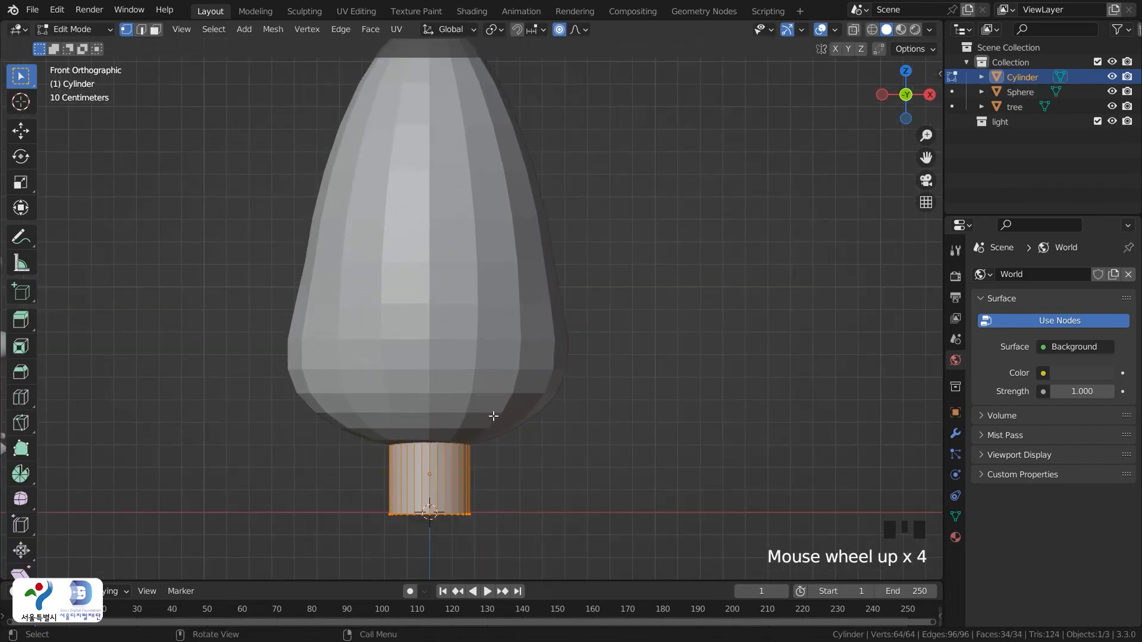
key(alt+z)
click(373, 406)
drag(372, 406, 480, 439)
key(s)
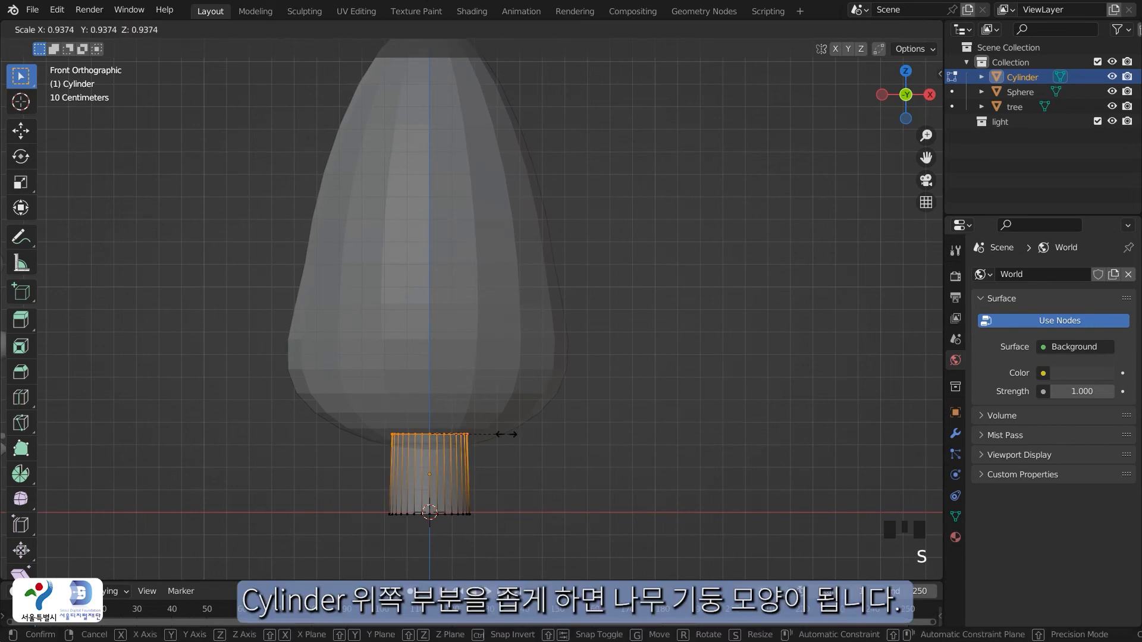
click(479, 435)
key(Tab)
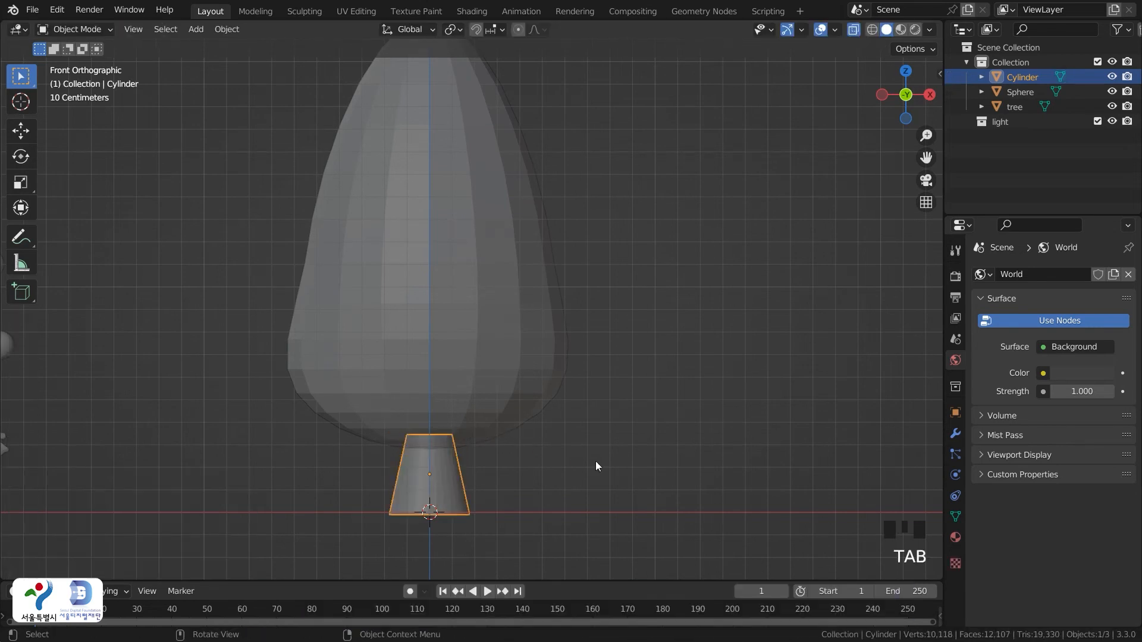
Switch the viewport to Material Preview and assign the existing brown material to the trunk cylinder
click(547, 438)
scroll(537, 429, down, 2)
key(z)
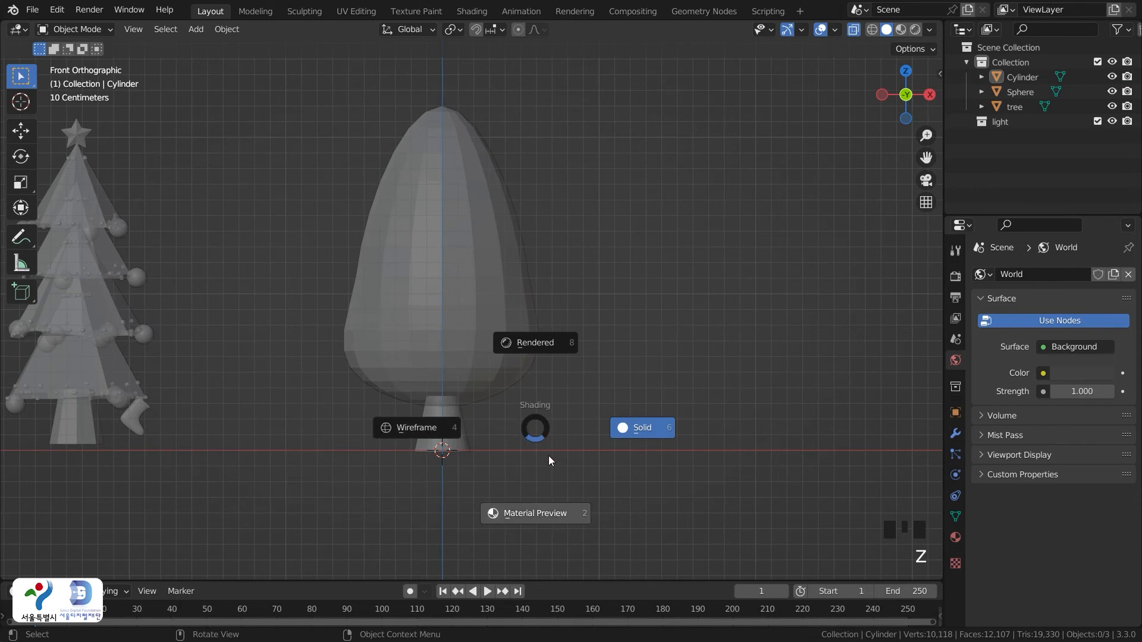
click(439, 454)
click(451, 427)
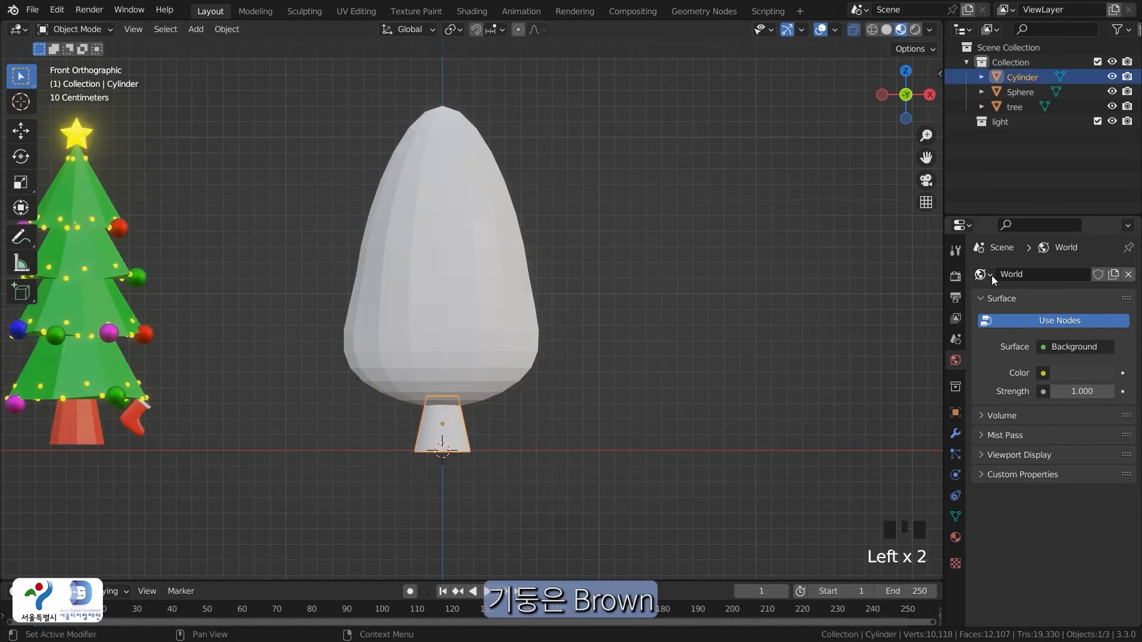
click(954, 538)
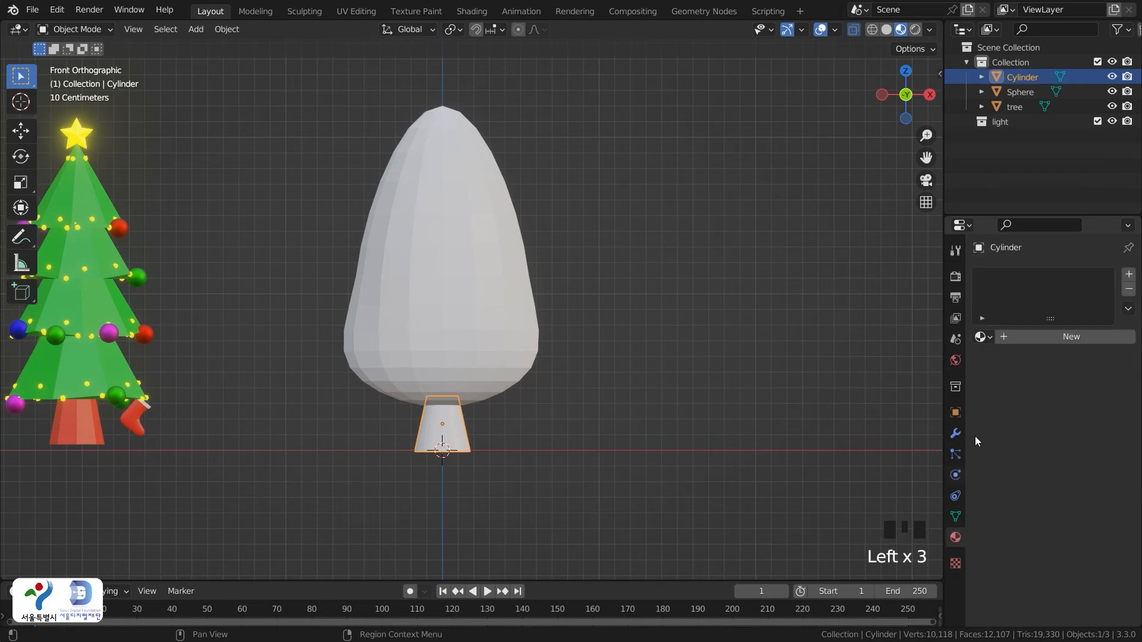
click(987, 336)
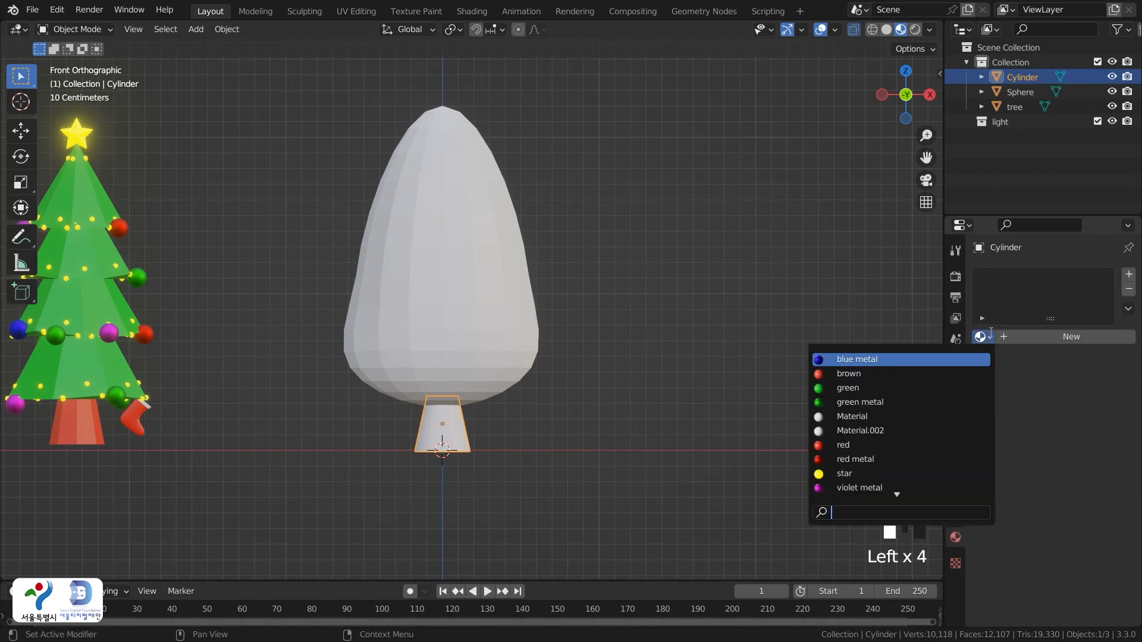
click(948, 374)
click(606, 403)
Assign the existing green material to the rounded crown
click(491, 340)
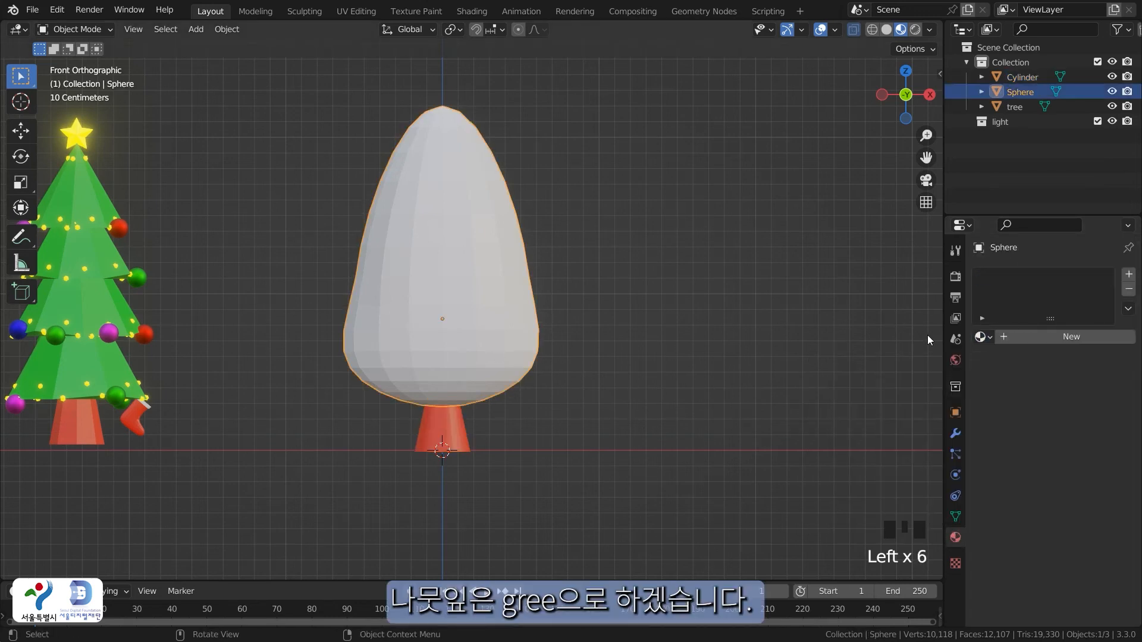
click(989, 336)
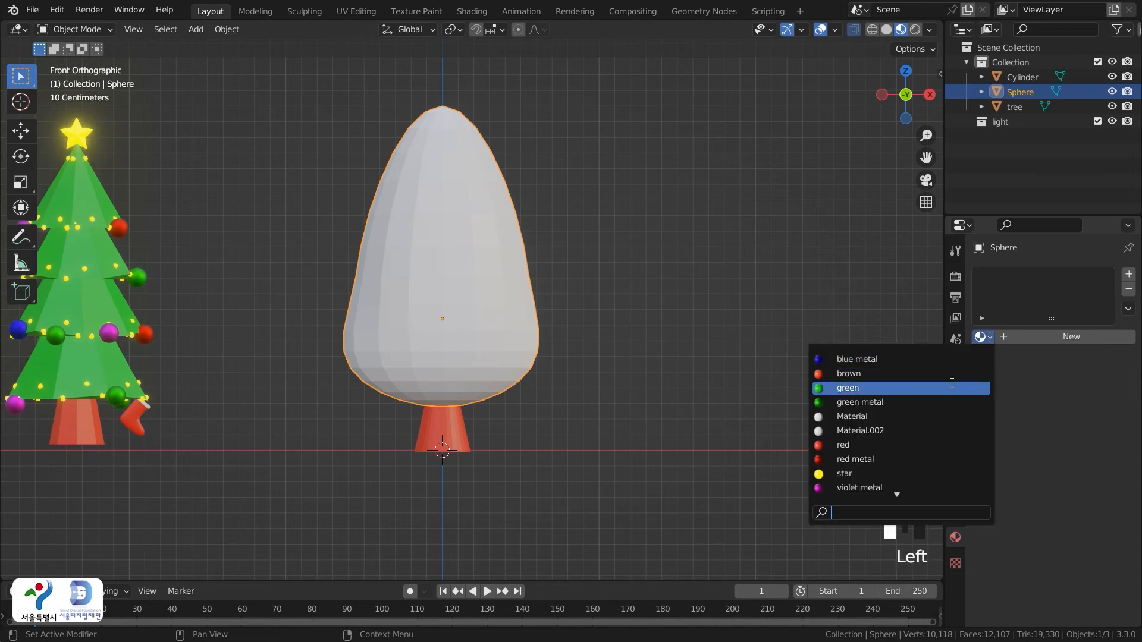
click(950, 382)
click(623, 405)
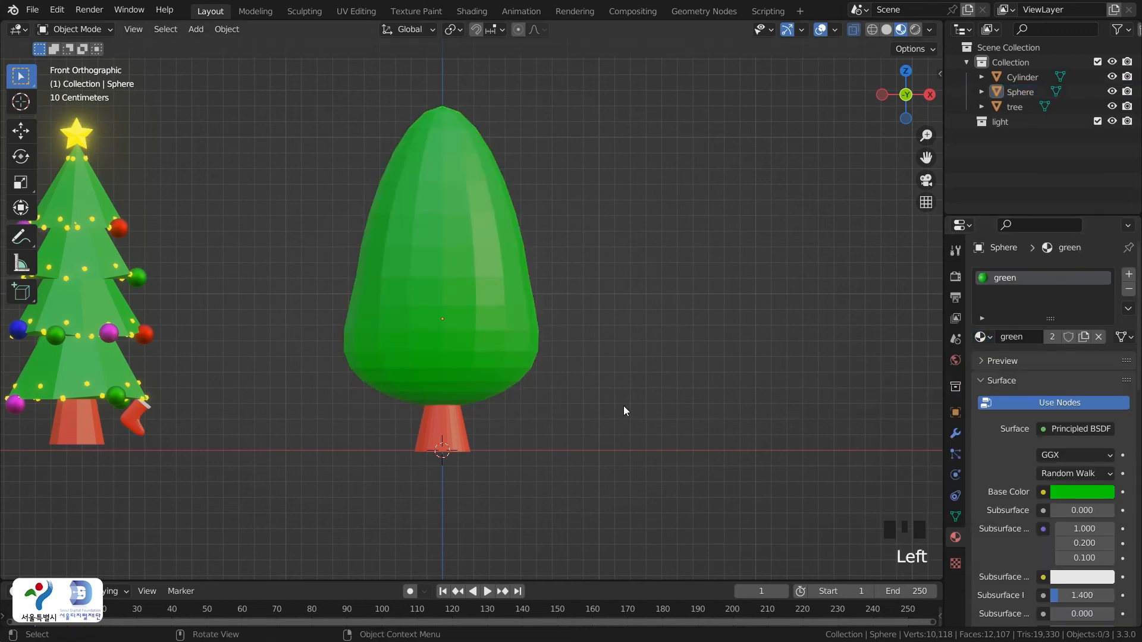
Join the green crown and the brown trunk into one object and rename it tree2
click(473, 397)
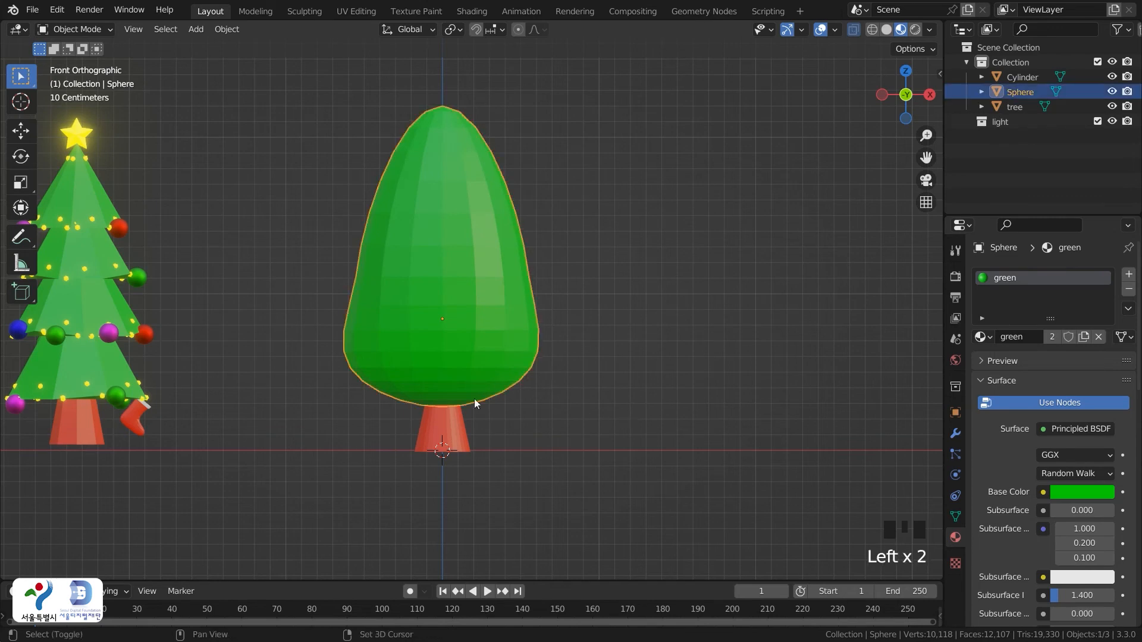
shift+click(463, 424)
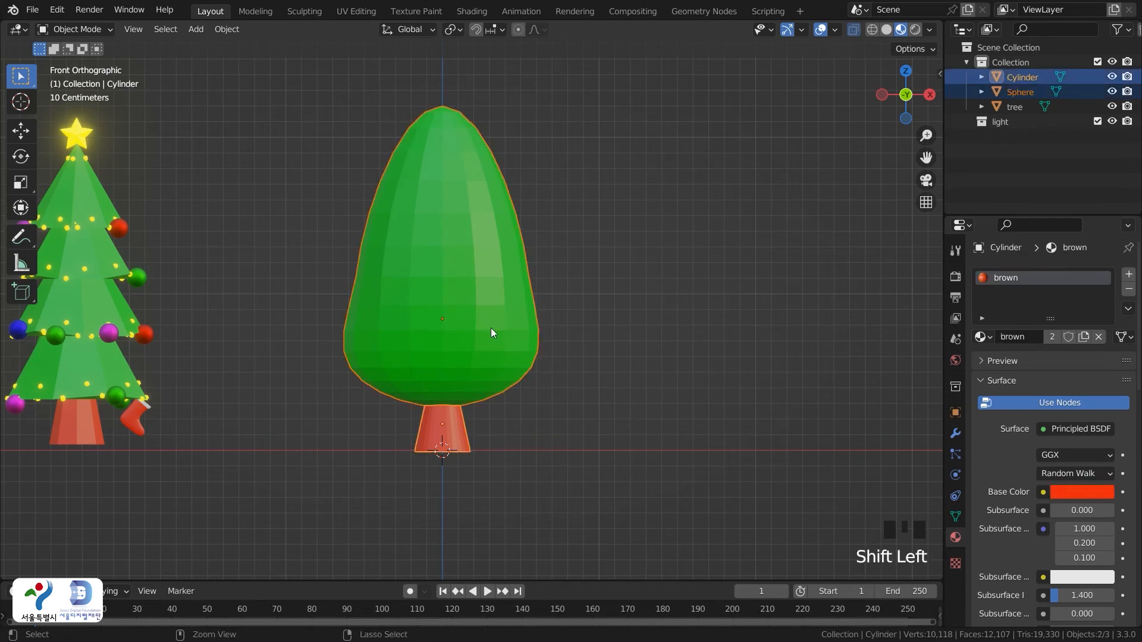
key(ctrl+j)
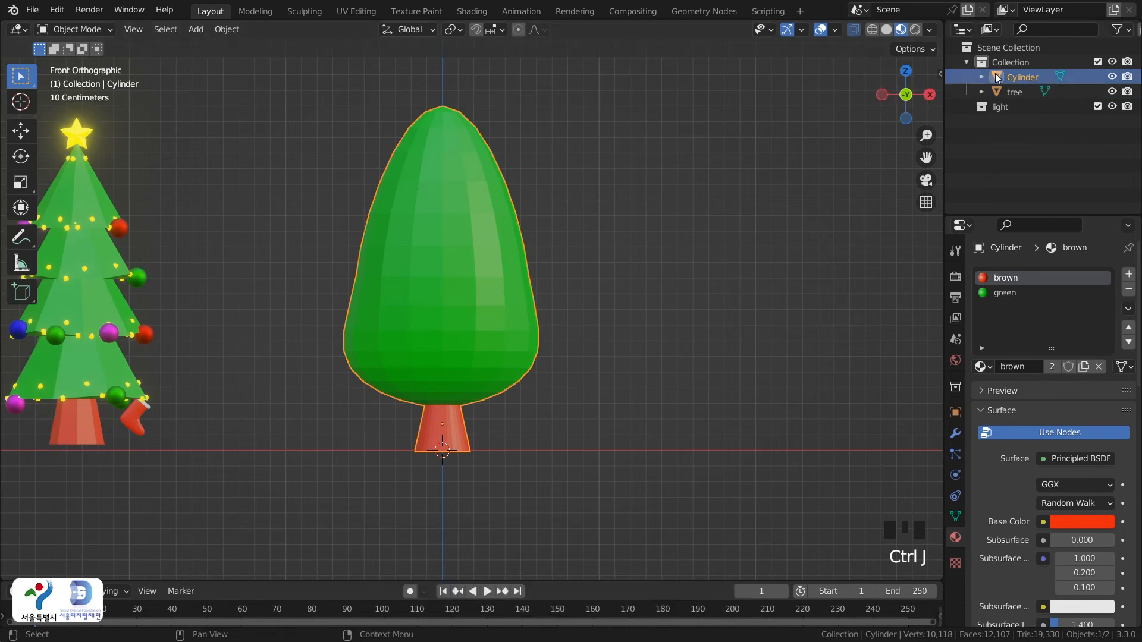
click(1022, 77)
click(1022, 76)
double_click(1024, 75)
text(tree2)
key(Return)
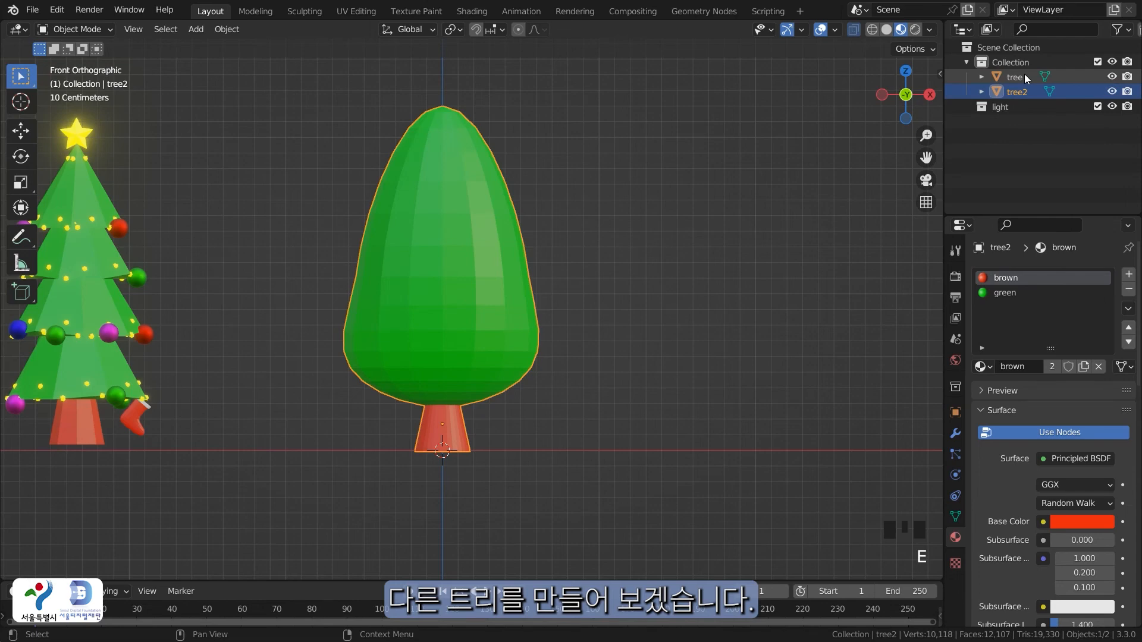
Move tree2 along X away from the world origin so it stands next to the Christmas tree
click(721, 310)
click(509, 340)
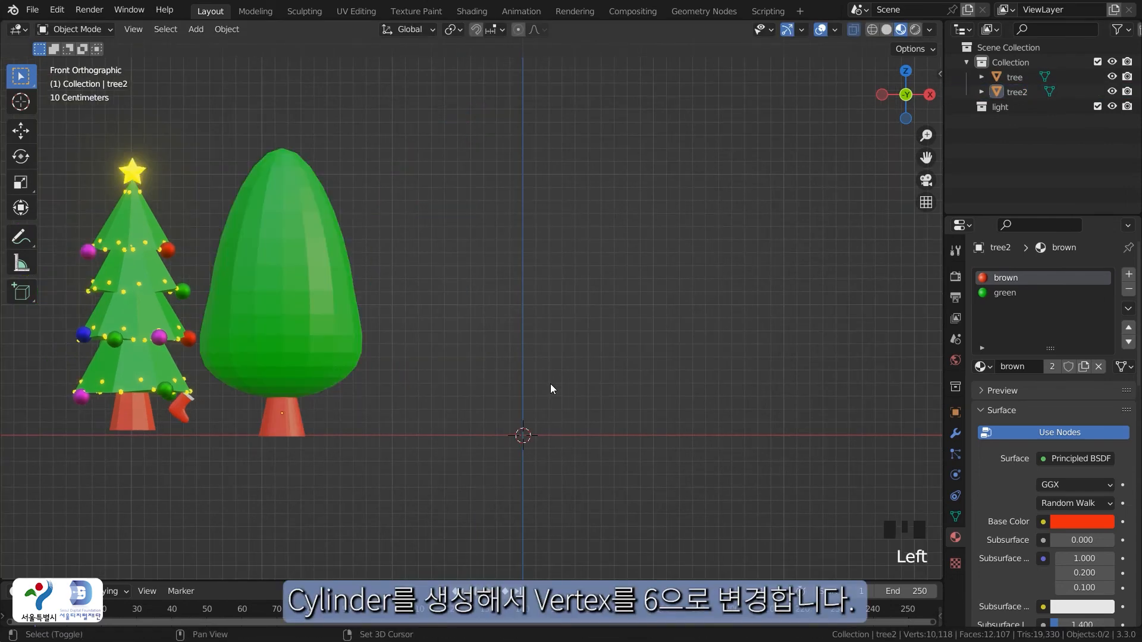
Add a Cylinder mesh with 6 vertices at the world origin
key(shift+a)
mouse_move(533, 352)
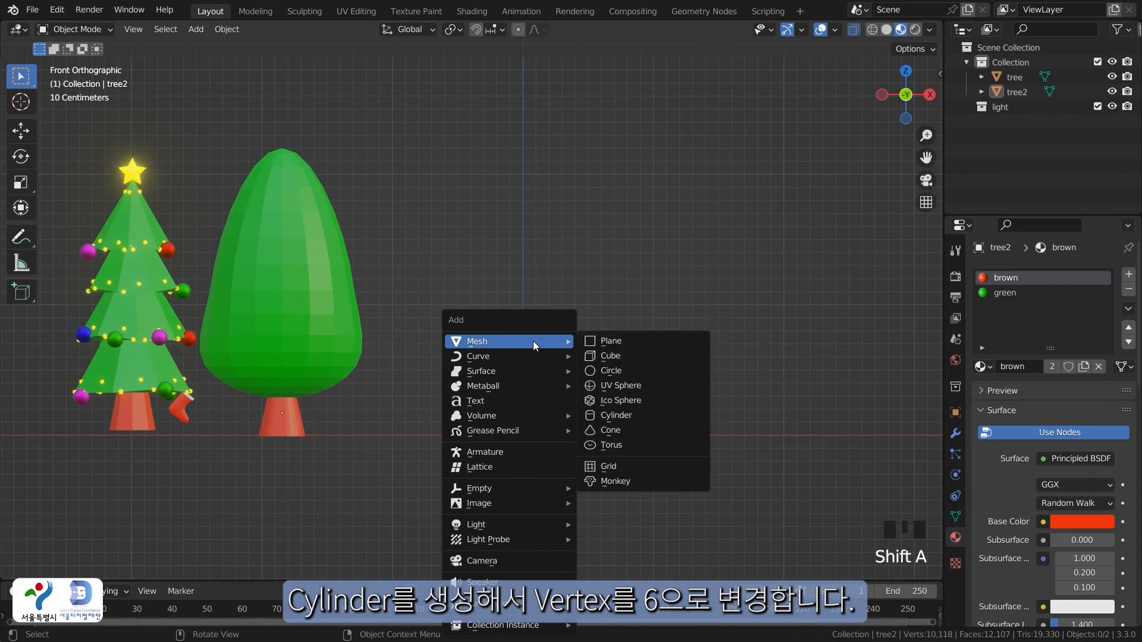
click(638, 417)
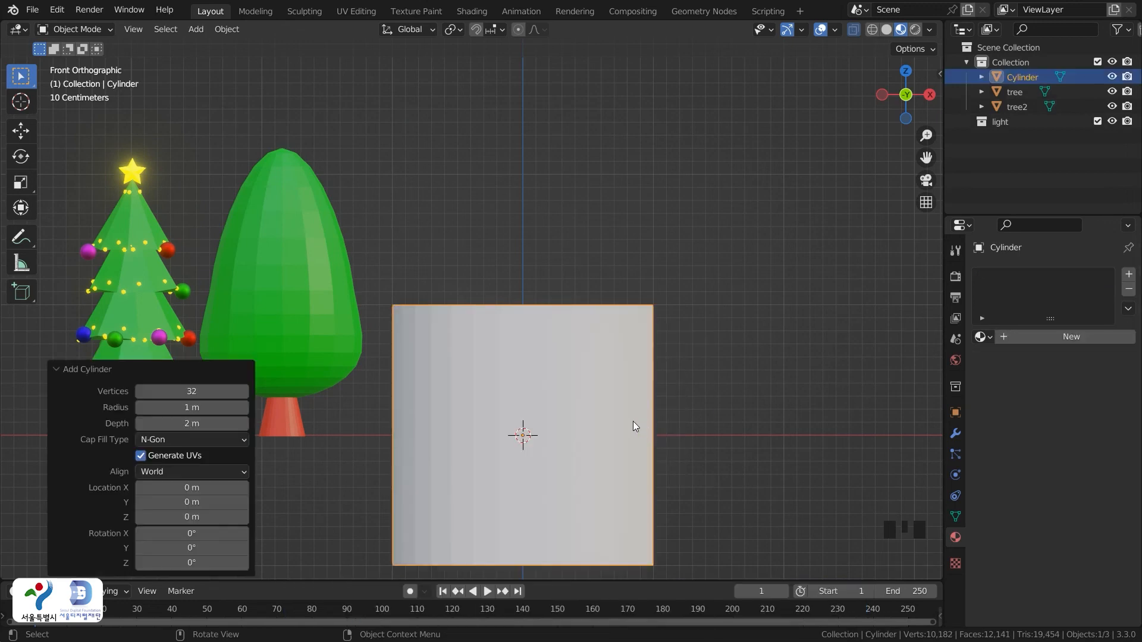
click(222, 390)
text(6)
key(Return)
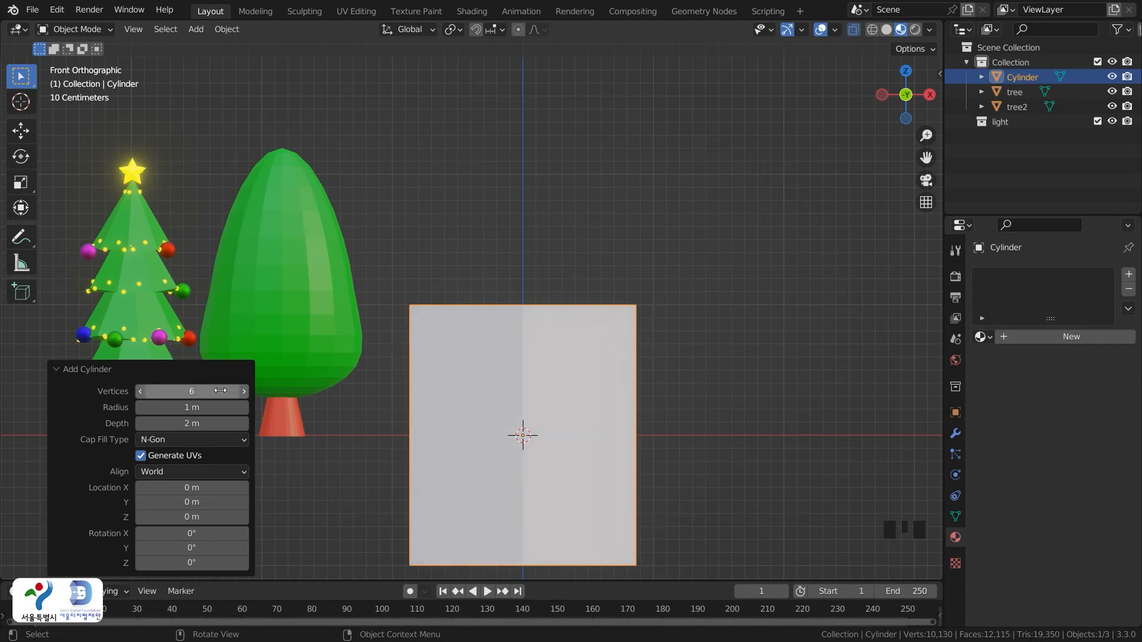
click(642, 437)
Scale the hexagonal cylinder to about a quarter, flatten it along Z by 0.406, and raise it so its base rests near ground level
key(s)
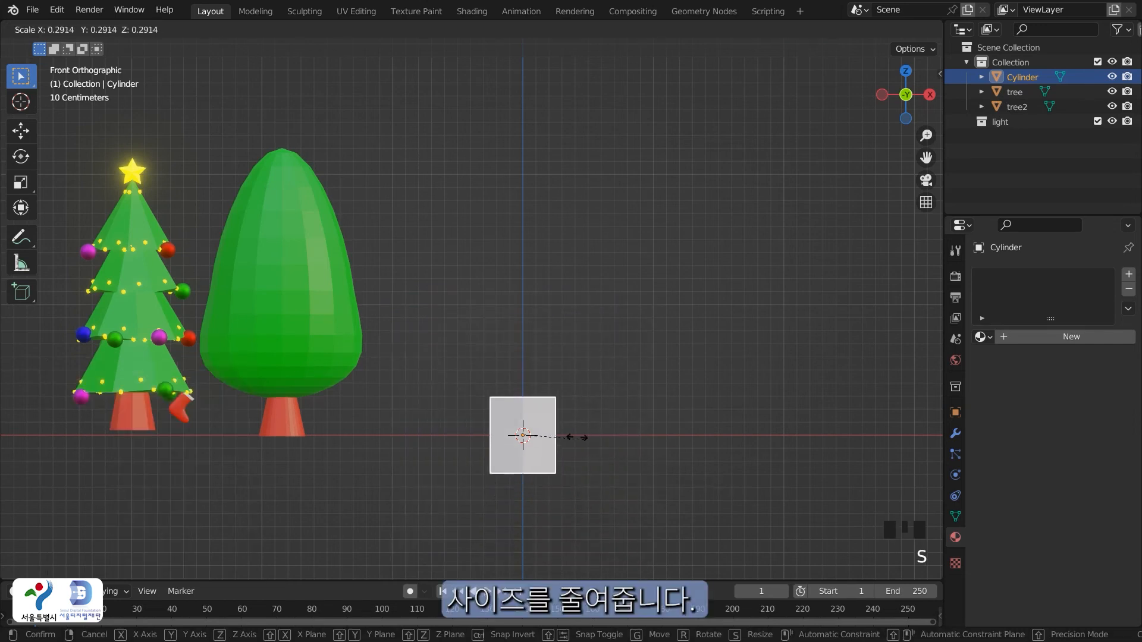
click(585, 438)
key(g)
key(z)
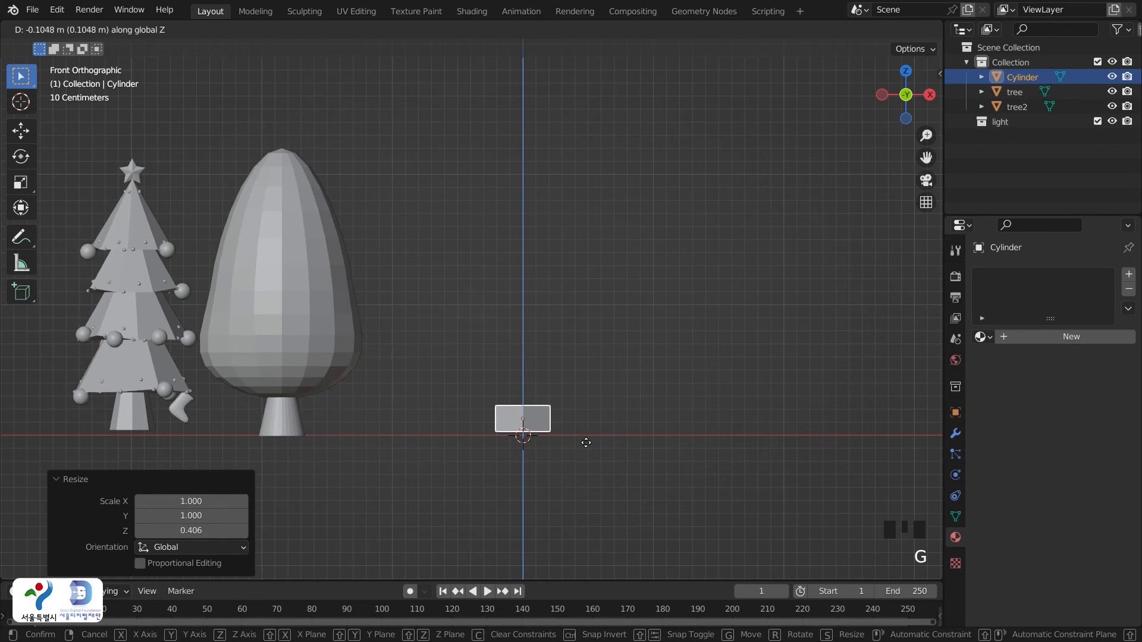
click(586, 442)
Extrude the cylinder's six side faces individually by 1.69 m in Edit Mode and scale the end faces by 0.578
middle_drag(580, 439, 543, 452)
scroll(580, 505, up, 2)
key(Tab)
alt+click(595, 424)
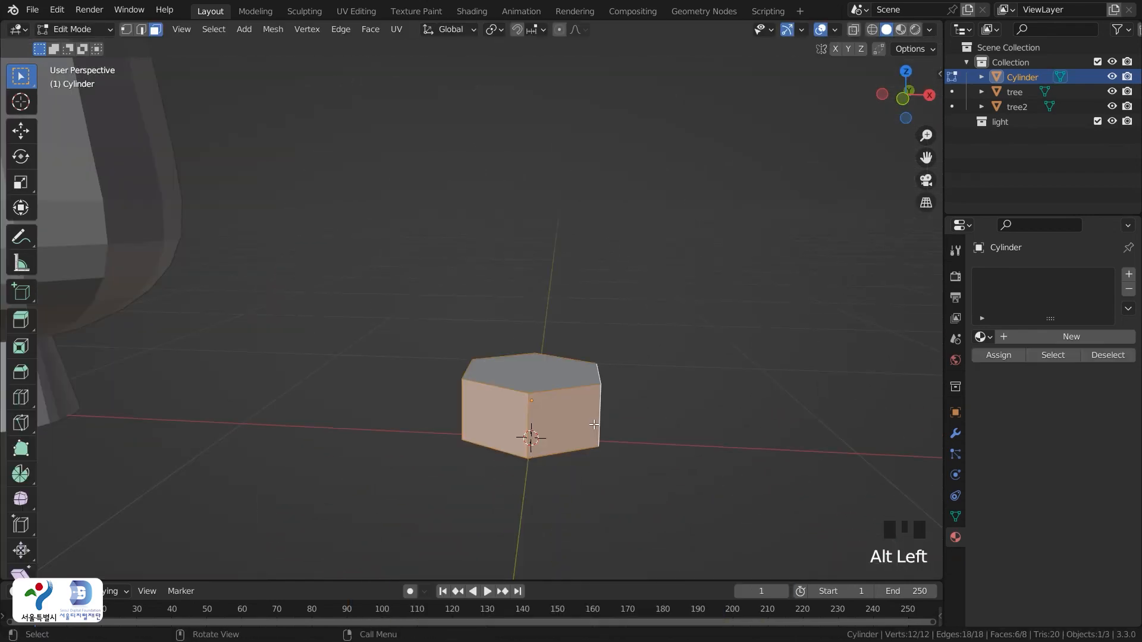
right_click(593, 424)
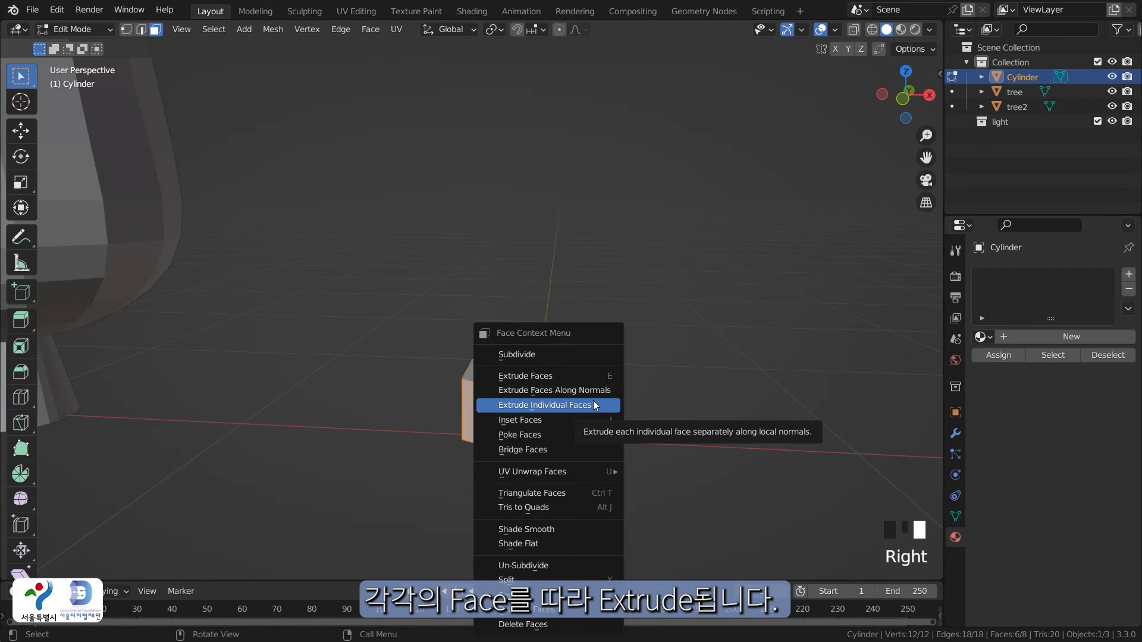
click(593, 405)
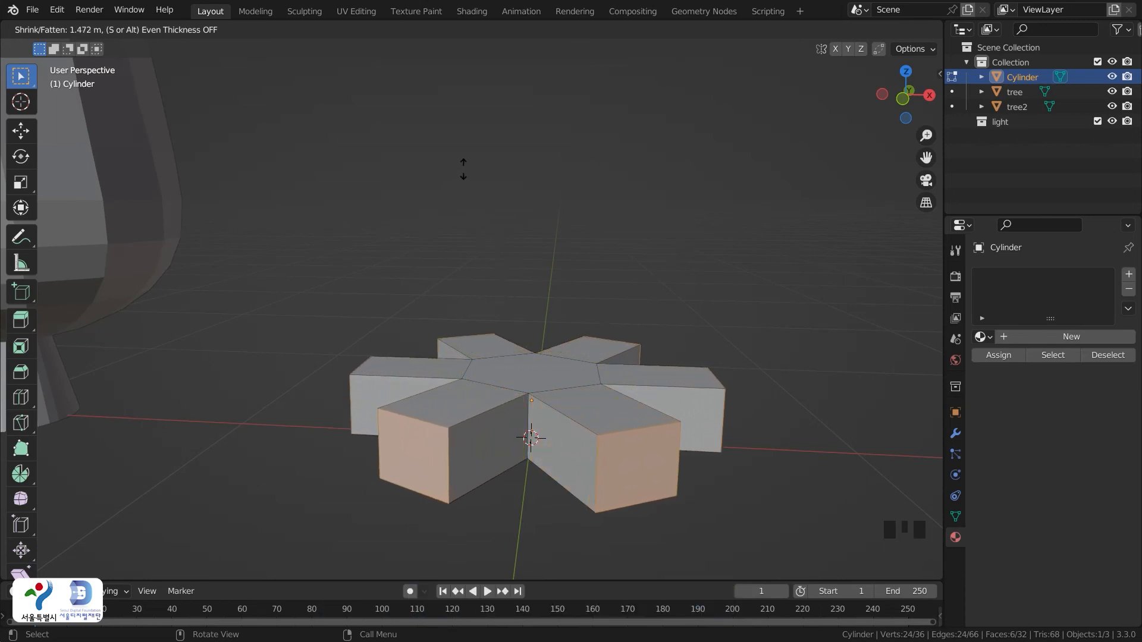
click(447, 140)
key(s)
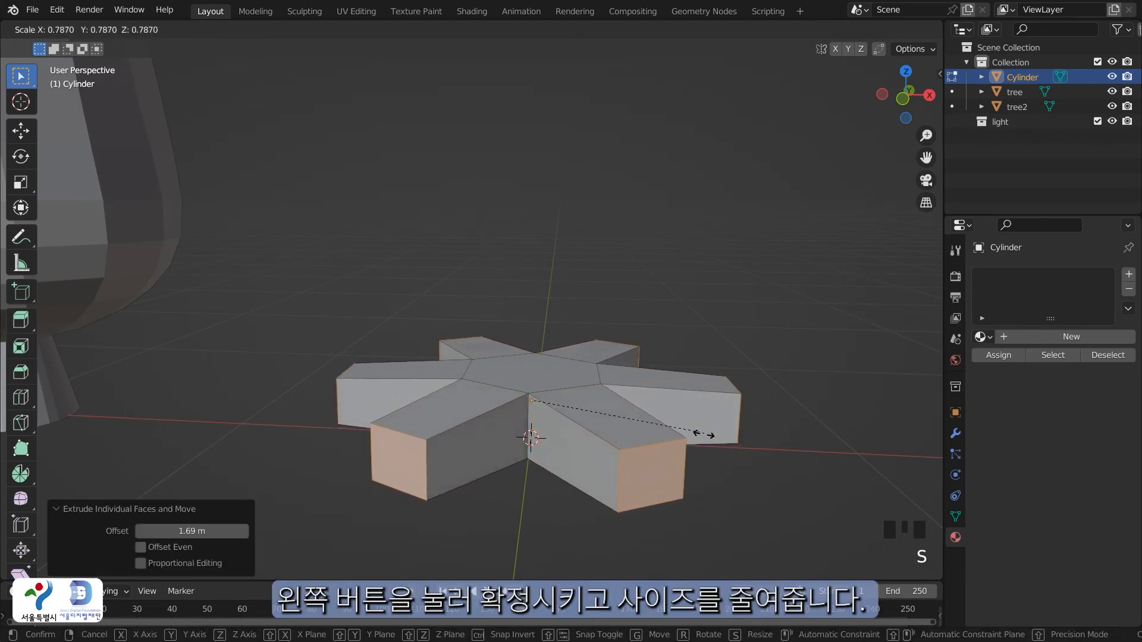
click(654, 443)
Extrude the six arm end faces along their normals by 0.894 m and scale them by 0.627
scroll(672, 464, down, 3)
middle_drag(672, 464, 657, 507)
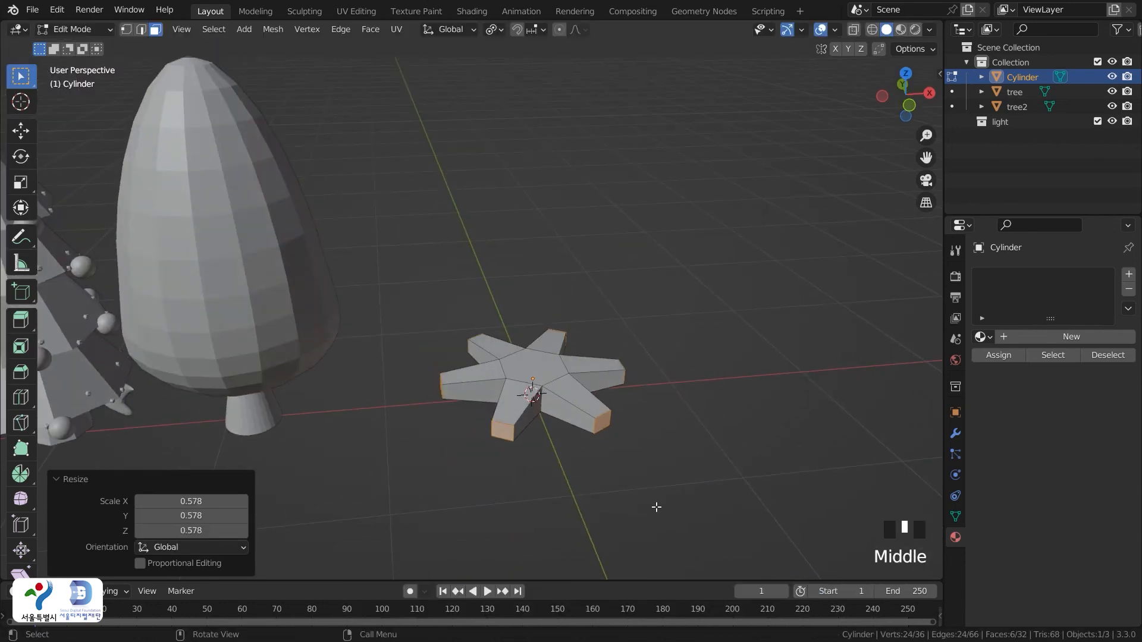
scroll(656, 506, up, 1)
right_click(638, 460)
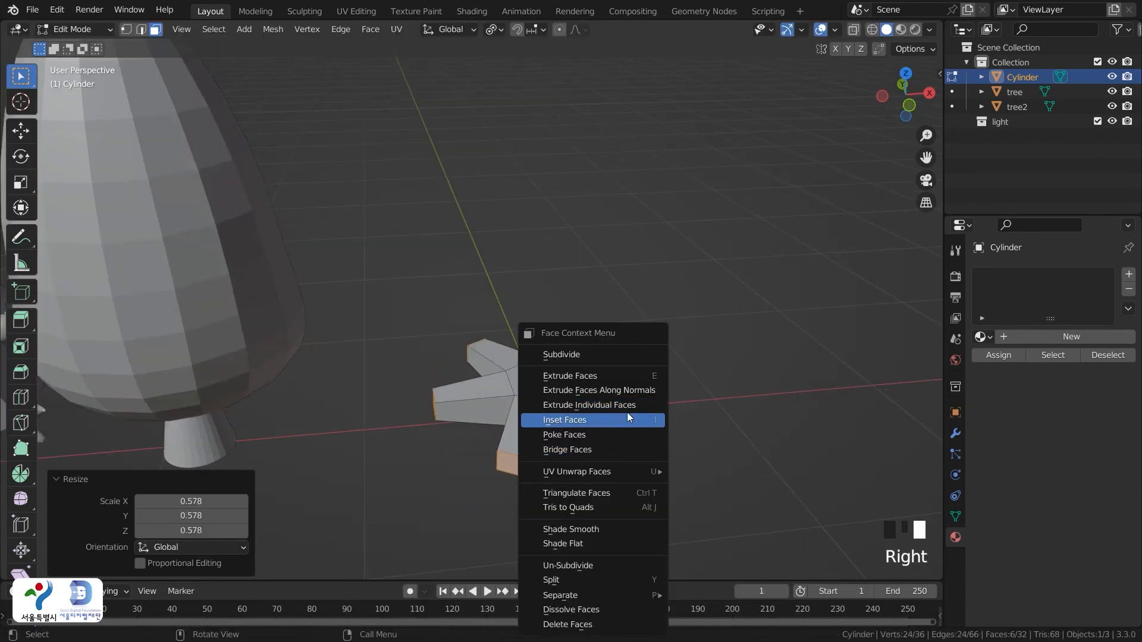
click(637, 461)
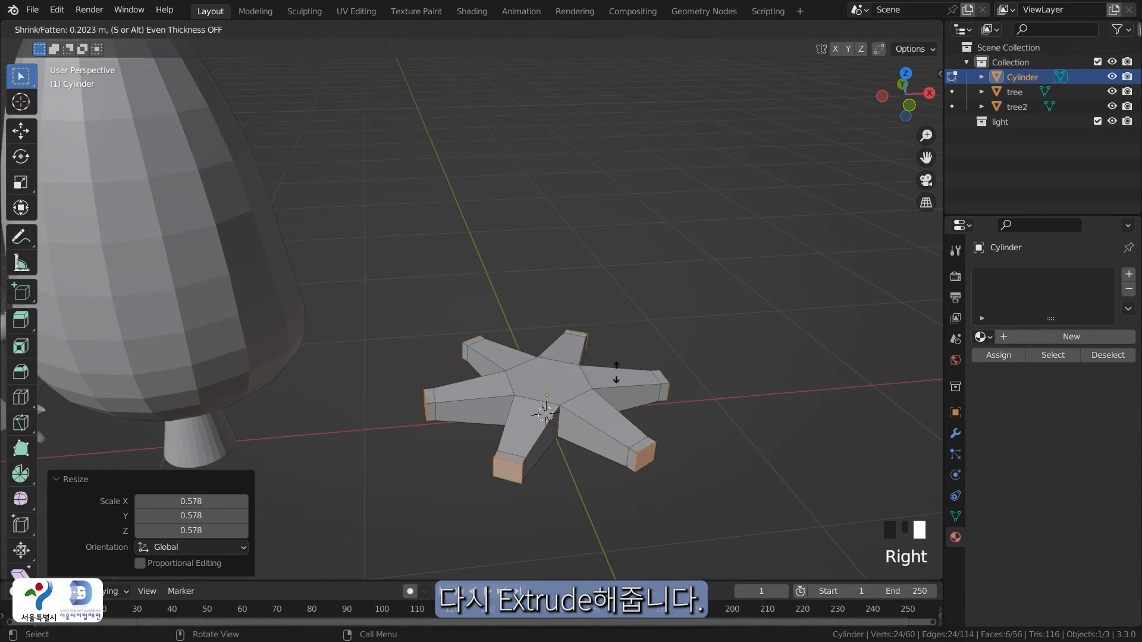
click(583, 314)
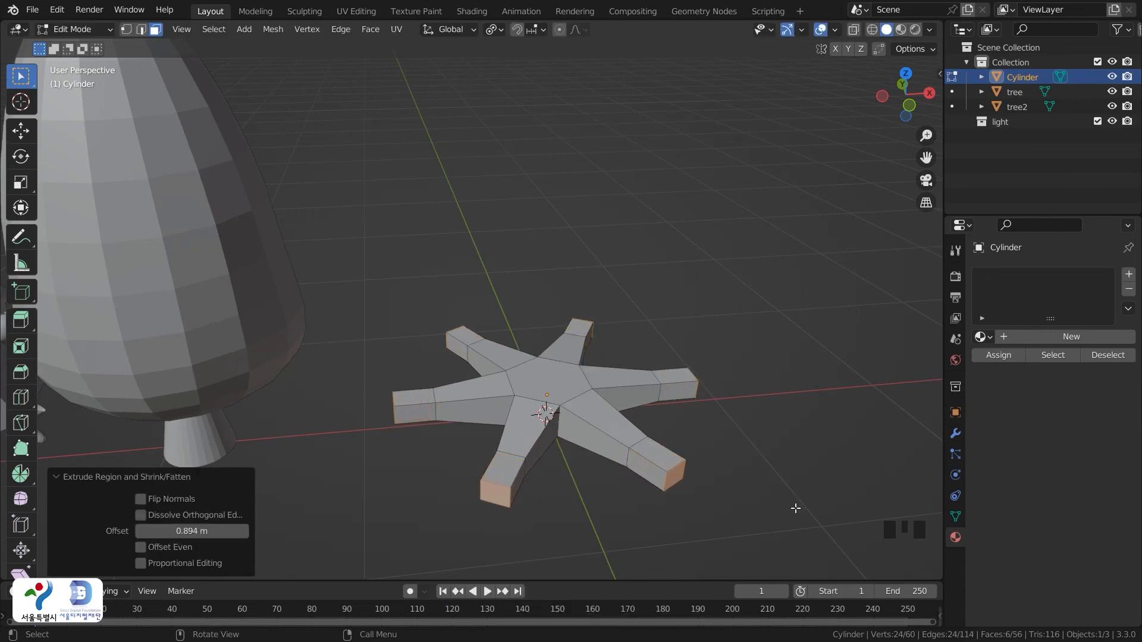
key(s)
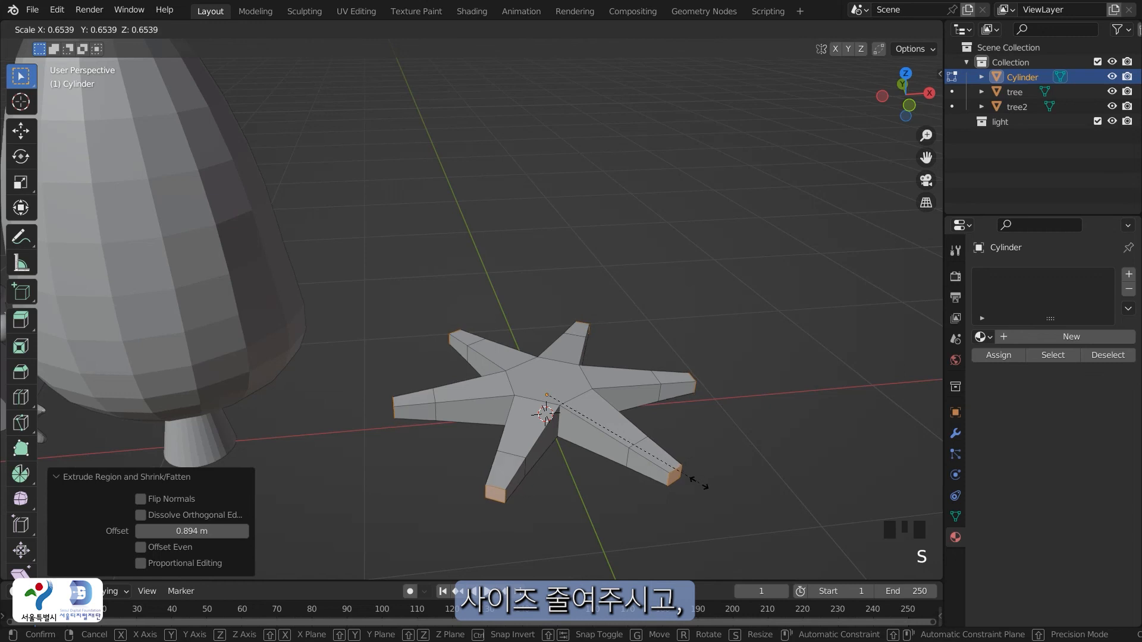
click(699, 484)
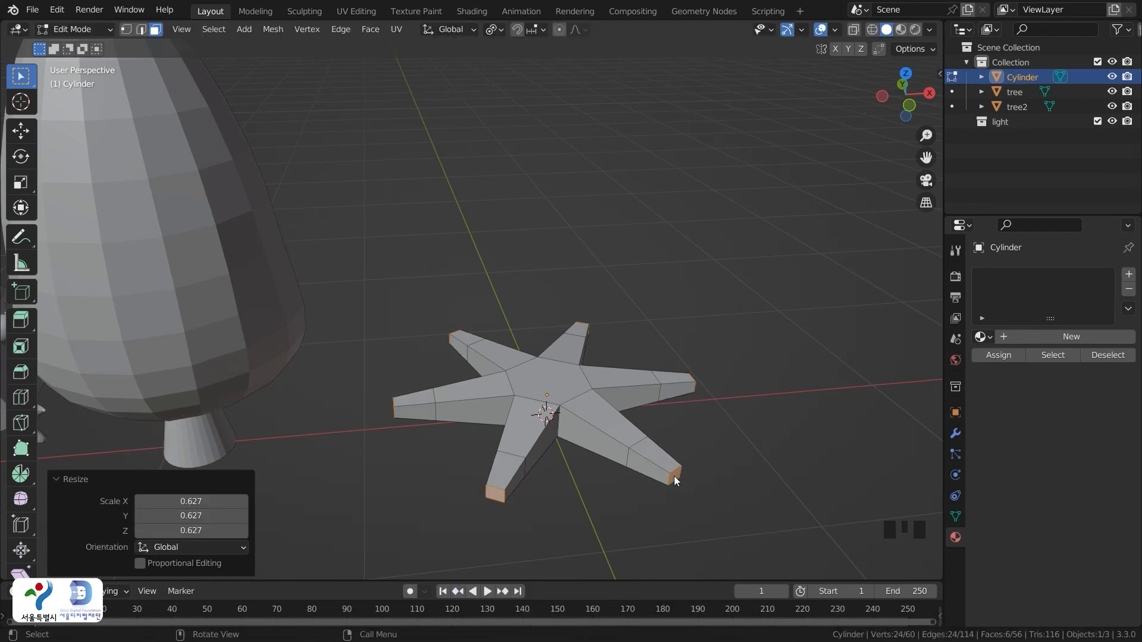
Extrude the arm end faces along their normals by another 0.731 m and scale them by 0.212 into pointed tips
right_click(674, 476)
click(662, 390)
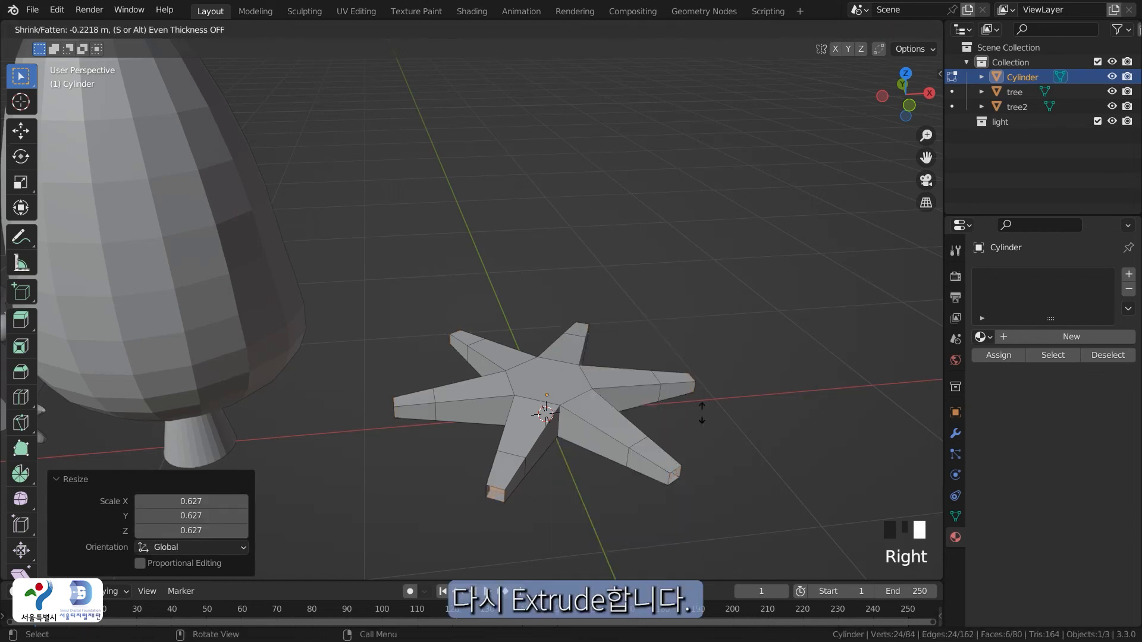
click(562, 326)
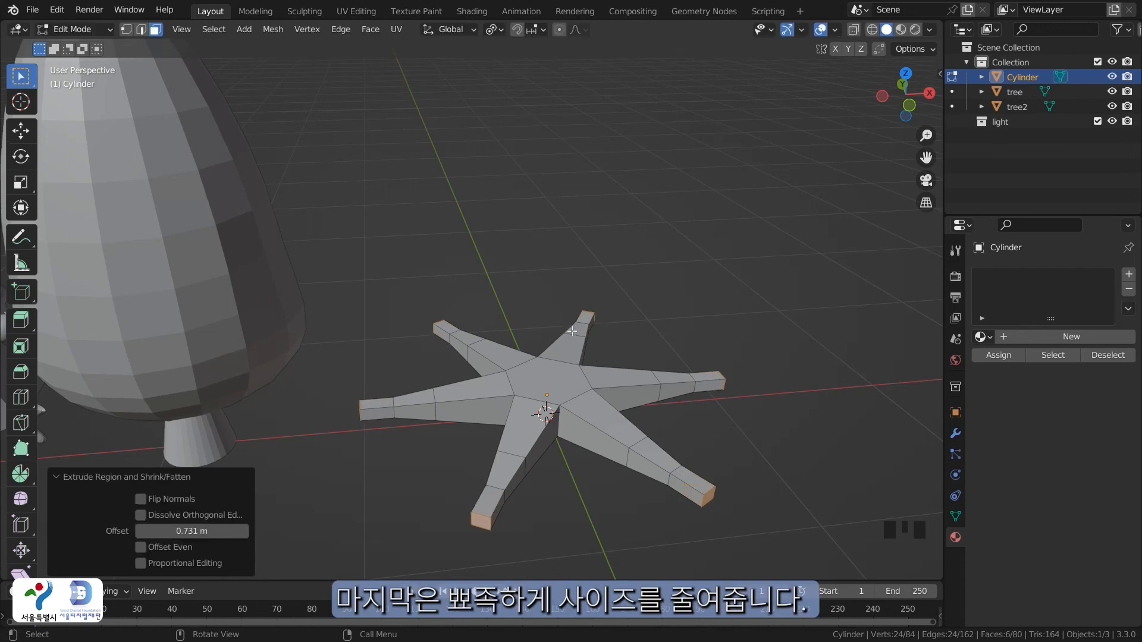
key(s)
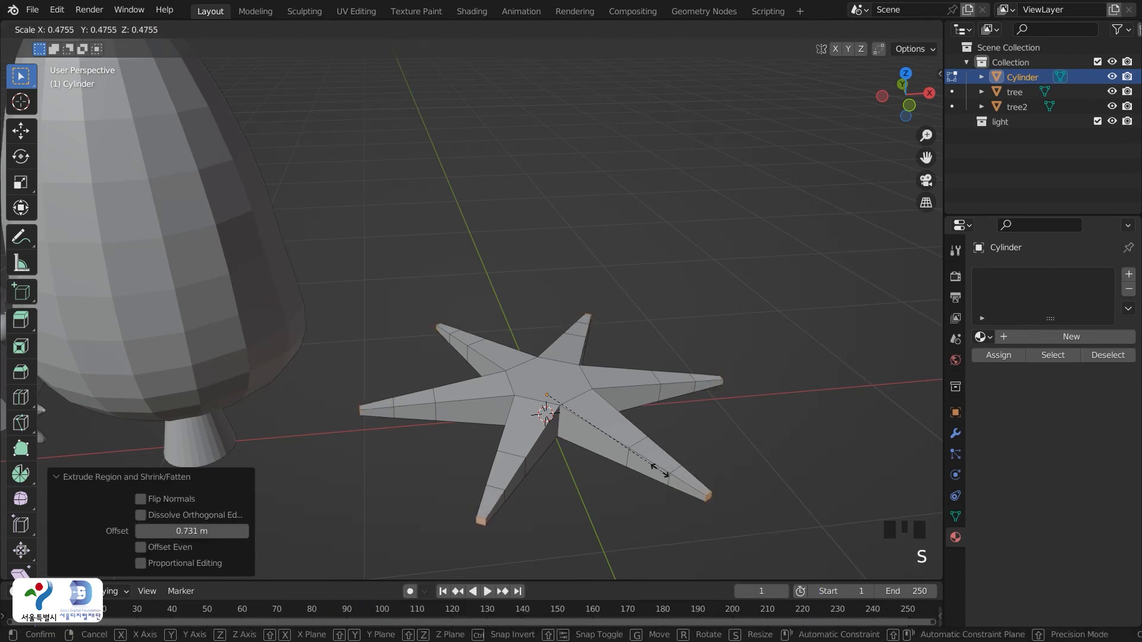
click(602, 429)
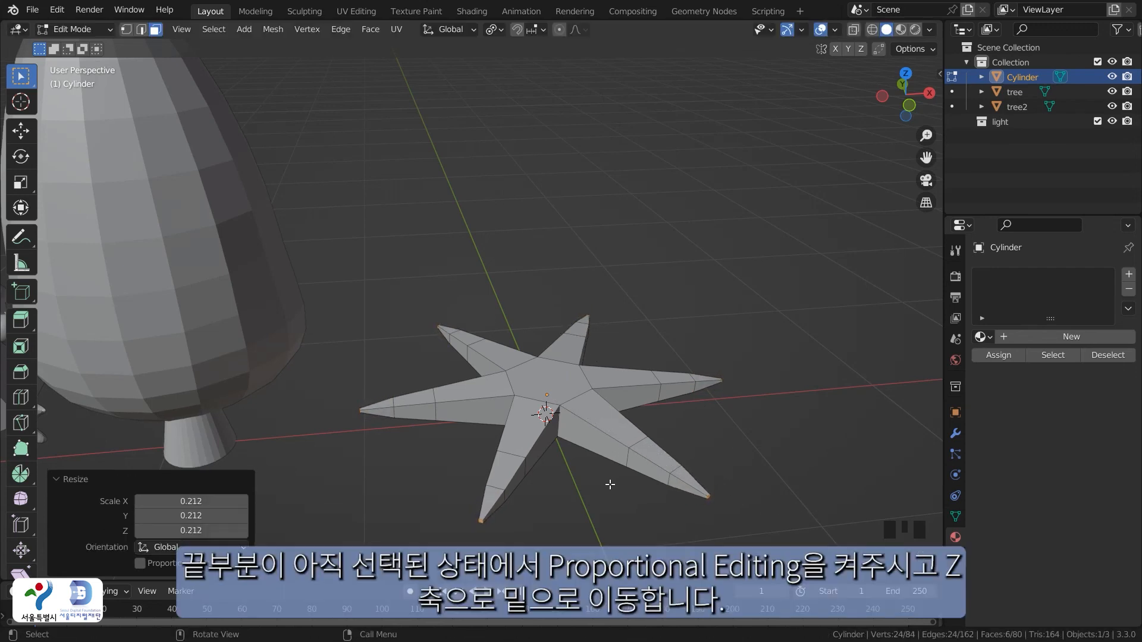
middle_drag(615, 479, 596, 453)
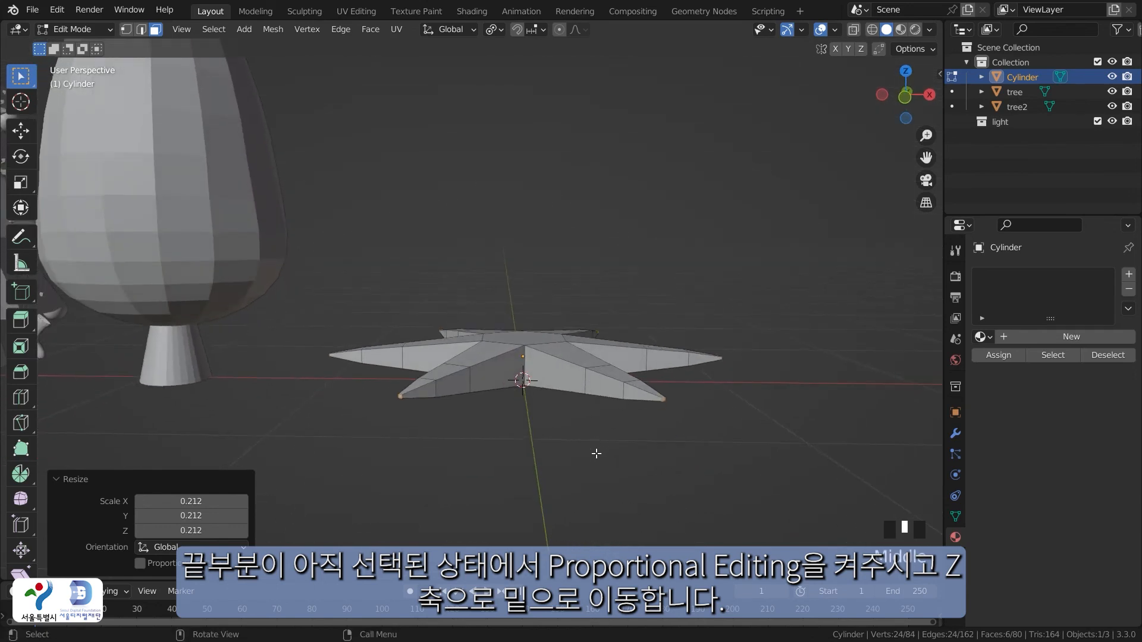
Lower the selected arm tips about 0.16 m along Z with smooth proportional editing, then return to Object Mode
key(o)
key(g)
key(z)
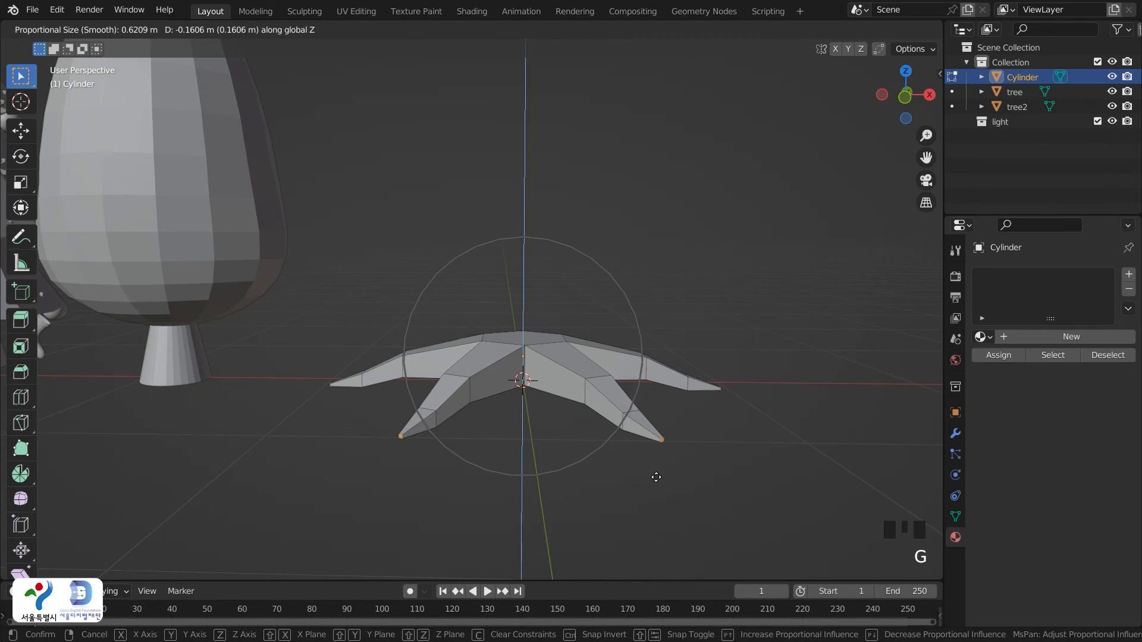
click(656, 477)
key(Tab)
In front view, duplicate the star-shaped branch layer about 0.205 m upward along Z
middle_drag(557, 377, 584, 397)
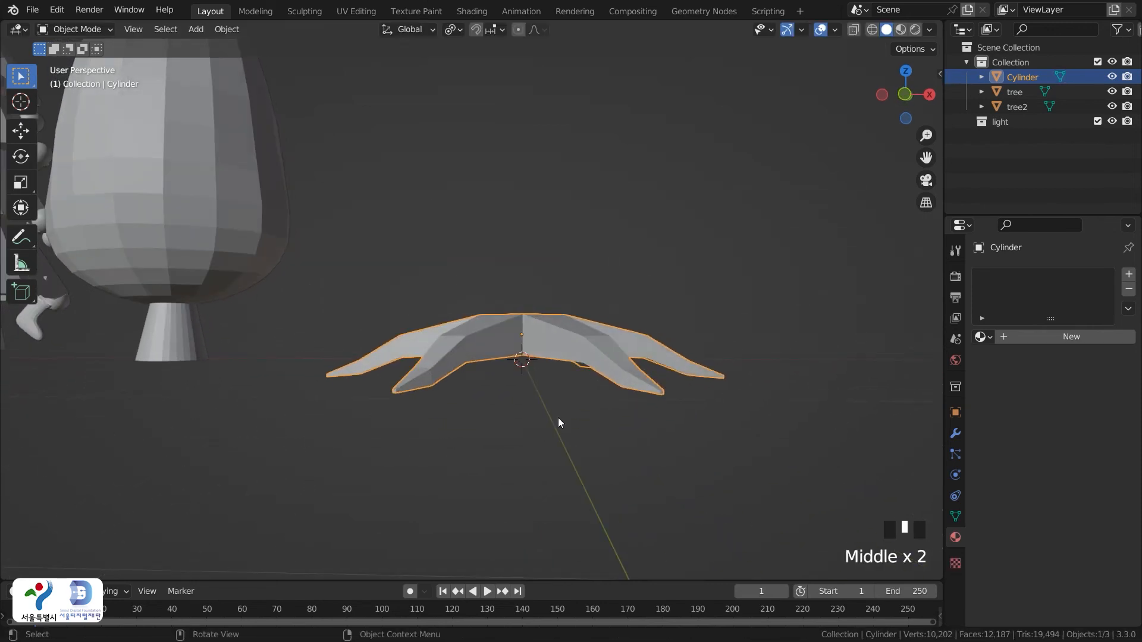
key(grave)
click(516, 387)
click(576, 424)
click(575, 363)
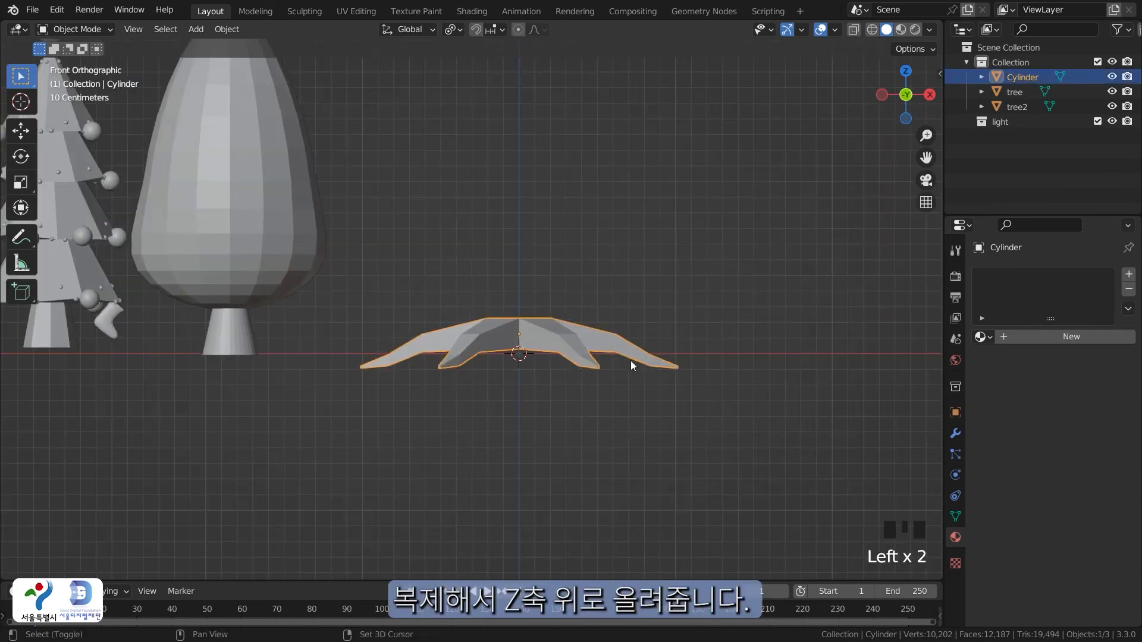
key(shift+d)
key(z)
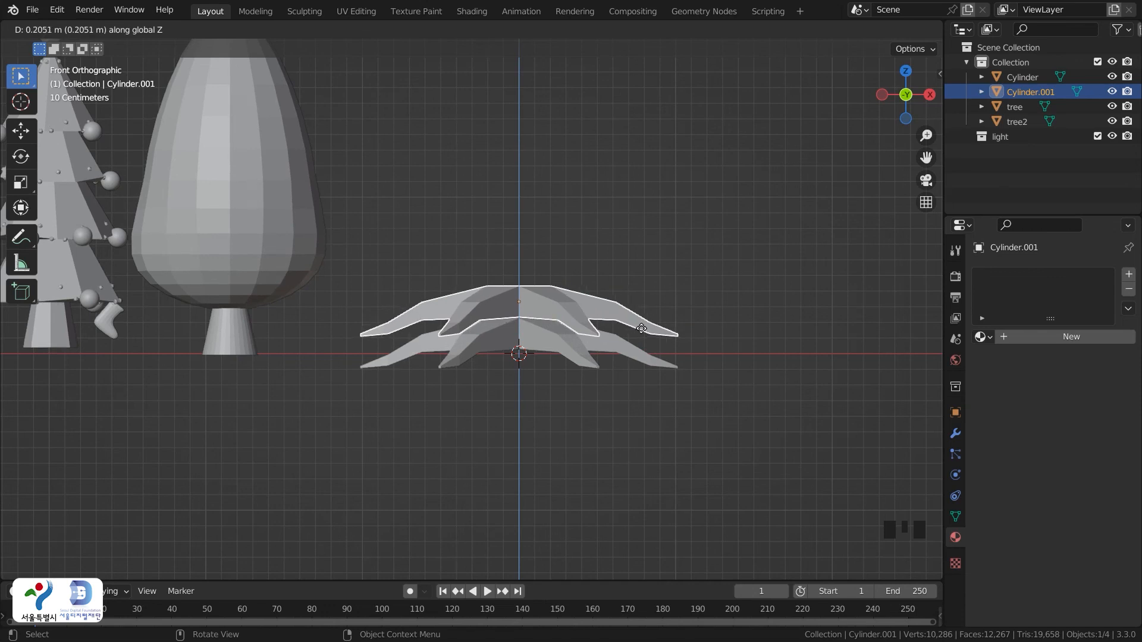
click(641, 328)
Repeat the upward duplication until ten evenly spaced branch layers are stacked
scroll(636, 344, down, 1)
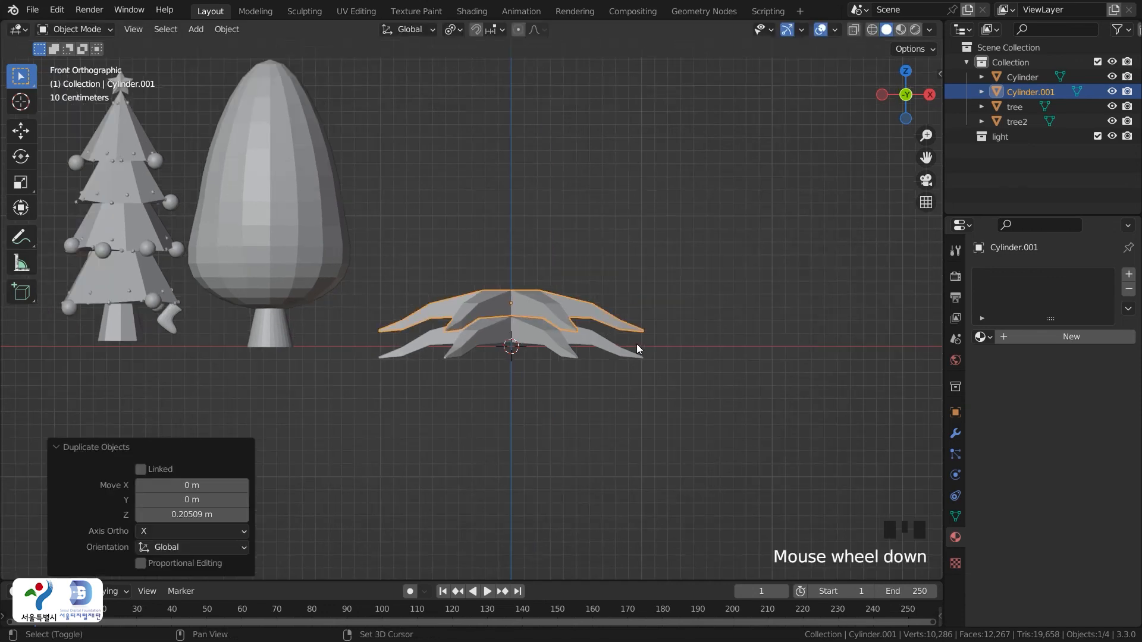
scroll(636, 349, down, 1)
key(shift+r)
key(shift+r)
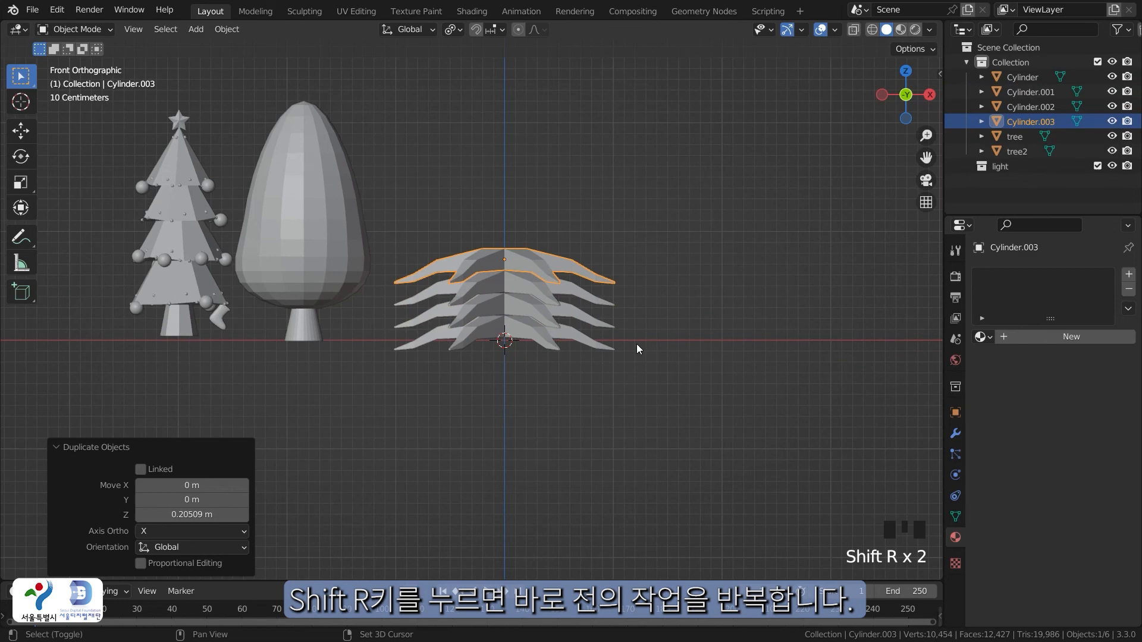
key(shift+r)
key(shift+r)
key(shift+r)
key(shift+r)
key(shift+r)
key(shift+r)
key(shift+r)
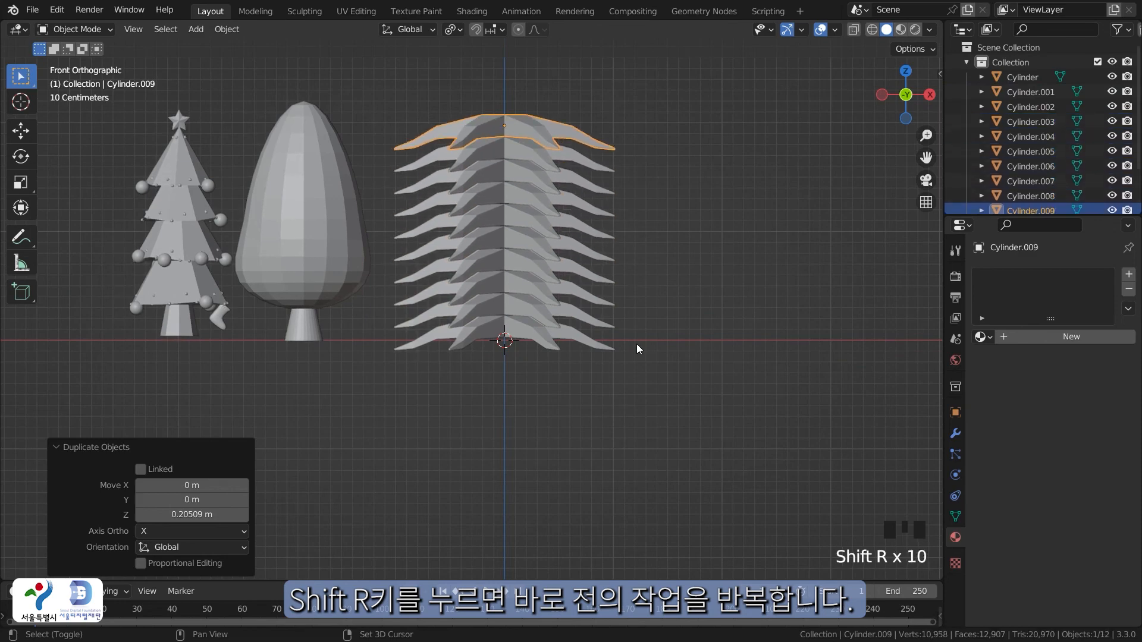
Turn on smooth proportional editing with size 2.36 and try scaling the topmost branch layer to about half
click(625, 201)
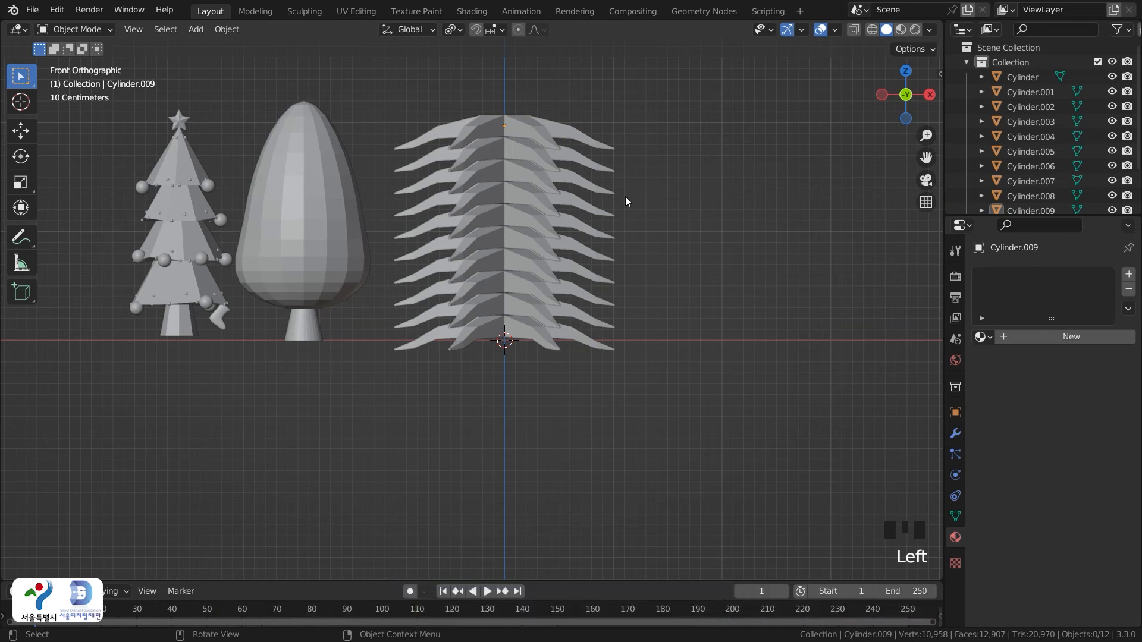
key(o)
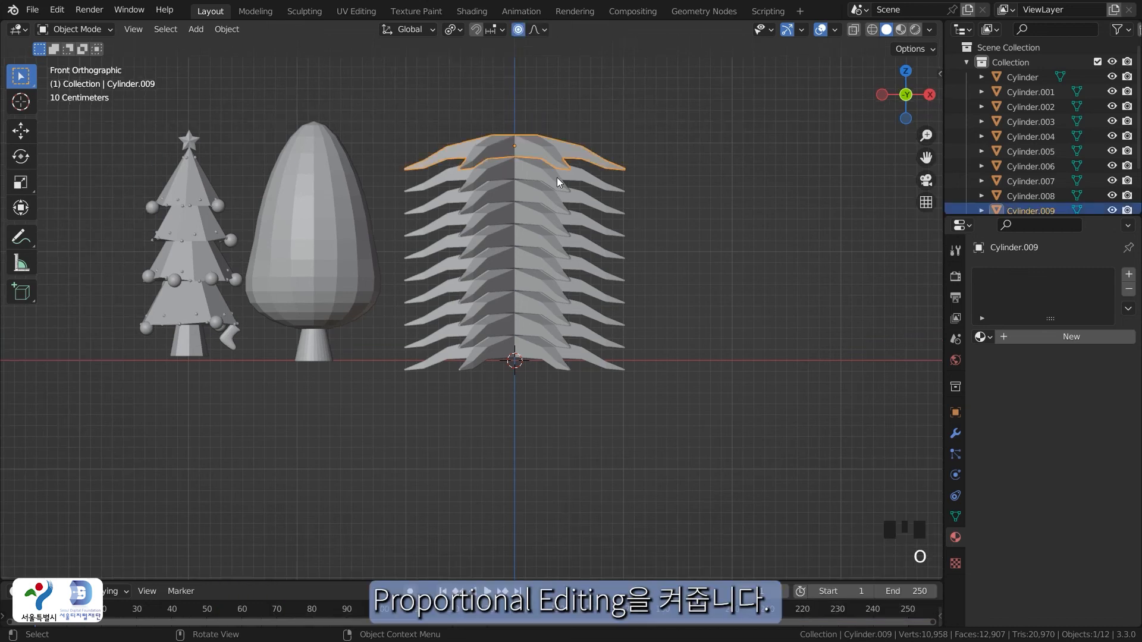
key(s)
scroll(556, 177, down, 1)
scroll(559, 178, down, 13)
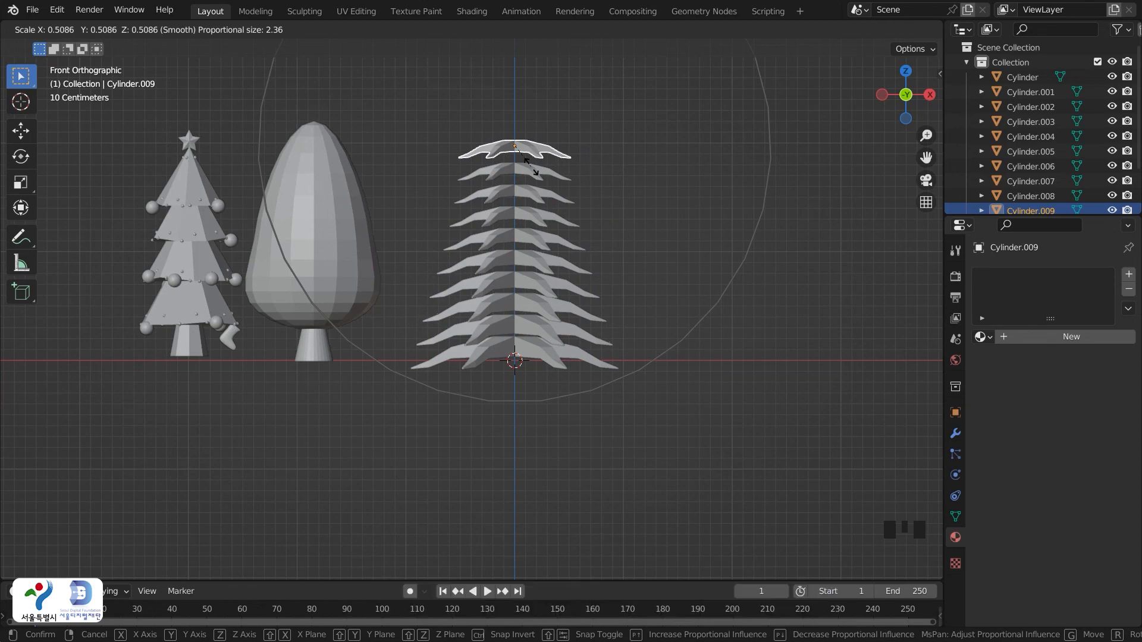
key(shift+z)
click(534, 174)
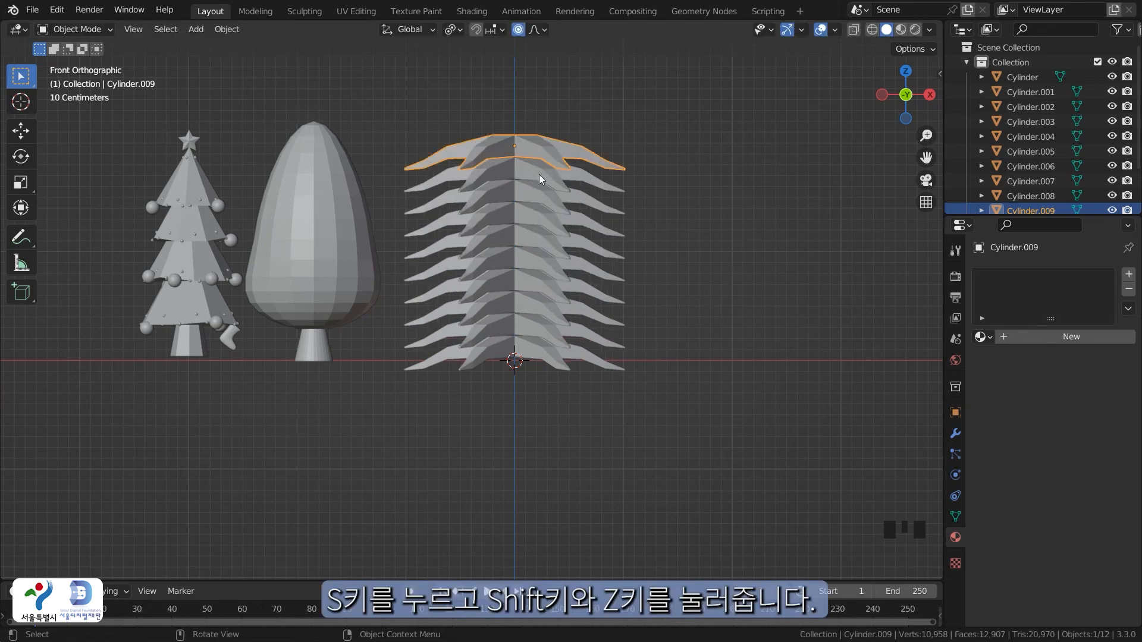
Taper the stack by scaling the topmost layer to about 0.46 with Z locked under proportional editing, then deselect it
key(s)
key(shift+z)
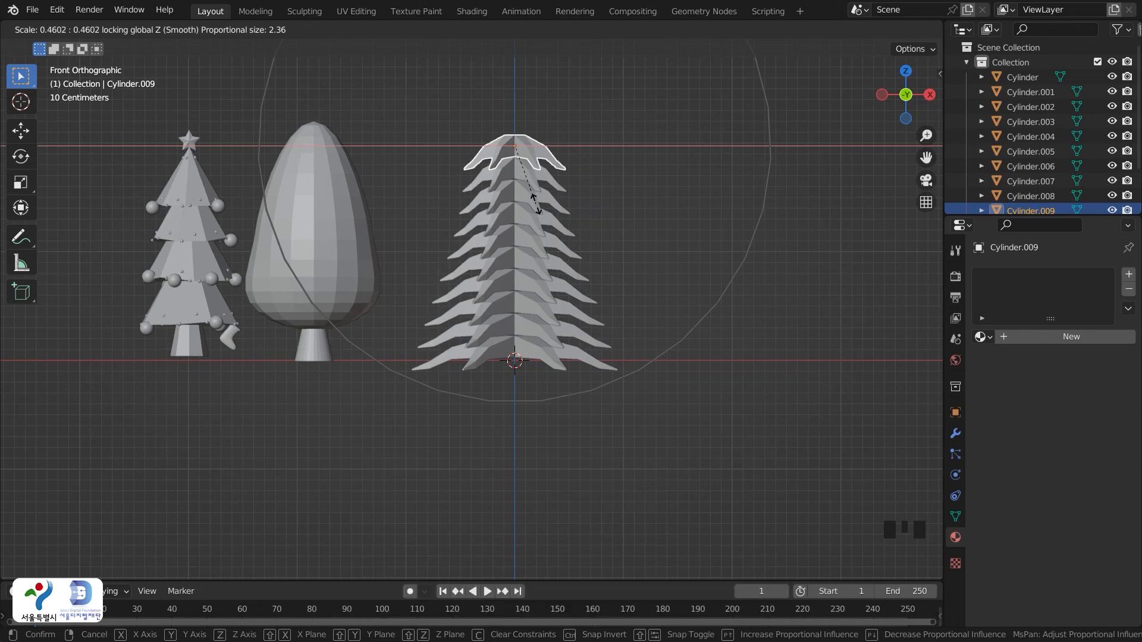
click(651, 309)
click(630, 309)
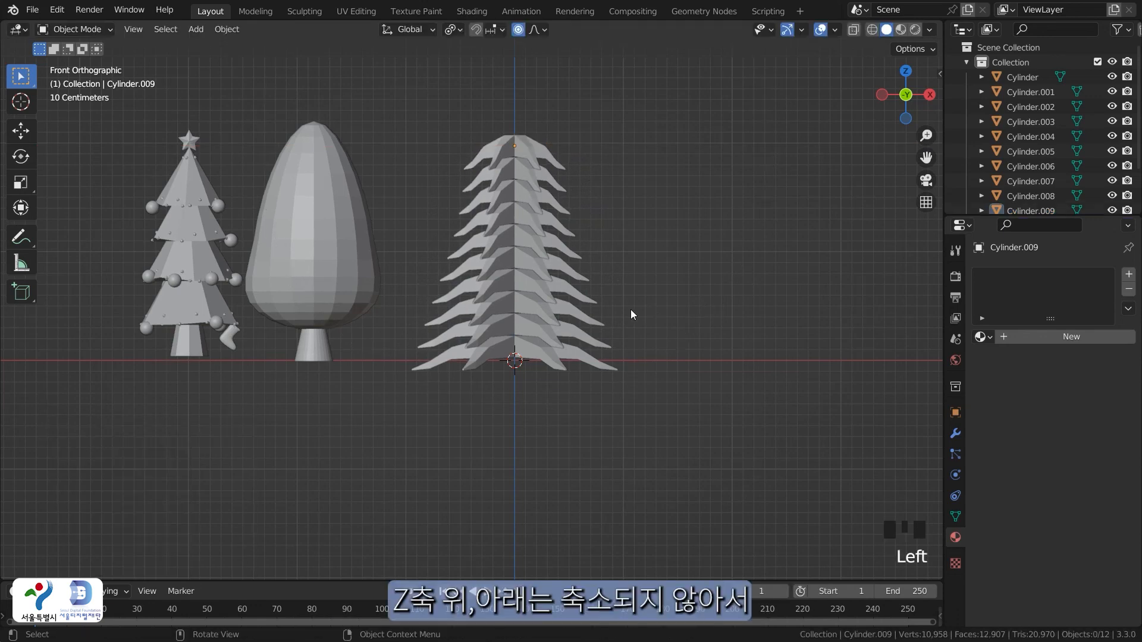
Examine how the stacked layers' arms line up from above and in perspective
key(grave)
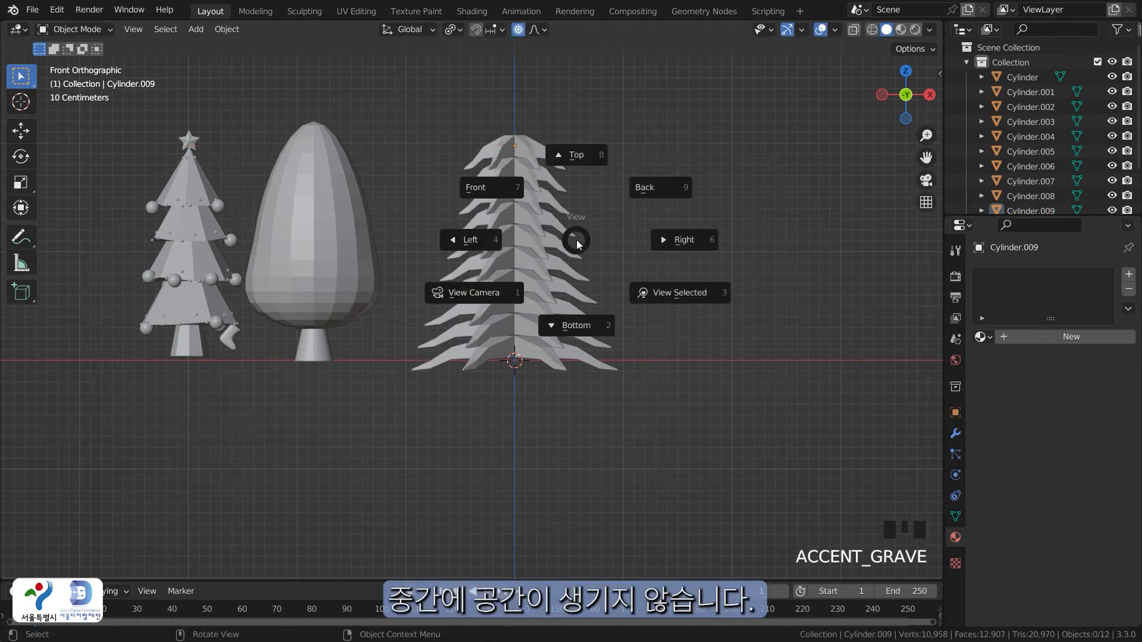
click(575, 173)
shift+middle_drag(609, 408, 591, 329)
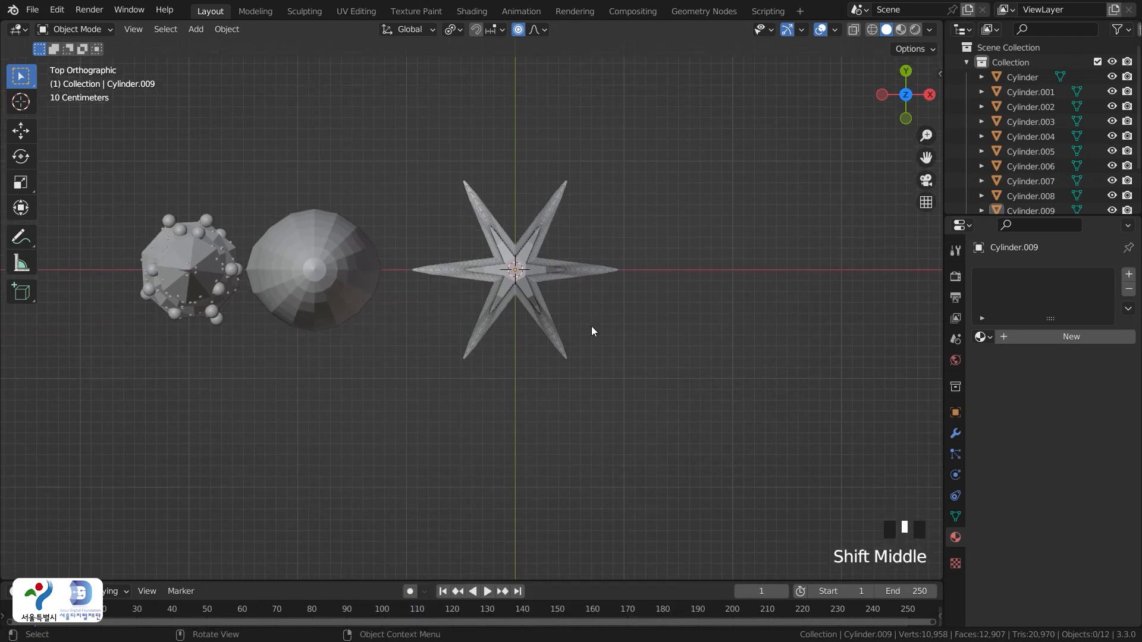
scroll(591, 331, up, 2)
scroll(591, 332, up, 1)
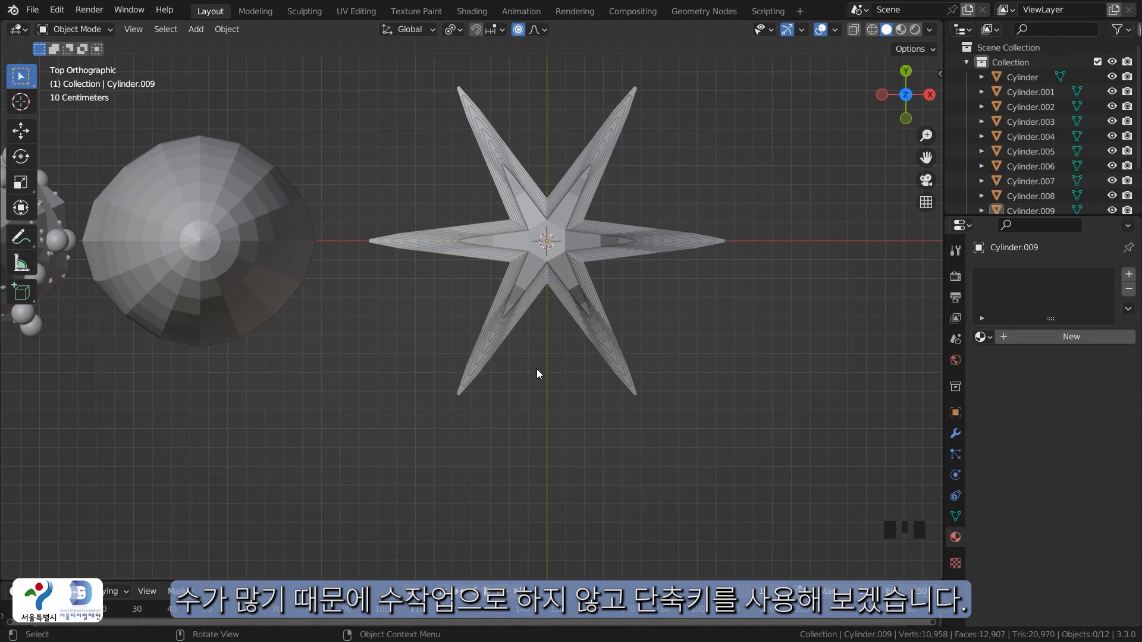
middle_drag(556, 366, 551, 275)
scroll(556, 296, down, 1)
scroll(559, 283, down, 1)
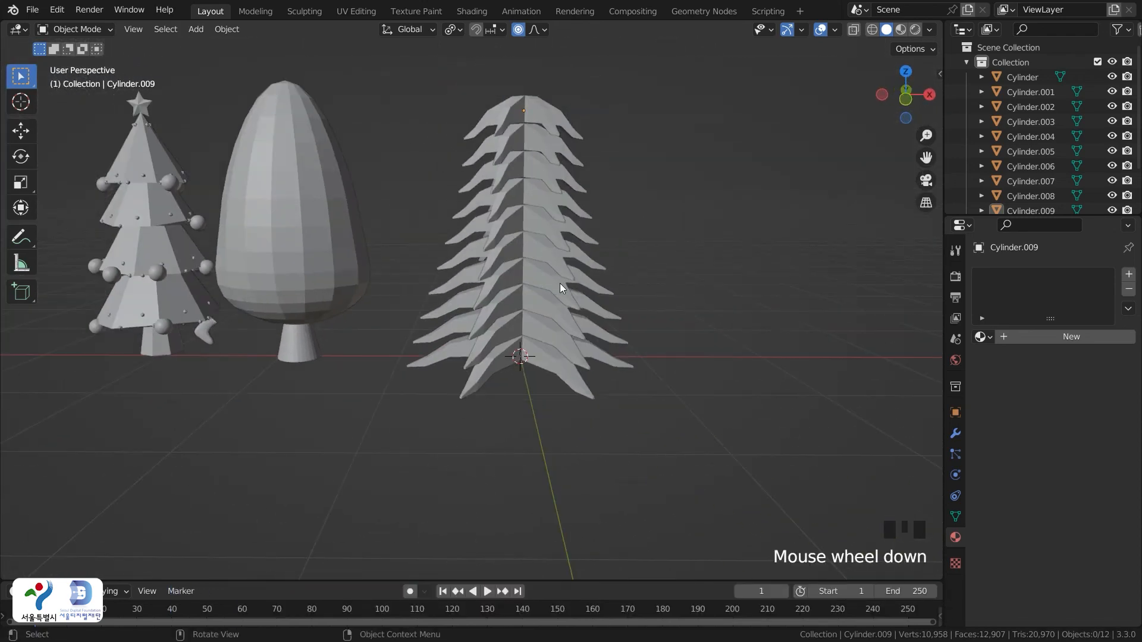
Apply Randomize Transform to all ten branch layers with a Z rotation of 40°
drag(670, 436, 460, 81)
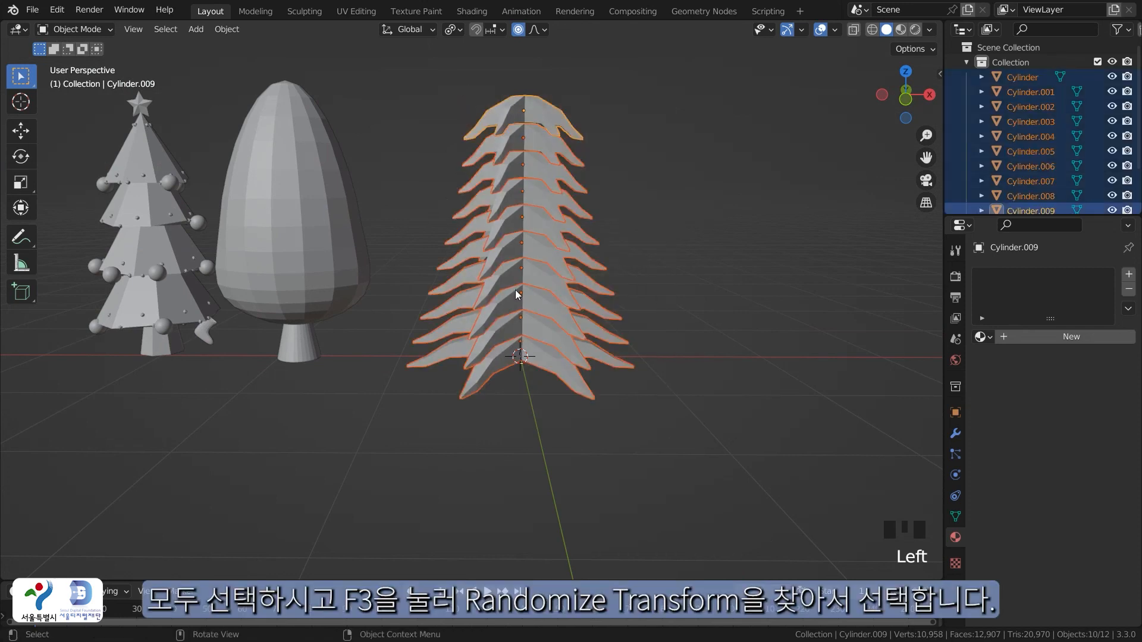
middle_drag(515, 291, 528, 284)
key(F3)
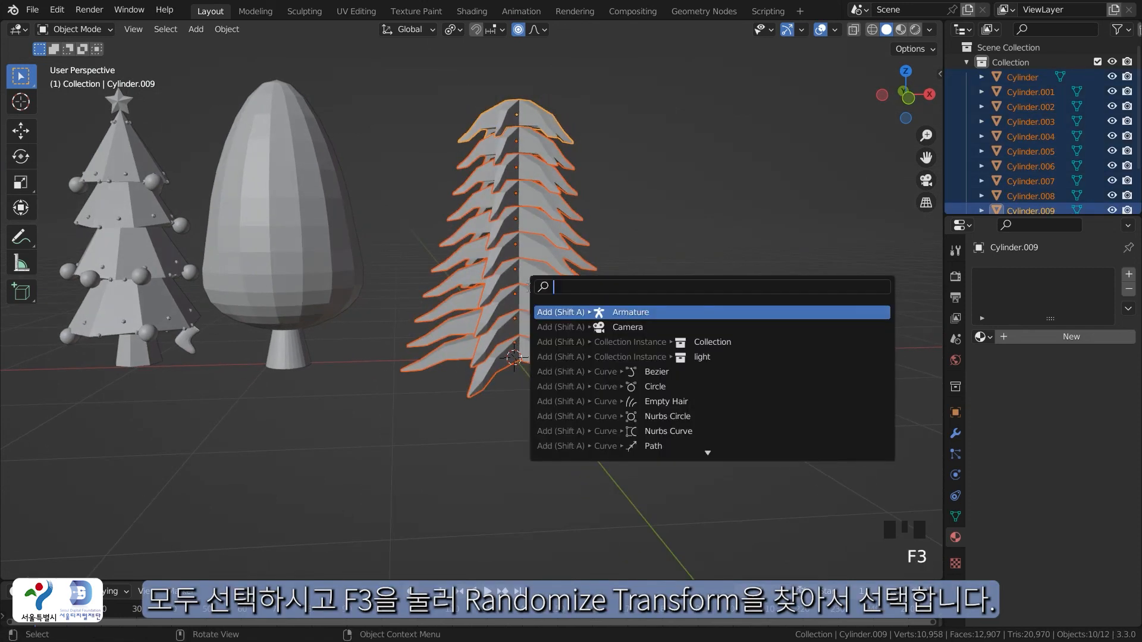
text(random)
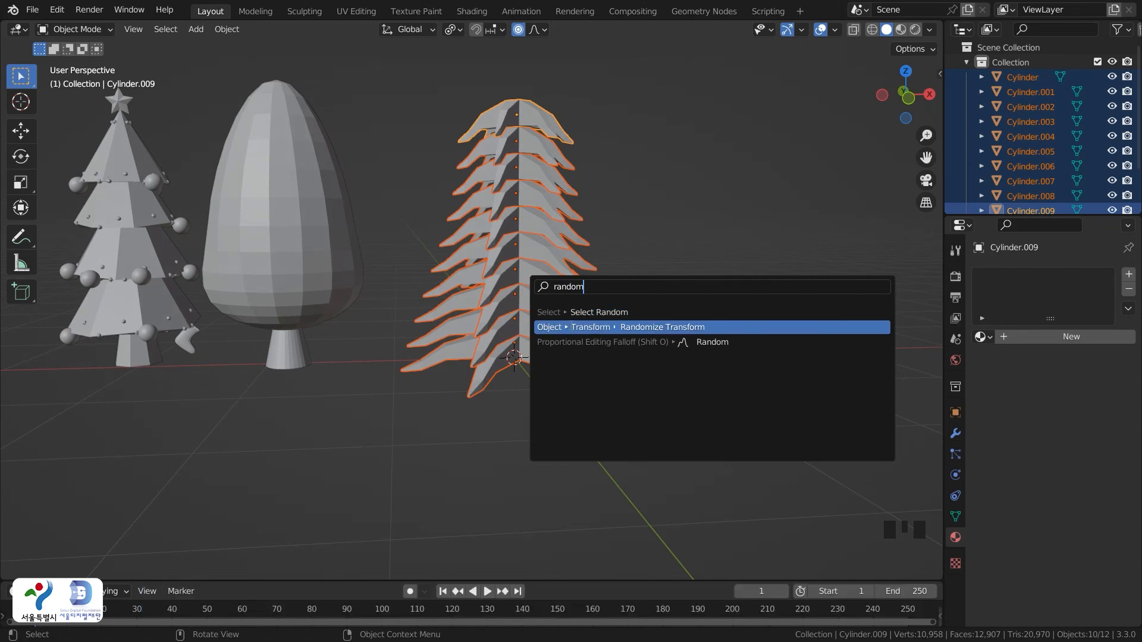
click(569, 326)
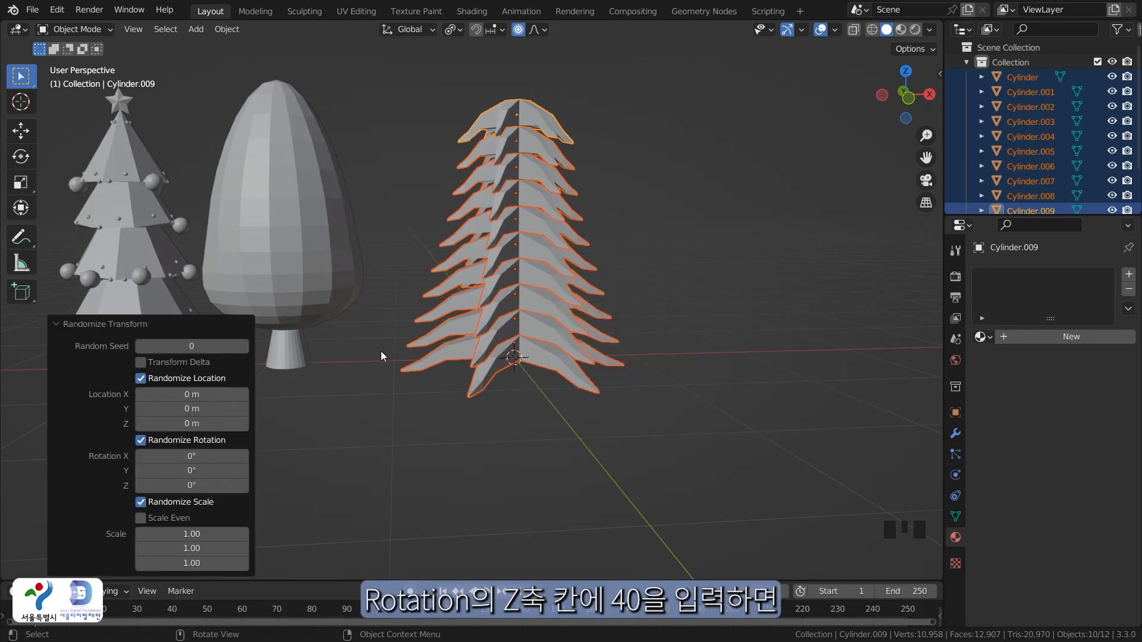
click(191, 485)
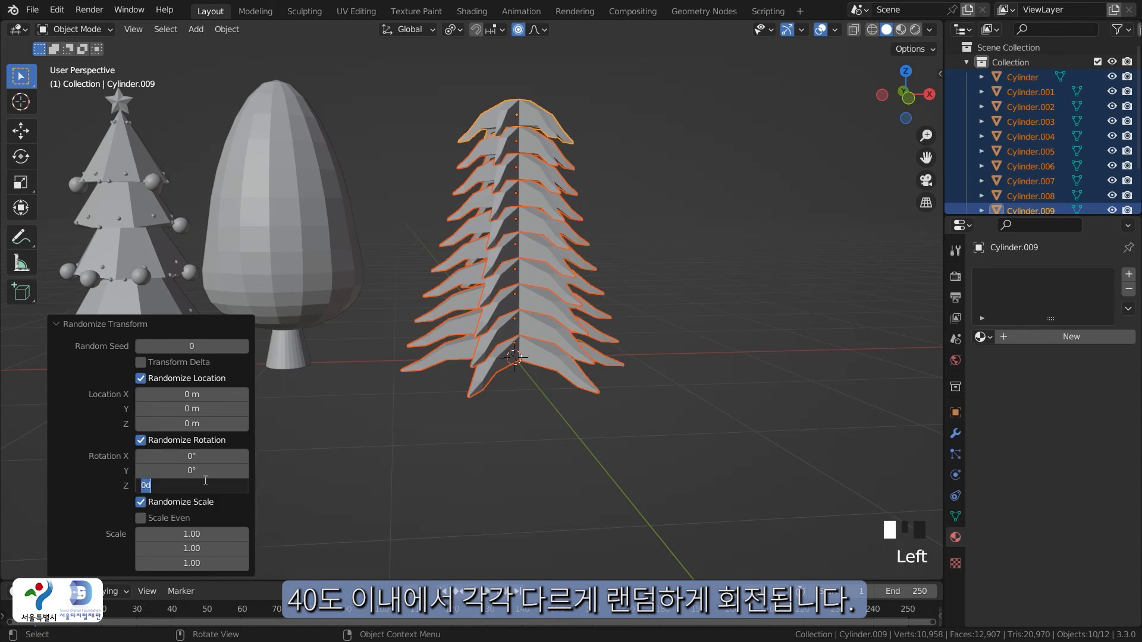
text(30)
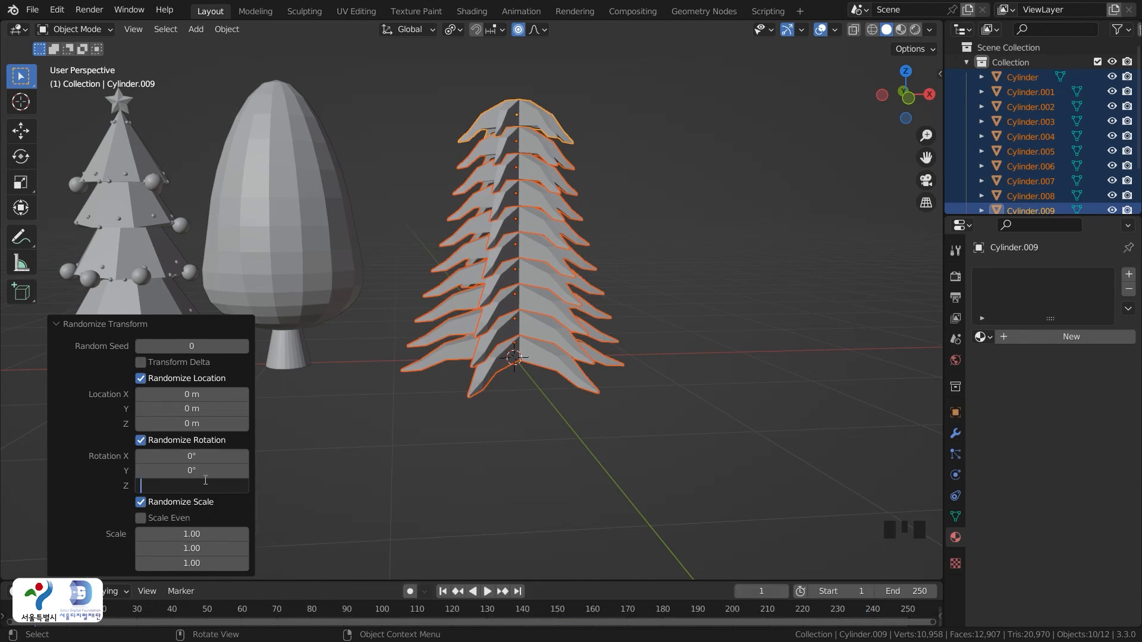
key(Return)
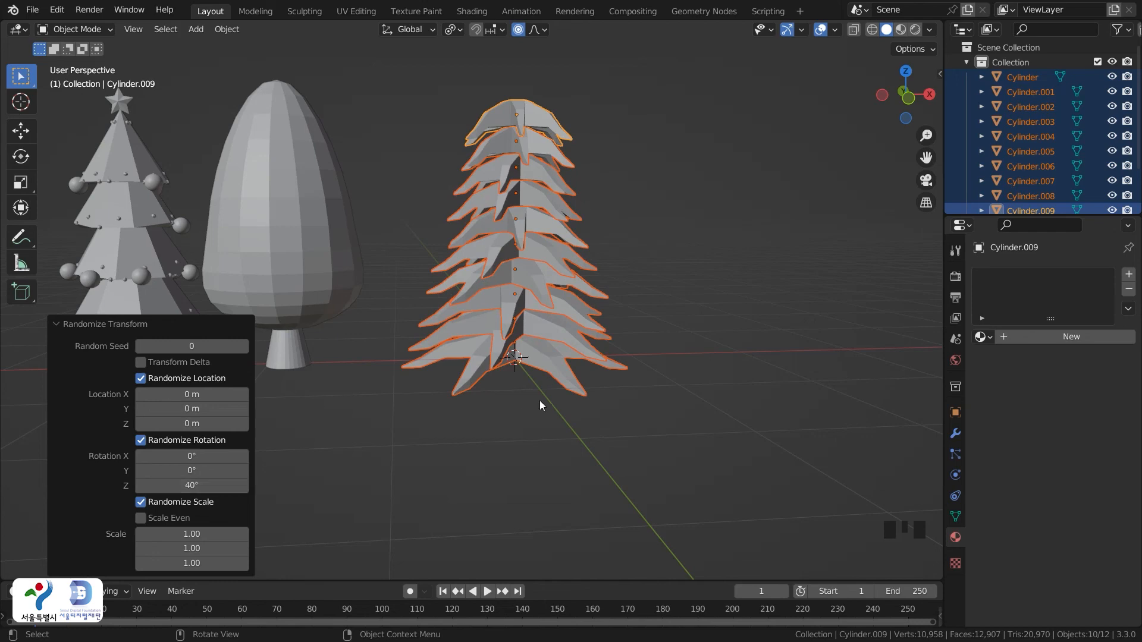
In top view, turn off proportional editing and rotate the lowest branch layer alone by about 23.3°
click(533, 409)
middle_drag(533, 409, 559, 372)
key(grave)
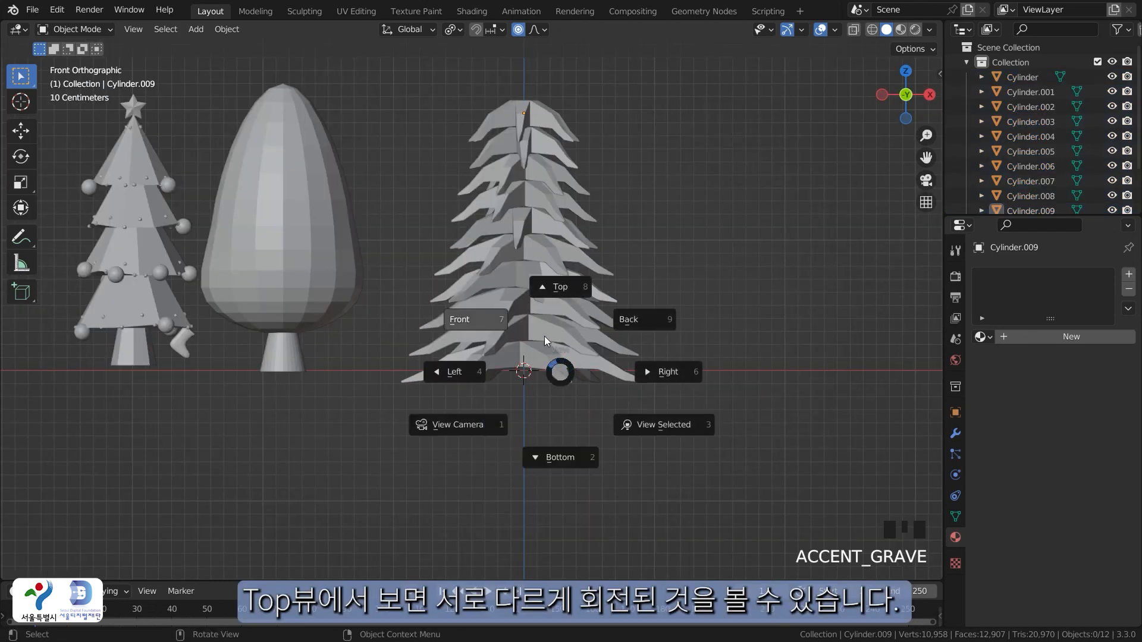
click(559, 291)
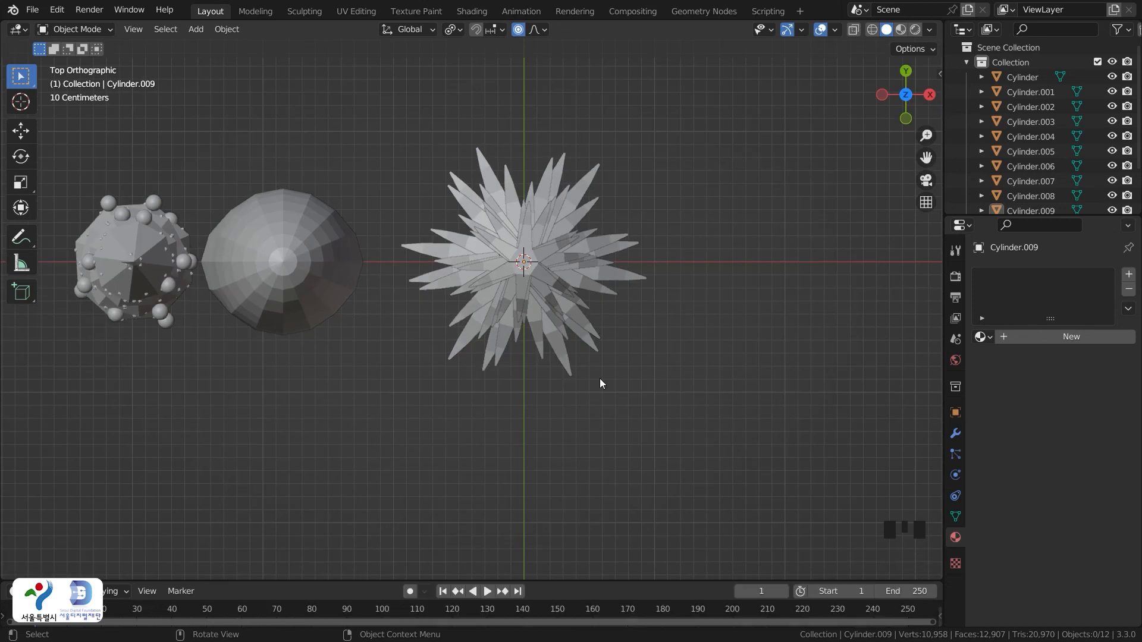
click(482, 166)
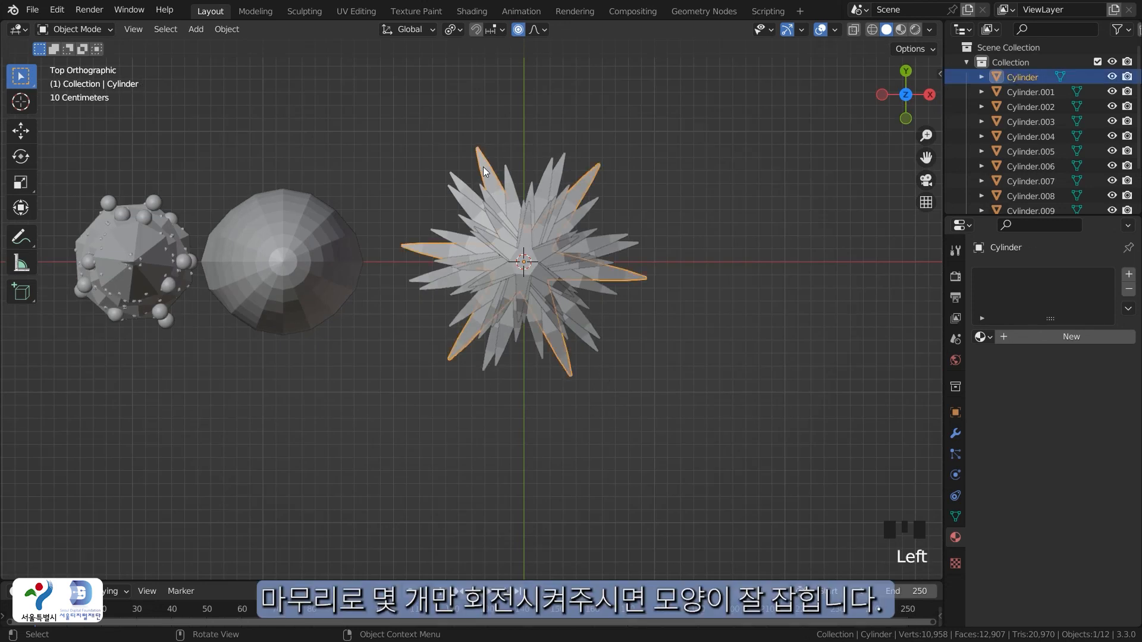
key(r)
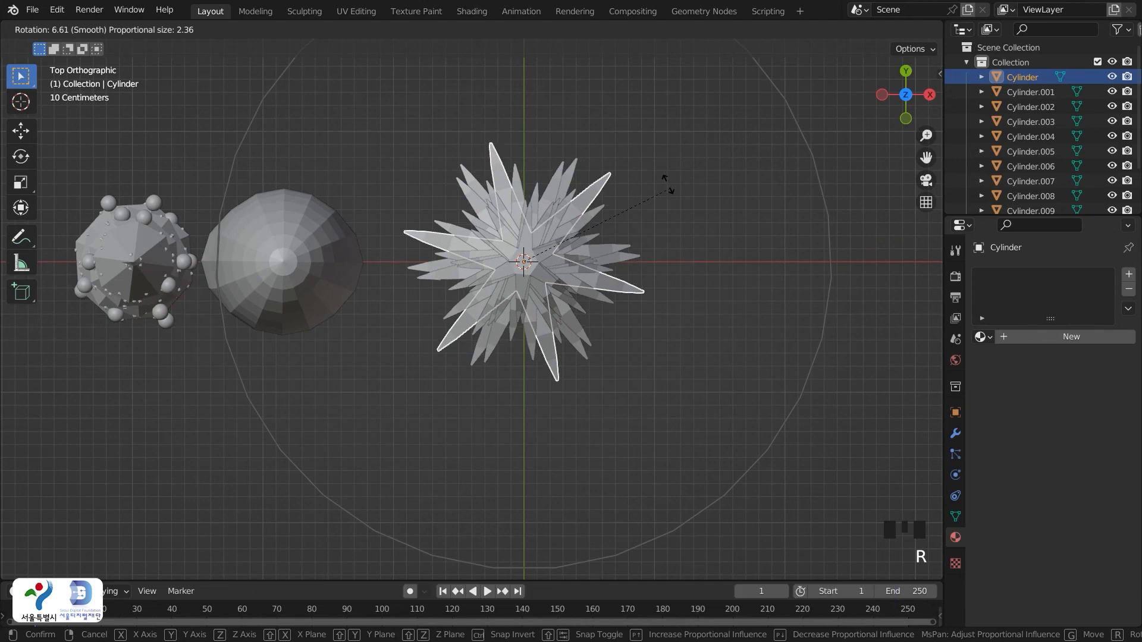
click(670, 242)
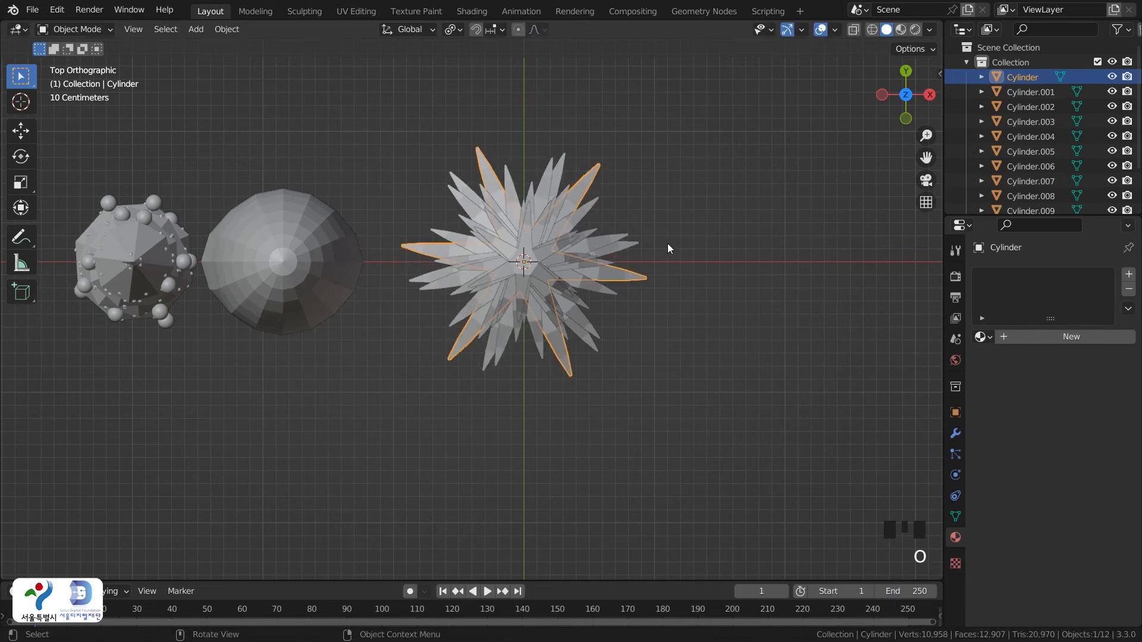
key(r)
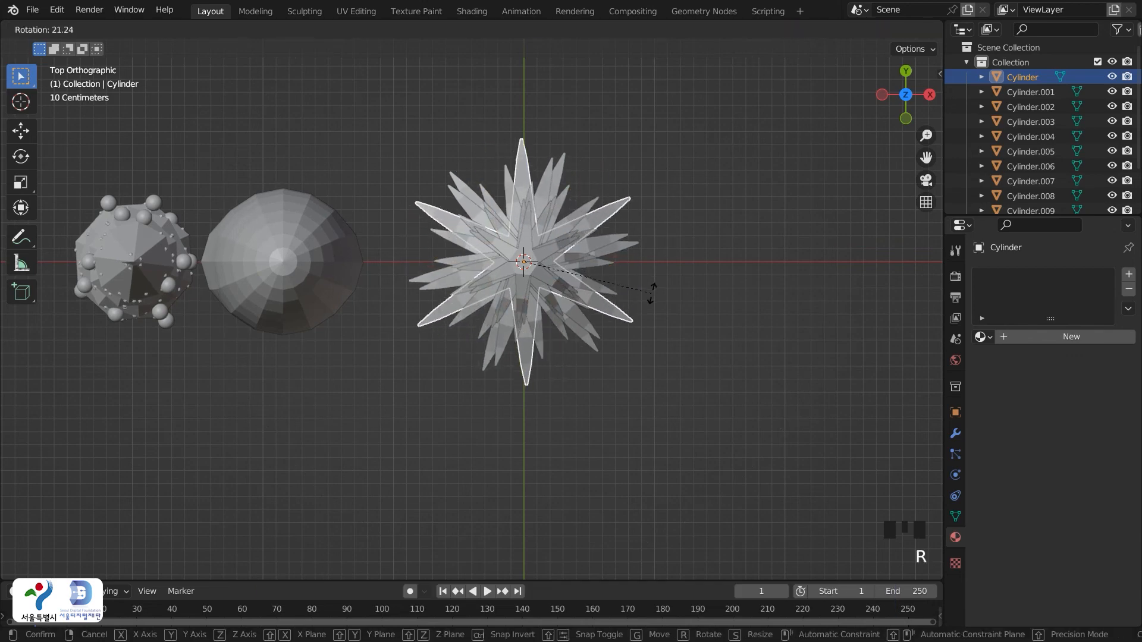
click(652, 298)
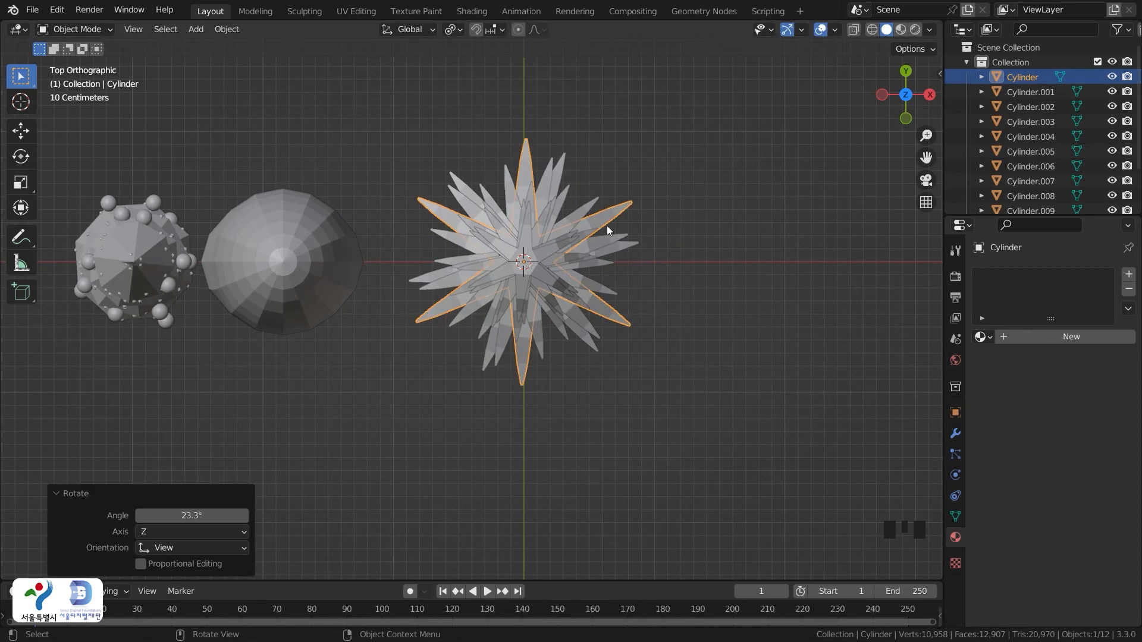
Rotate the second-lowest branch layer by about 18° in top view and deselect it
click(555, 181)
click(561, 167)
key(r)
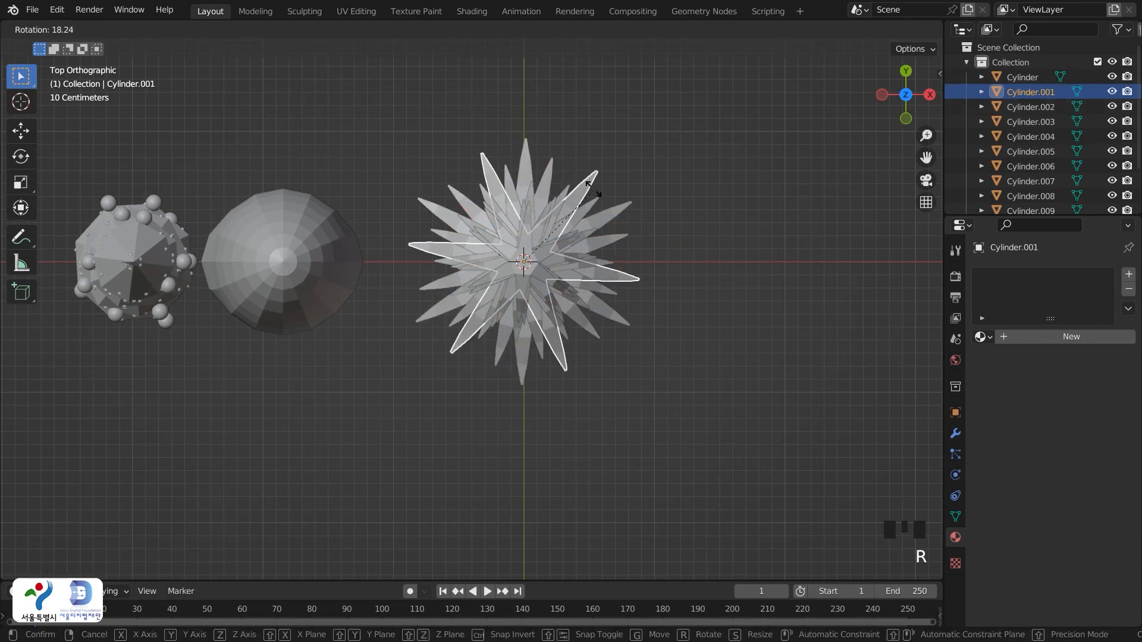
click(593, 188)
click(634, 370)
Extrude the topmost layer's hexagonal top face upward in Edit Mode and turn off proportional editing
middle_drag(541, 455, 526, 237)
scroll(585, 324, up, 2)
scroll(550, 291, down, 3)
scroll(559, 266, down, 2)
scroll(518, 268, up, 3)
click(526, 229)
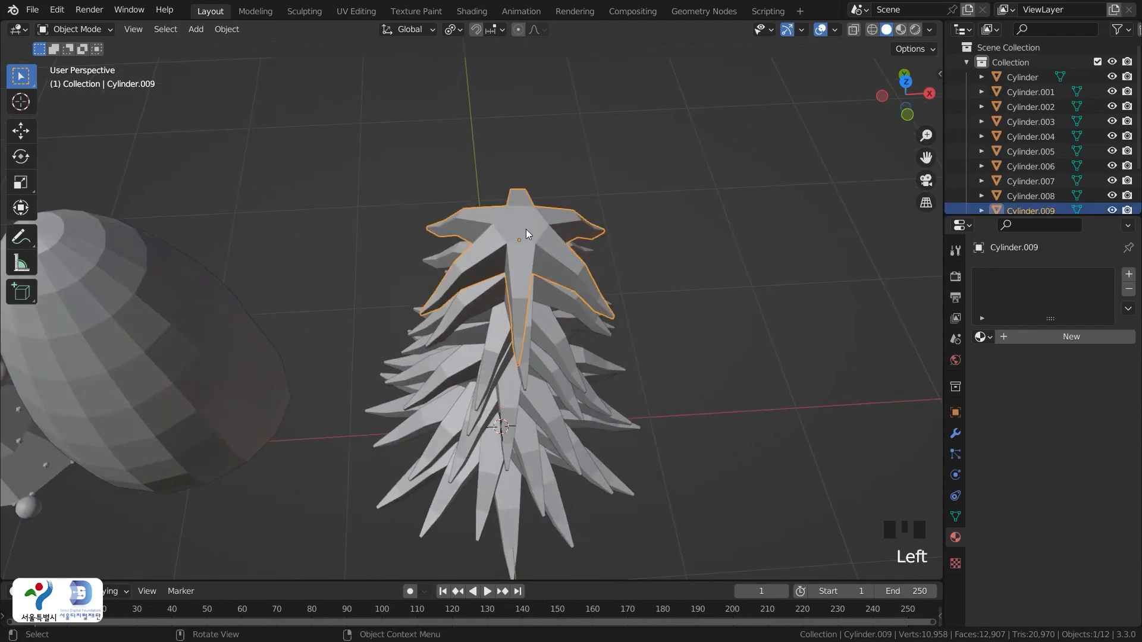
key(Tab)
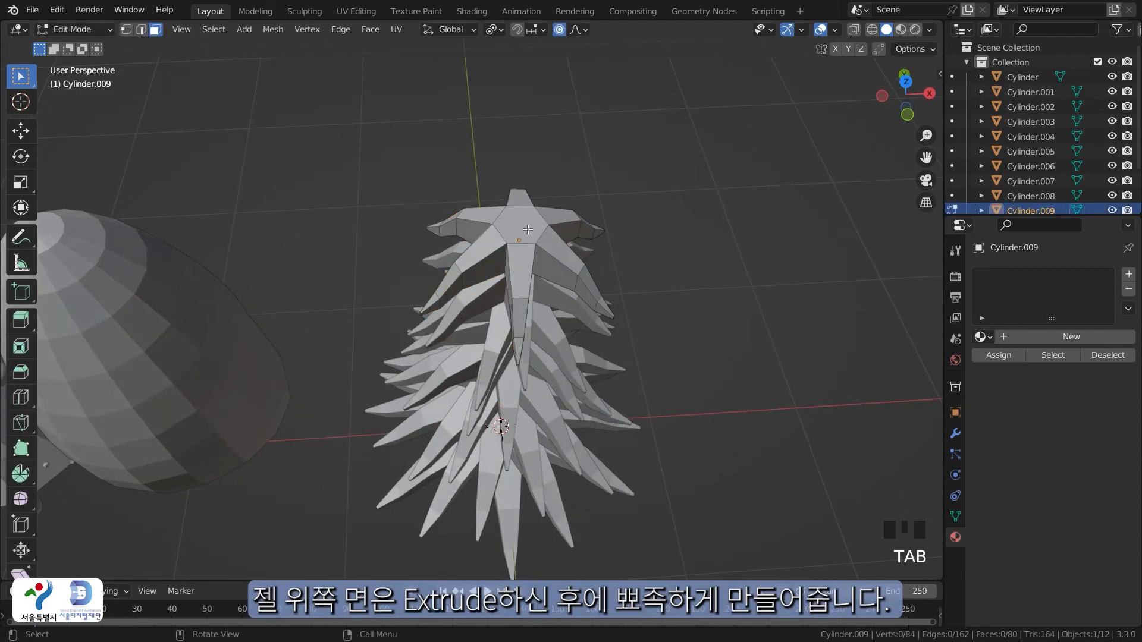
click(527, 228)
middle_drag(590, 380, 607, 323)
key(e)
click(659, 287)
key(o)
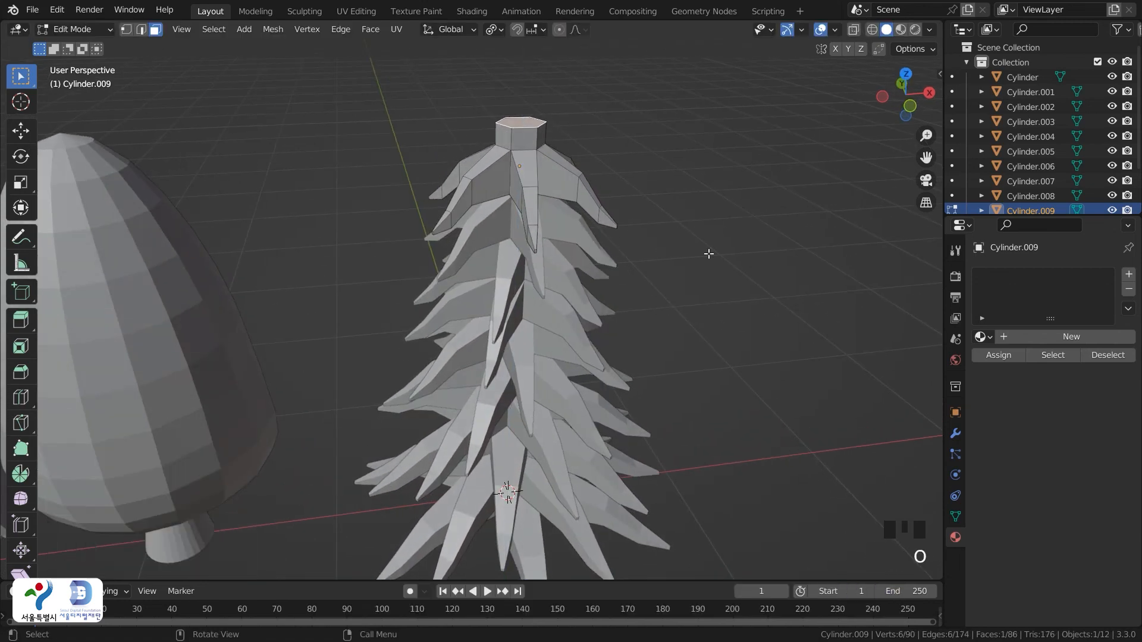
Scale the extruded top face down almost to a point to form the tip of the third tree
key(s)
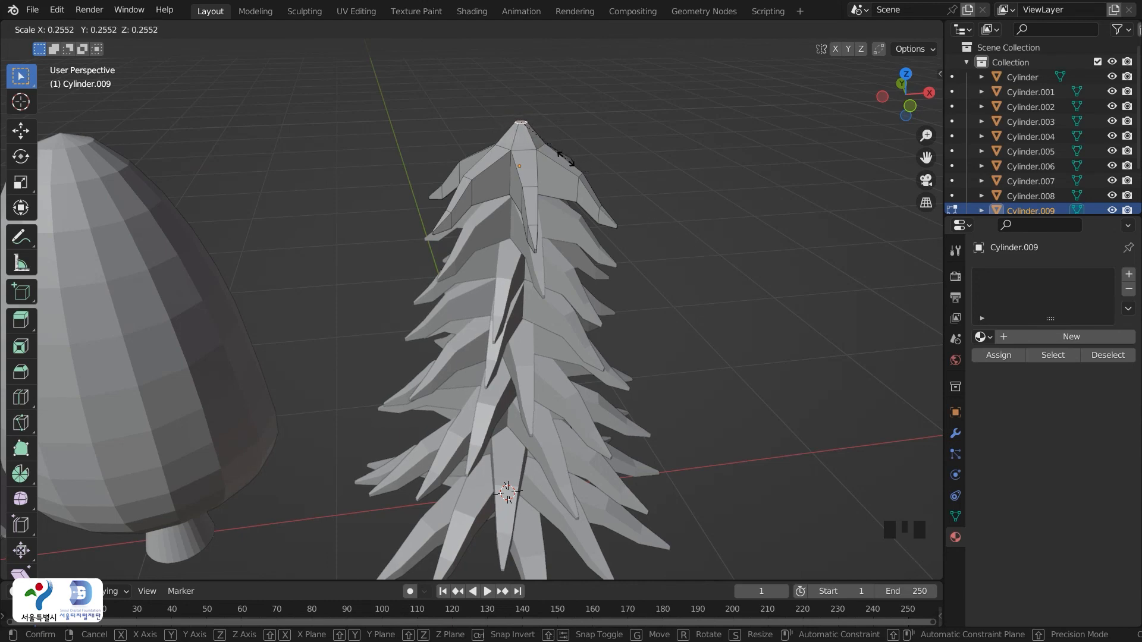
click(537, 134)
middle_click(604, 347)
middle_drag(604, 347, 616, 301)
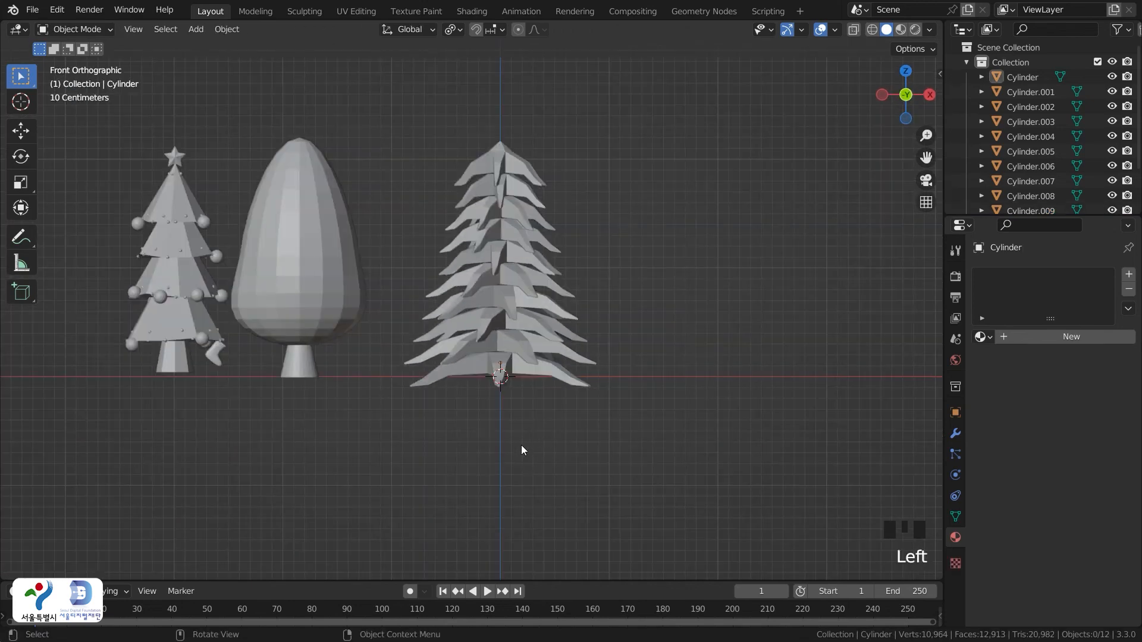
Add a six-sided cylinder at the base of the third tree and scale it down to trunk size
key(shift+a)
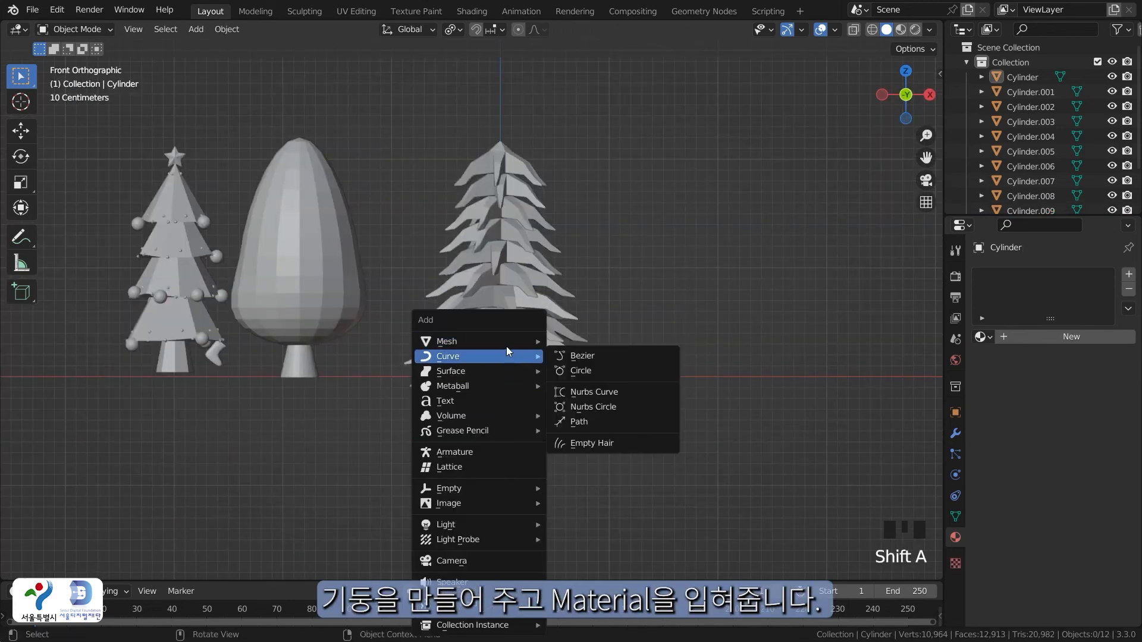
mouse_move(505, 339)
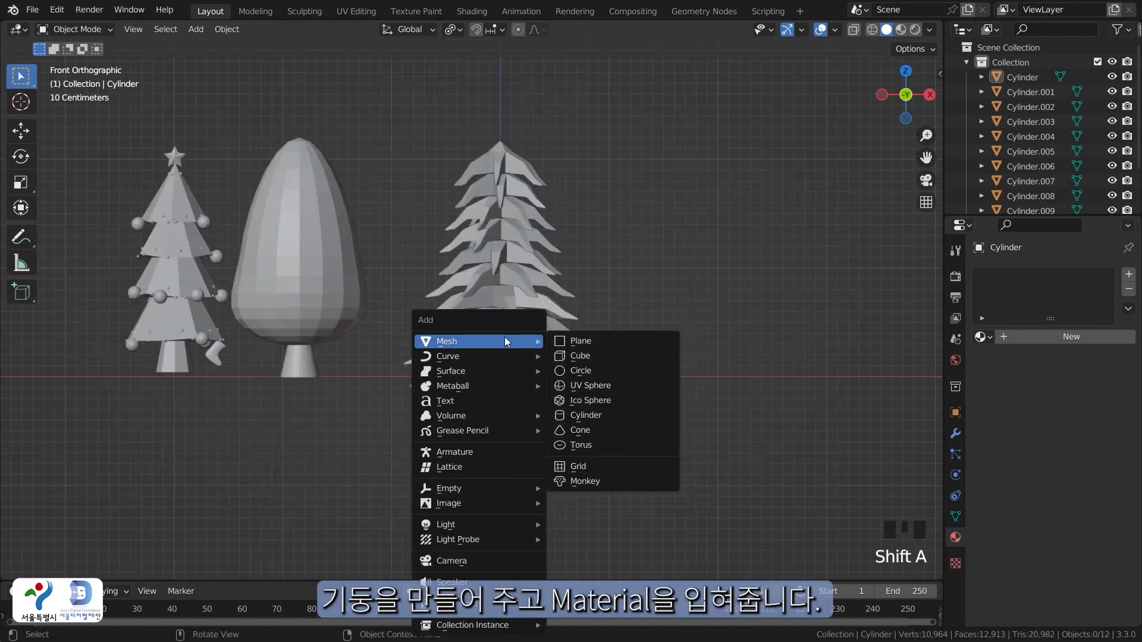
click(632, 418)
key(s)
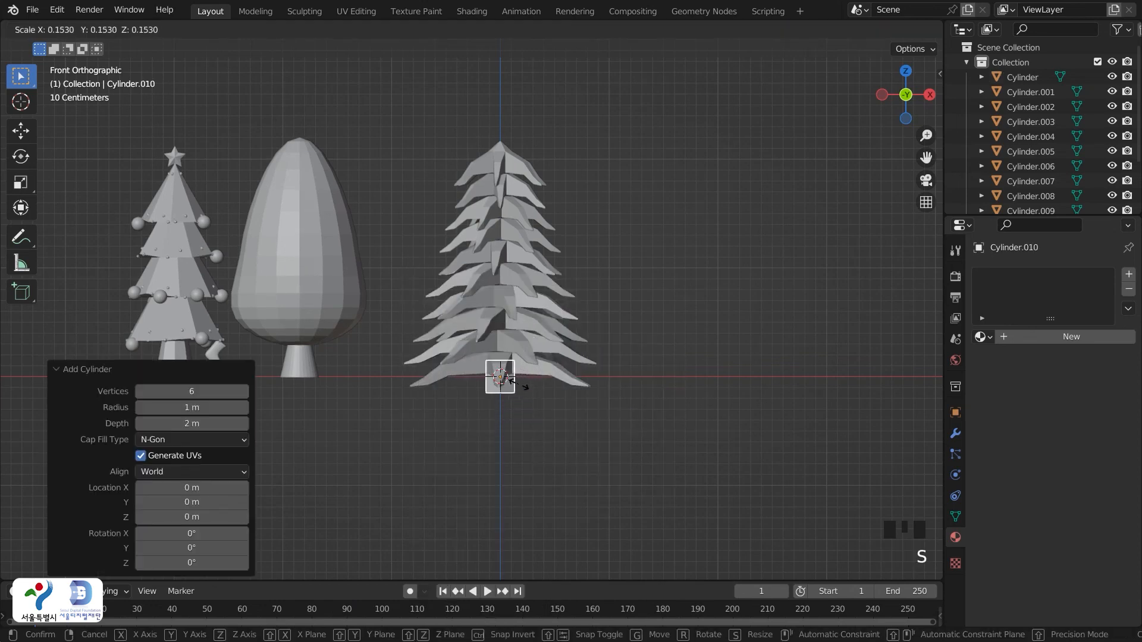
click(528, 388)
scroll(550, 419, up, 1)
key(s)
click(587, 465)
Taper the trunk by narrowing its upper vertices in Edit Mode, using X-ray to select them
key(Tab)
key(alt+z)
drag(449, 324, 565, 367)
key(alt+z)
Move the trunk and all branch layers up along Z by about 0.35 m so the tree stands on the ground
drag(674, 498, 440, 119)
key(g)
key(z)
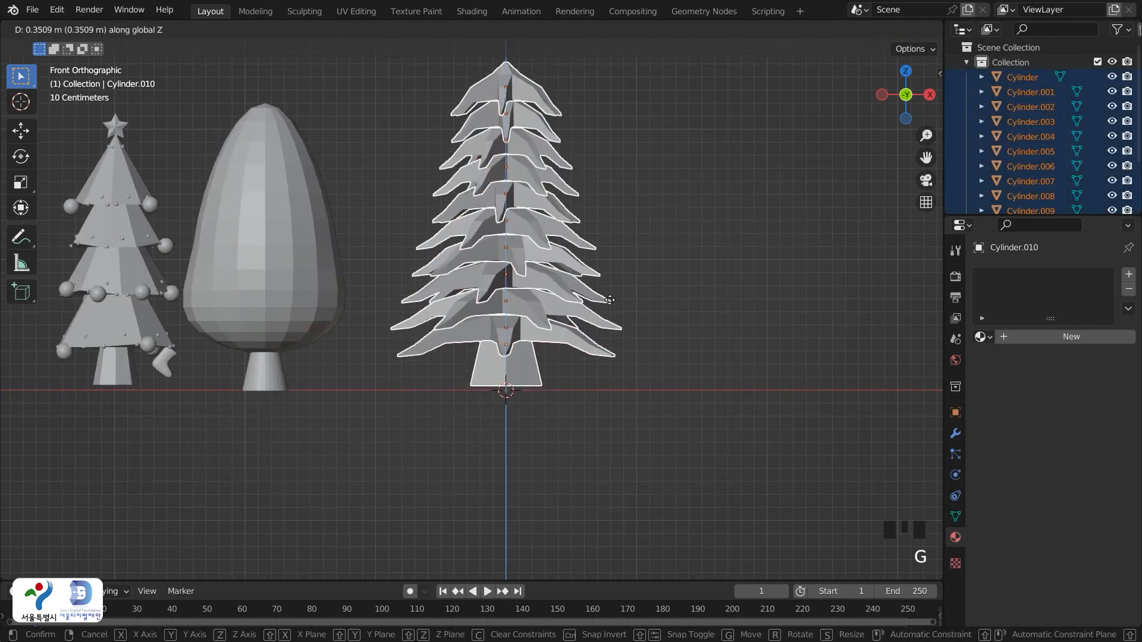
click(565, 395)
Switch to Material Preview shading and assign the existing brown material to the trunk
key(z)
click(568, 476)
click(516, 381)
click(983, 337)
click(585, 350)
click(585, 349)
Assign the existing green material to the lowest branch layer
shift+middle_drag(679, 361, 639, 395)
drag(411, 97, 547, 286)
click(538, 379)
click(984, 337)
click(878, 387)
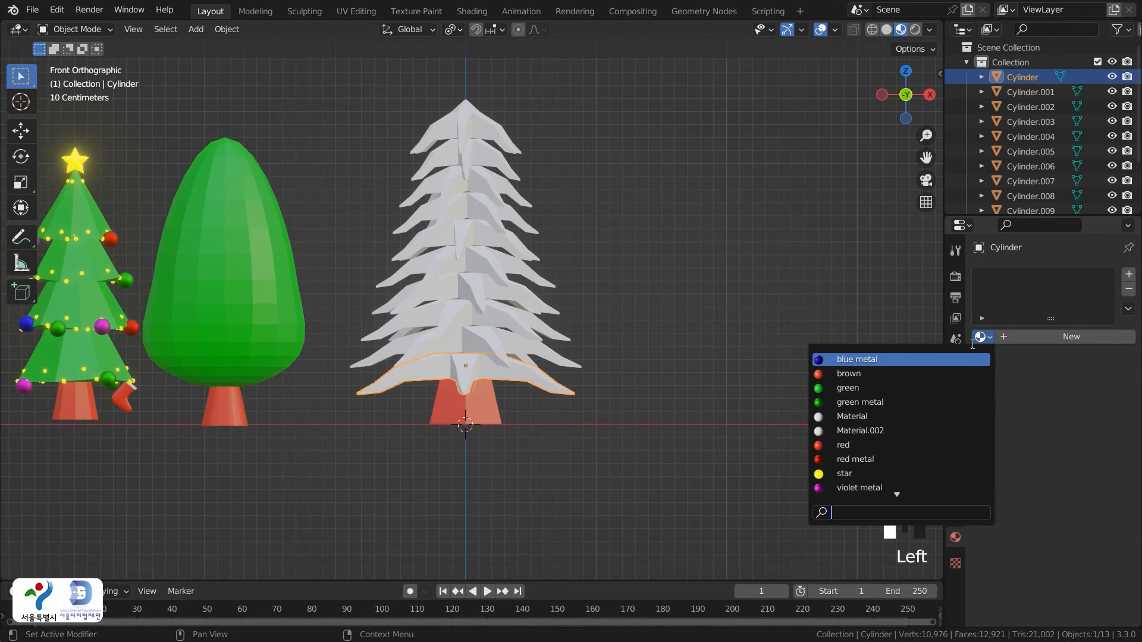
Link the lowest layer's green material to all the other branch layers and deselect them
click(698, 397)
drag(624, 407, 515, 126)
shift+click(470, 369)
key(ctrl+l)
click(537, 326)
click(651, 315)
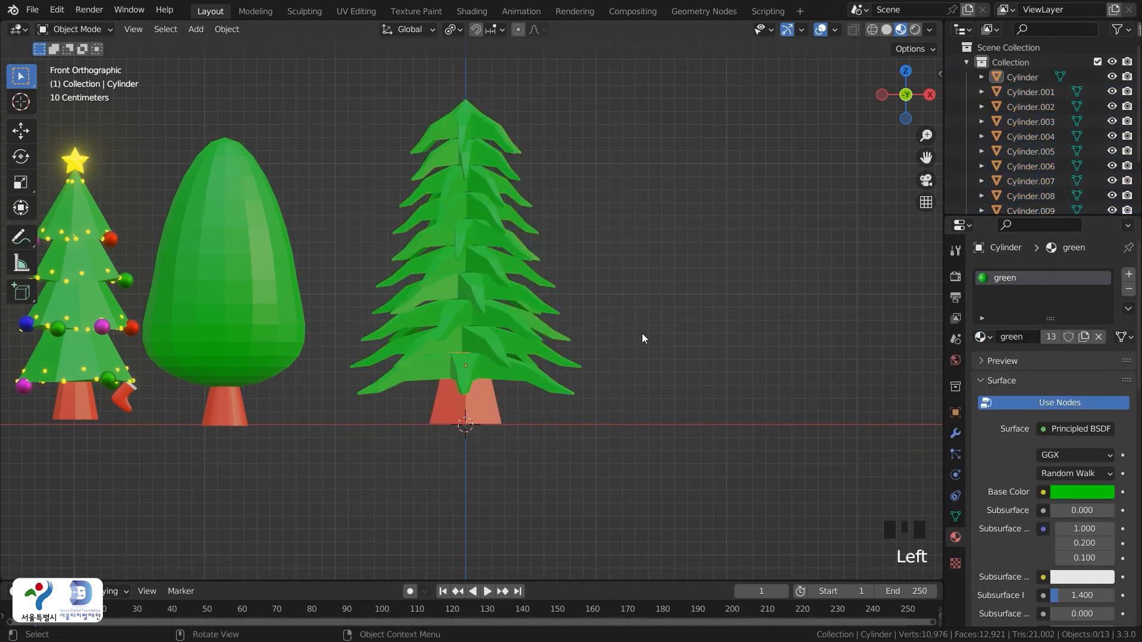
Move the third tree along X next to the rounded tree, and shift all the trees along X away from the 3D cursor
scroll(651, 315, down, 2)
drag(613, 416, 428, 128)
key(g)
key(x)
click(523, 309)
drag(628, 526, 72, 115)
key(g)
key(x)
click(447, 385)
click(516, 387)
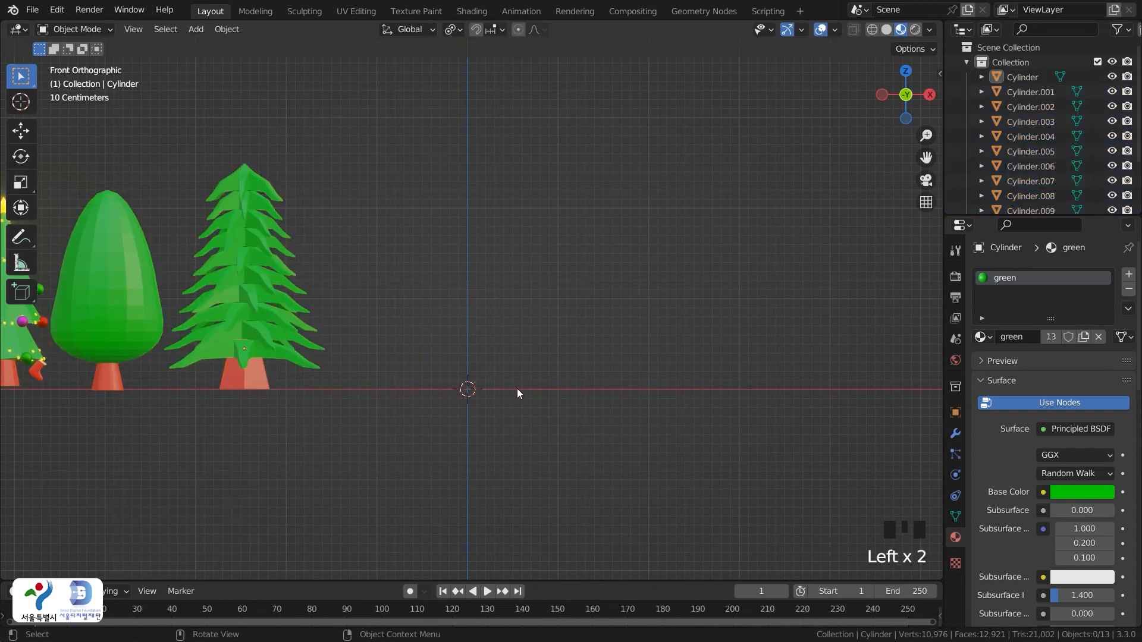
Join the third tree's branch layers and trunk into one object and rename it tree3
drag(353, 461, 235, 165)
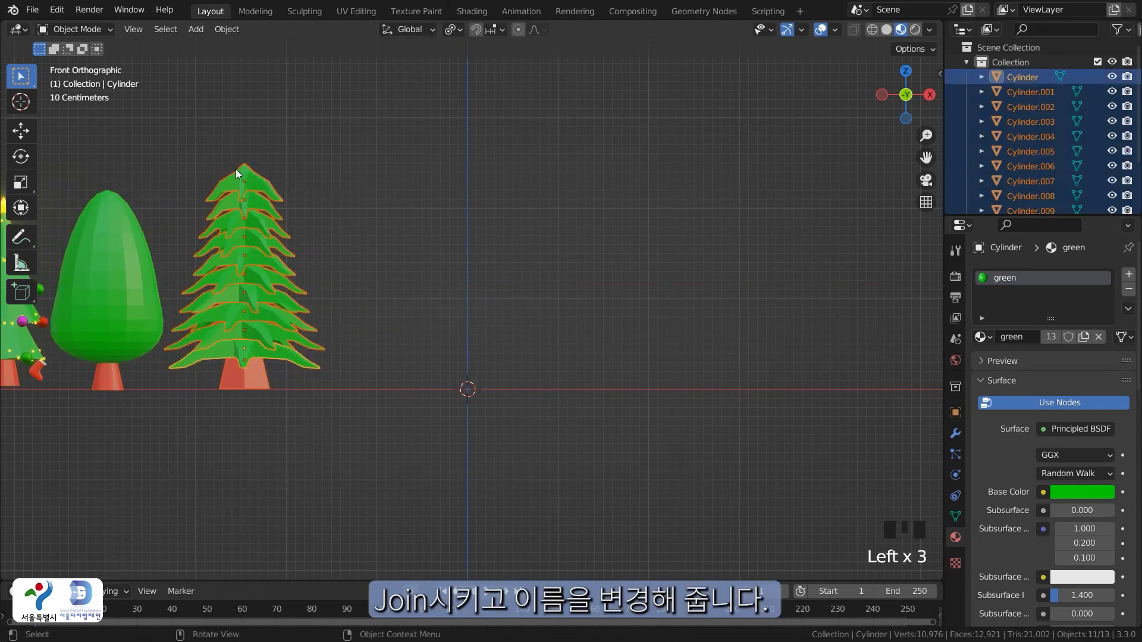
key(ctrl+j)
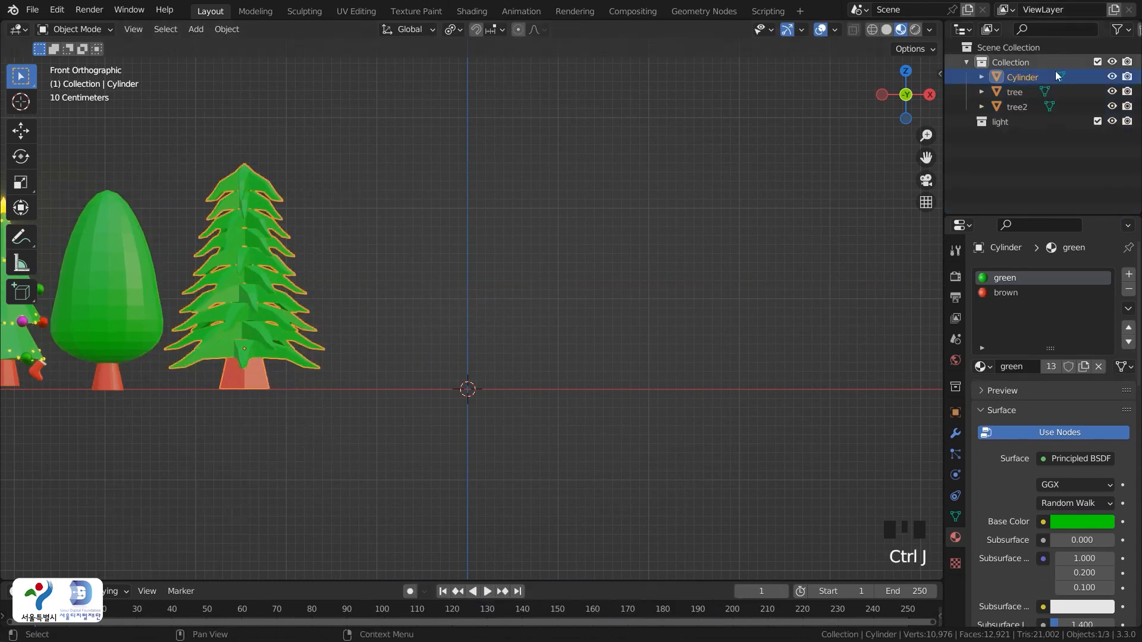
click(1036, 76)
double_click(1037, 76)
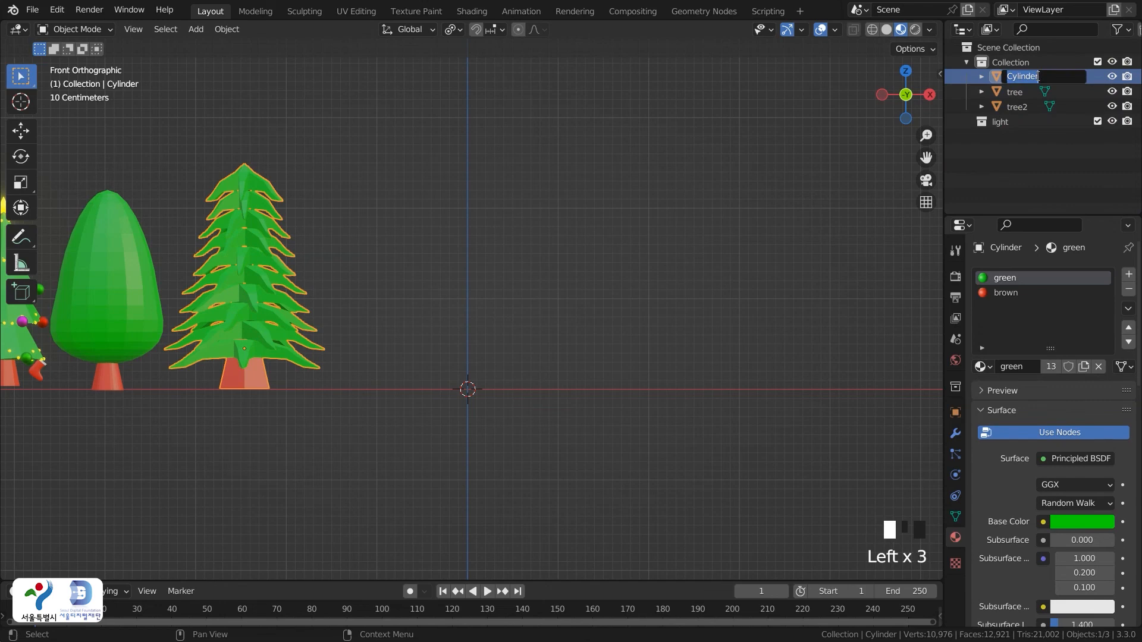
text(tree3)
key(Return)
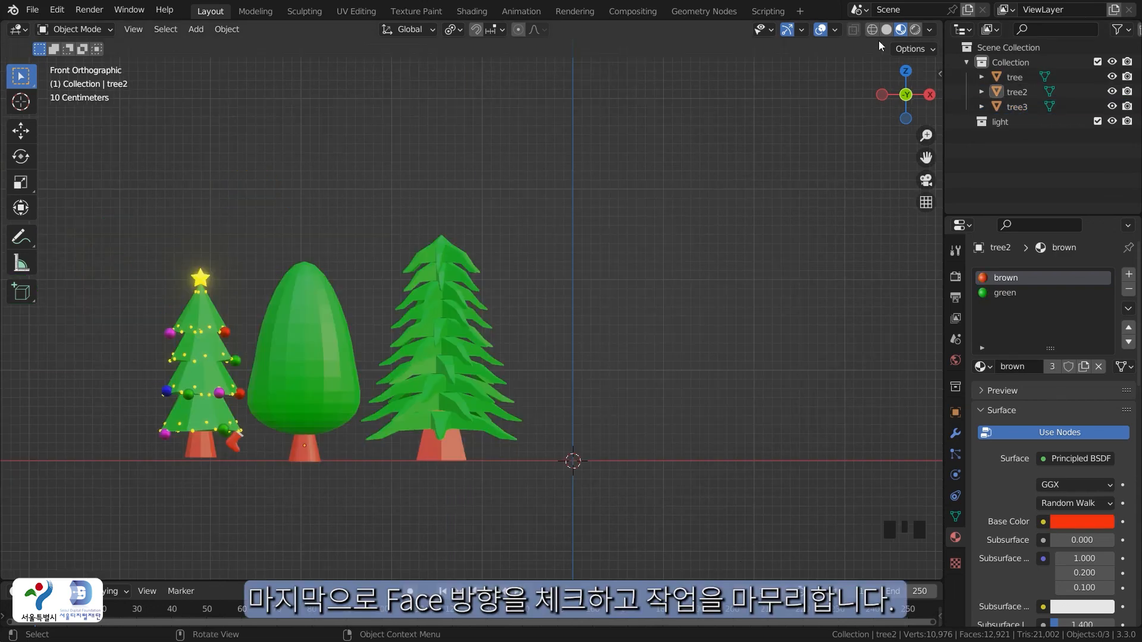
Turn on the Face Orientation overlay to check the face directions of the three trees
click(834, 29)
click(743, 310)
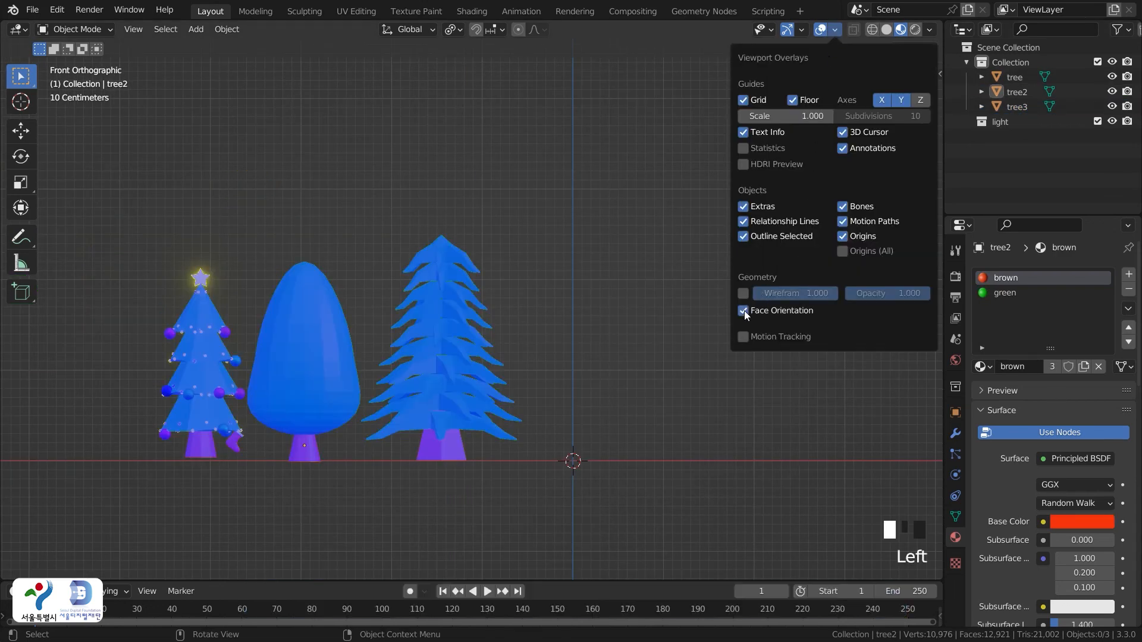